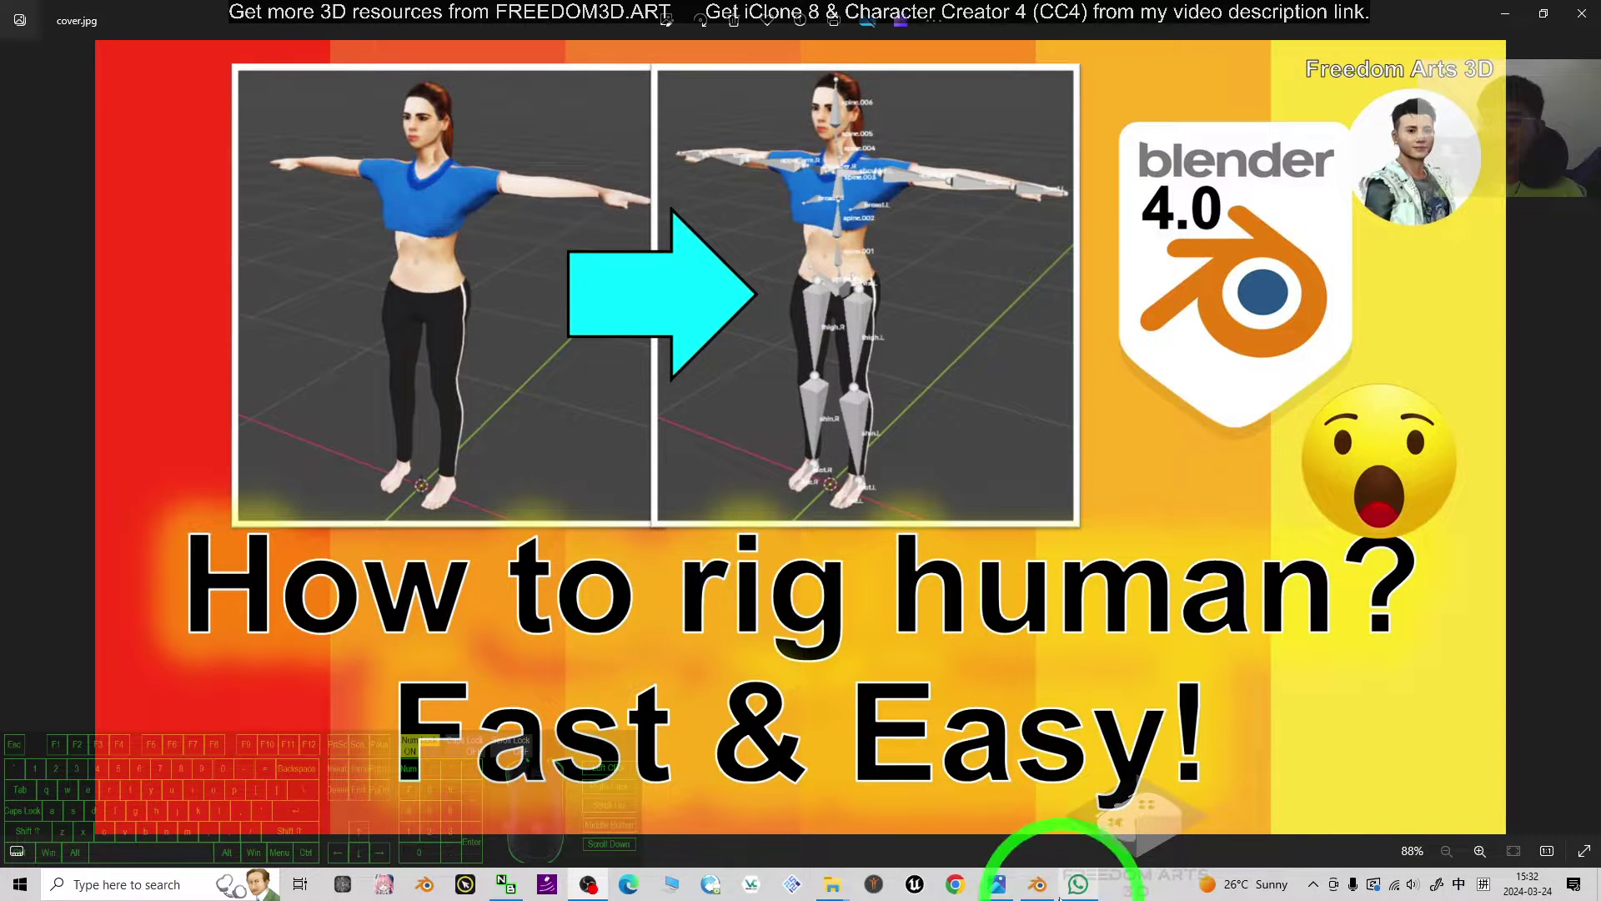
Switch to the Blender scene showing the avatar with her fitted metarig in Pose Mode
click(782, 258)
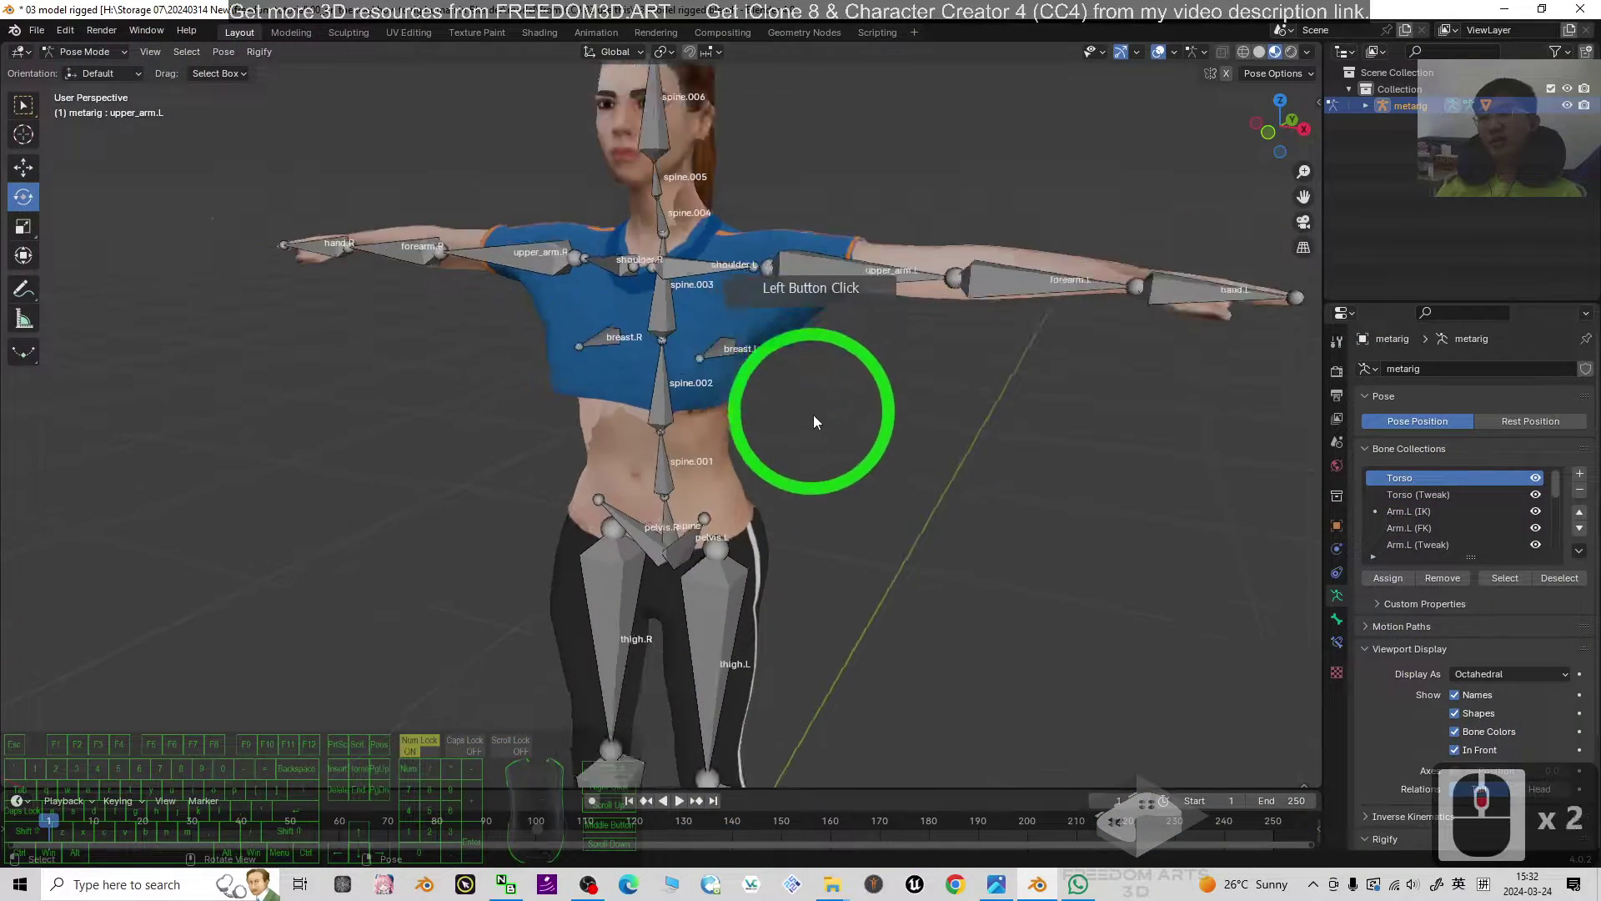
scroll(813, 414, down, 4)
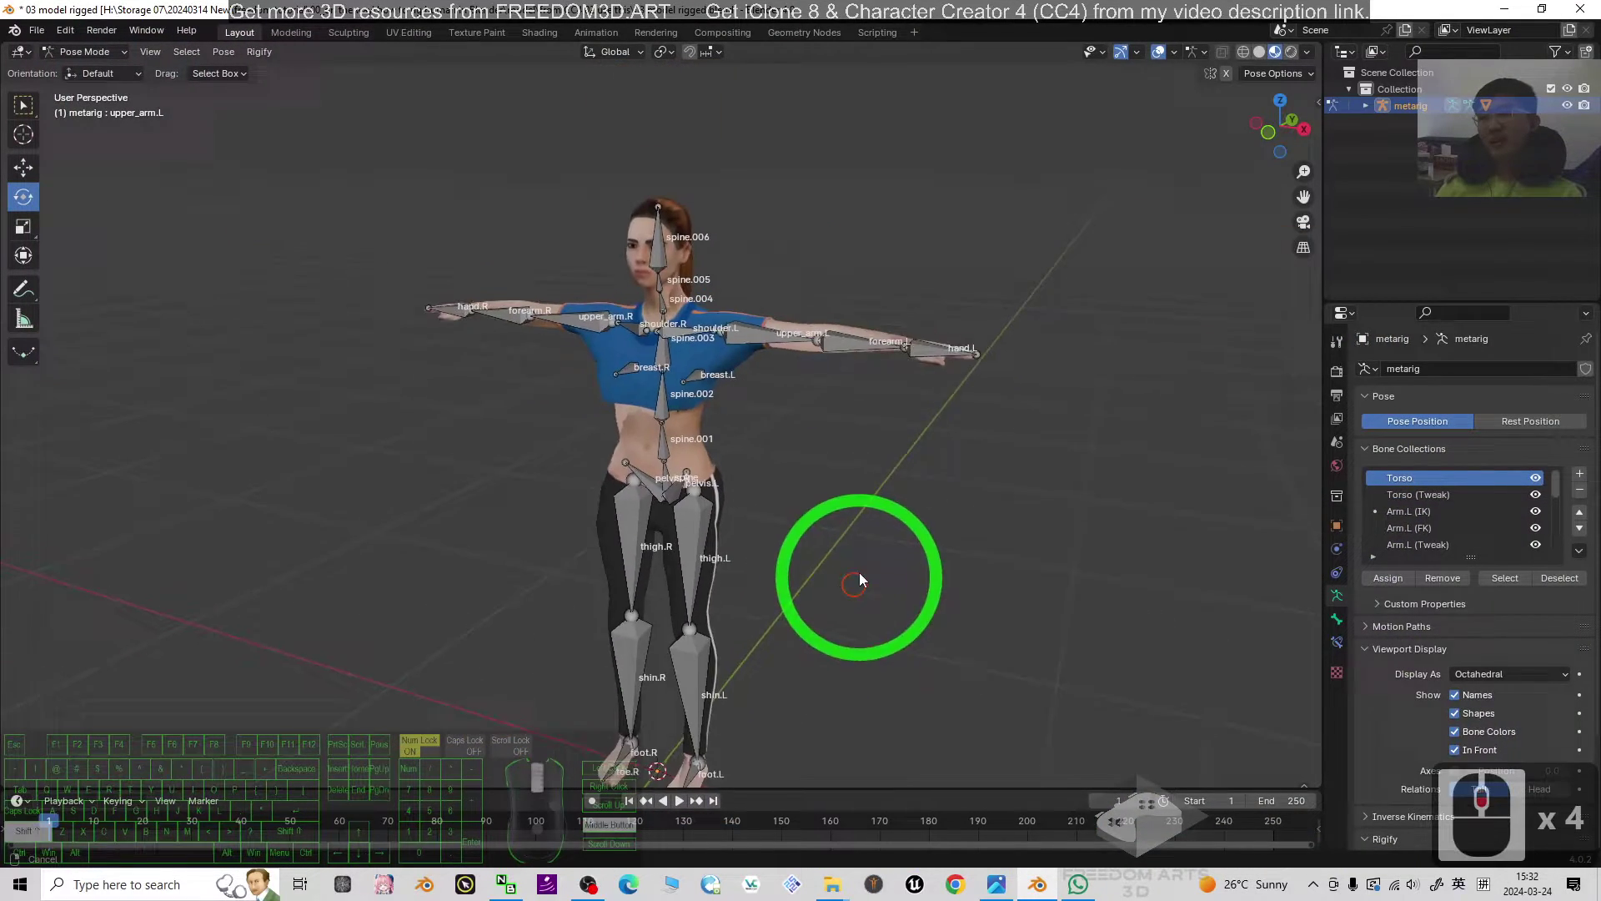
shift+middle_drag(863, 550, 889, 526)
click(1567, 106)
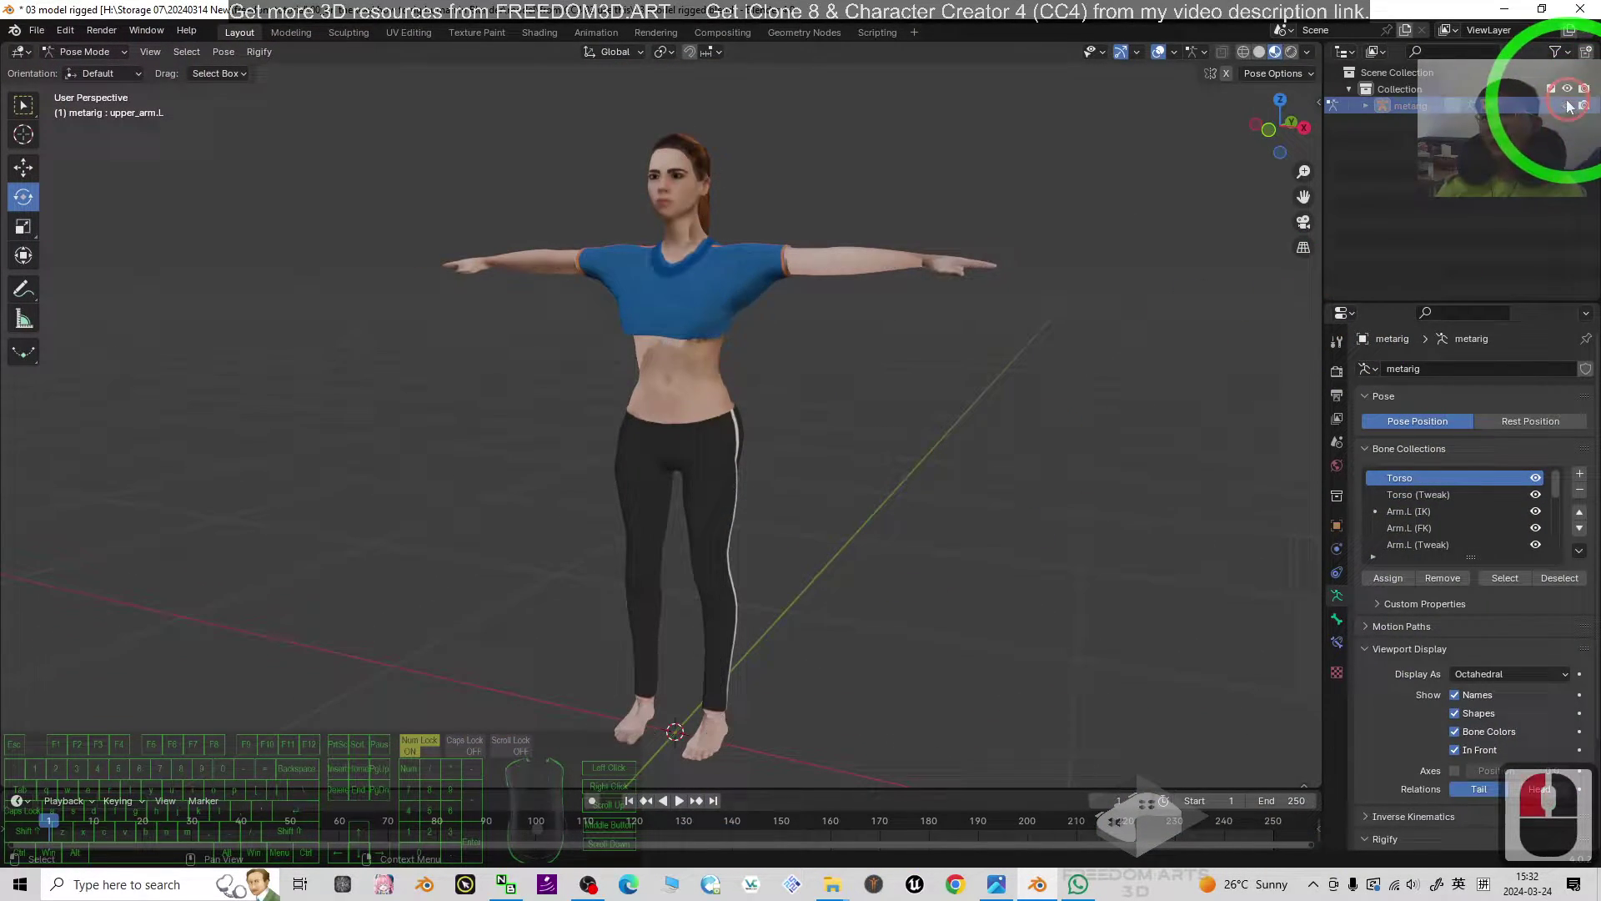
click(715, 318)
middle_drag(700, 350, 685, 400)
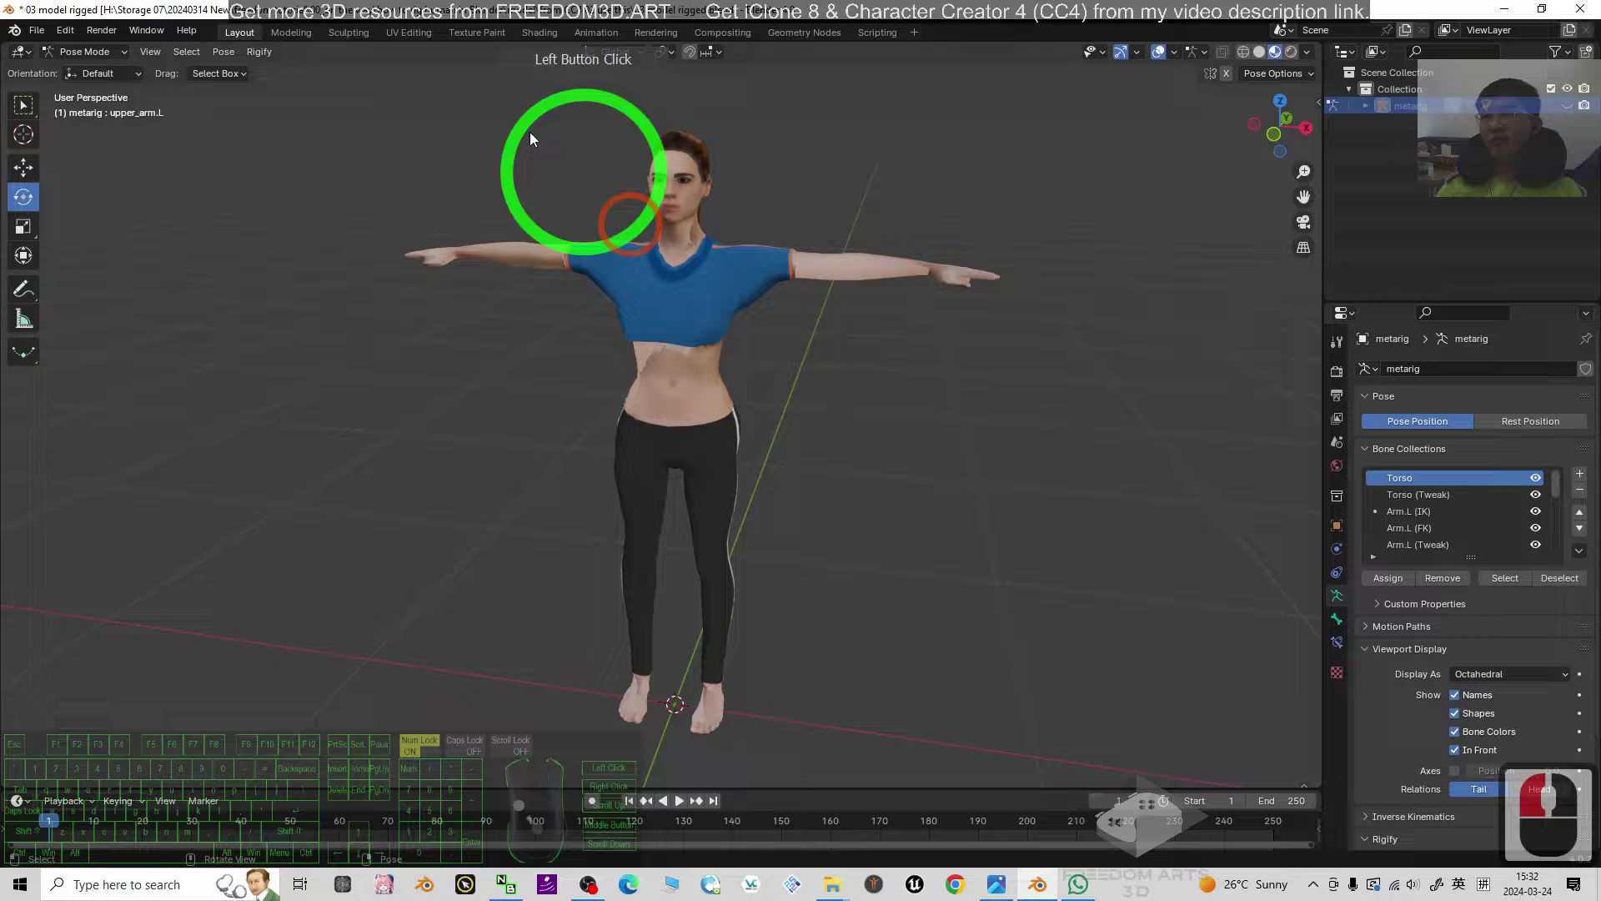
click(78, 72)
click(685, 318)
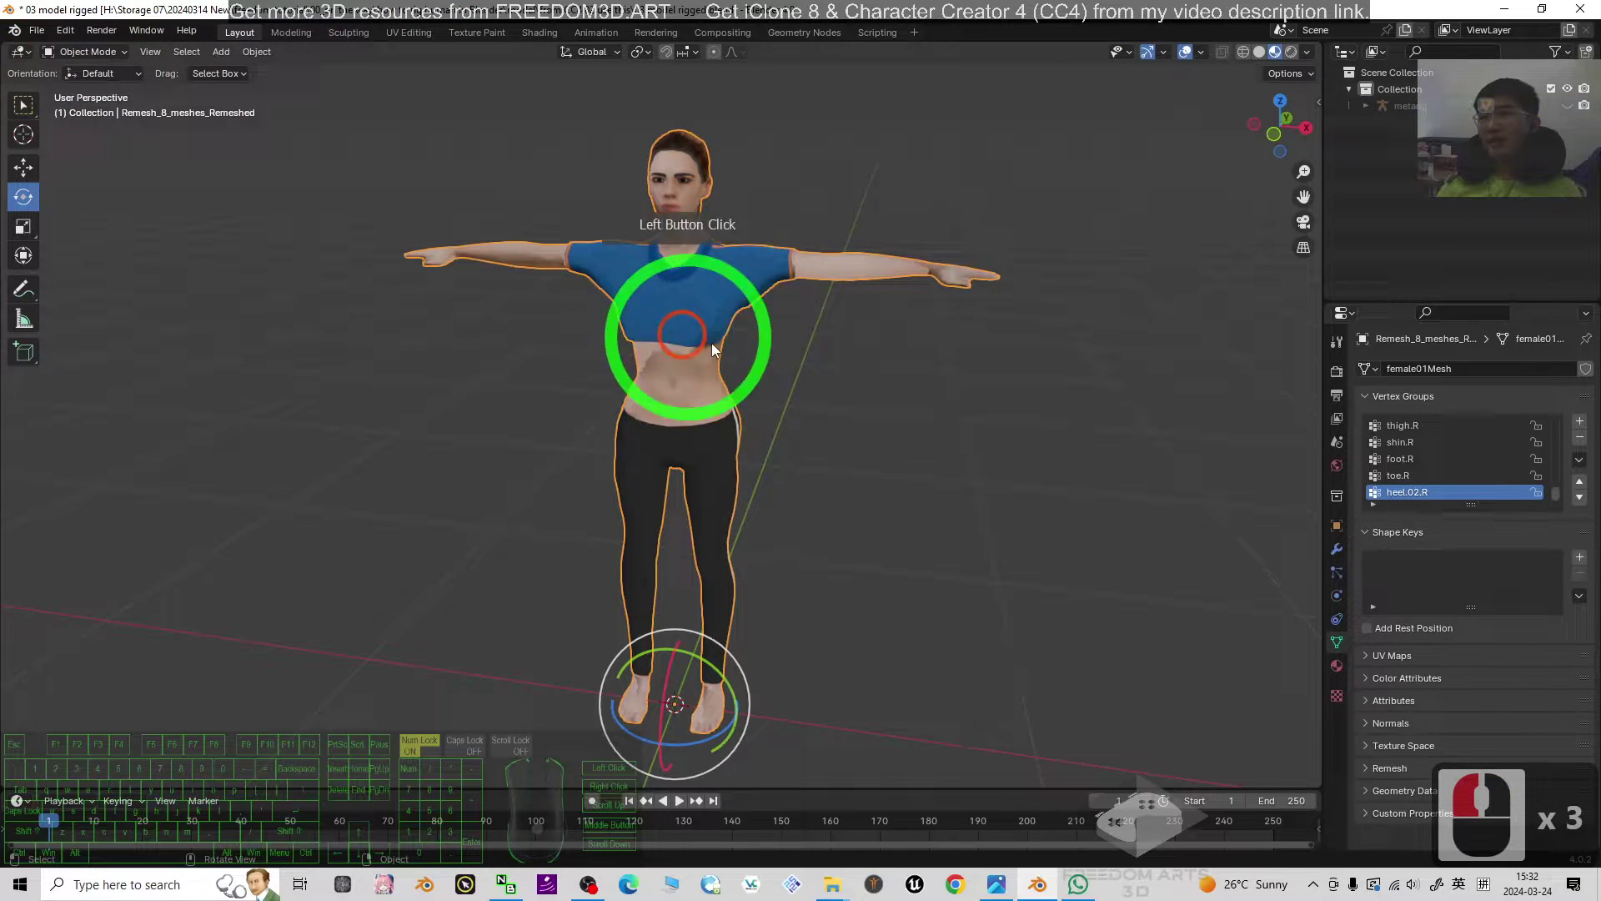
click(784, 477)
mouse_move(821, 495)
middle_down()
mouse_move(690, 491)
mouse_move(1154, 257)
middle_up()
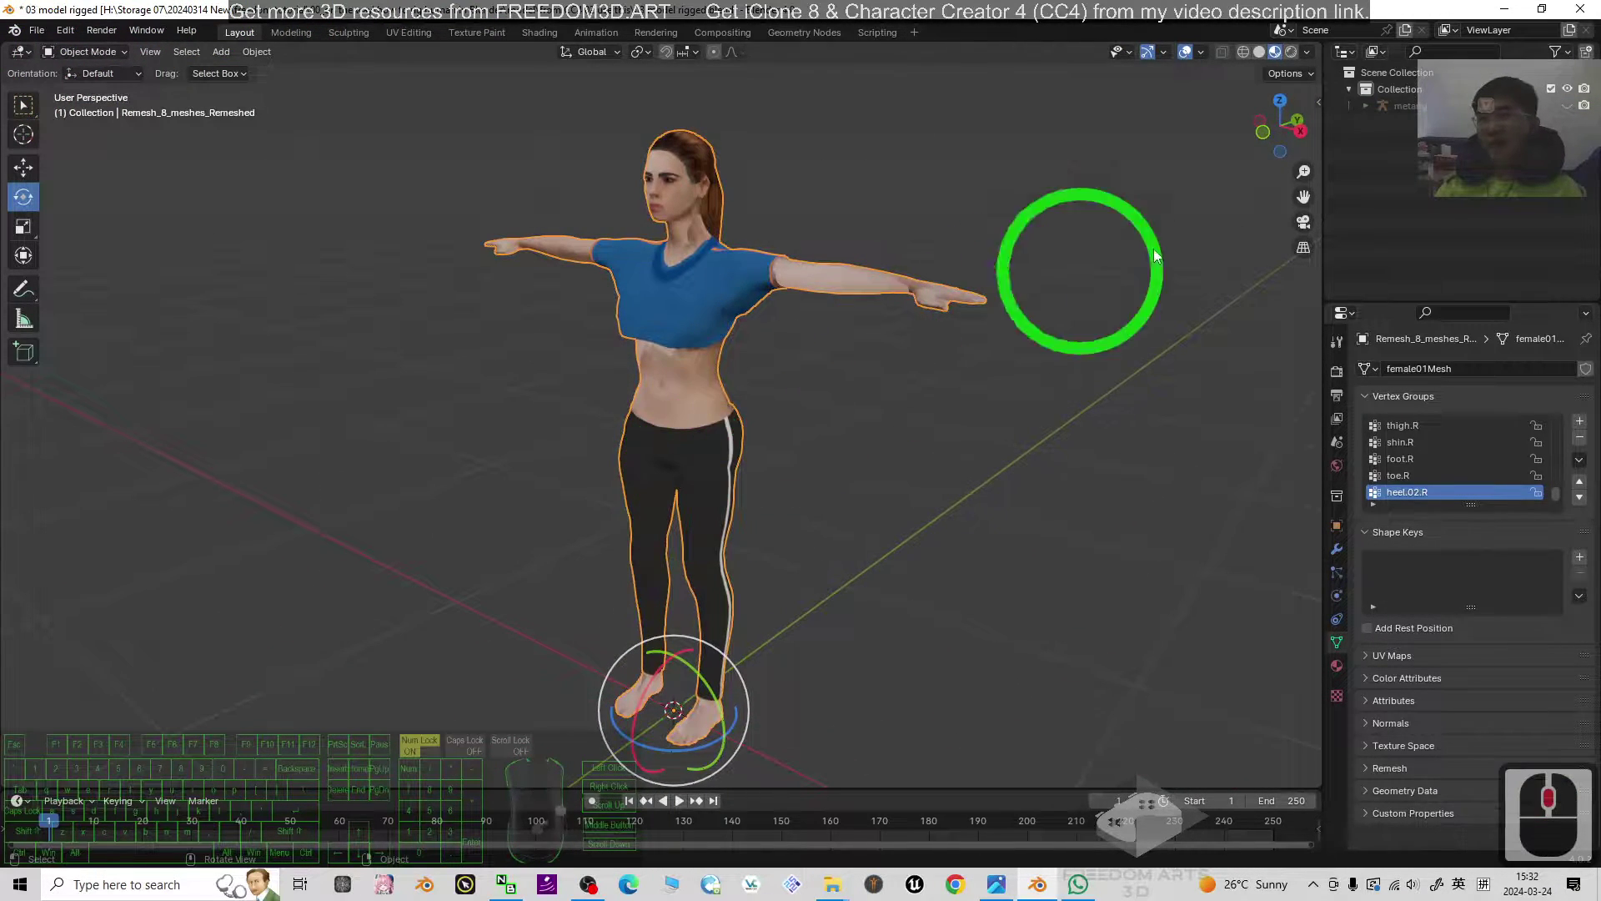
click(1566, 105)
click(647, 301)
key(KP_1)
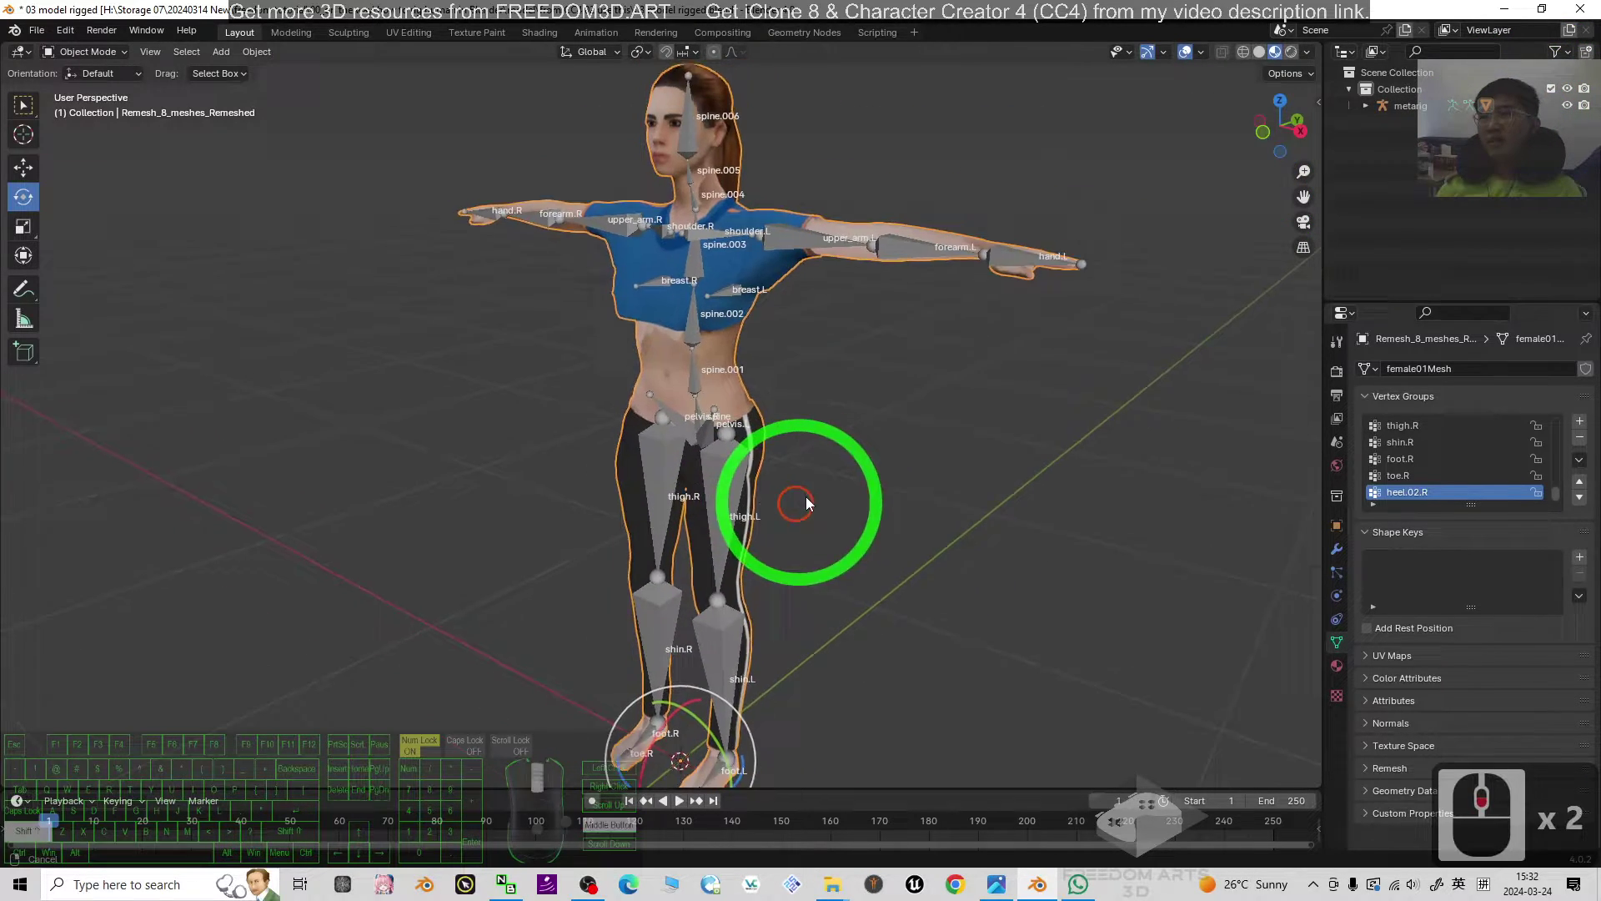
scroll(801, 501, up, 2)
mouse_move(751, 539)
shift+middle_down()
mouse_move(913, 526)
mouse_move(758, 501)
shift+middle_up()
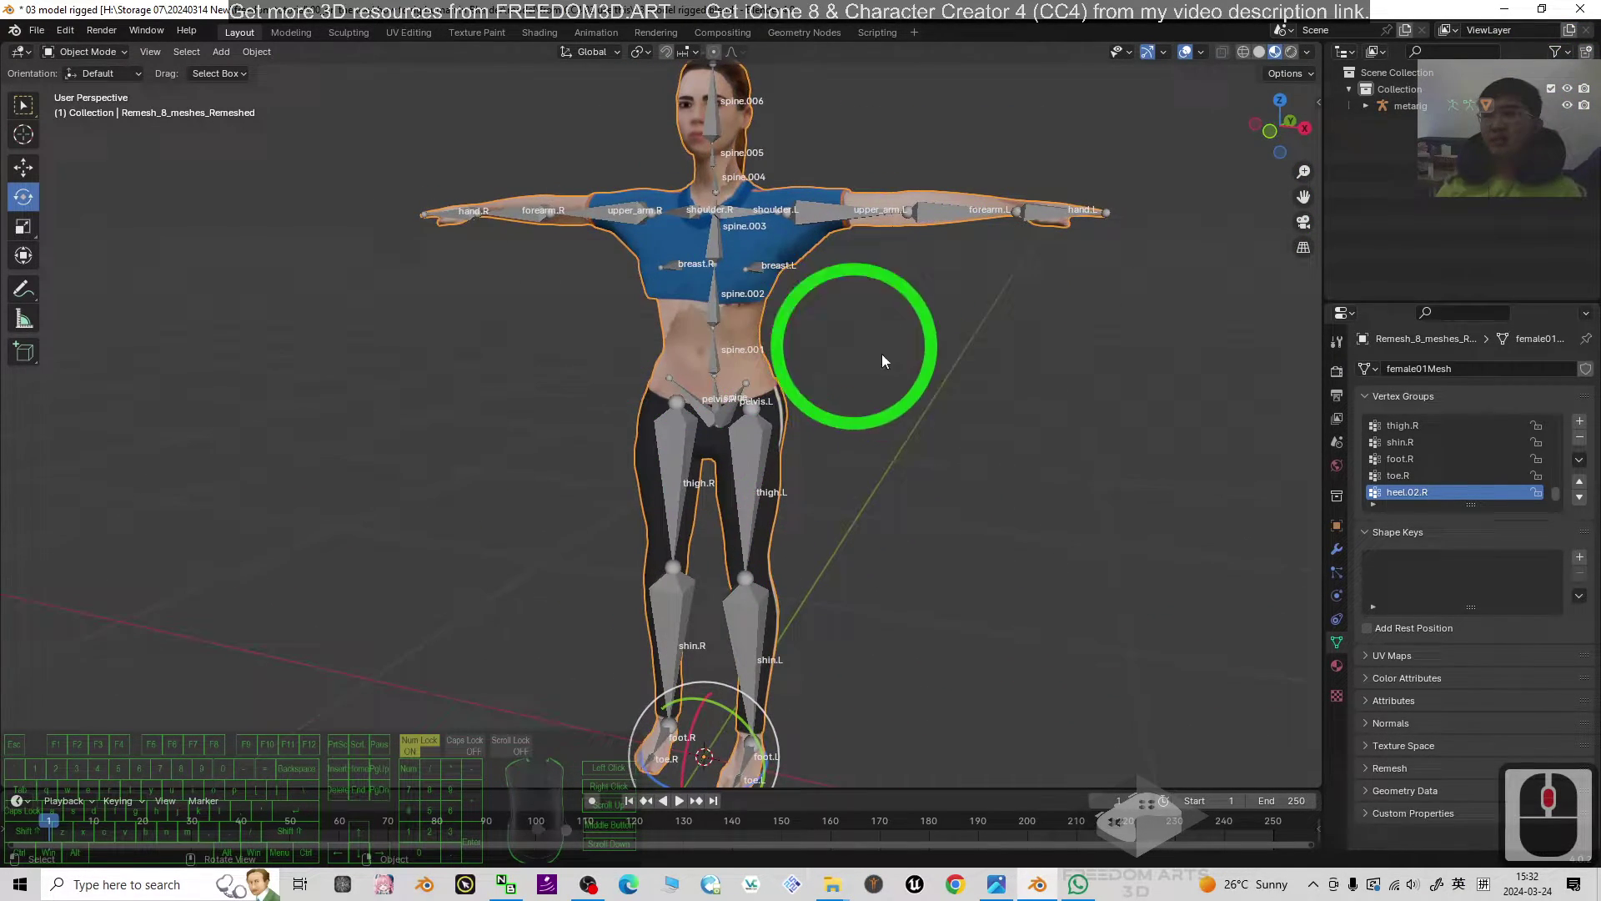
middle_drag(882, 354, 835, 387)
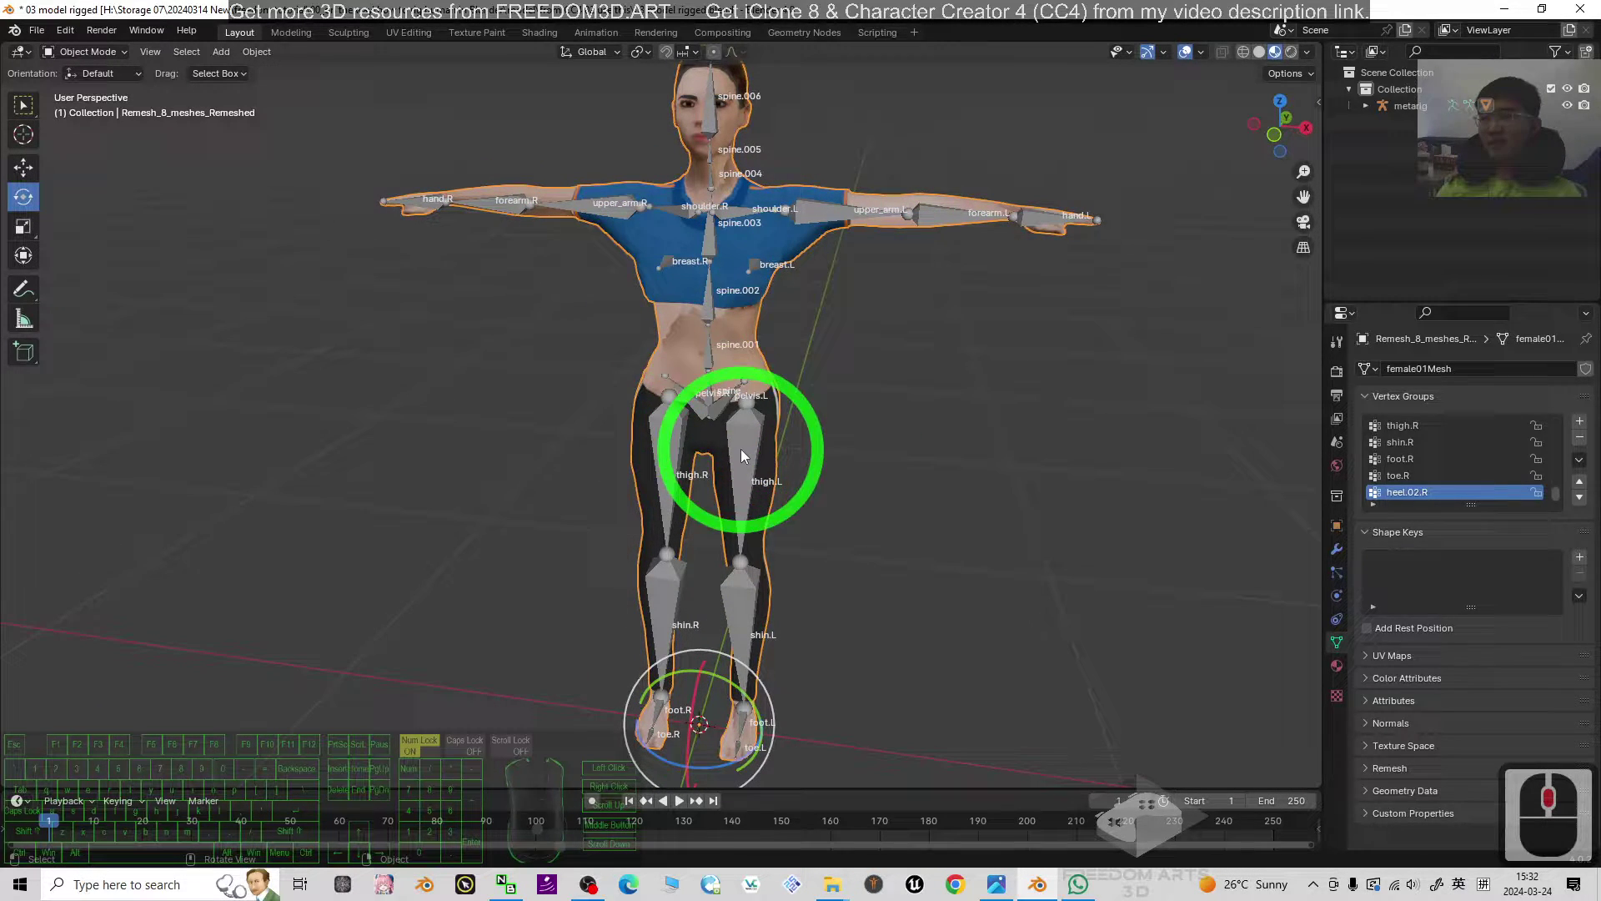
click(659, 362)
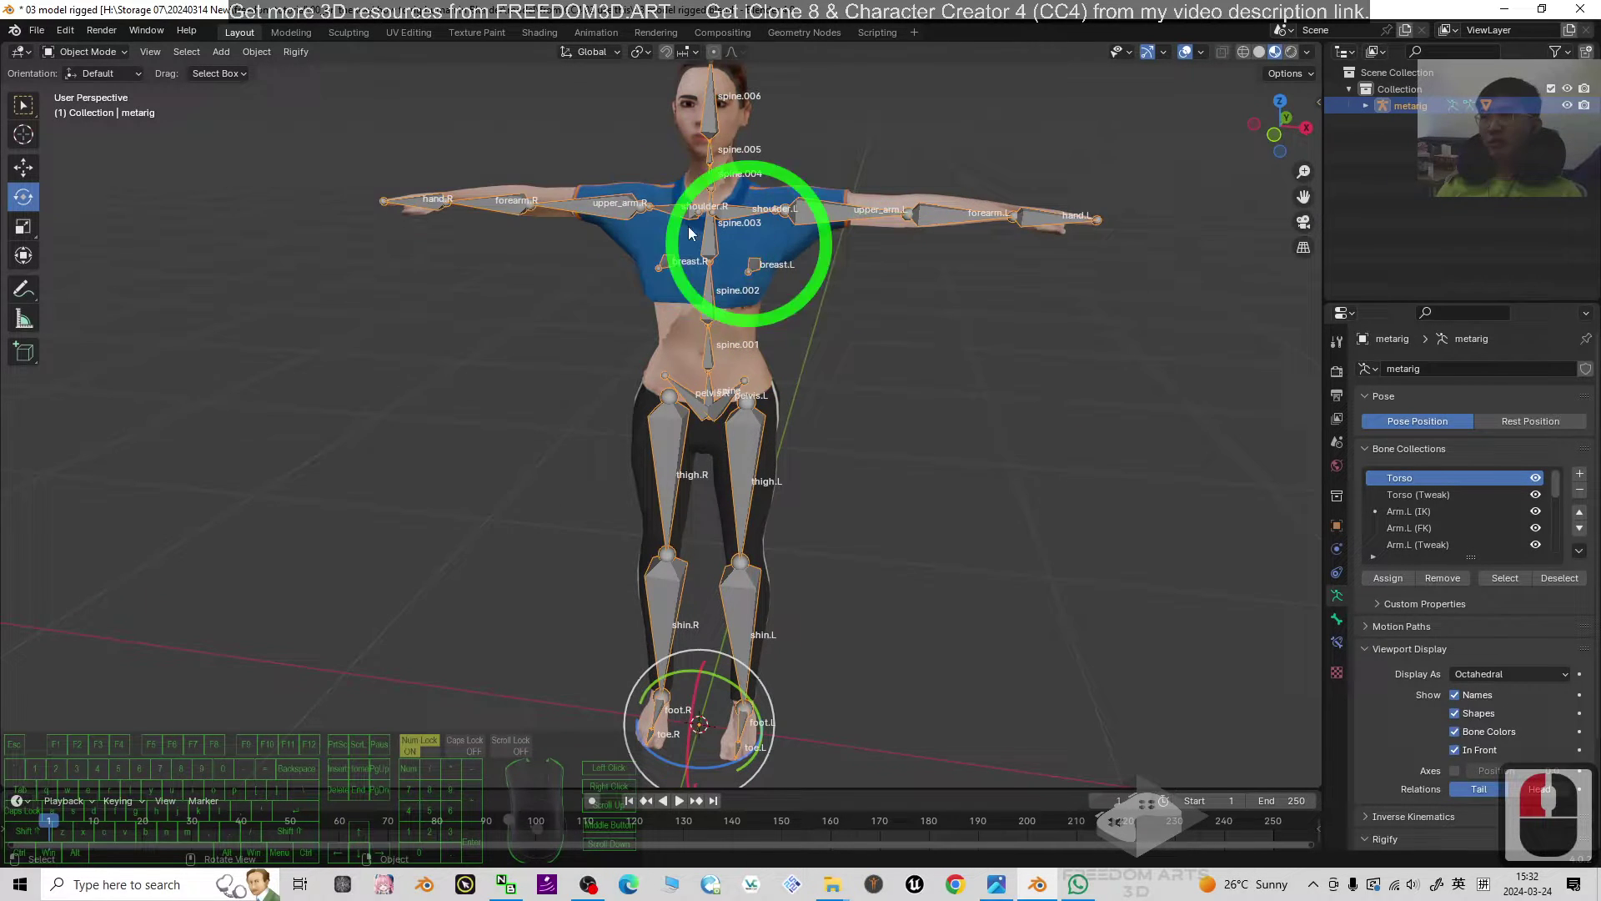
click(73, 109)
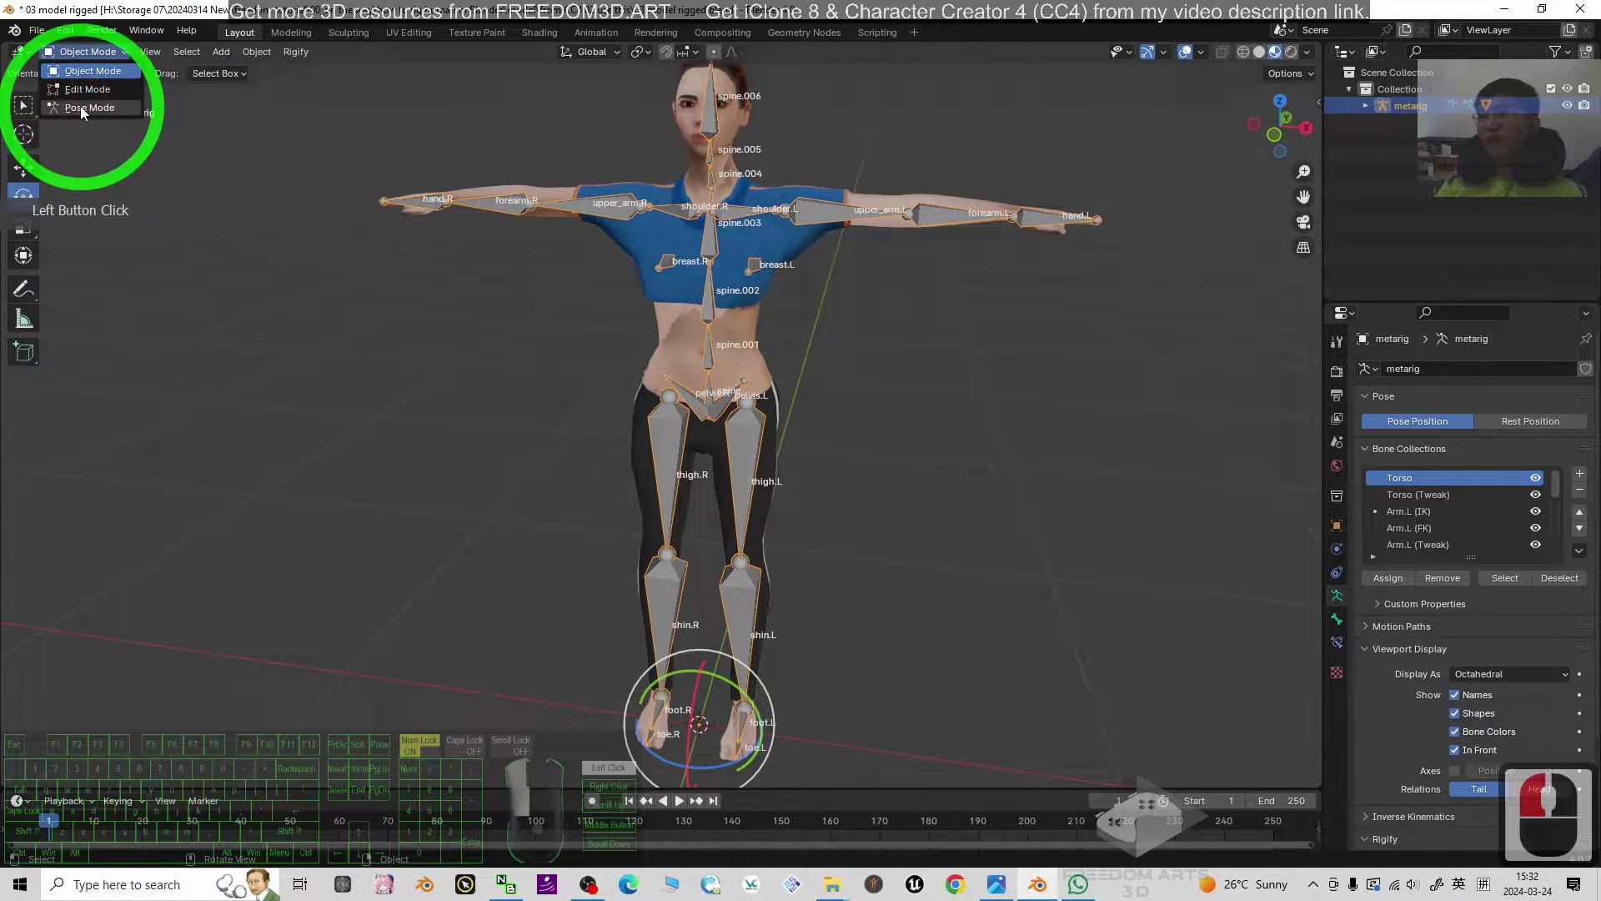
click(814, 208)
scroll(1159, 352, up, 3)
click(922, 438)
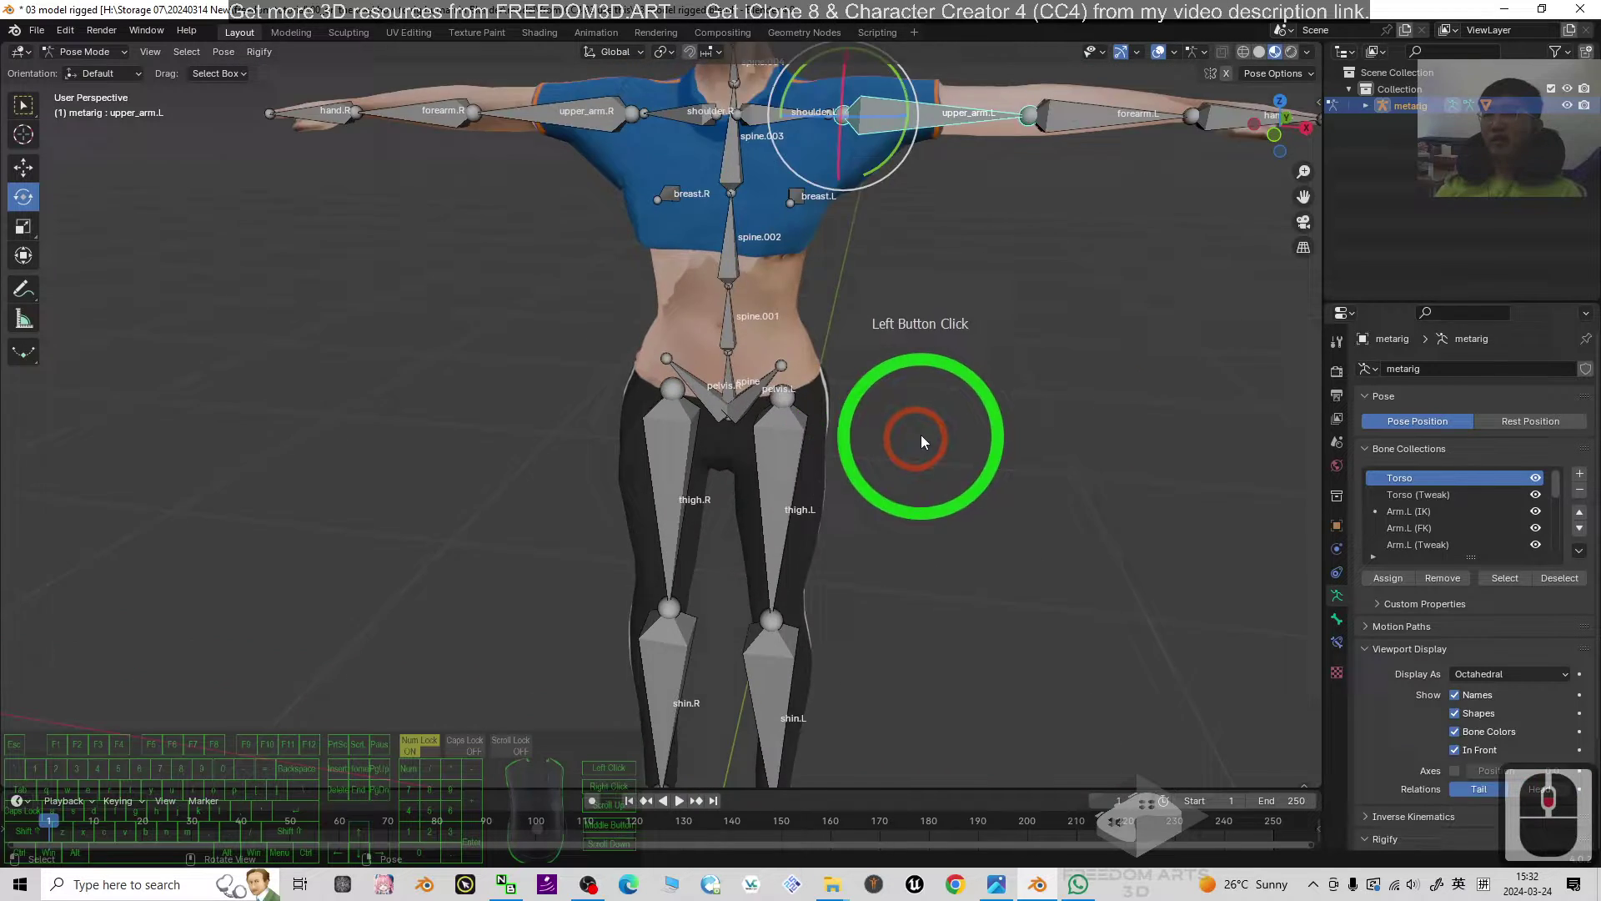
scroll(957, 372, down, 4)
middle_drag(889, 441, 736, 265)
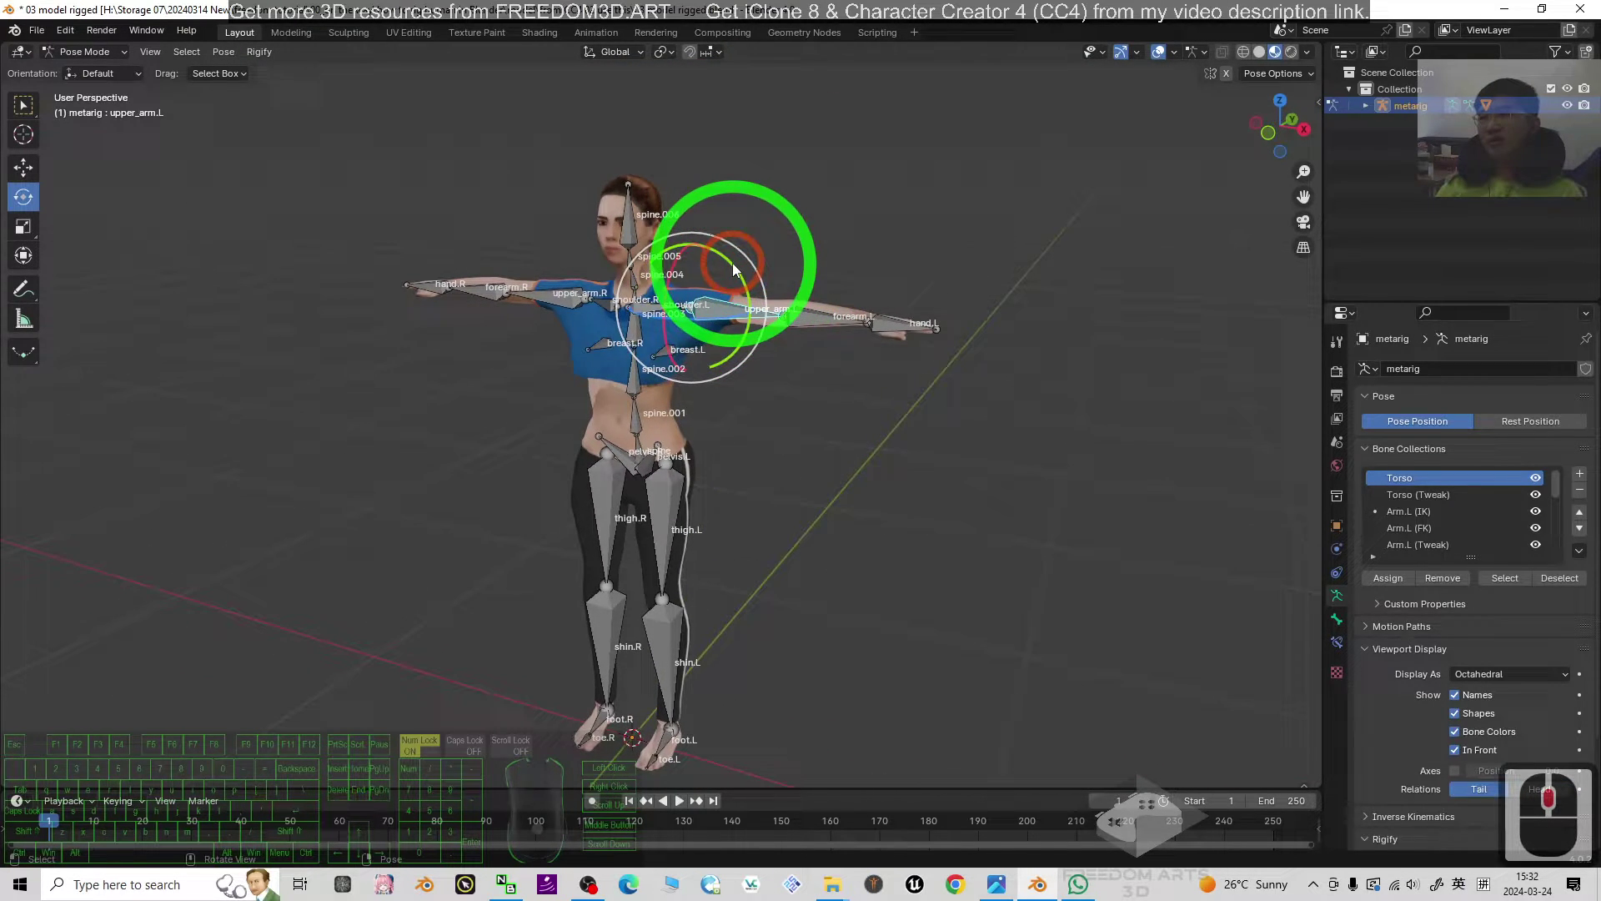
mouse_move(736, 266)
mouse_down()
mouse_move(768, 352)
mouse_move(806, 377)
mouse_up()
key(ctrl+z)
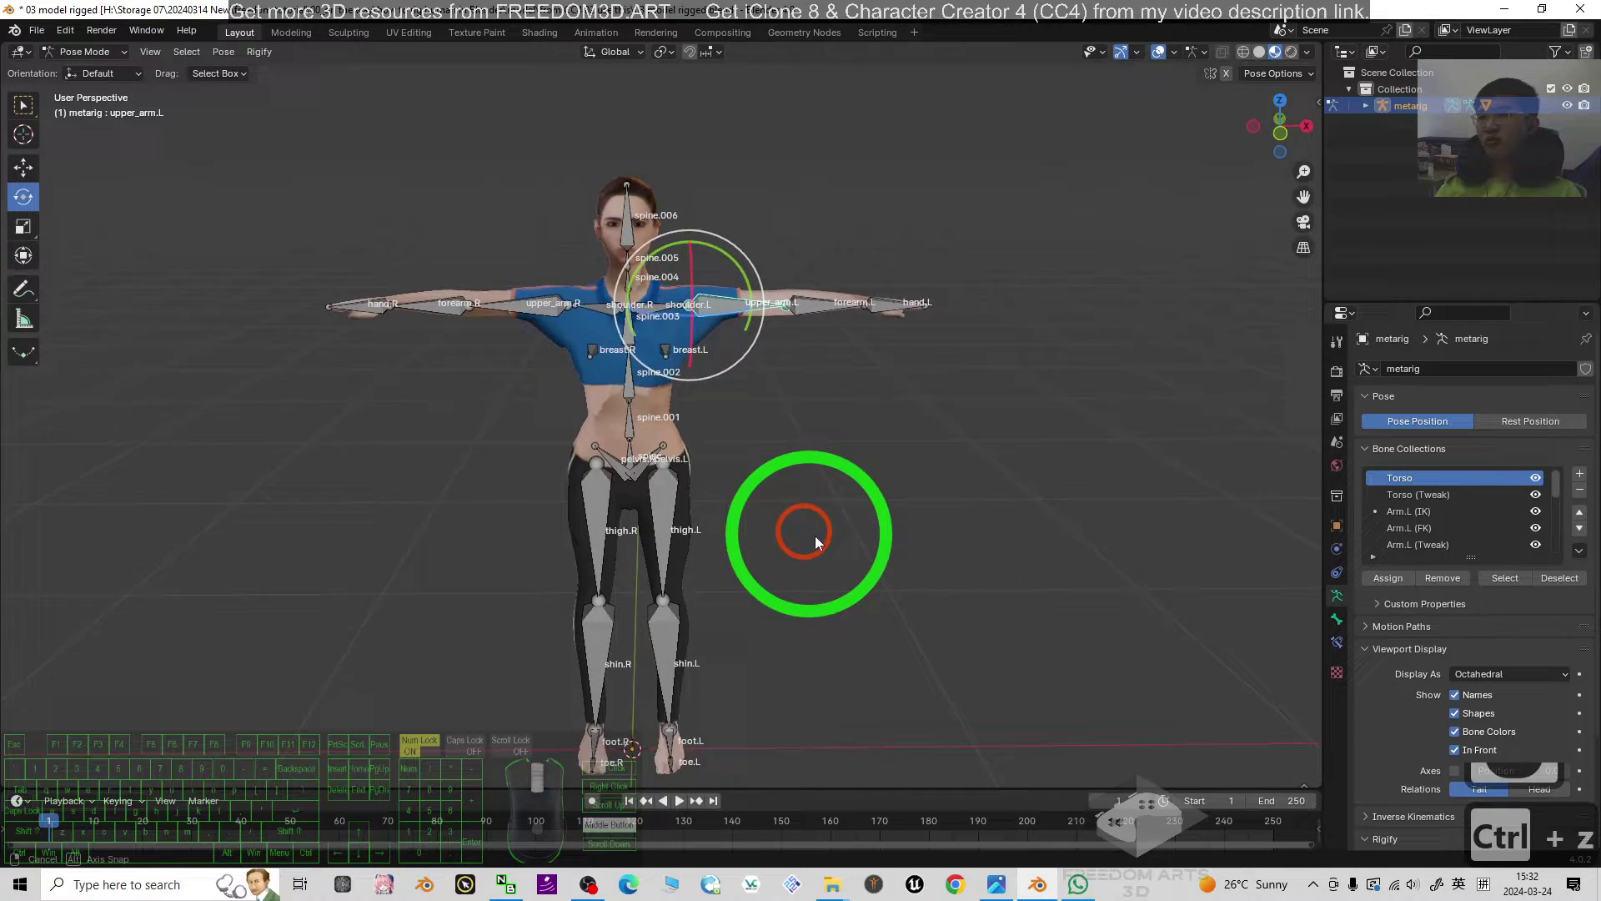
click(542, 322)
middle_drag(532, 284, 641, 241)
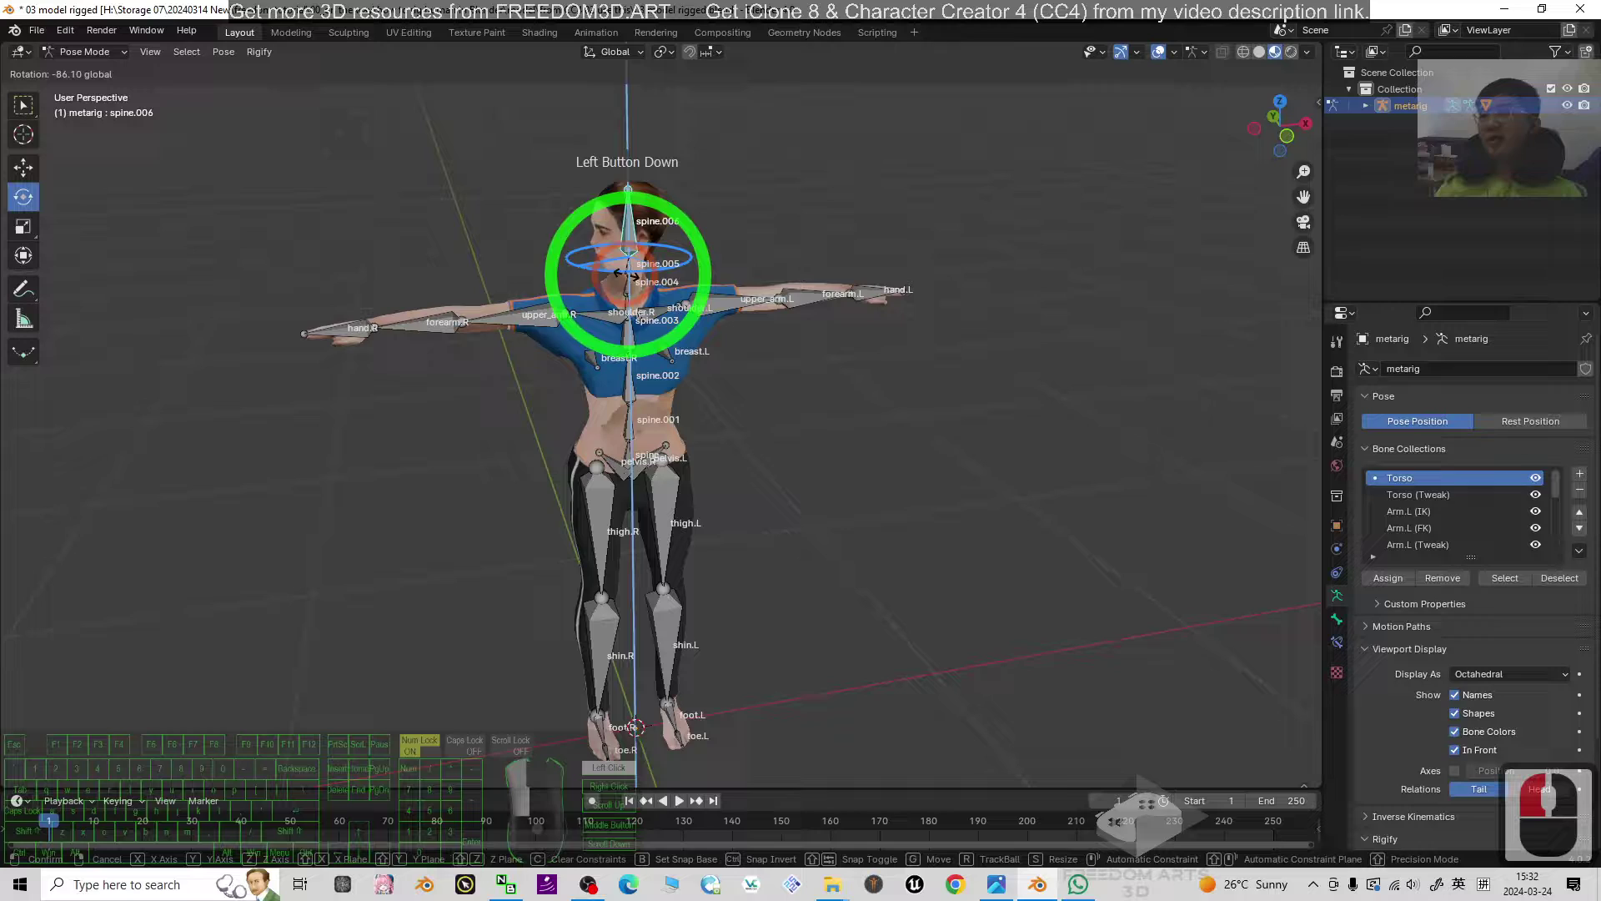
scroll(863, 305, up, 3)
mouse_move(926, 273)
middle_down()
mouse_move(1021, 599)
mouse_move(1003, 547)
middle_up()
scroll(1003, 547, up, 3)
drag(605, 295, 740, 304)
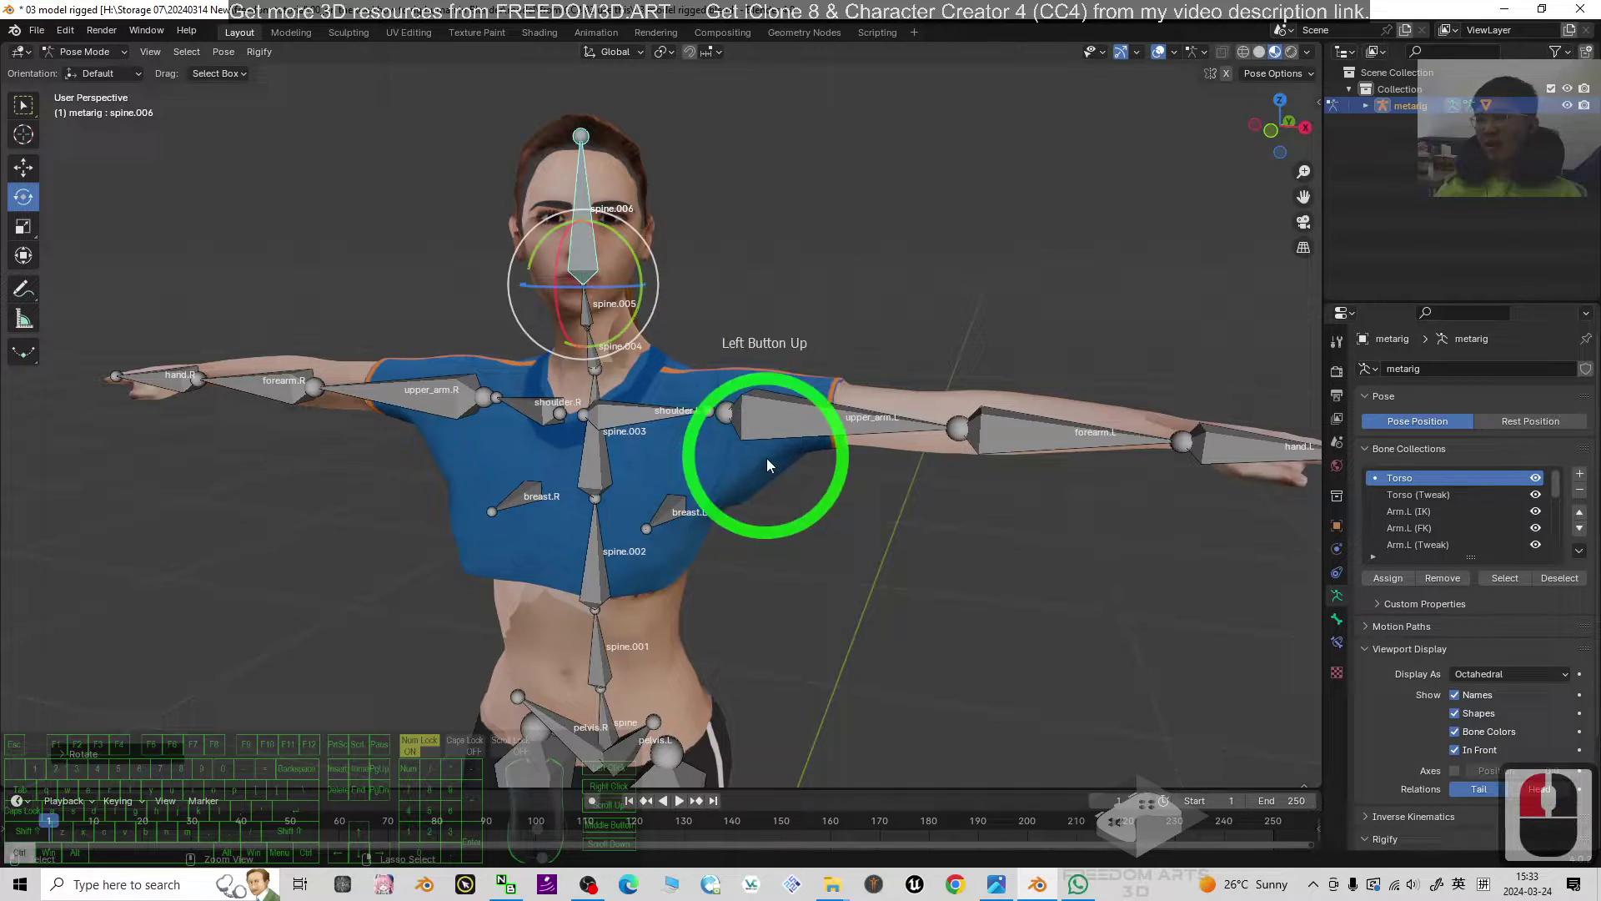
scroll(848, 555, down, 3)
key(ctrl+z)
mouse_move(794, 556)
middle_down()
mouse_move(818, 584)
mouse_move(776, 313)
middle_up()
scroll(776, 313, up, 2)
shift+middle_drag(588, 400, 639, 367)
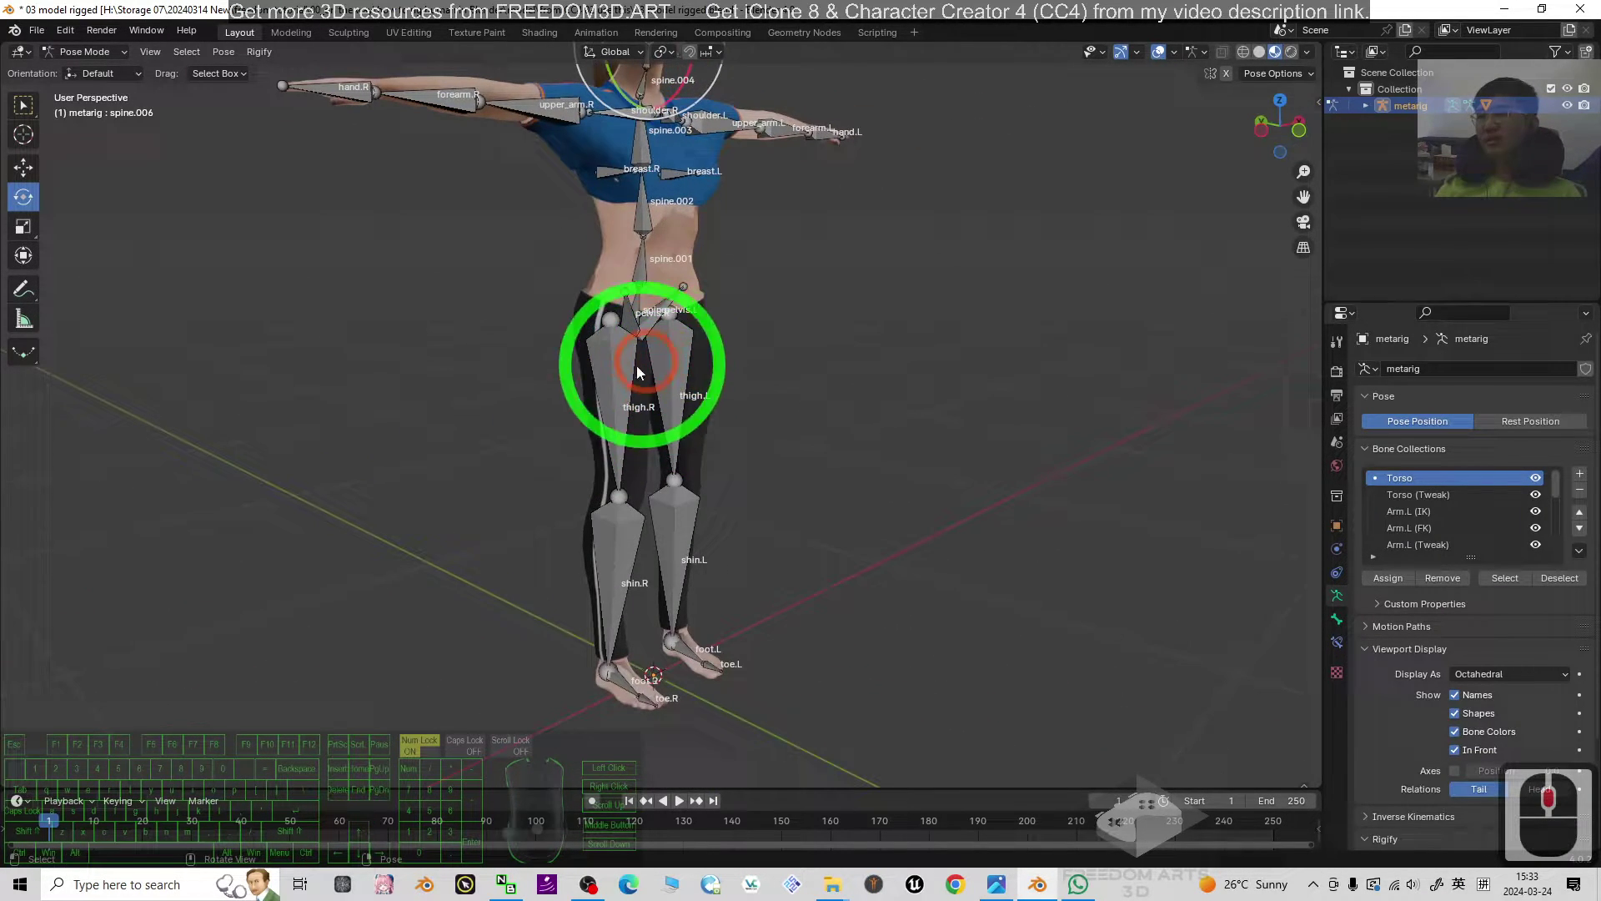
click(638, 367)
mouse_move(632, 307)
mouse_down()
mouse_move(610, 254)
mouse_move(678, 285)
mouse_up()
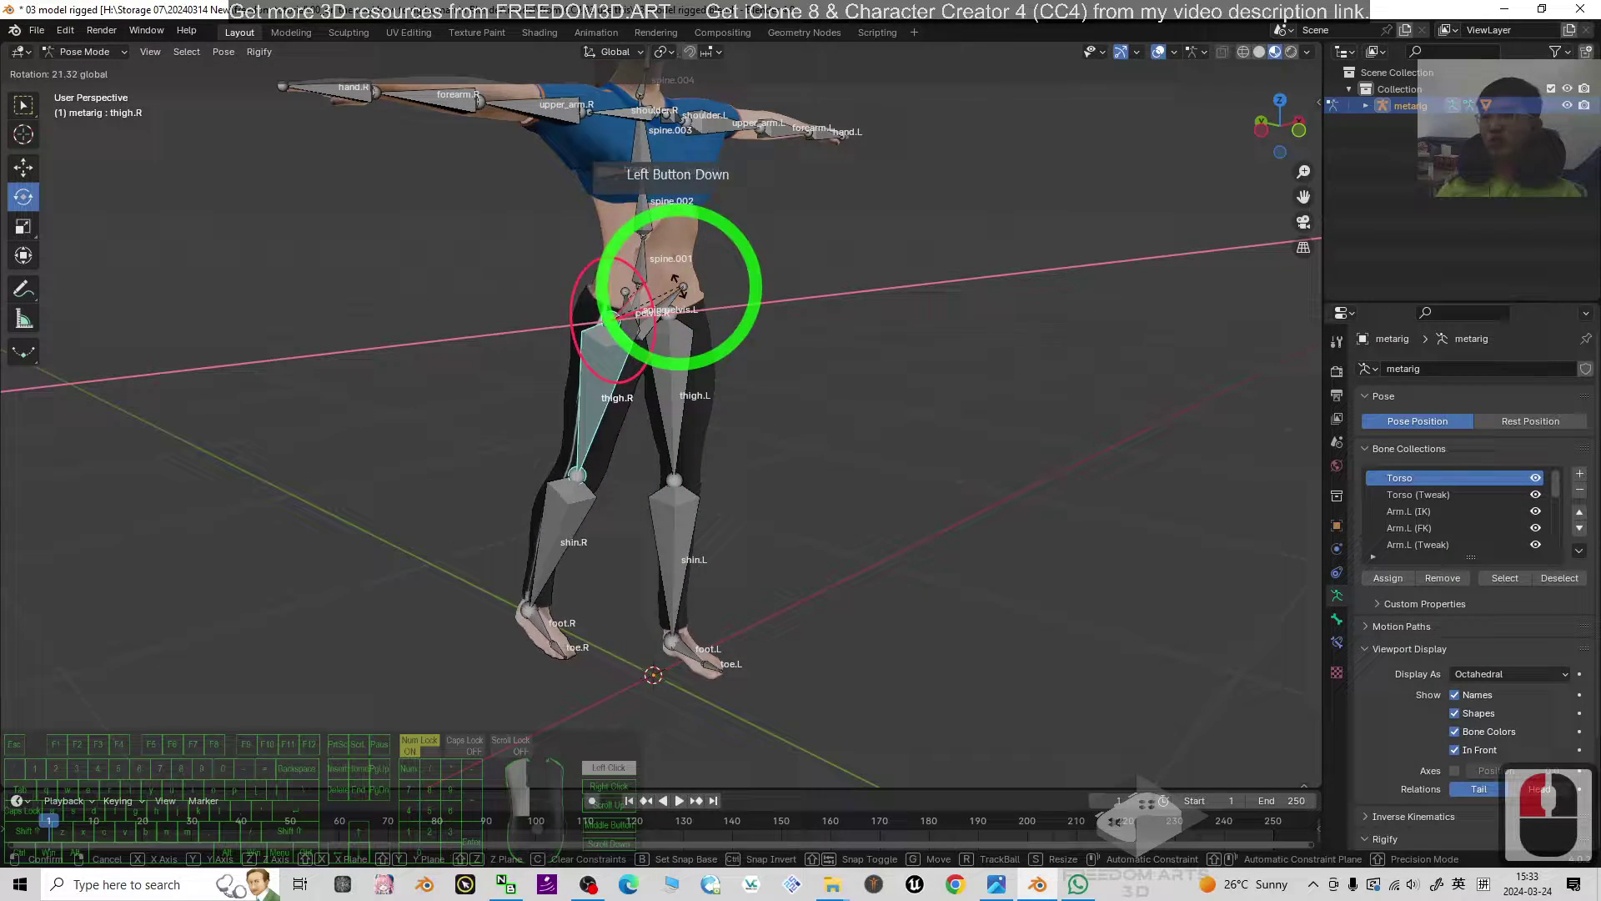
drag(678, 285, 488, 219)
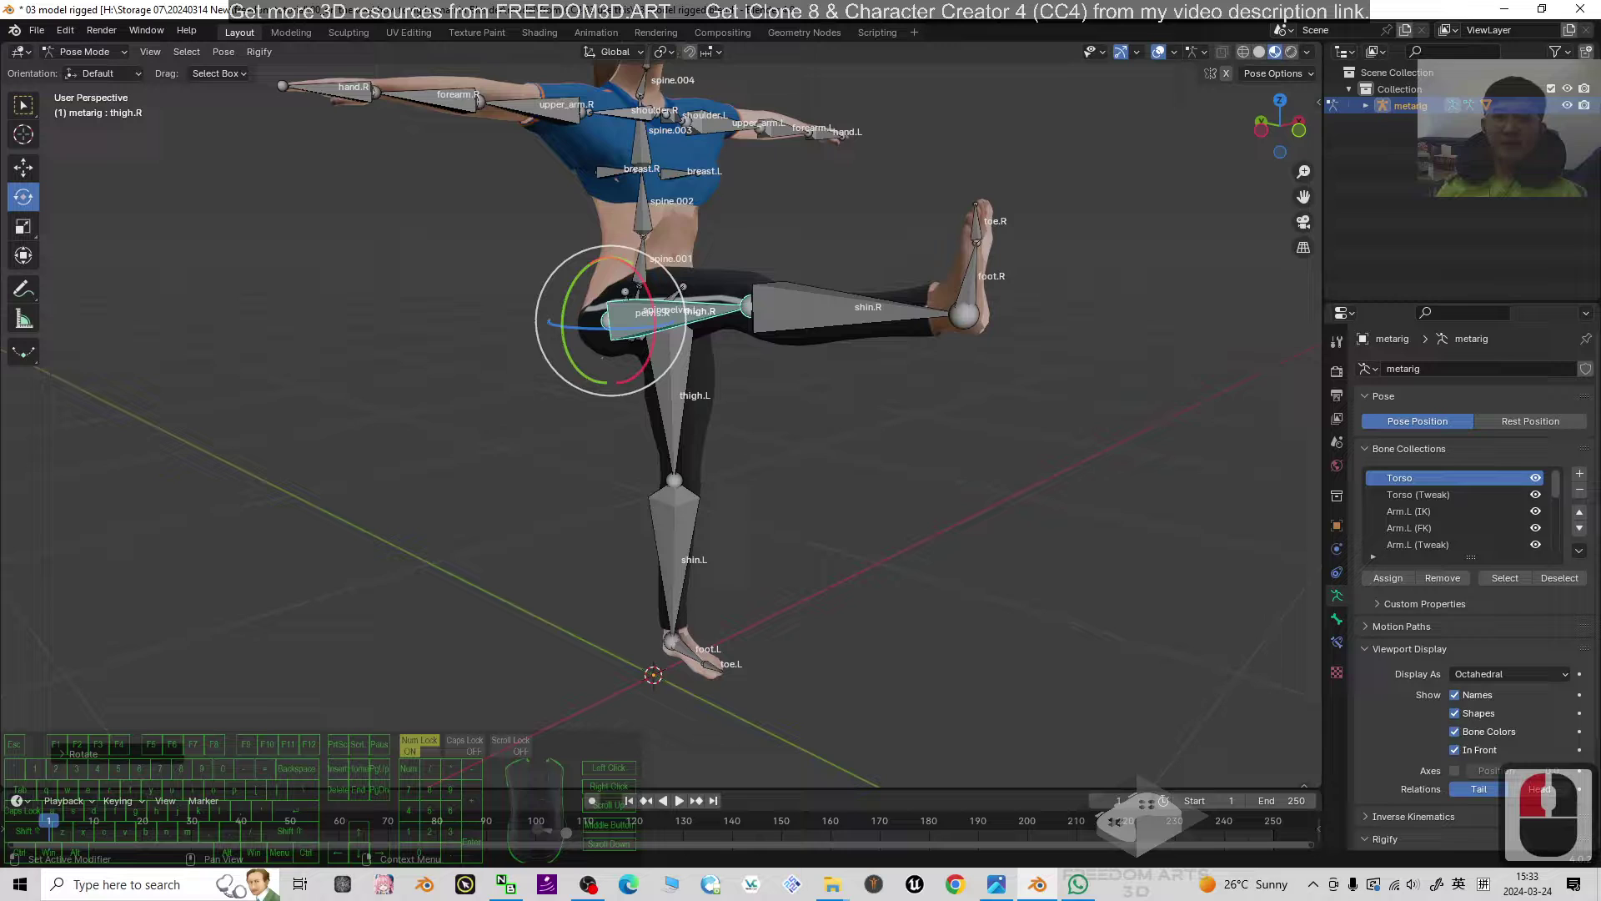
click(630, 269)
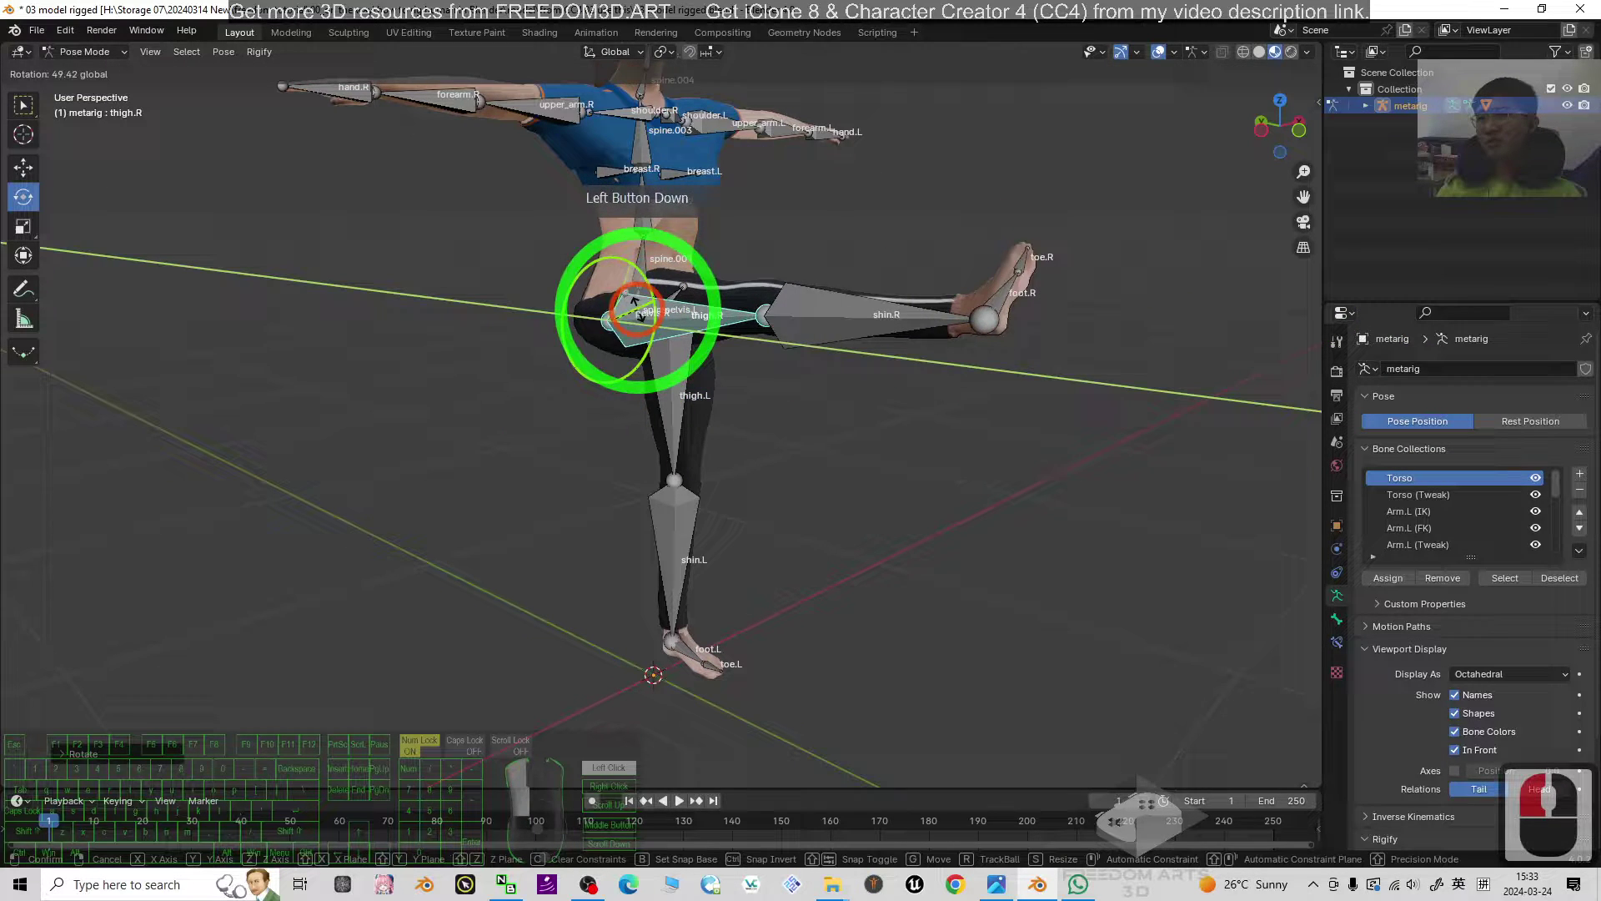
key(ctrl+z)
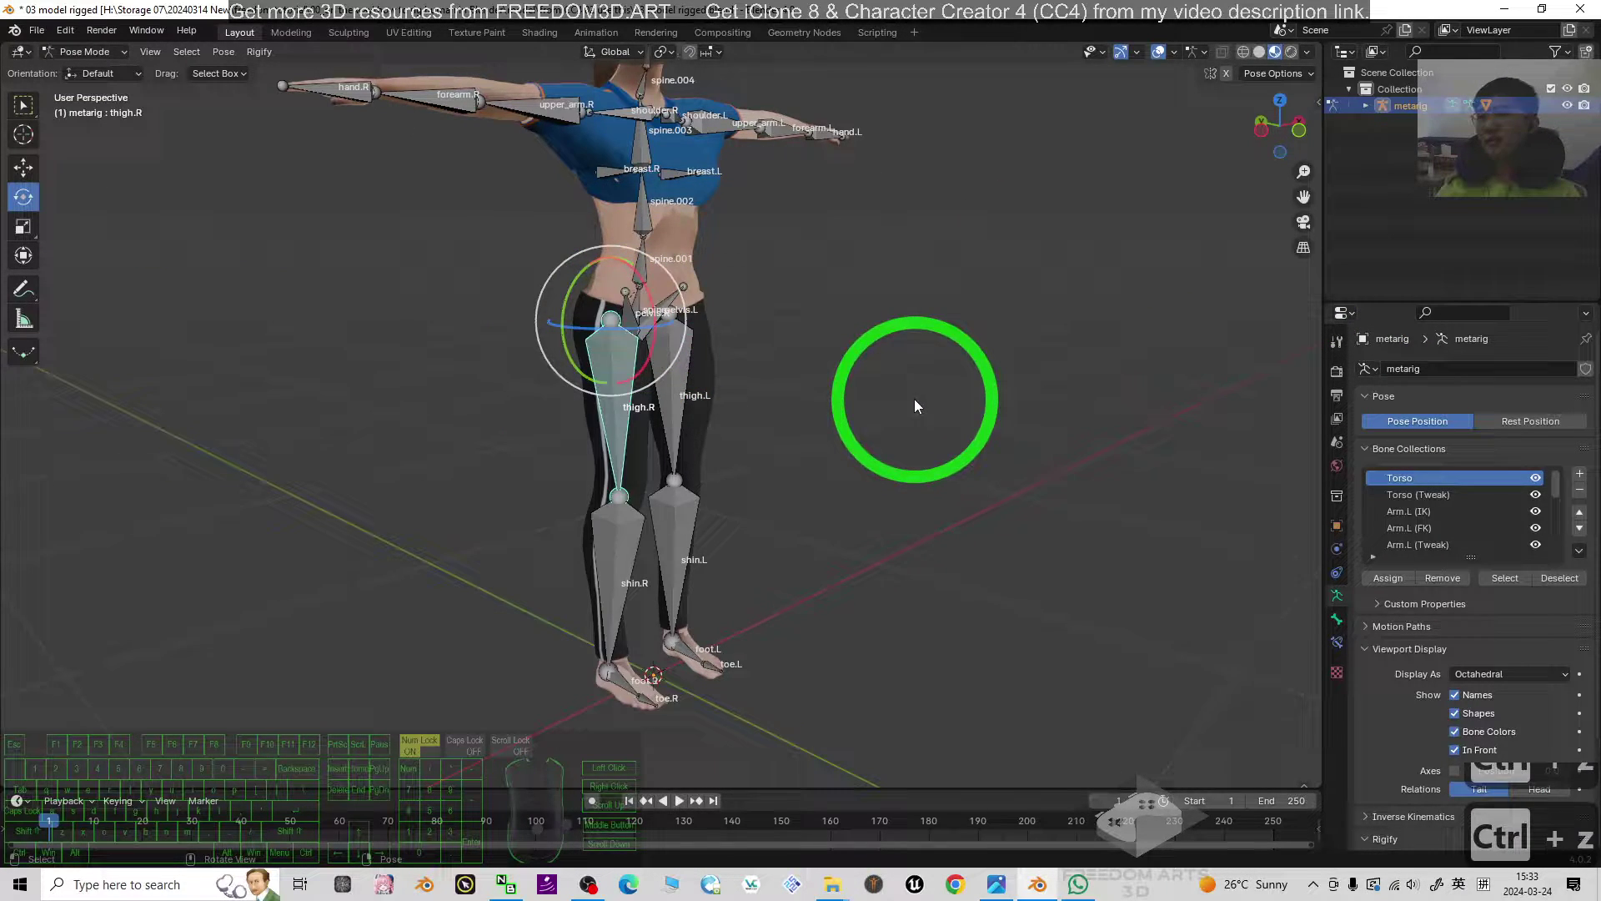
scroll(923, 469, down, 3)
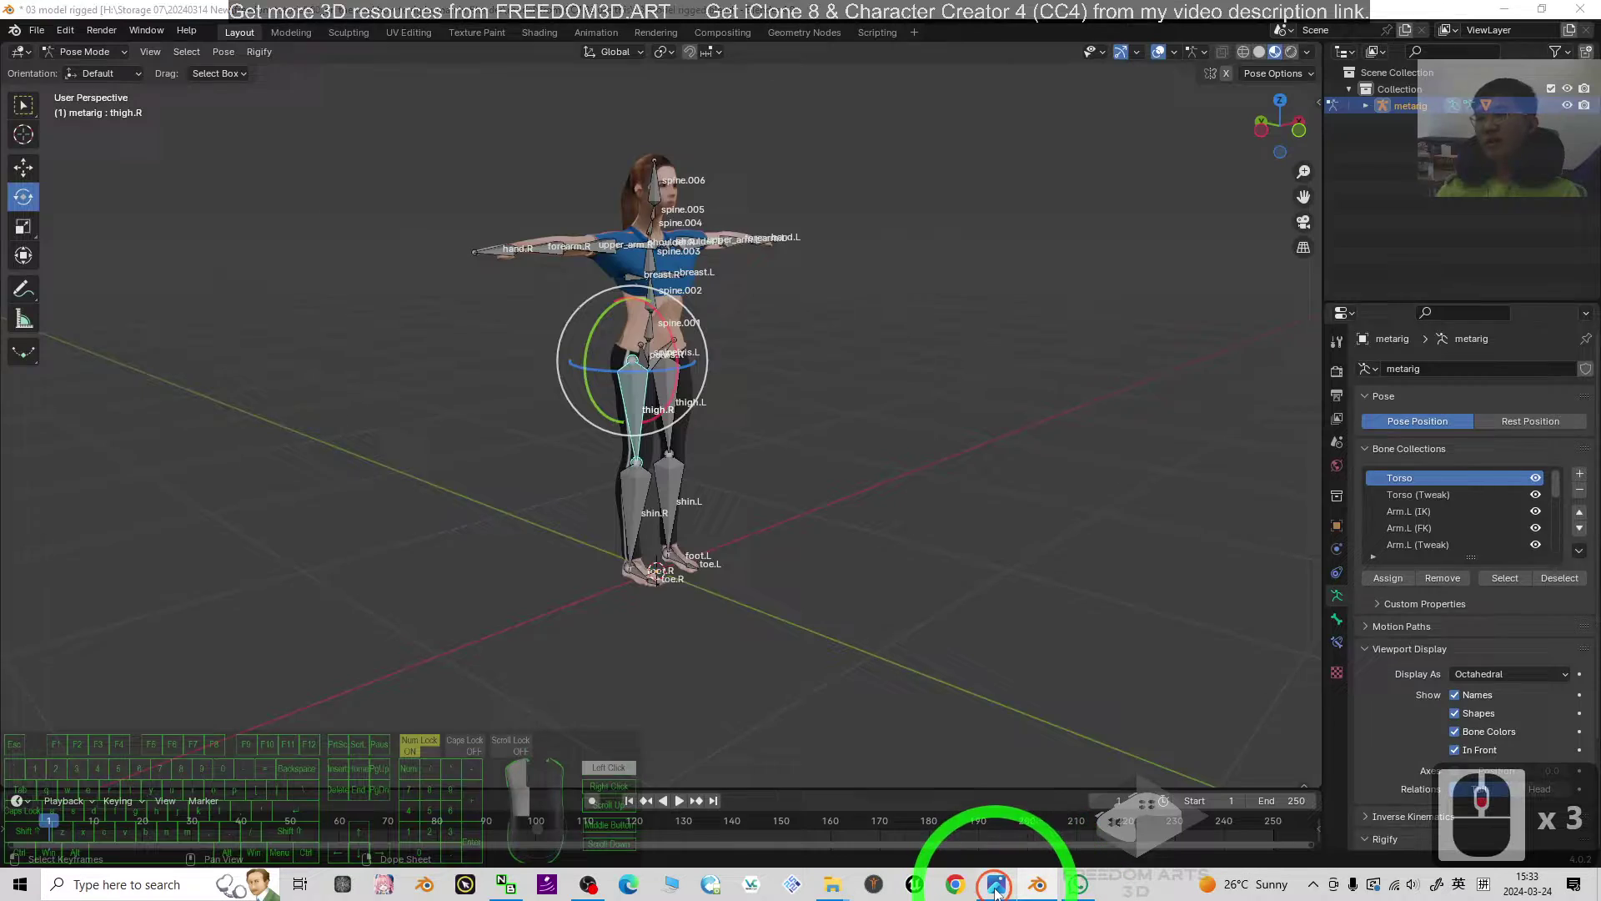
Leave the cover image and start a new General scene
click(534, 276)
click(935, 637)
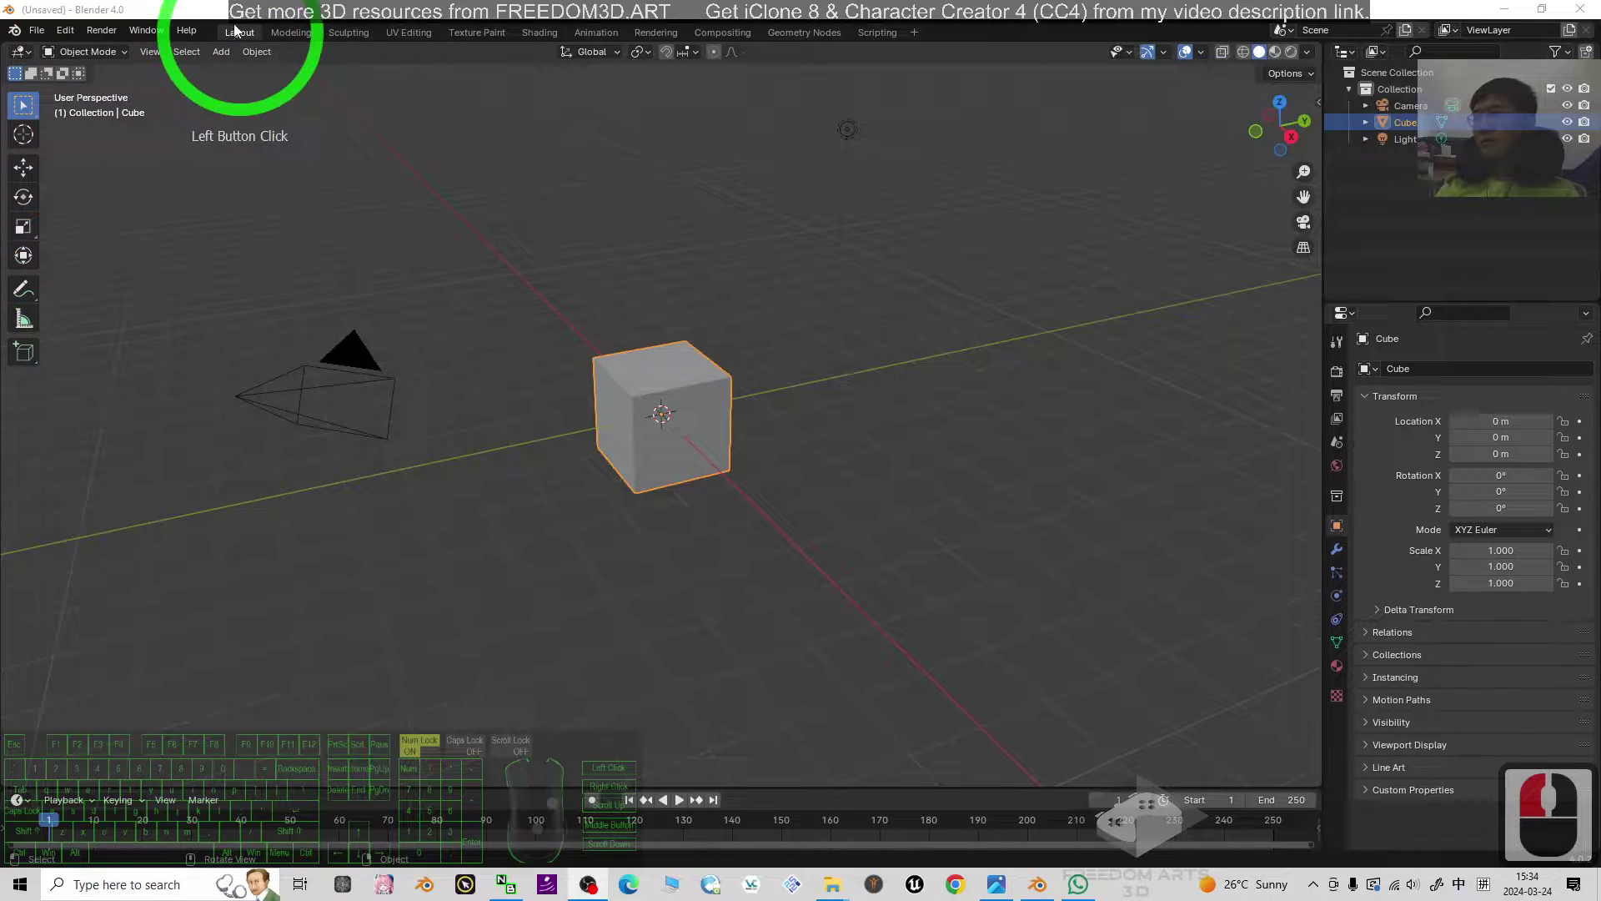
click(35, 30)
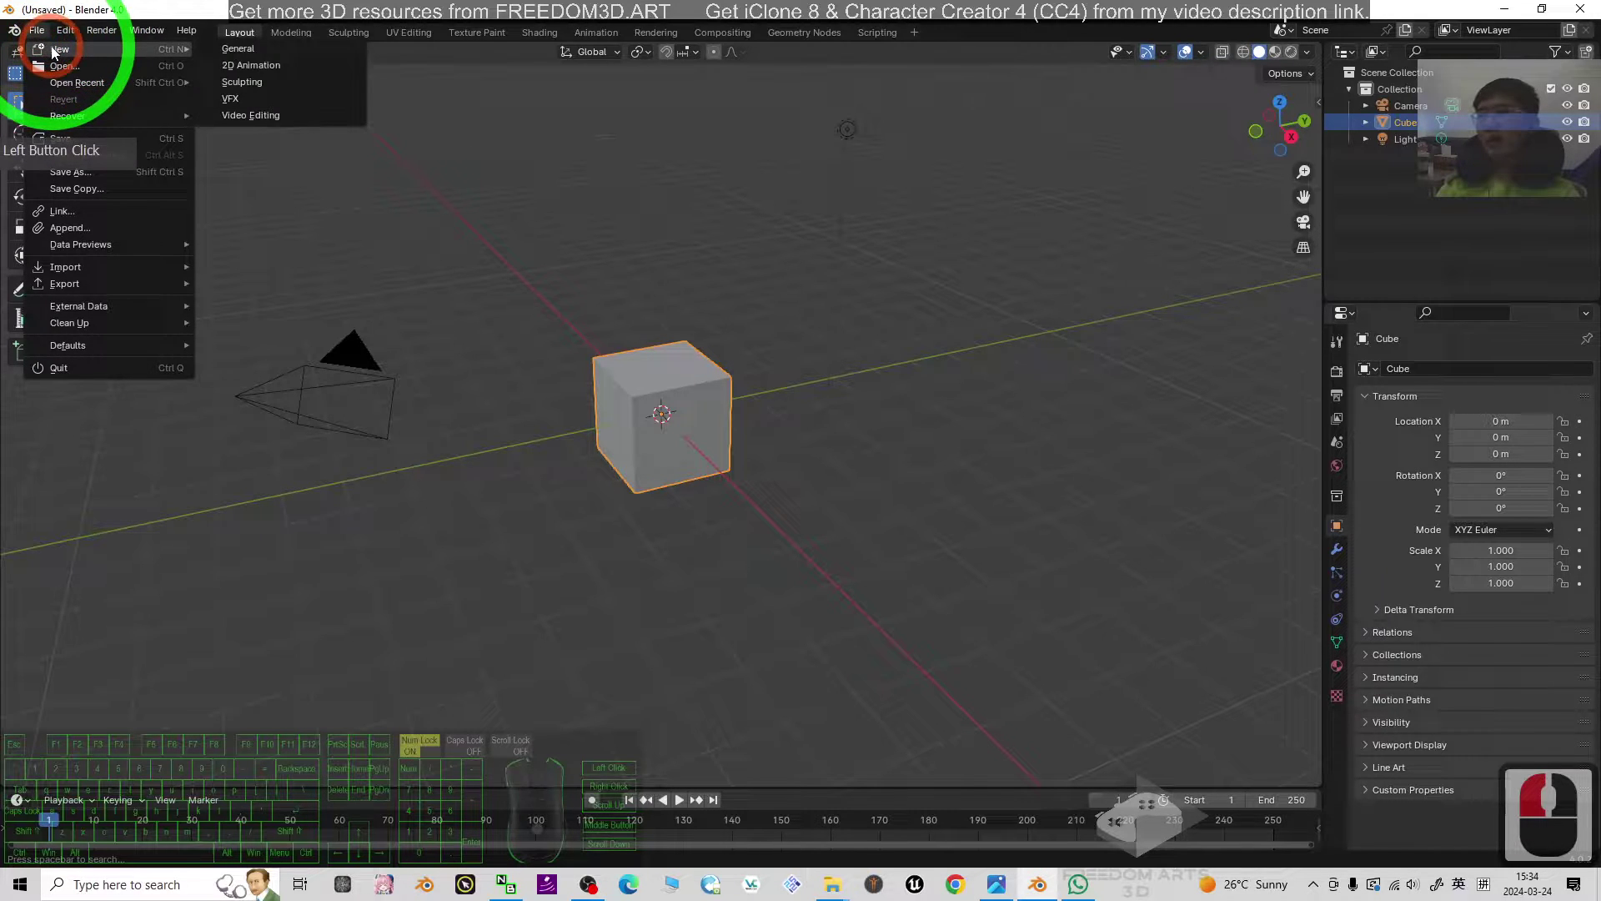
click(289, 53)
click(964, 328)
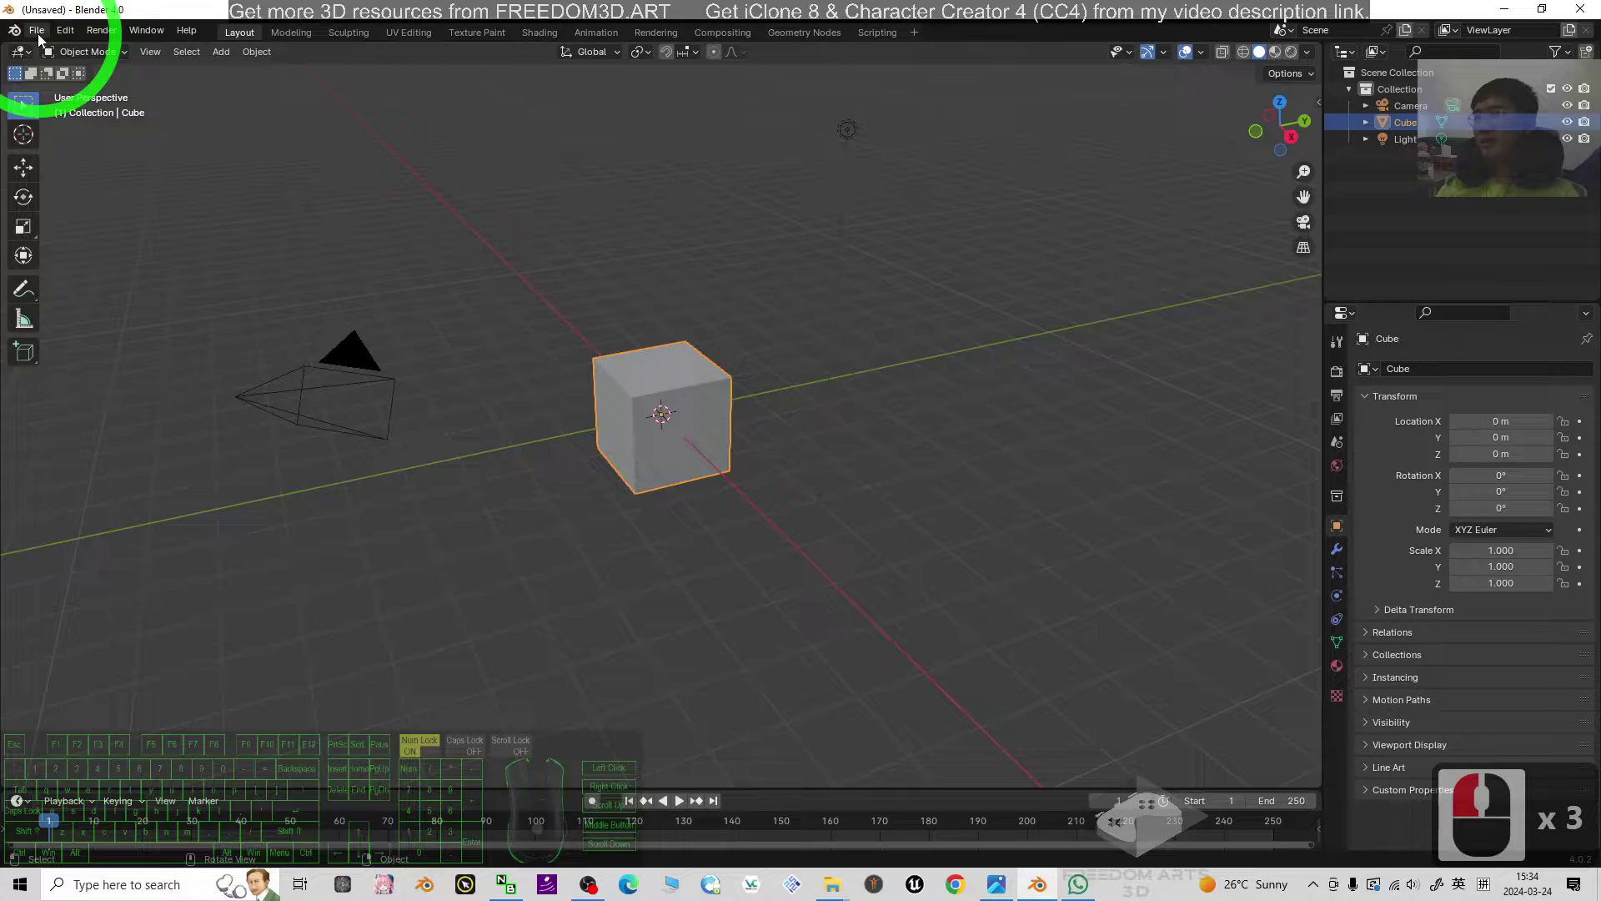
Open the dropped avatar model file and maximize the Blender window
mouse_move(119, 10)
mouse_down()
mouse_move(7, 110)
mouse_move(701, 273)
mouse_up()
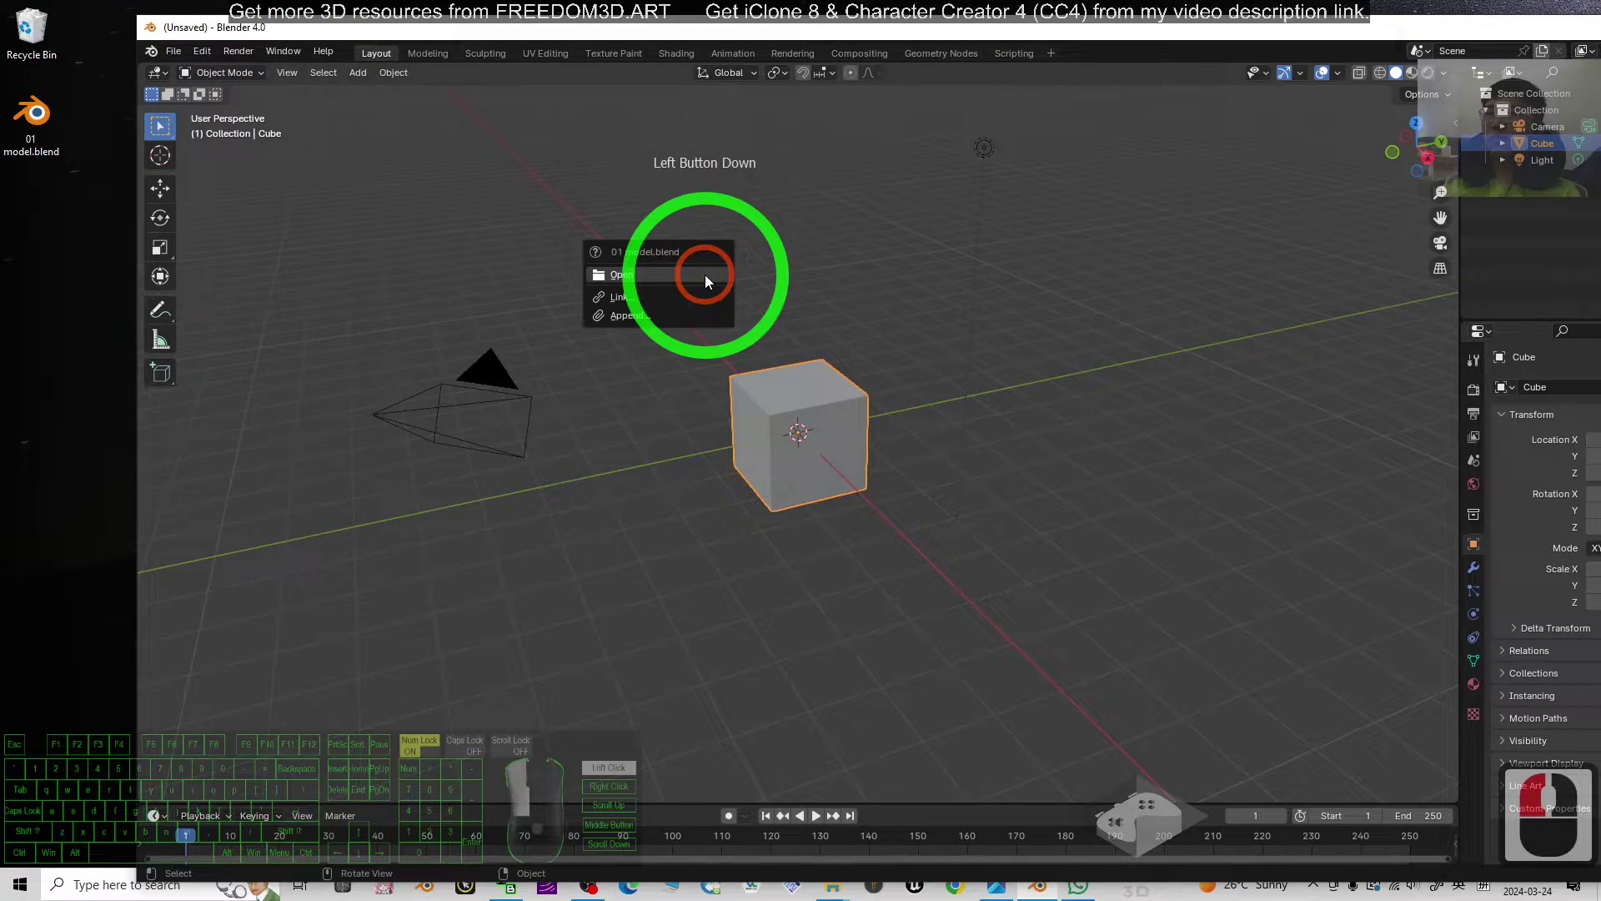
click(627, 271)
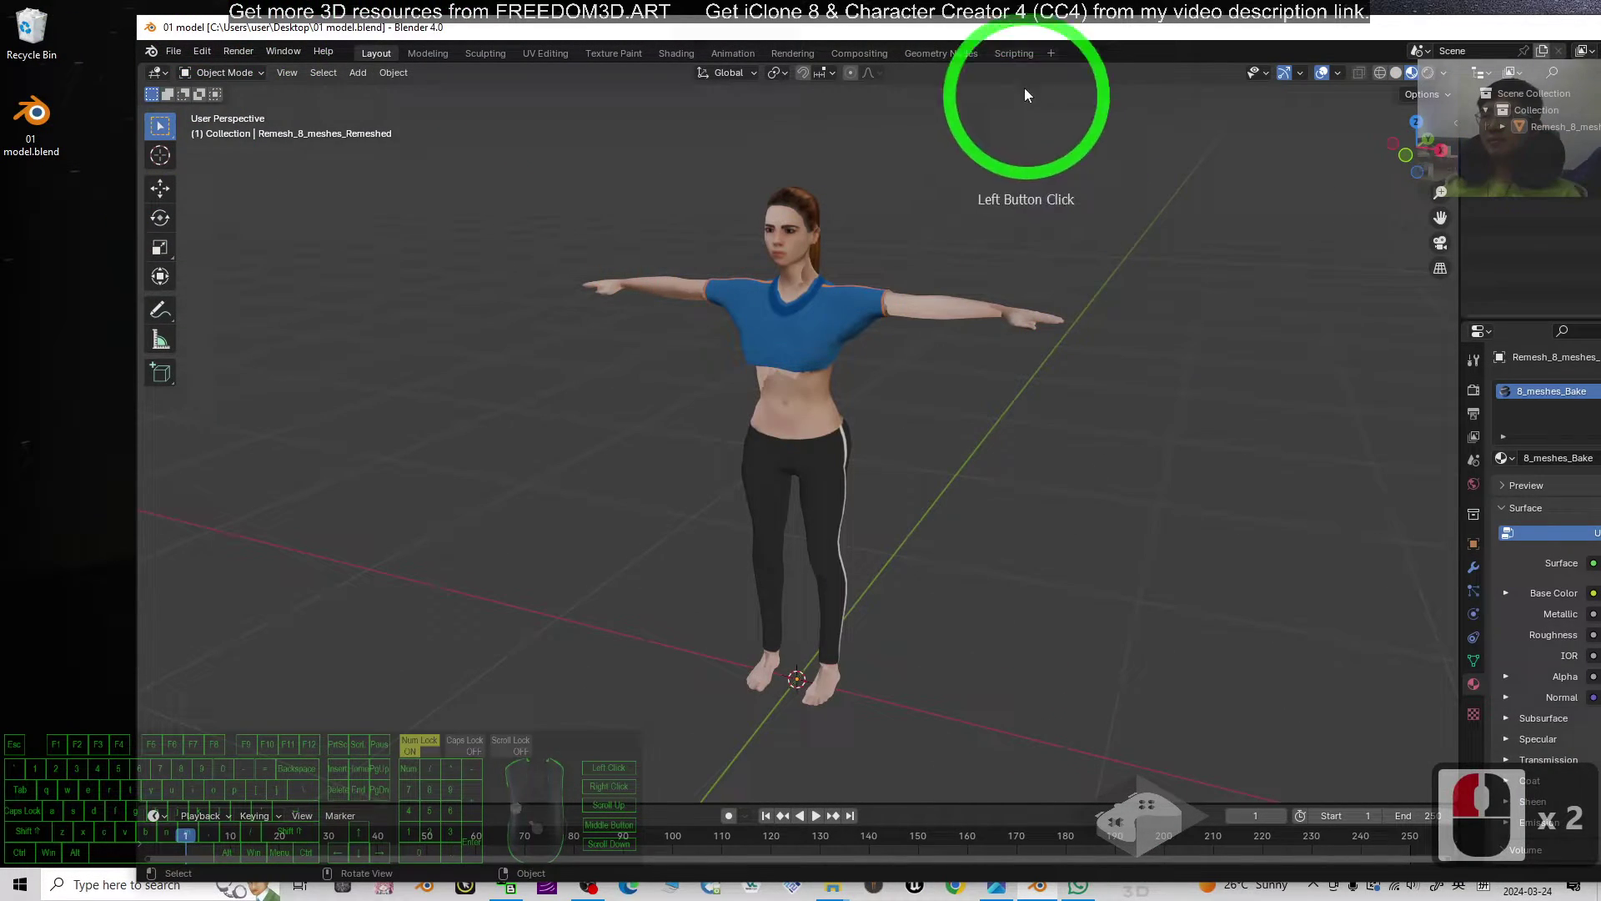
double_click(1021, 26)
Select the avatar body and expand Remesh_8_meshes_Remeshed to show female01Mesh
click(601, 226)
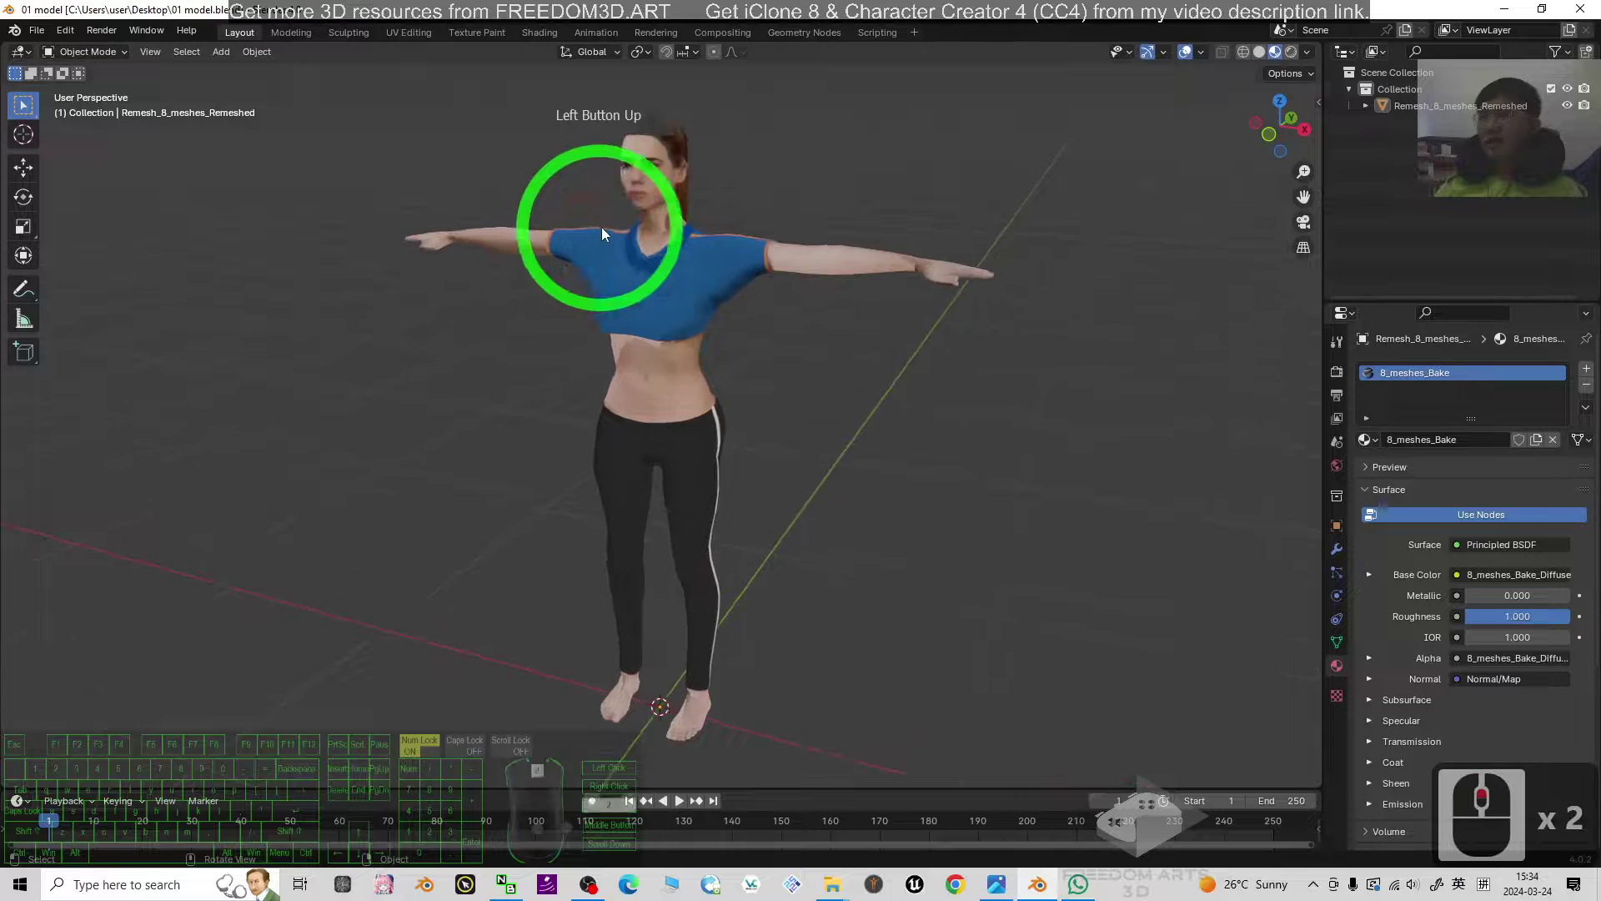
click(669, 425)
mouse_move(638, 531)
middle_down()
mouse_move(750, 620)
mouse_move(648, 597)
middle_up()
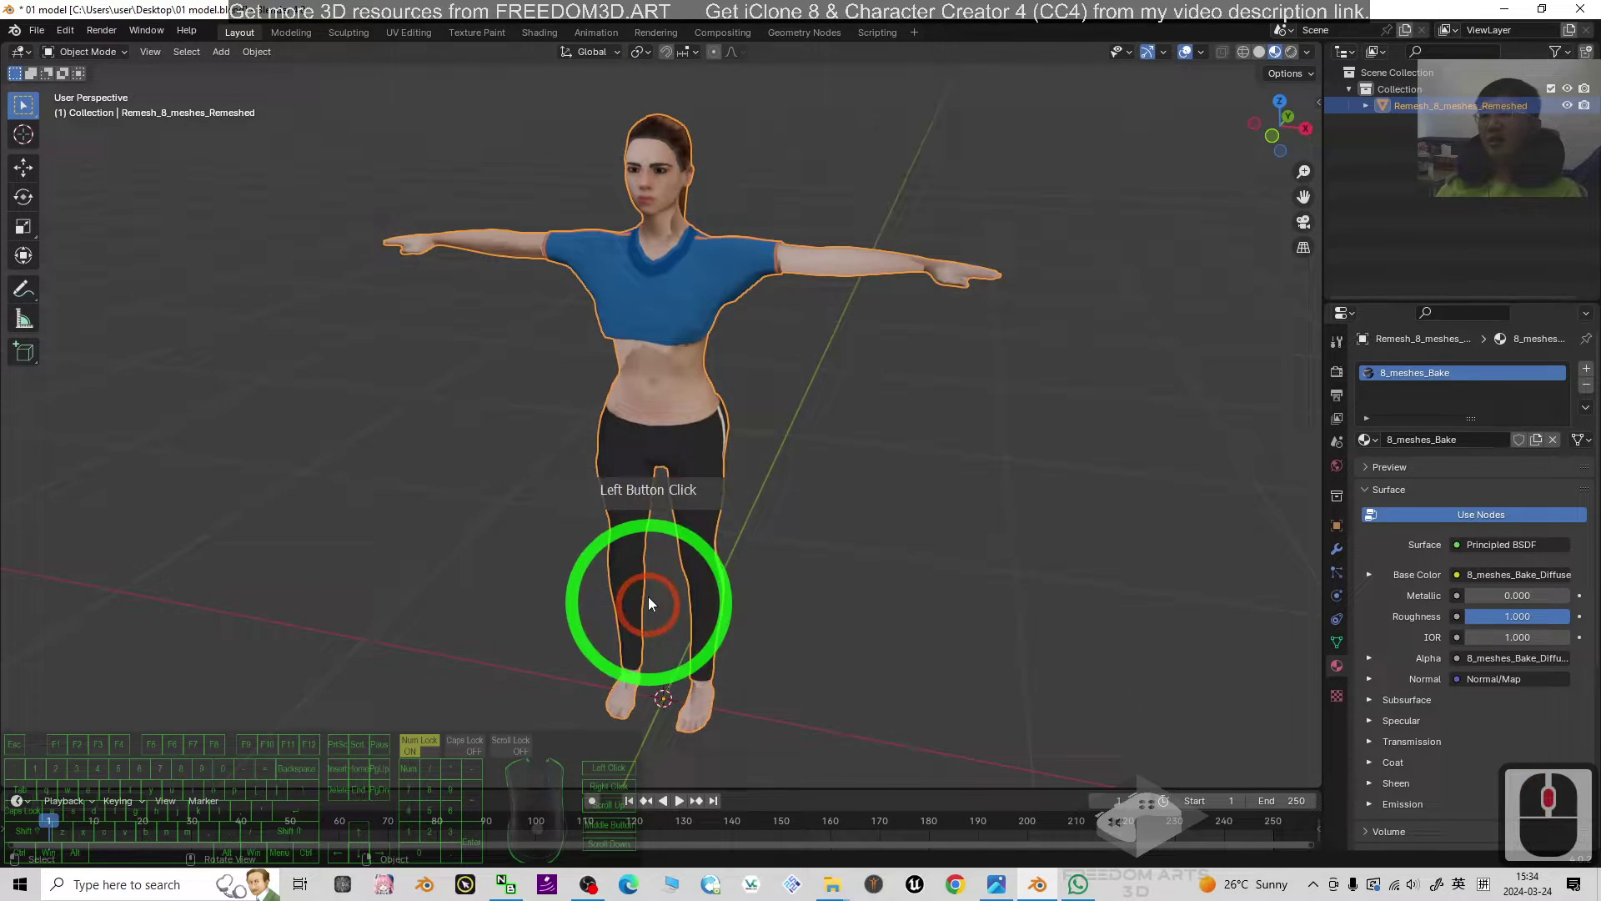
click(1367, 105)
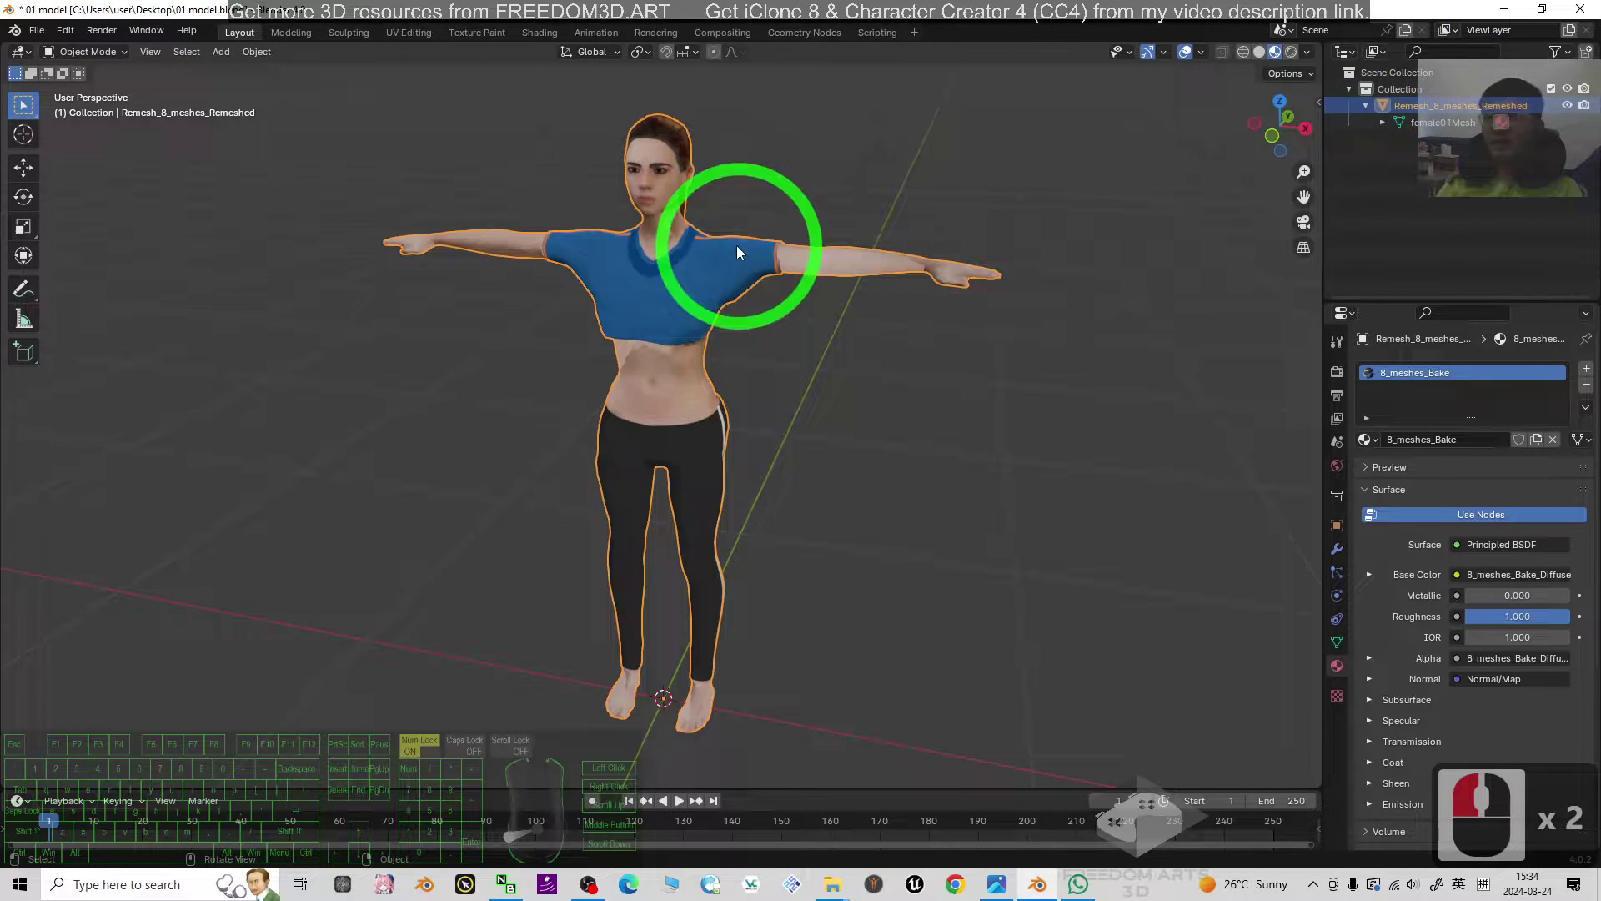
middle_drag(828, 396, 876, 401)
scroll(636, 334, up, 2)
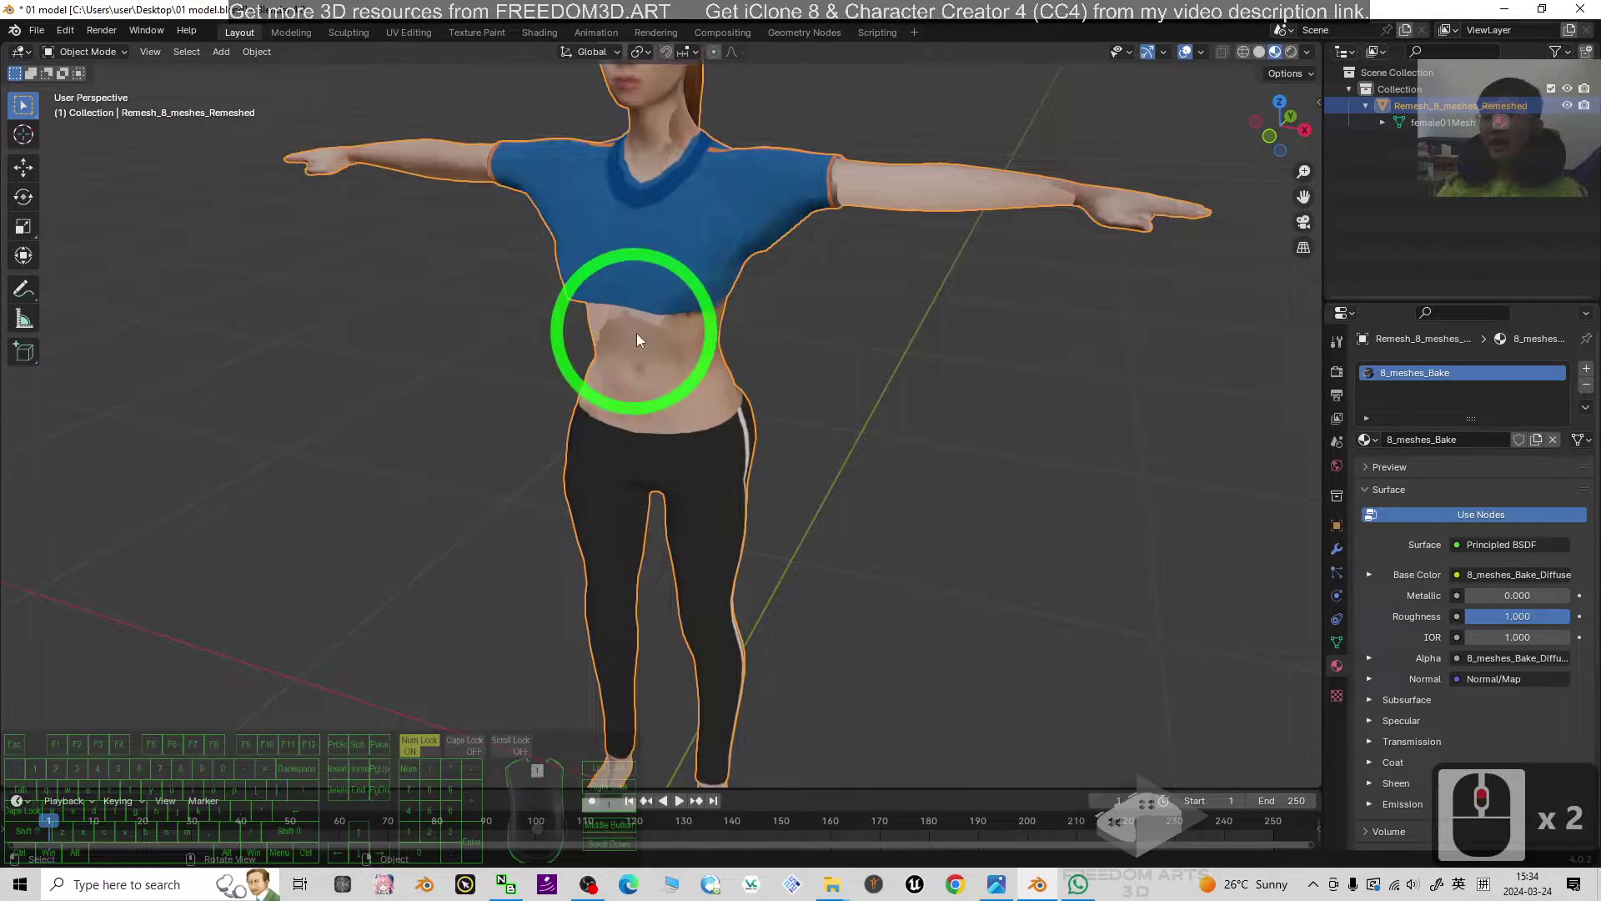
mouse_move(633, 470)
middle_down()
mouse_move(774, 521)
mouse_move(707, 537)
mouse_move(537, 530)
mouse_move(625, 537)
mouse_move(899, 477)
mouse_move(951, 494)
middle_up()
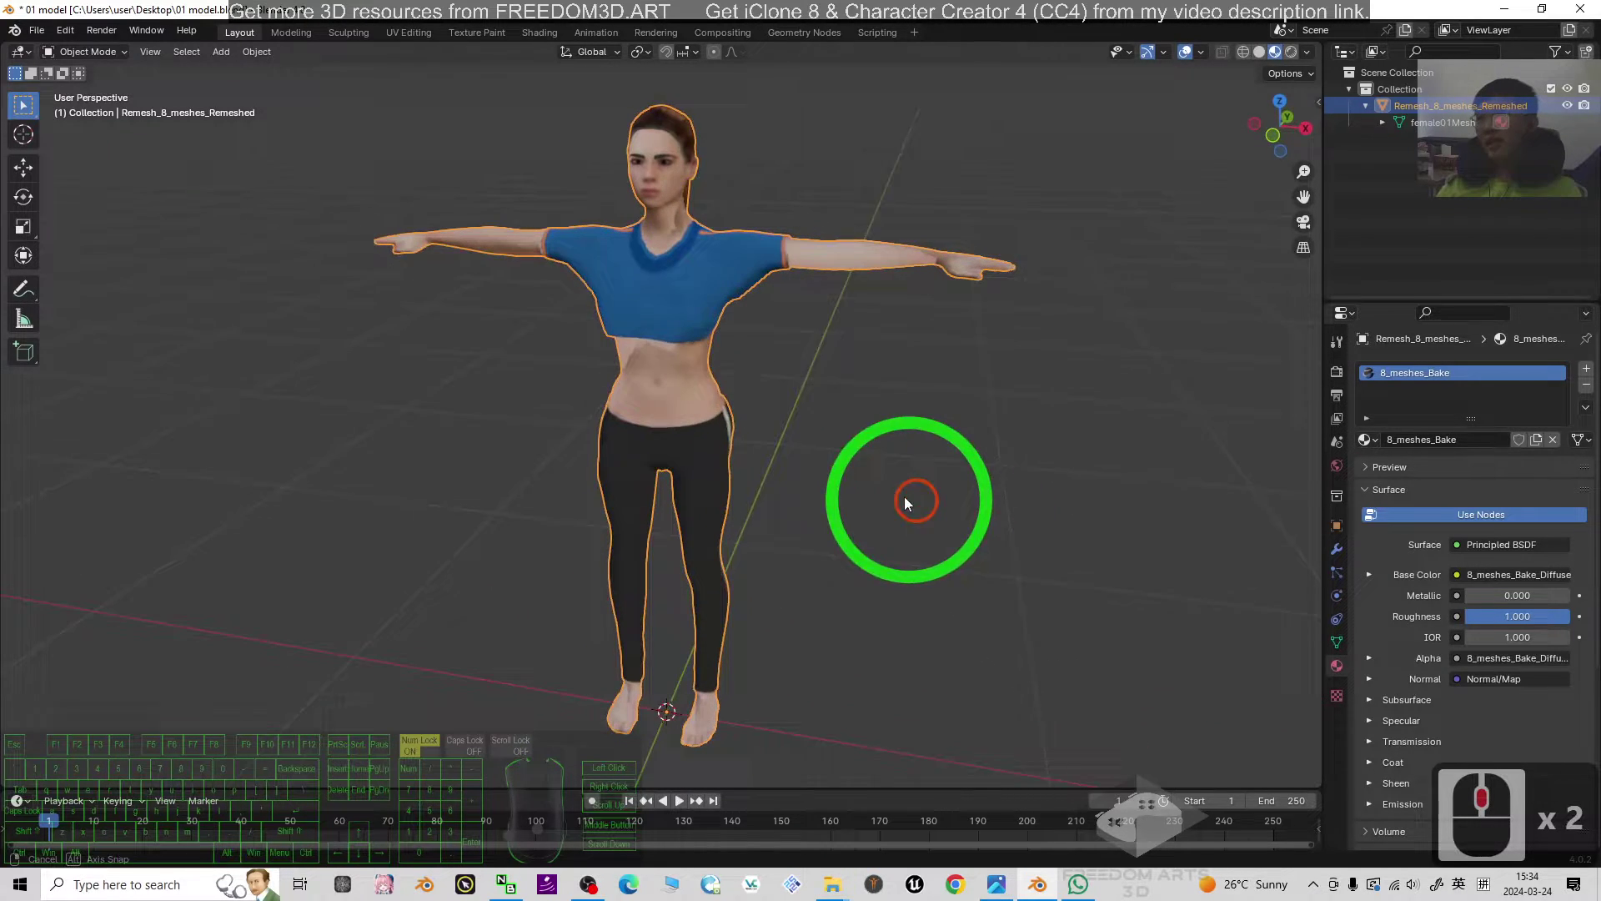
Search 'rigify' in Preferences Add-ons, enable Rigging: Rigify, and close Preferences
click(25, 110)
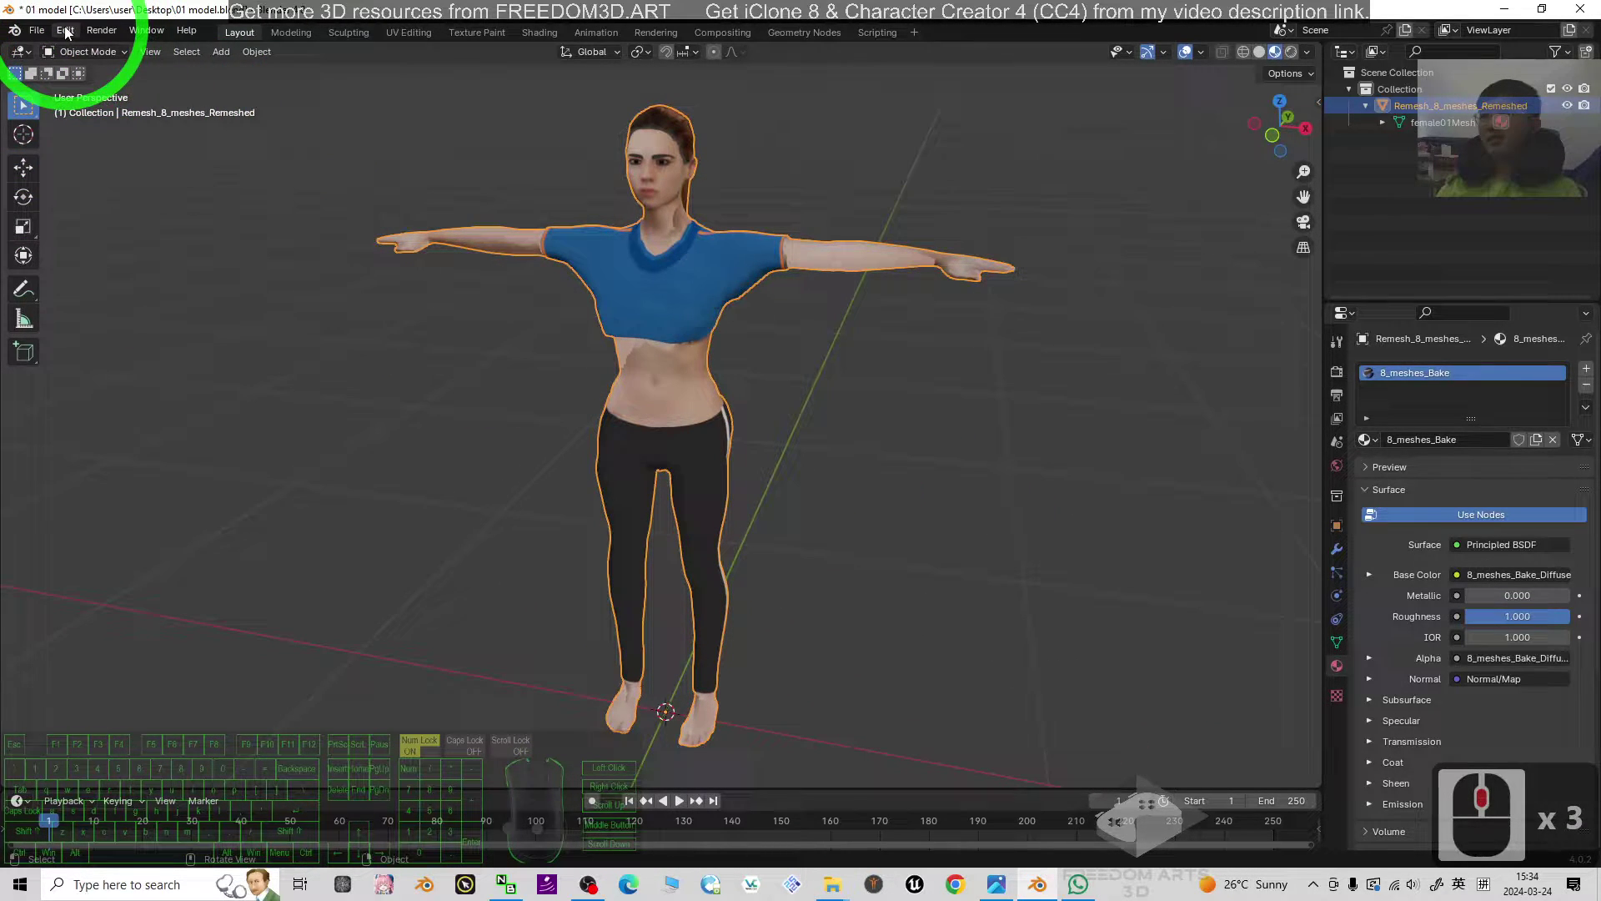
click(66, 31)
click(137, 258)
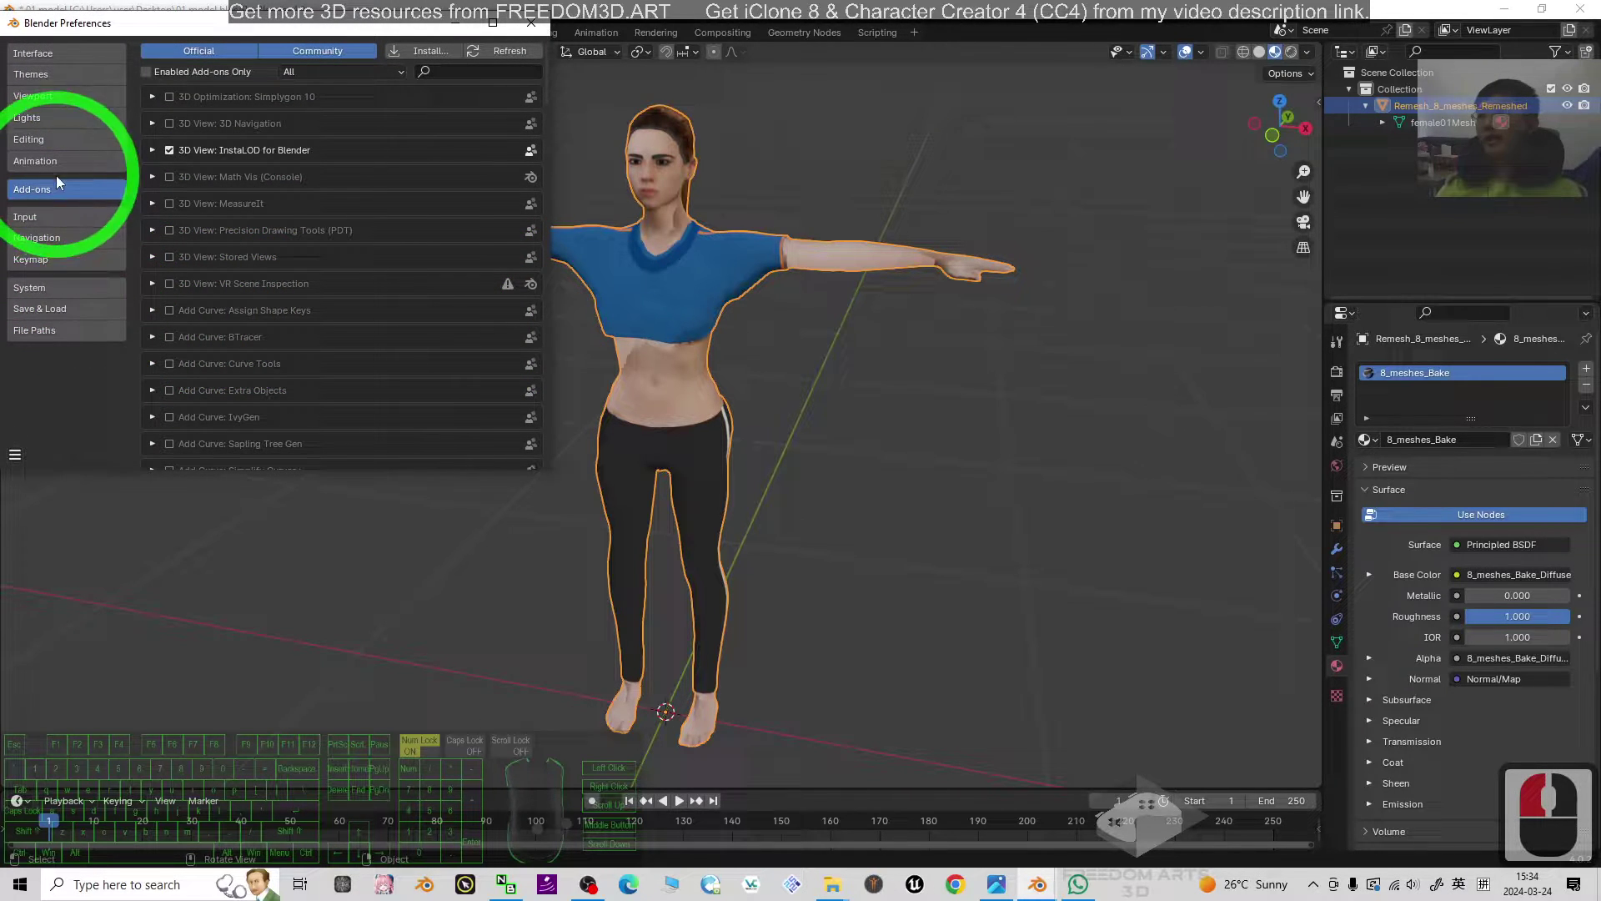
click(466, 71)
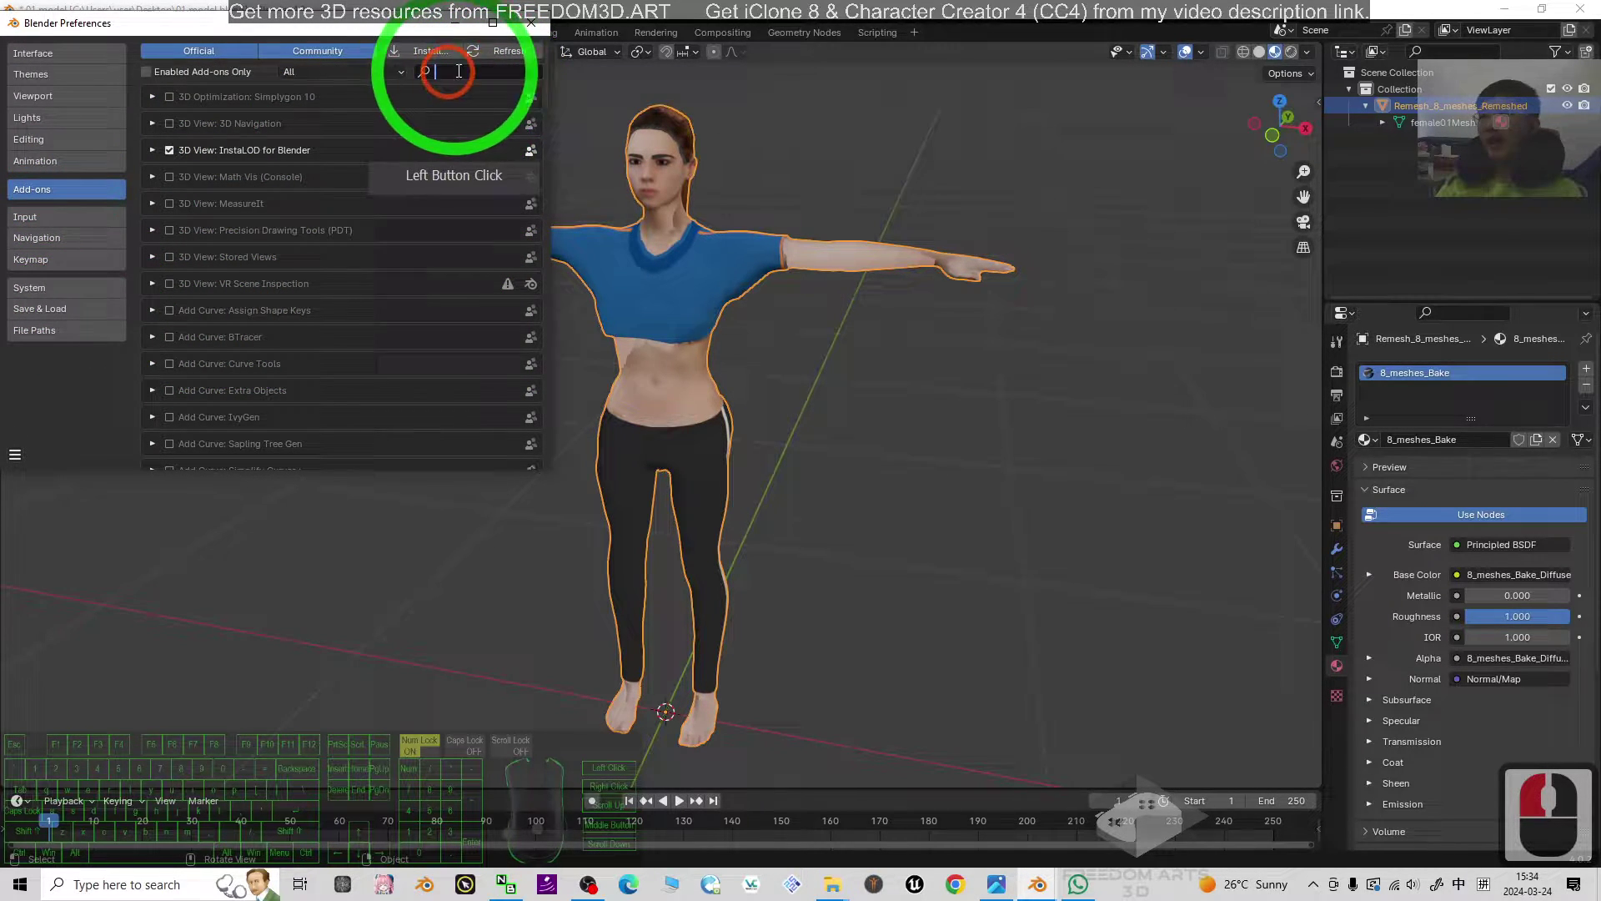
text(ri)
key(BackSpace)
key(BackSpace)
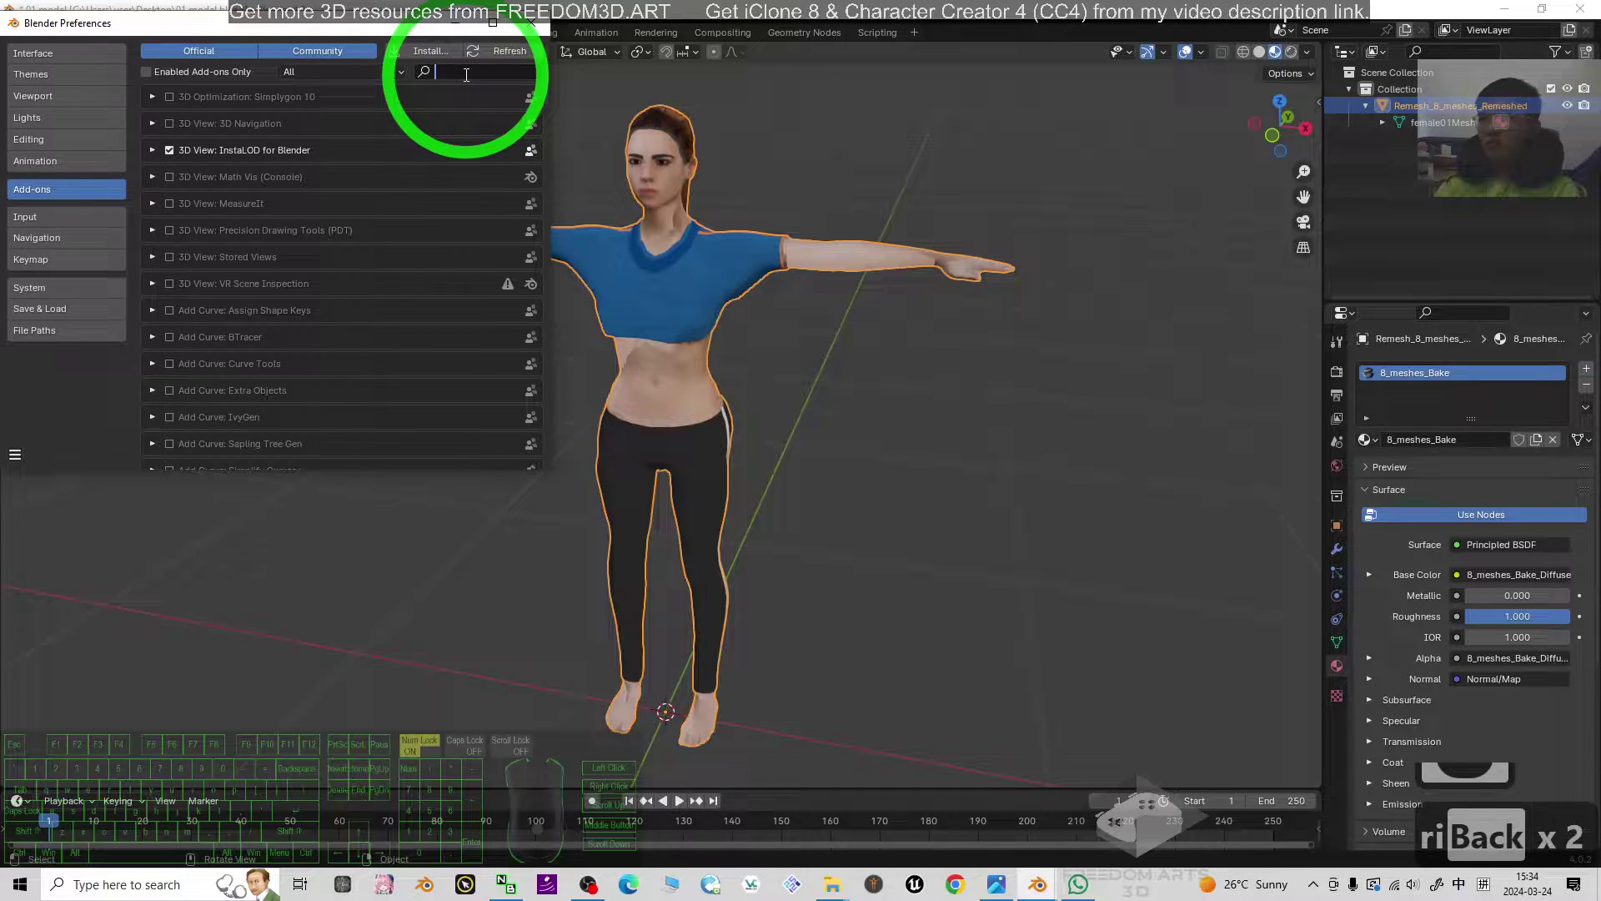
text(rigiy)
key(BackSpace)
text(f)
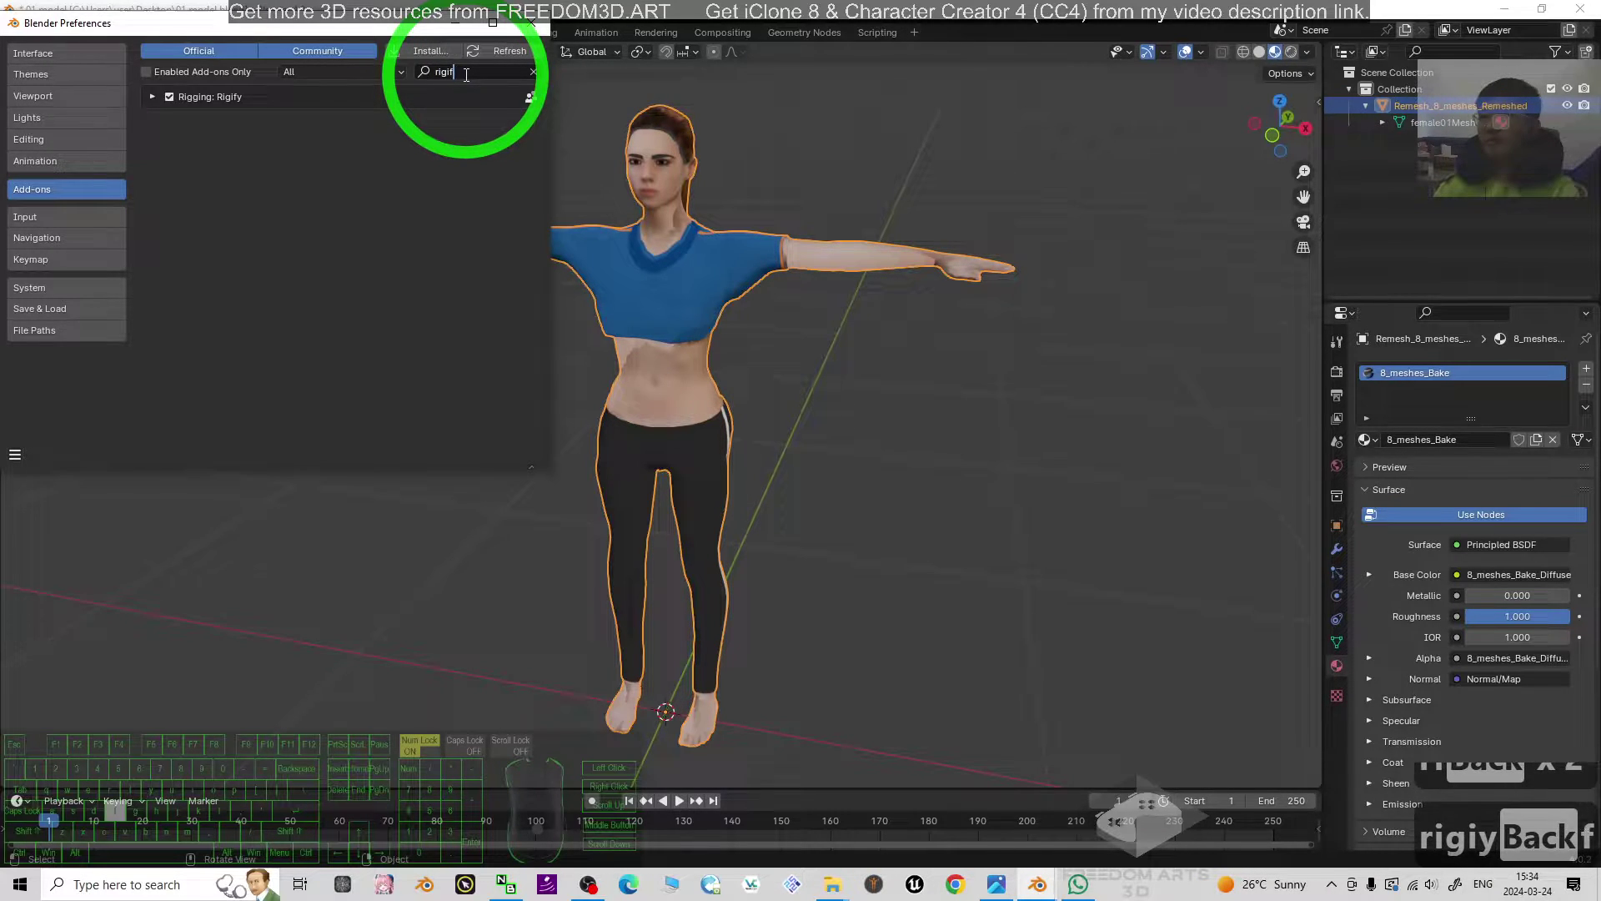
text(y)
click(169, 98)
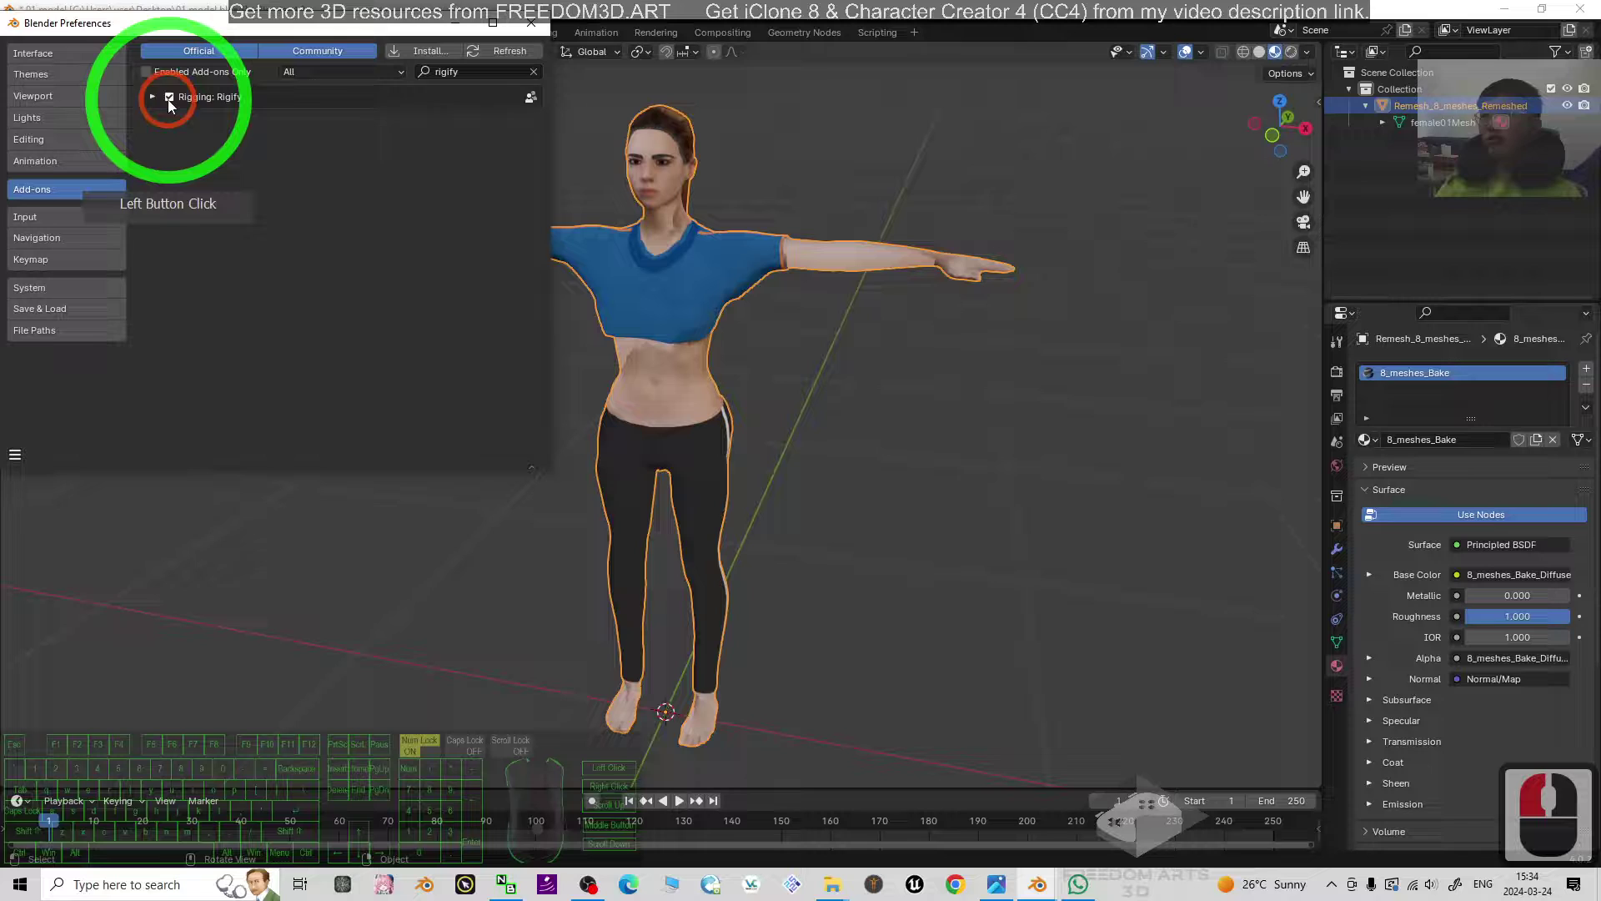
click(169, 99)
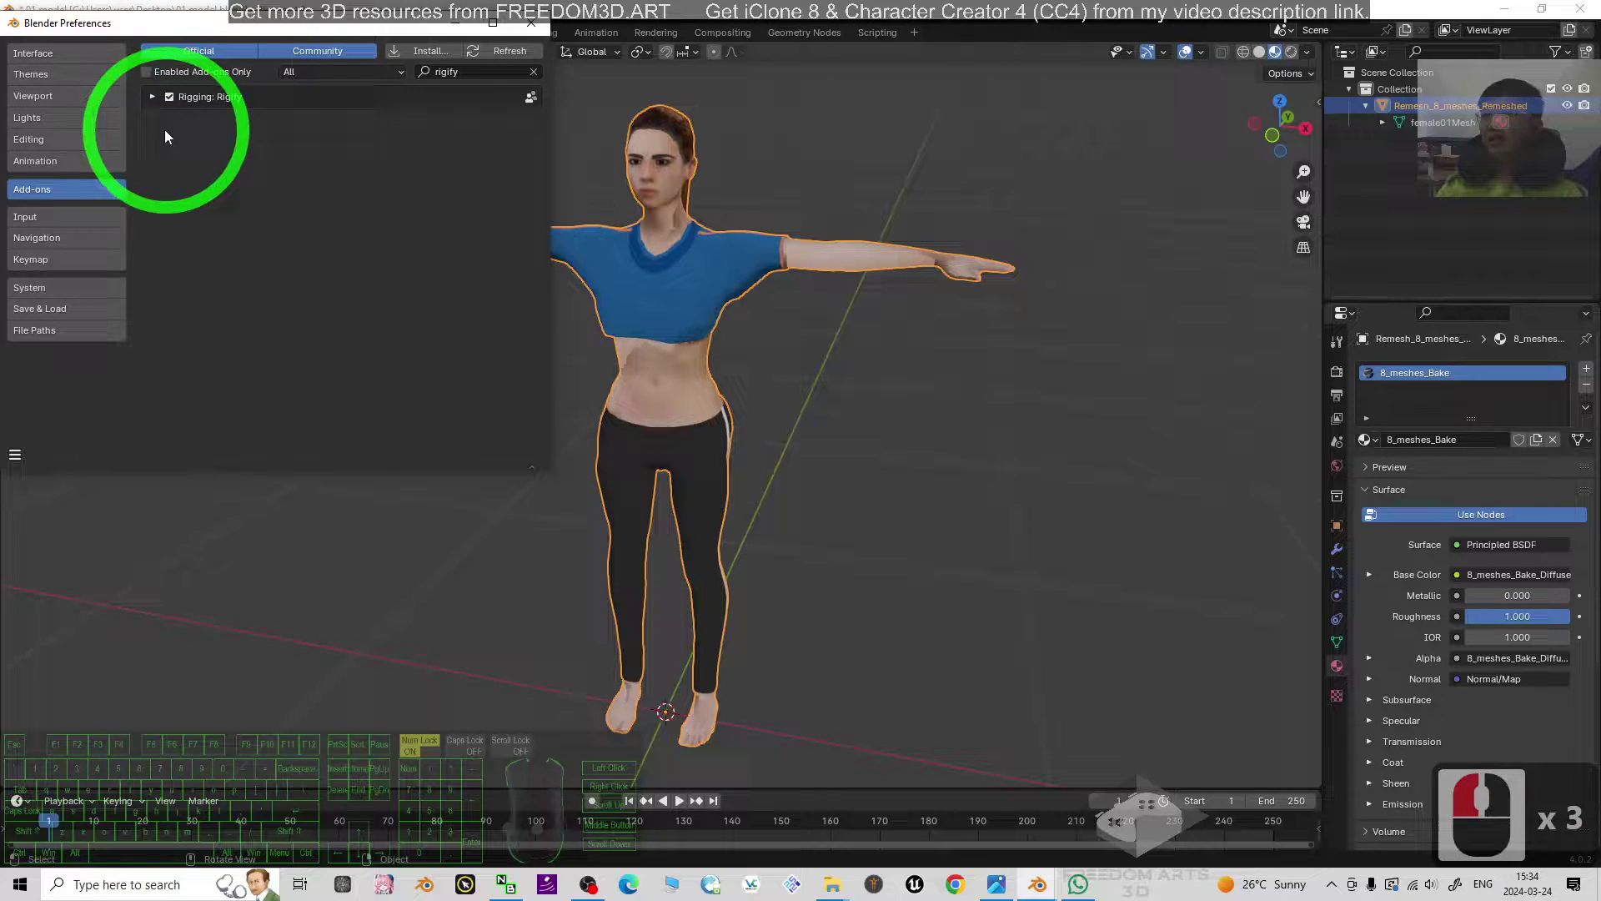
click(538, 32)
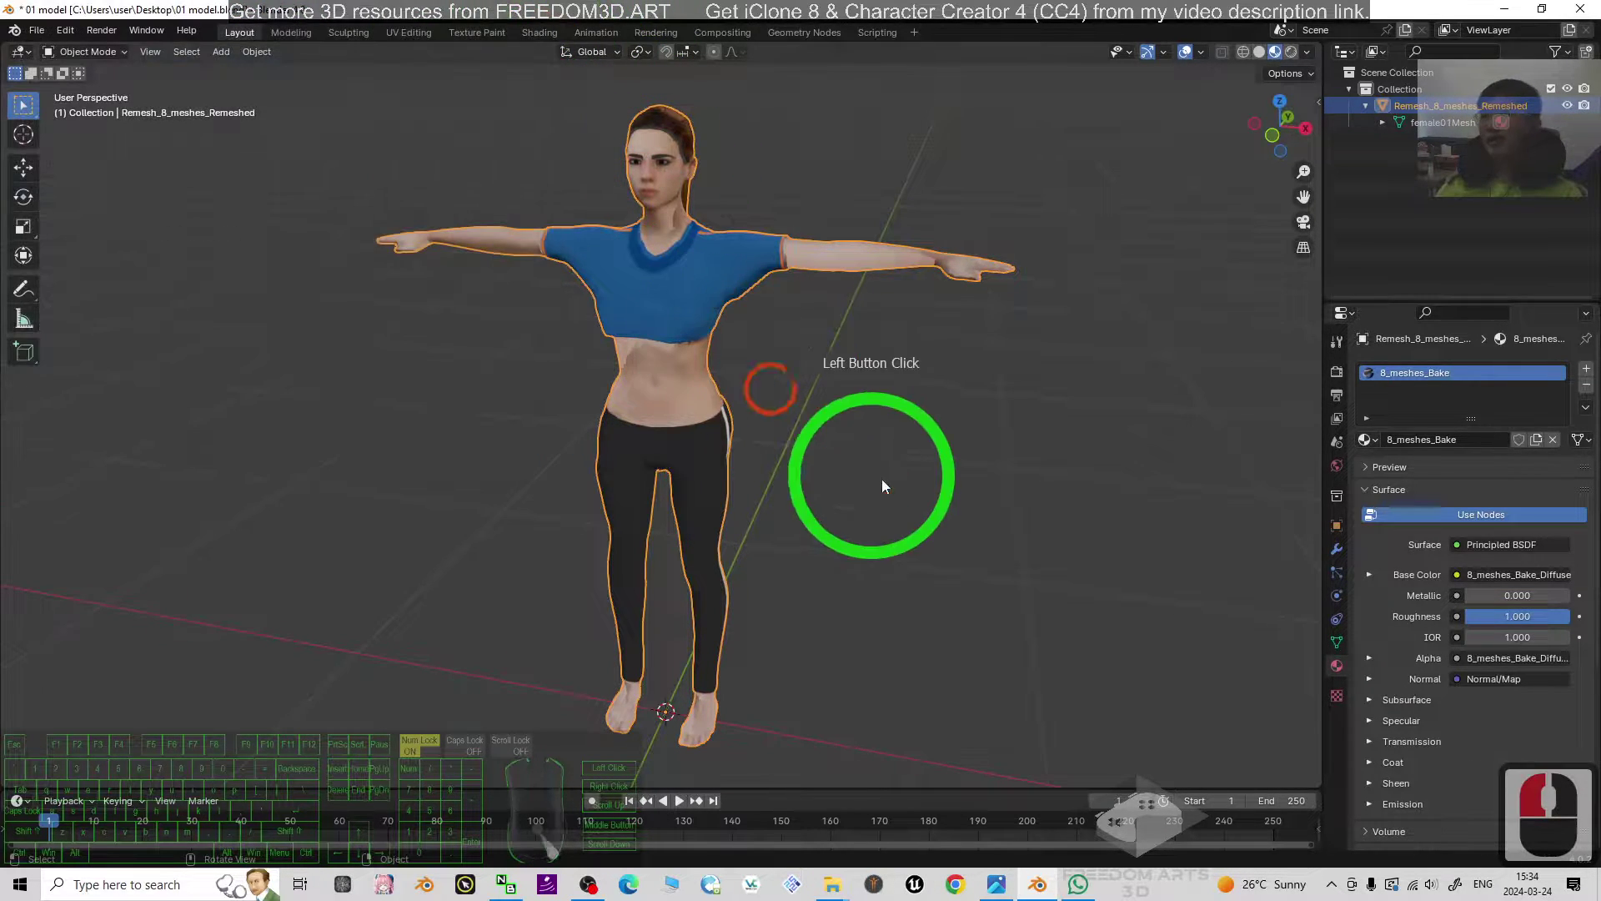
Add a Basic Human (Meta-Rig) armature from Add > Armature > Basic
click(221, 52)
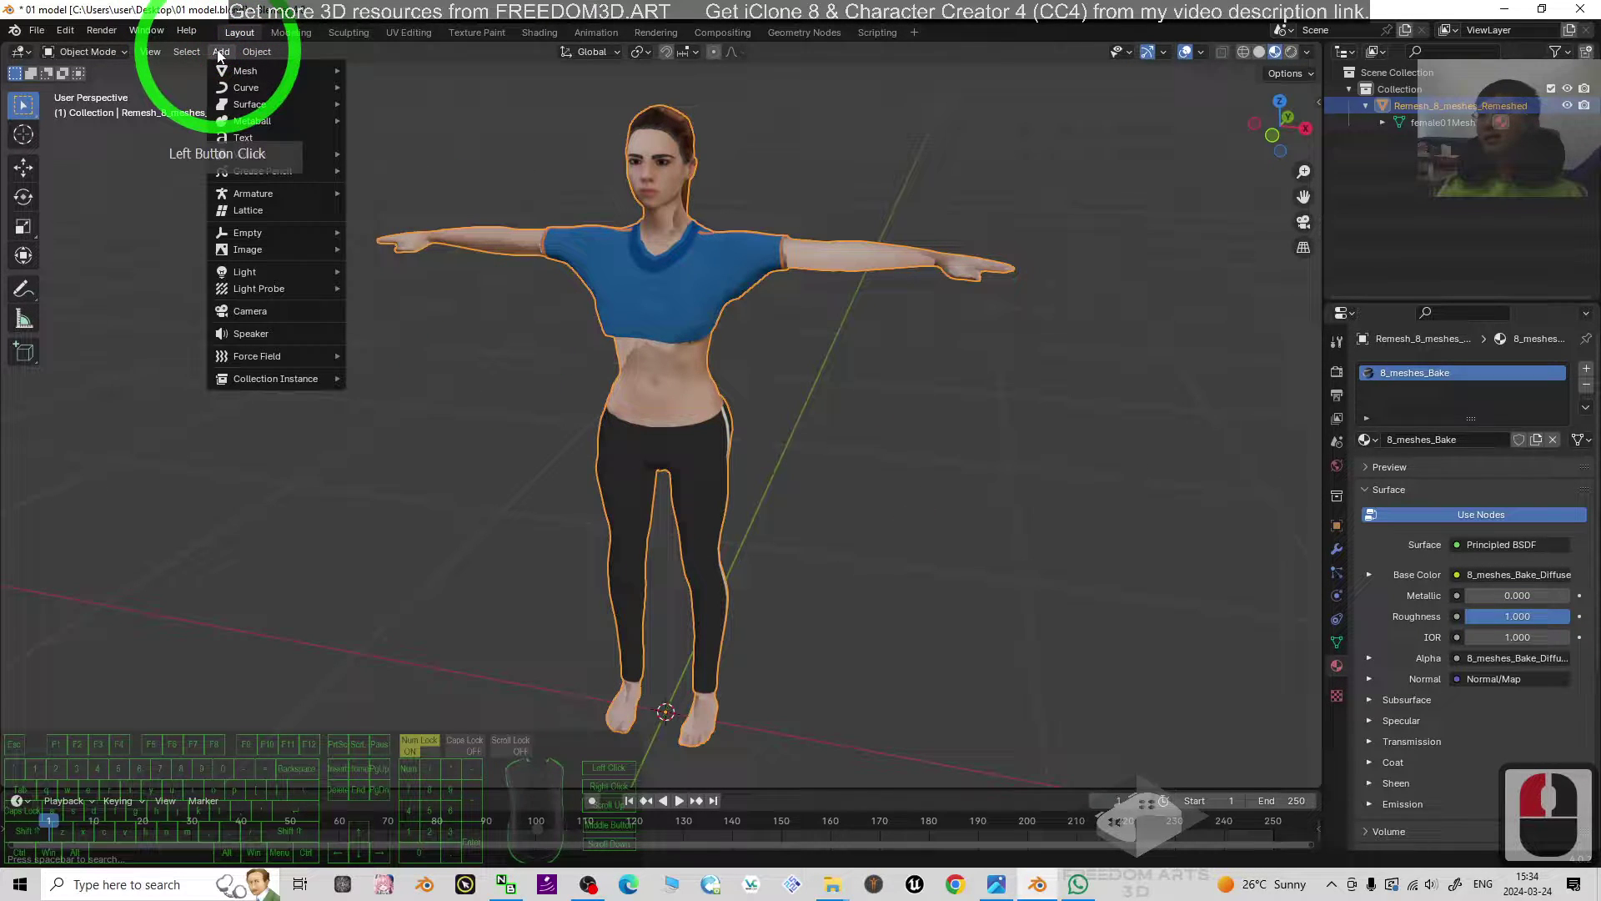
mouse_move(253, 193)
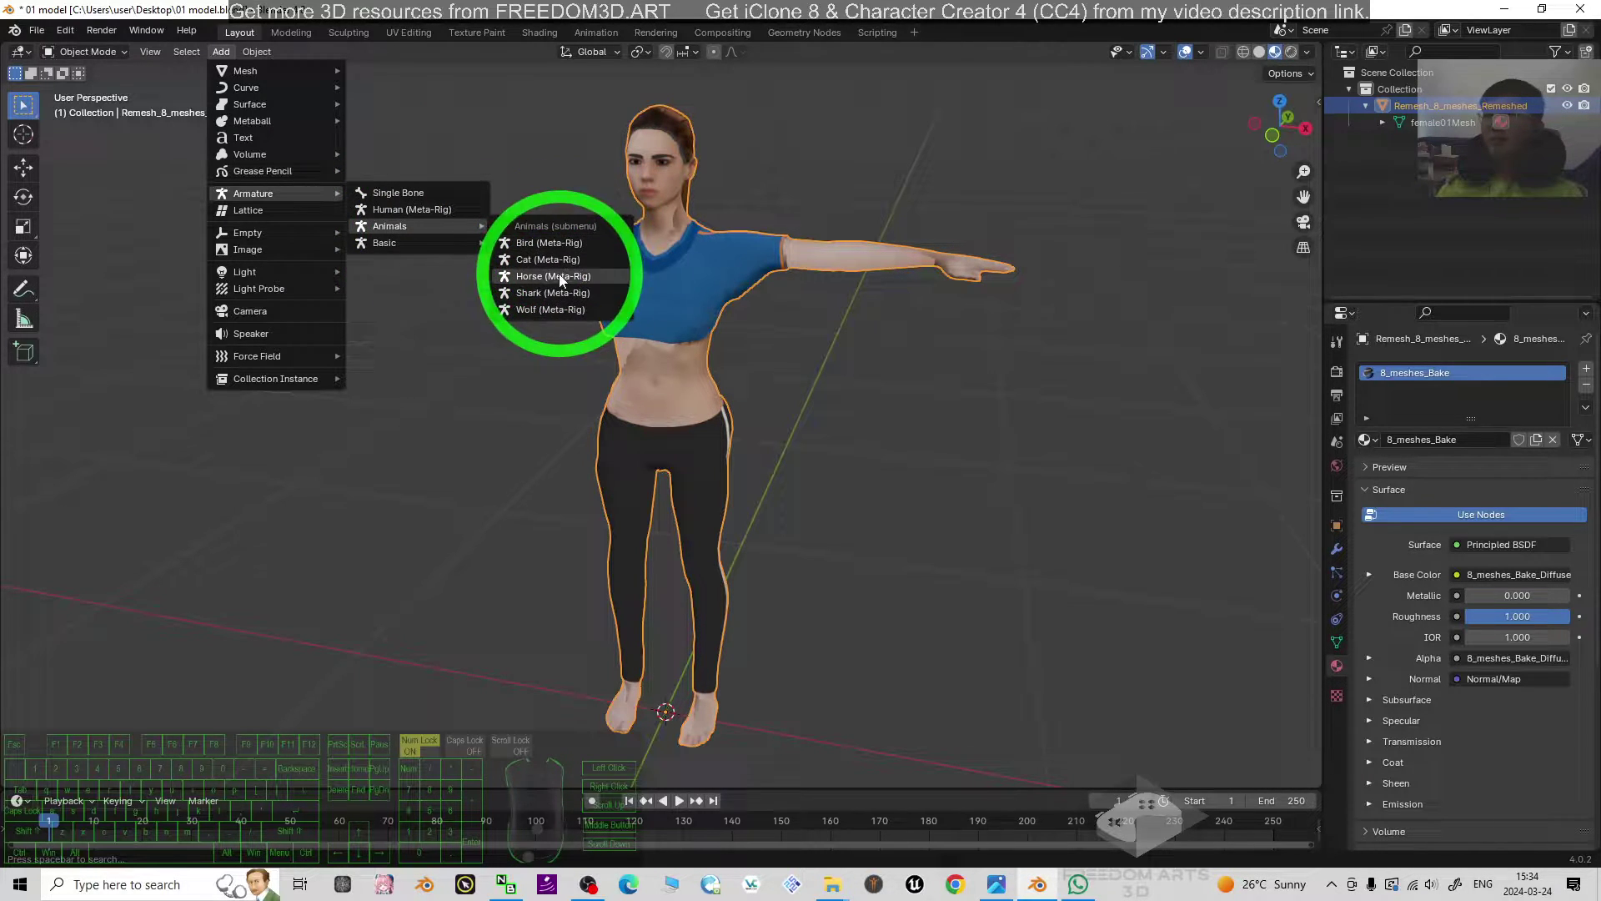
mouse_move(385, 242)
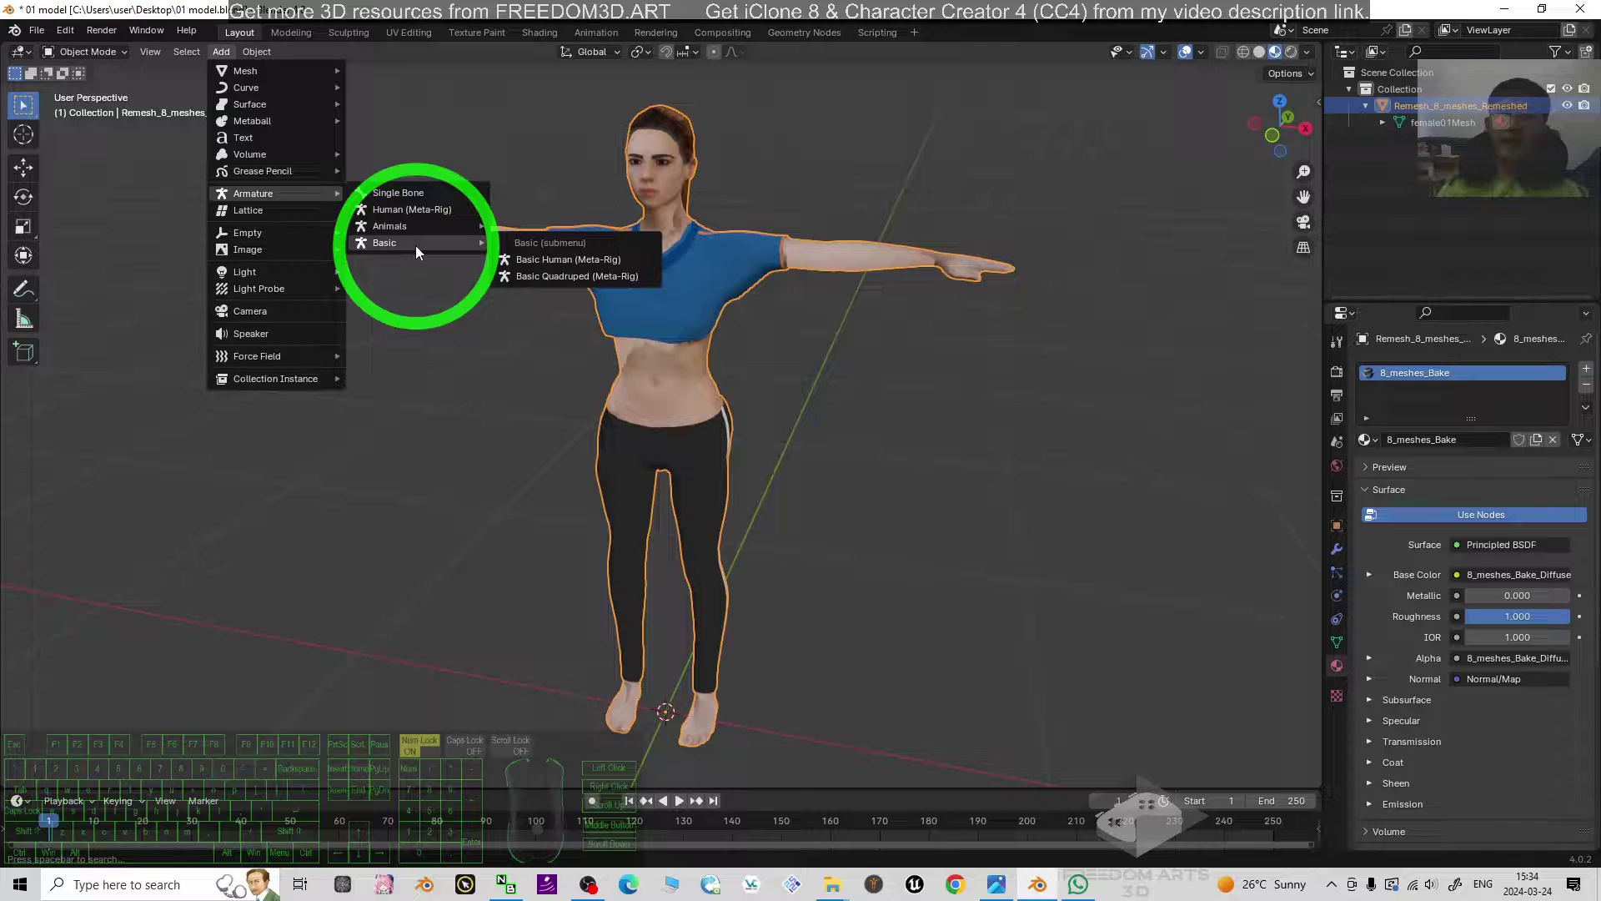
click(547, 261)
click(256, 52)
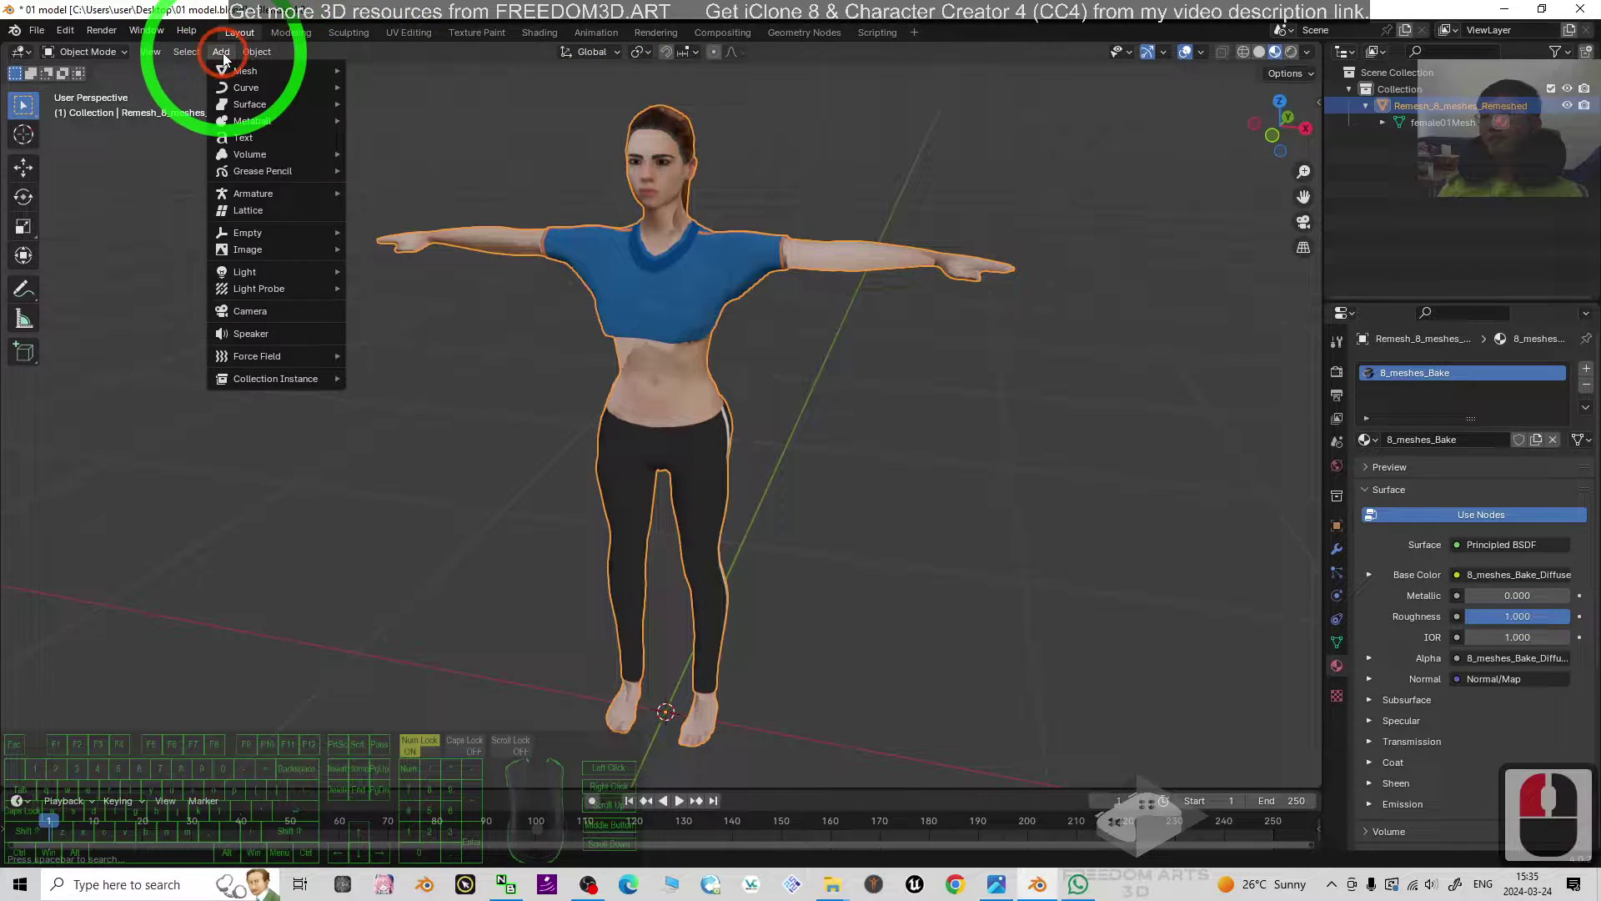
click(220, 52)
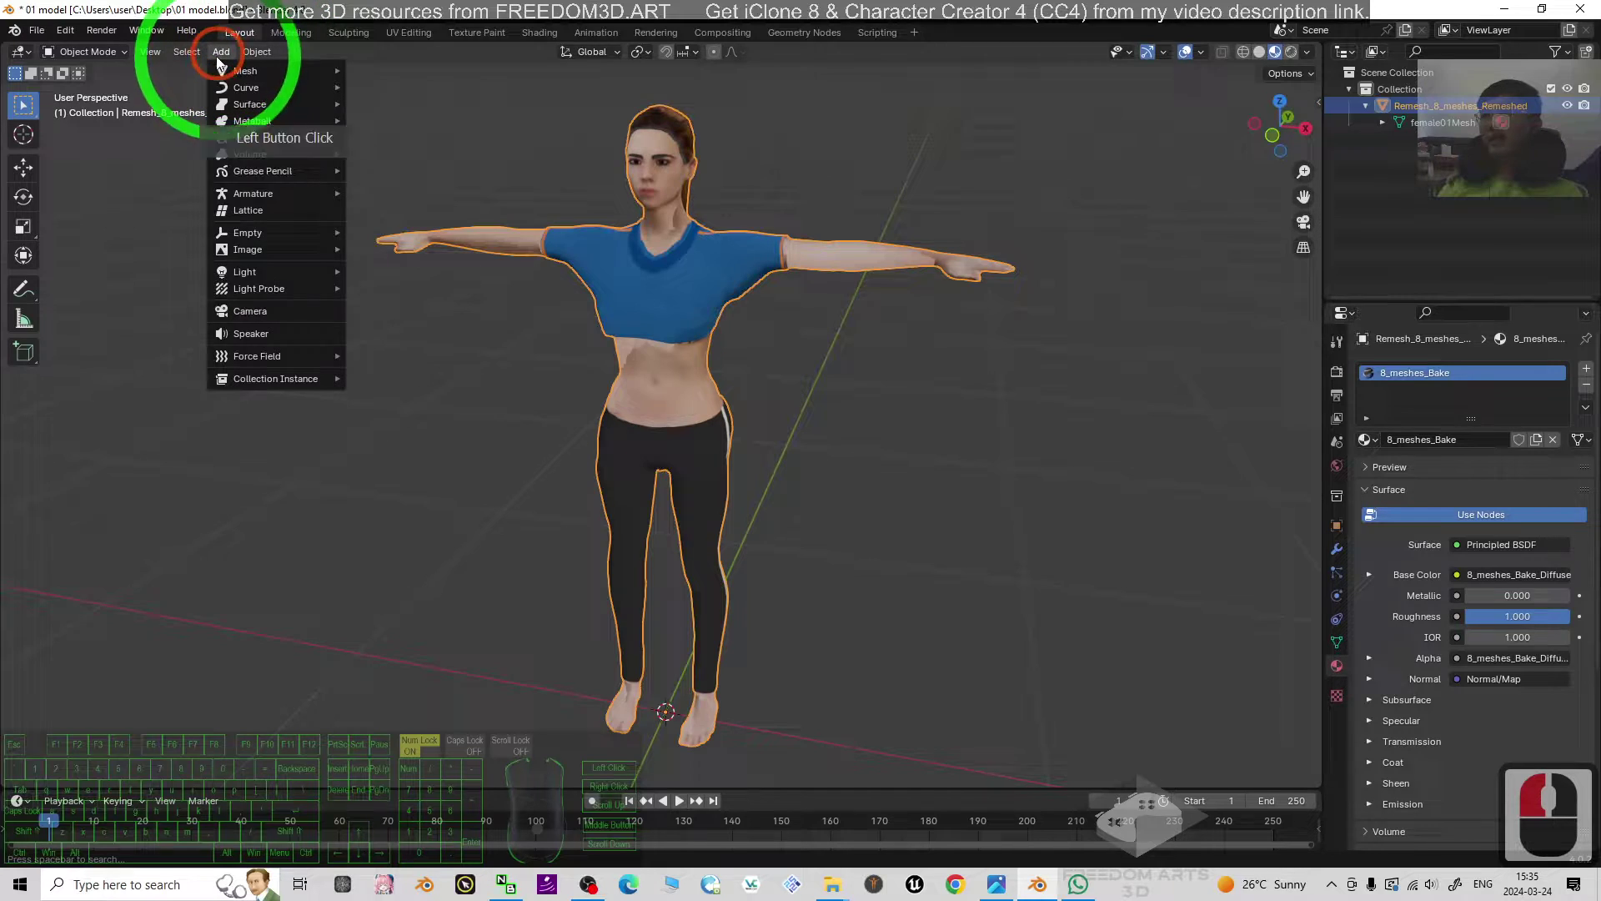
click(223, 53)
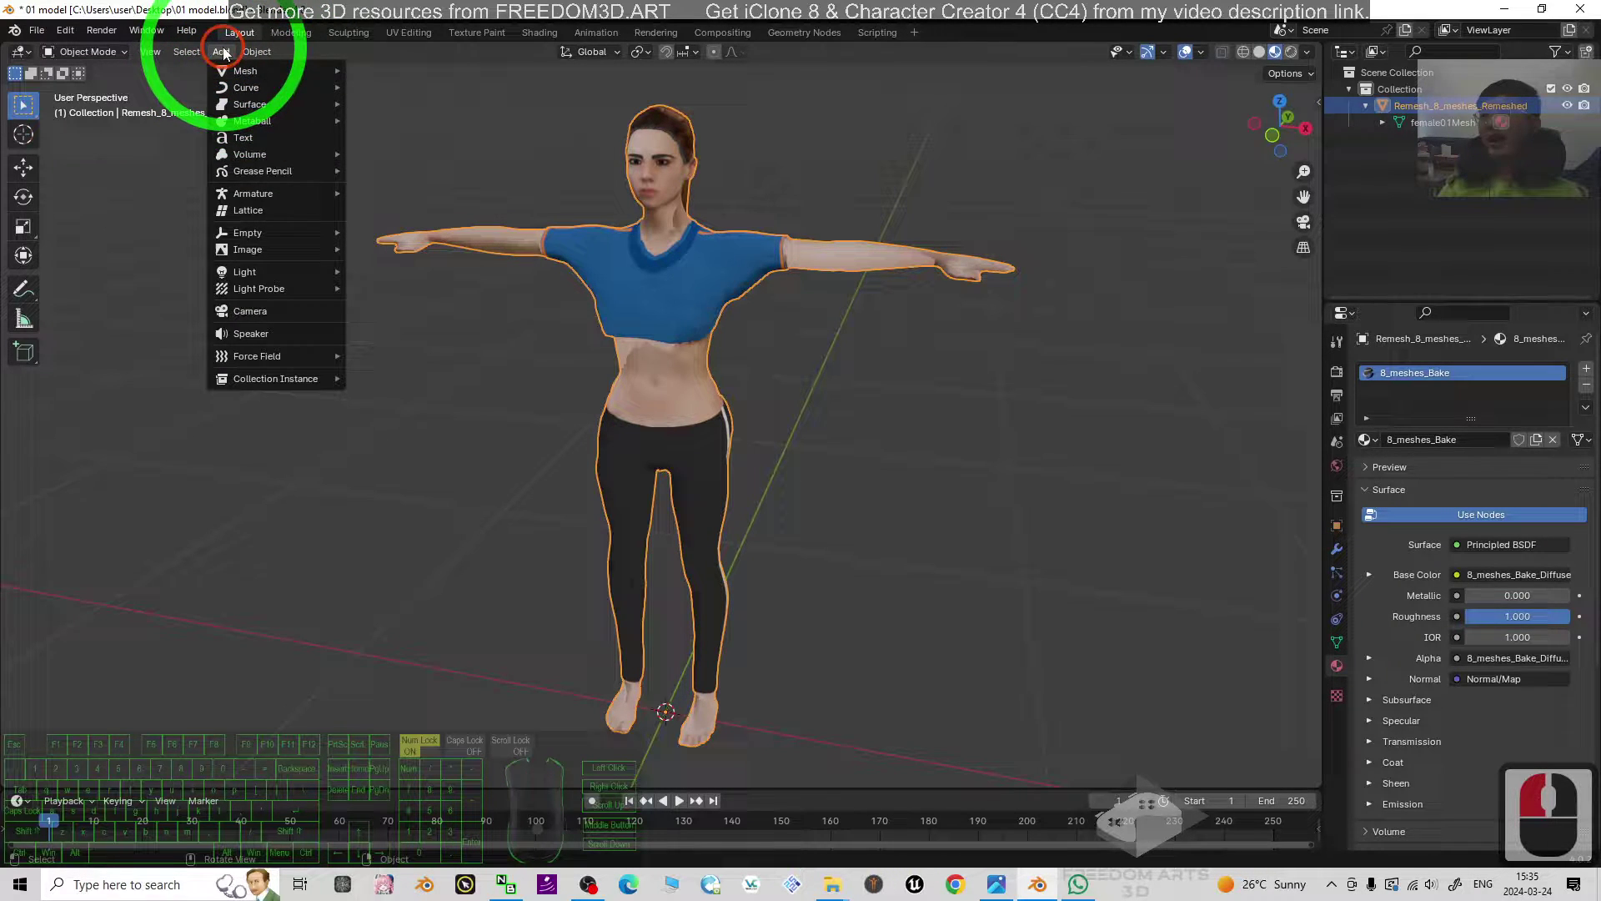
click(222, 53)
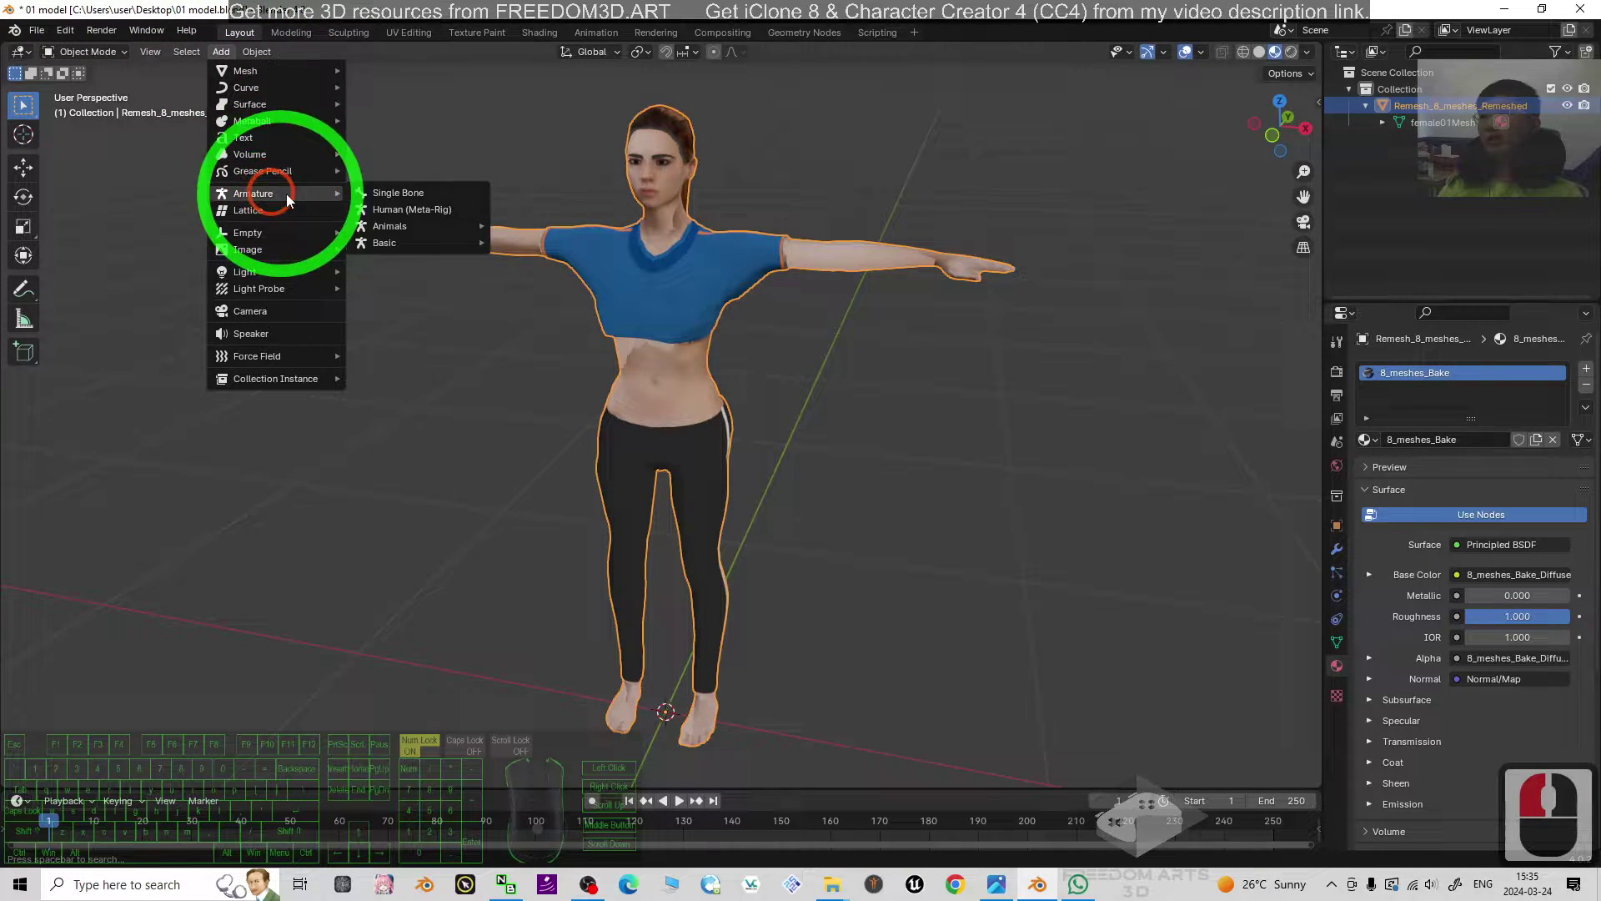
mouse_move(385, 243)
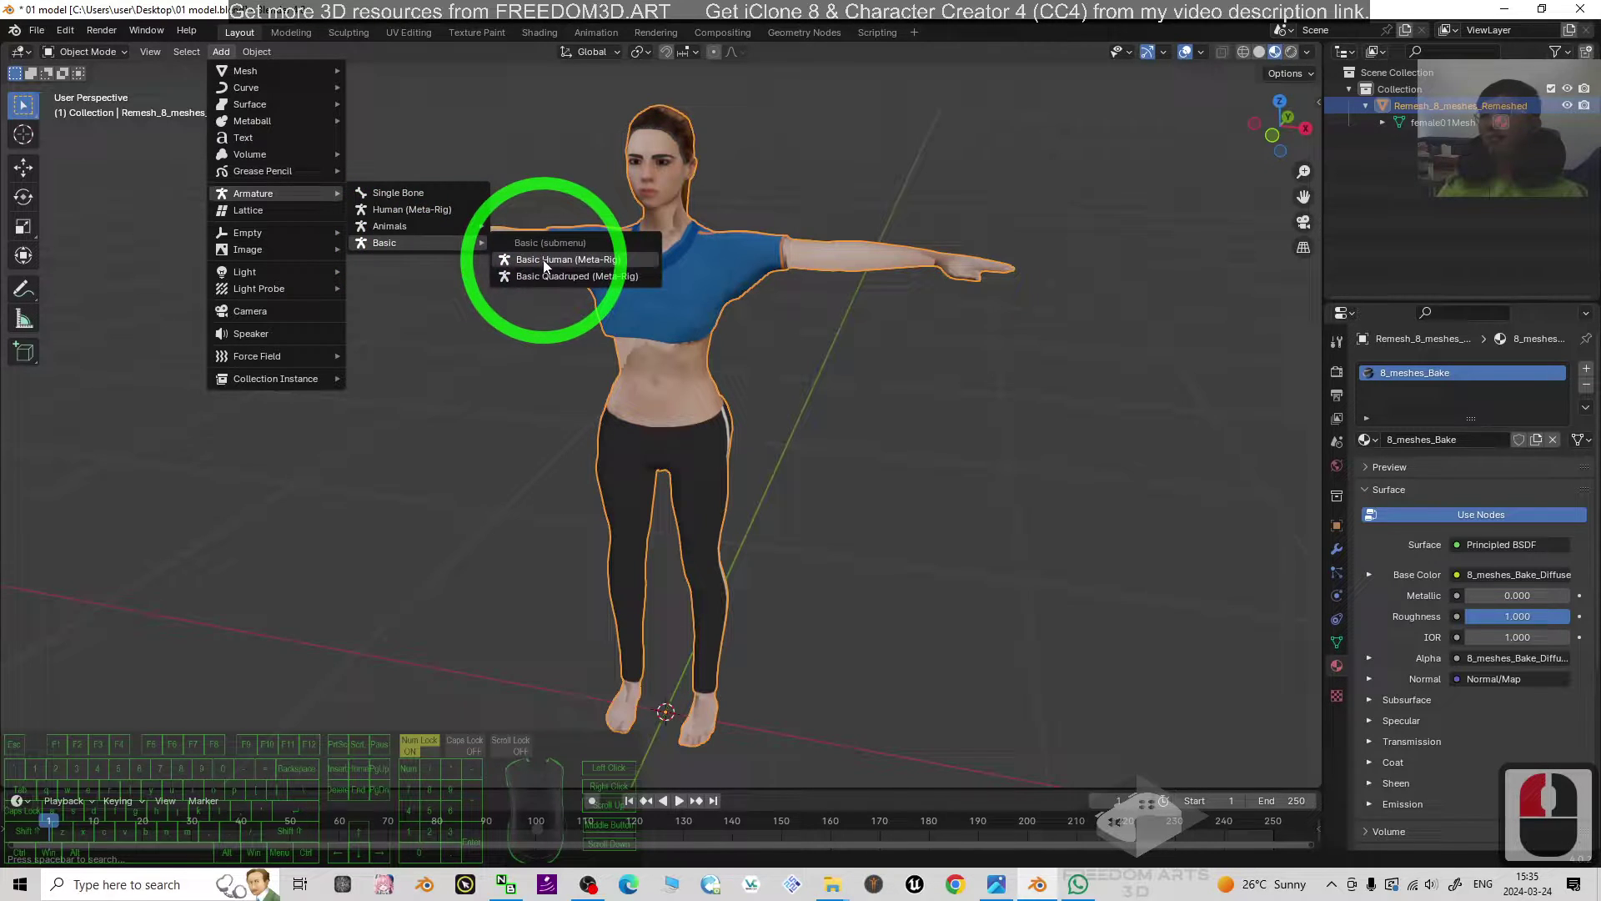
click(563, 258)
scroll(1072, 593, down, 2)
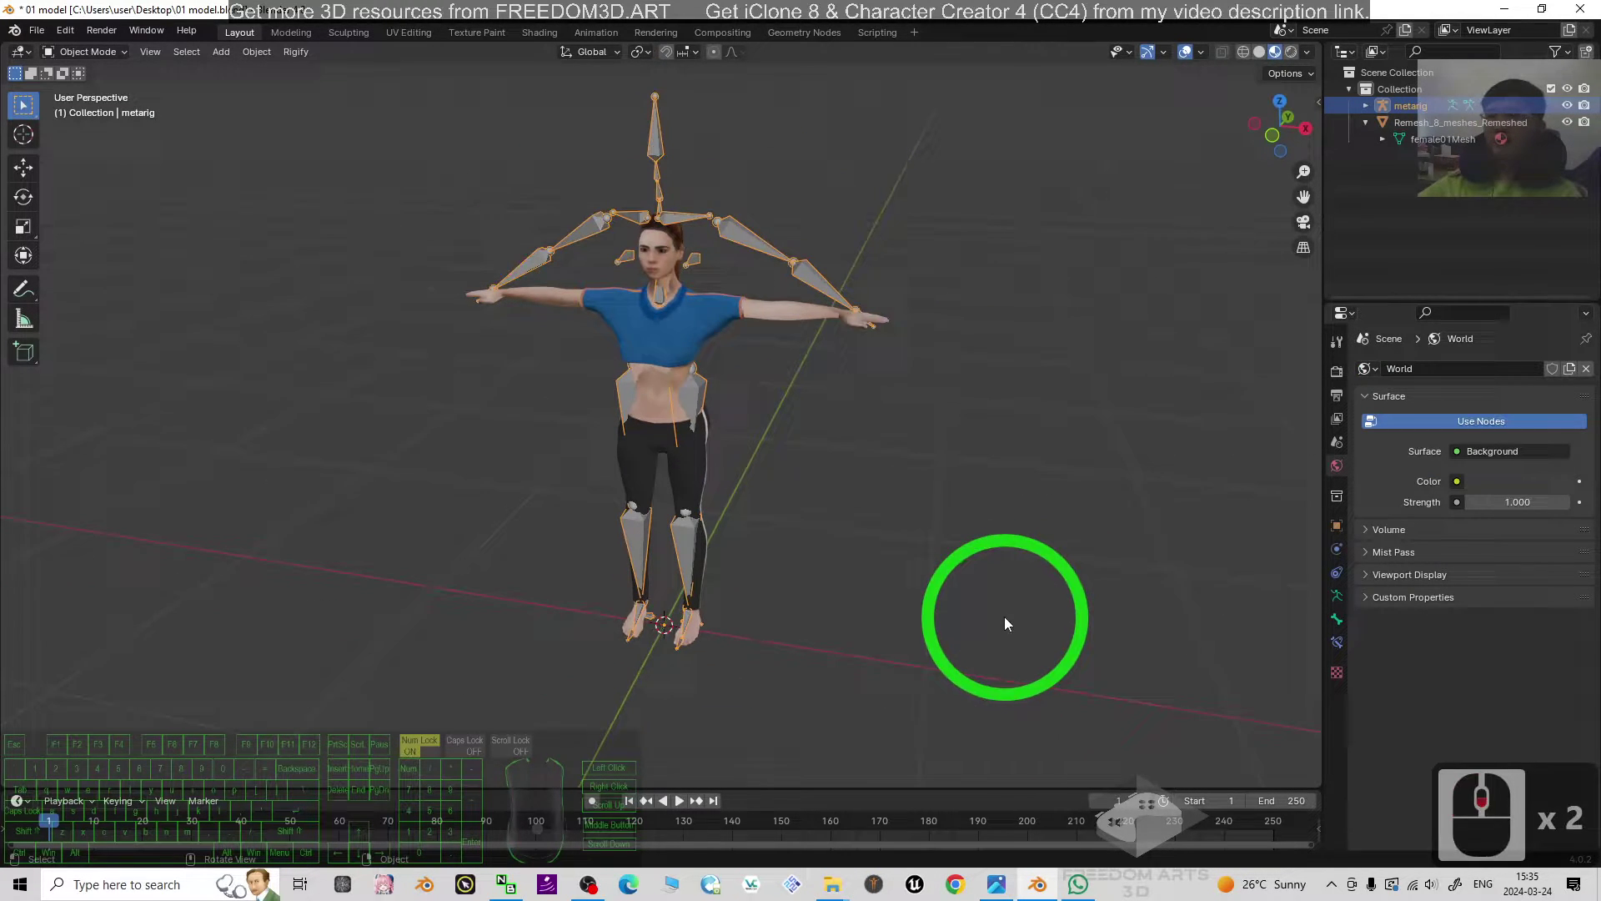
scroll(999, 596, down, 2)
click(927, 494)
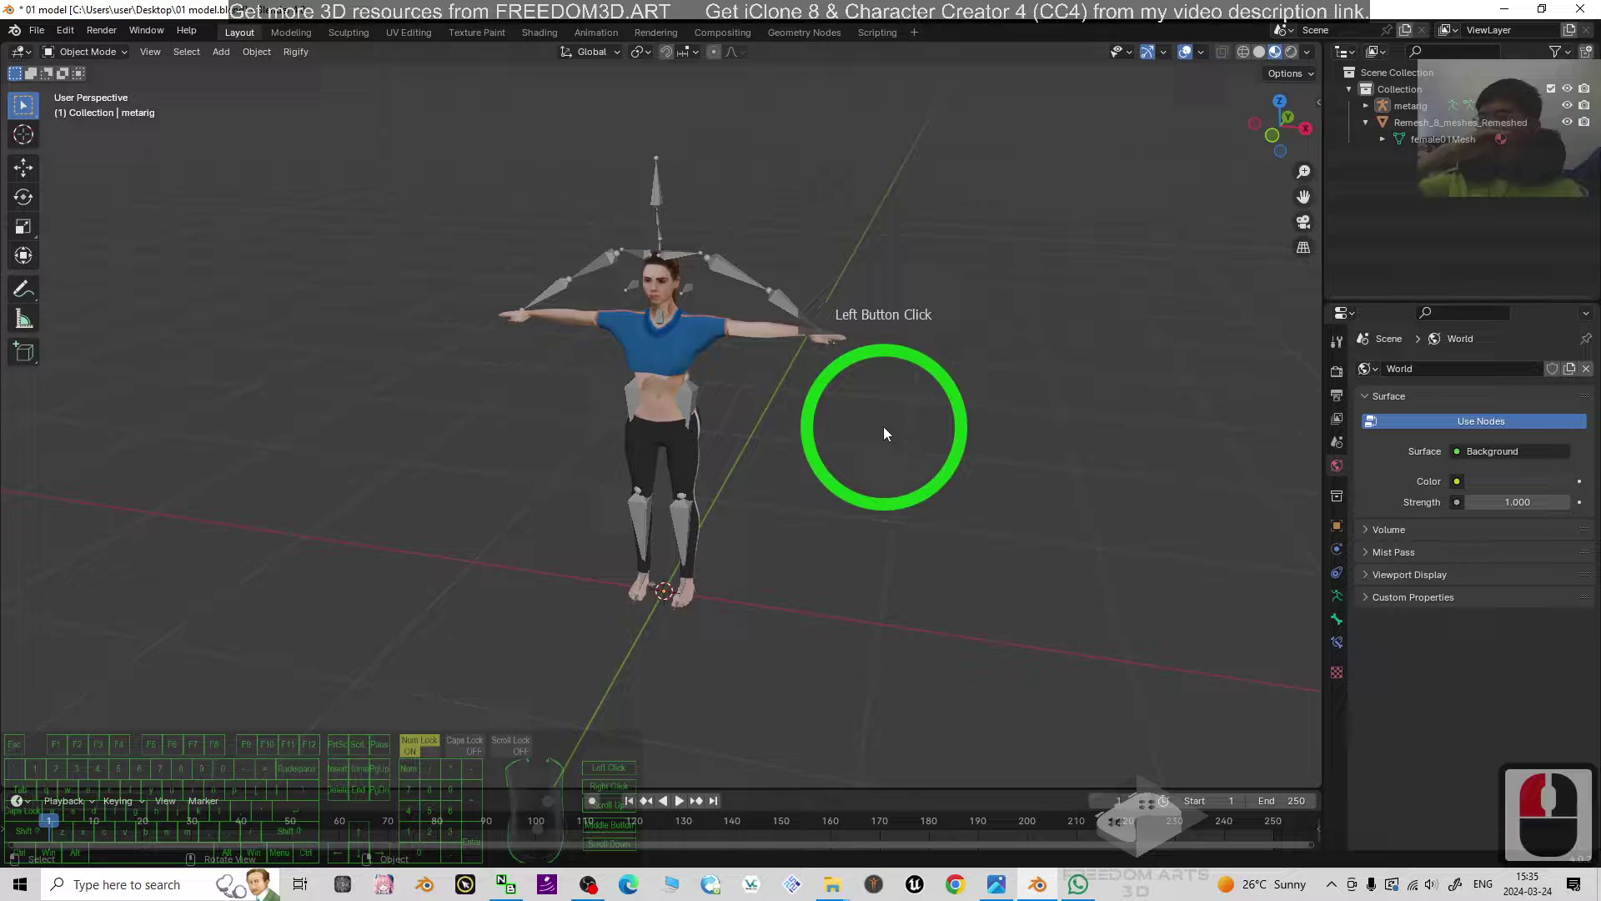
scroll(876, 413, up, 2)
click(755, 318)
scroll(725, 313, down, 1)
click(794, 338)
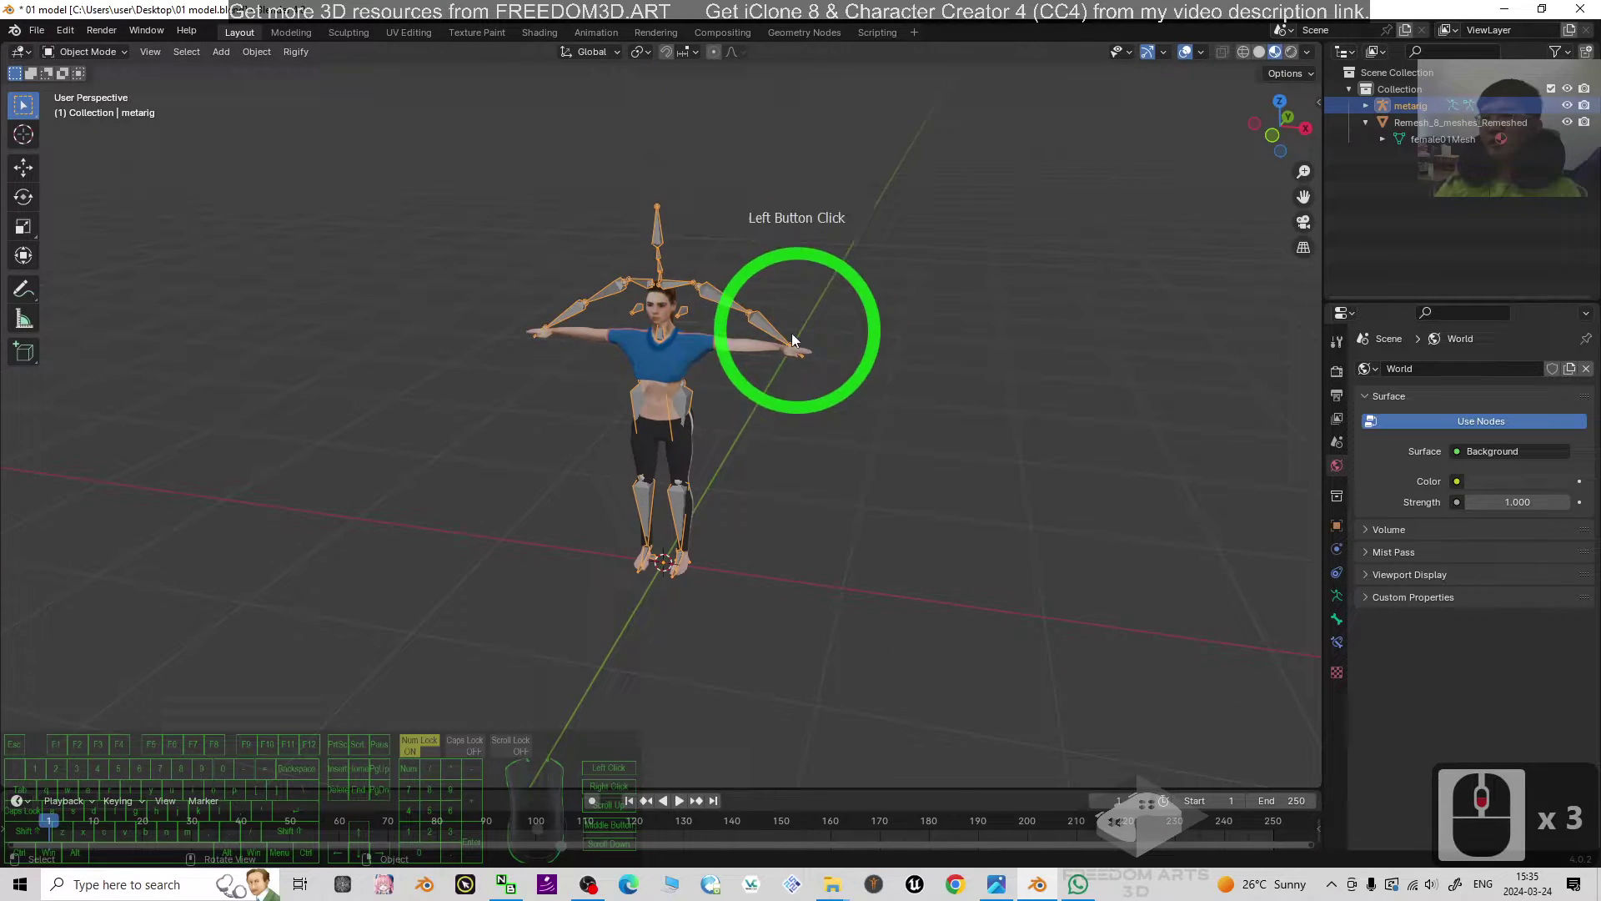
click(707, 297)
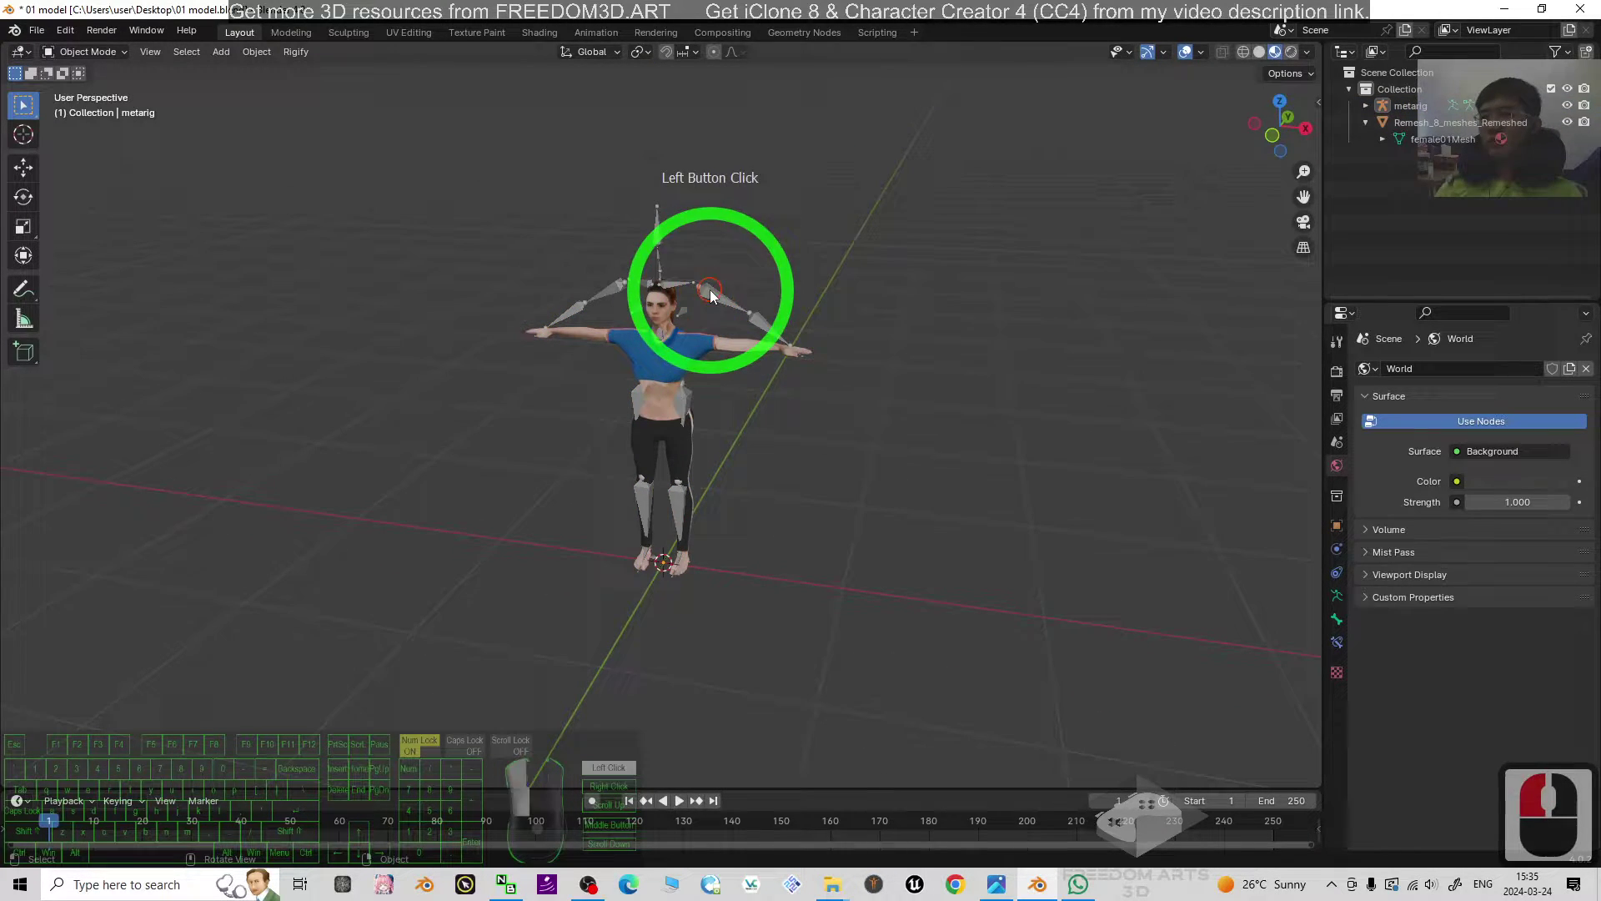
scroll(769, 347, up, 3)
click(821, 450)
scroll(867, 496, down, 2)
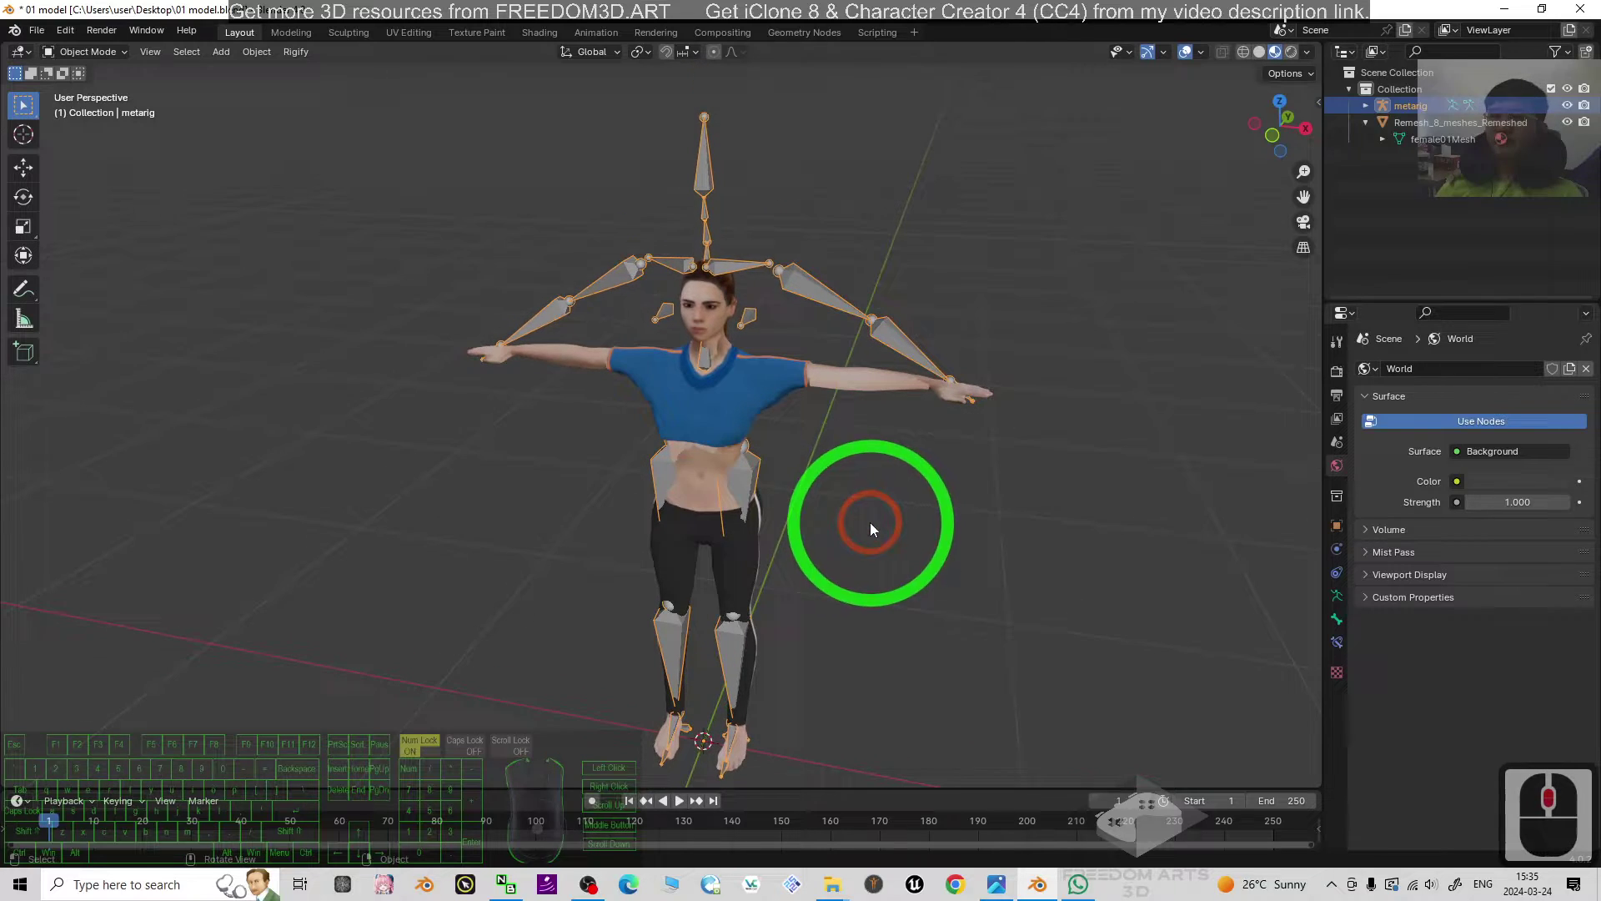
In the armature's Viewport Display settings, turn on In Front and uncheck Show Names
click(1337, 602)
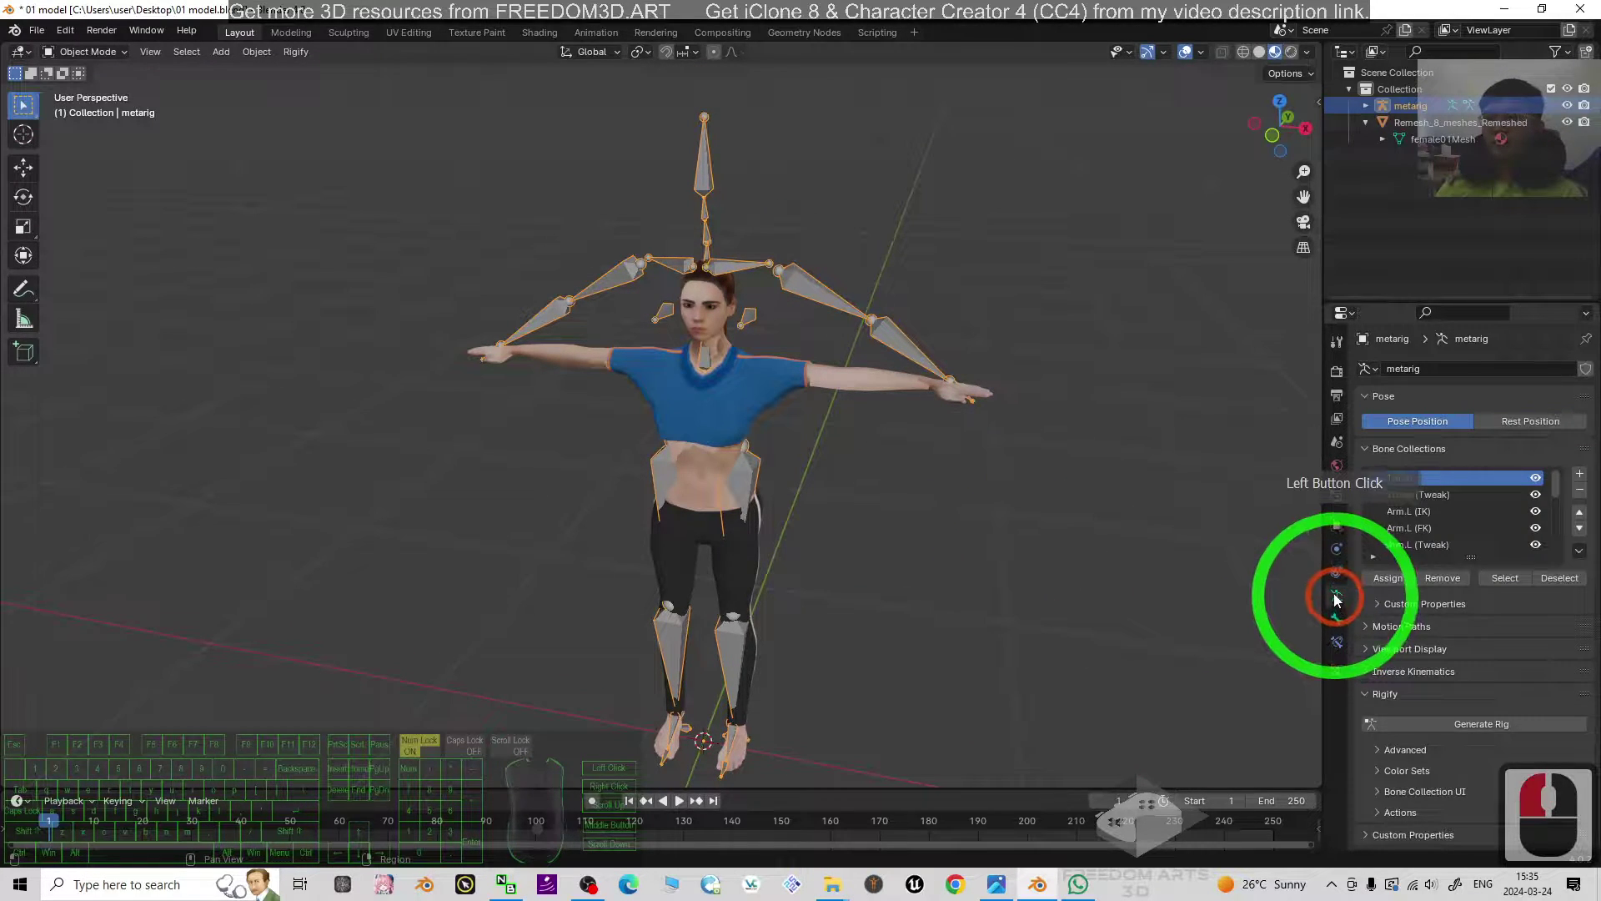
click(1363, 647)
scroll(1363, 648, down, 2)
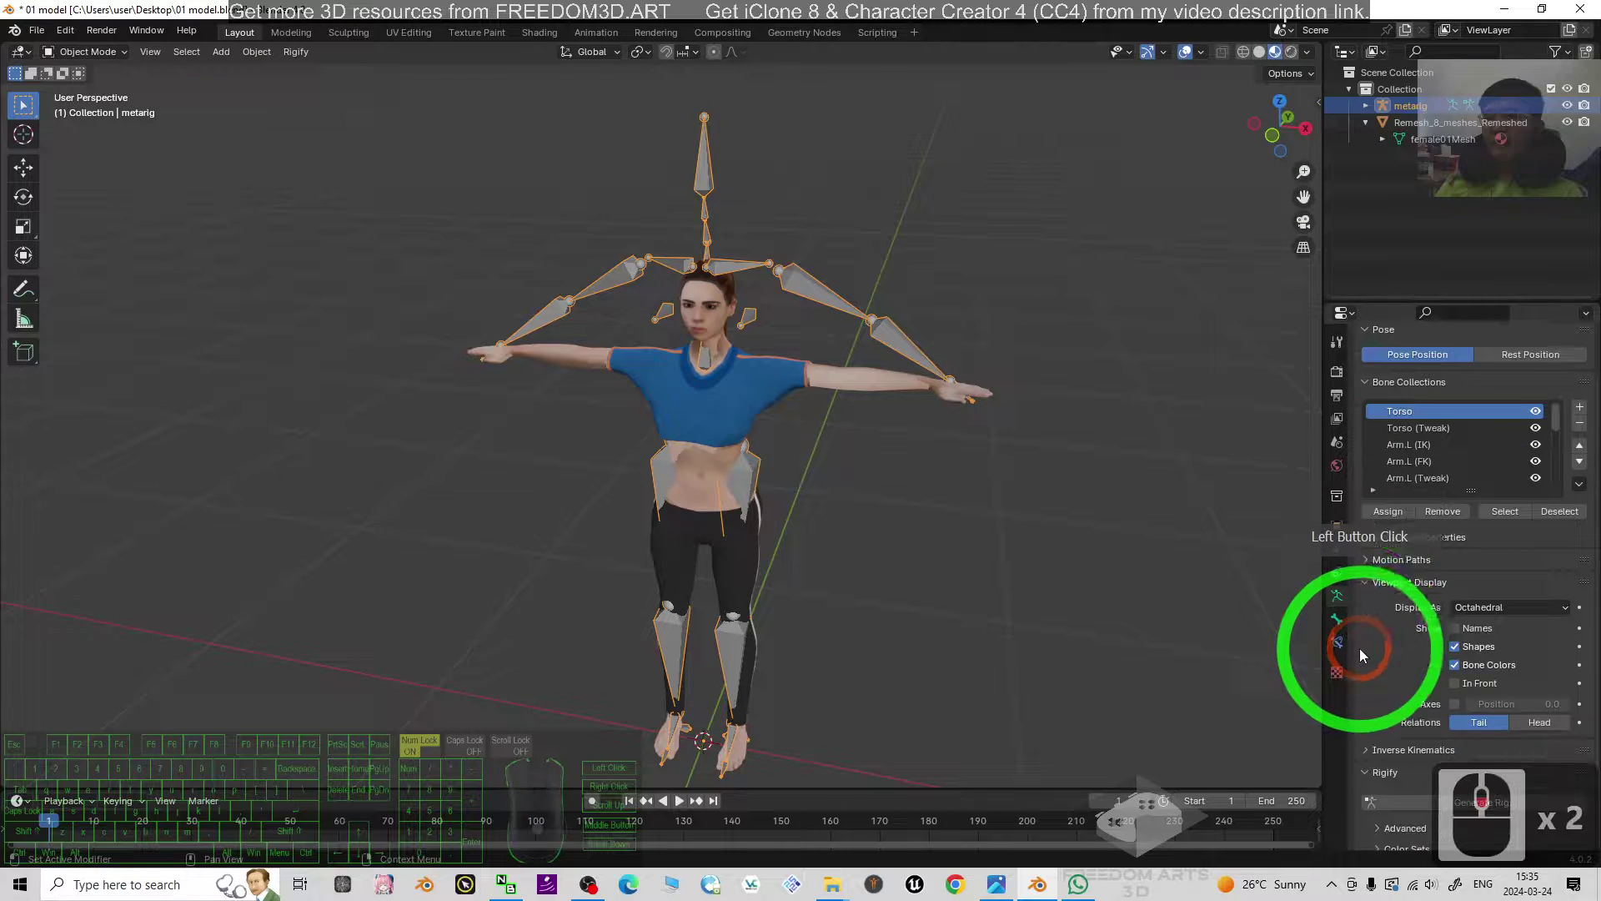
click(1456, 683)
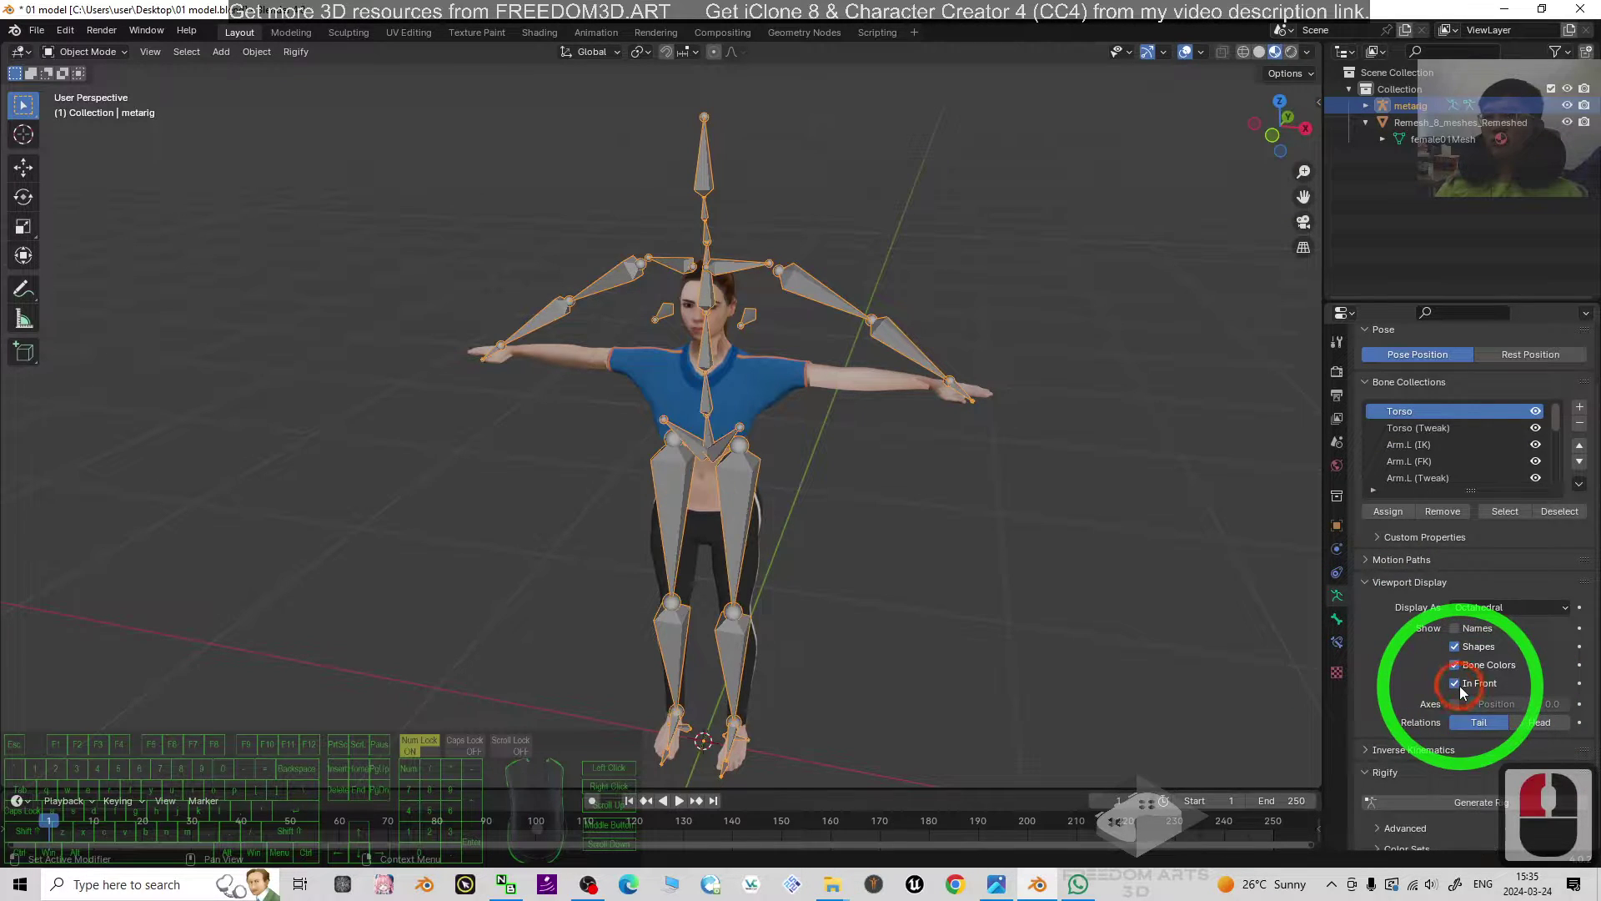
click(1456, 628)
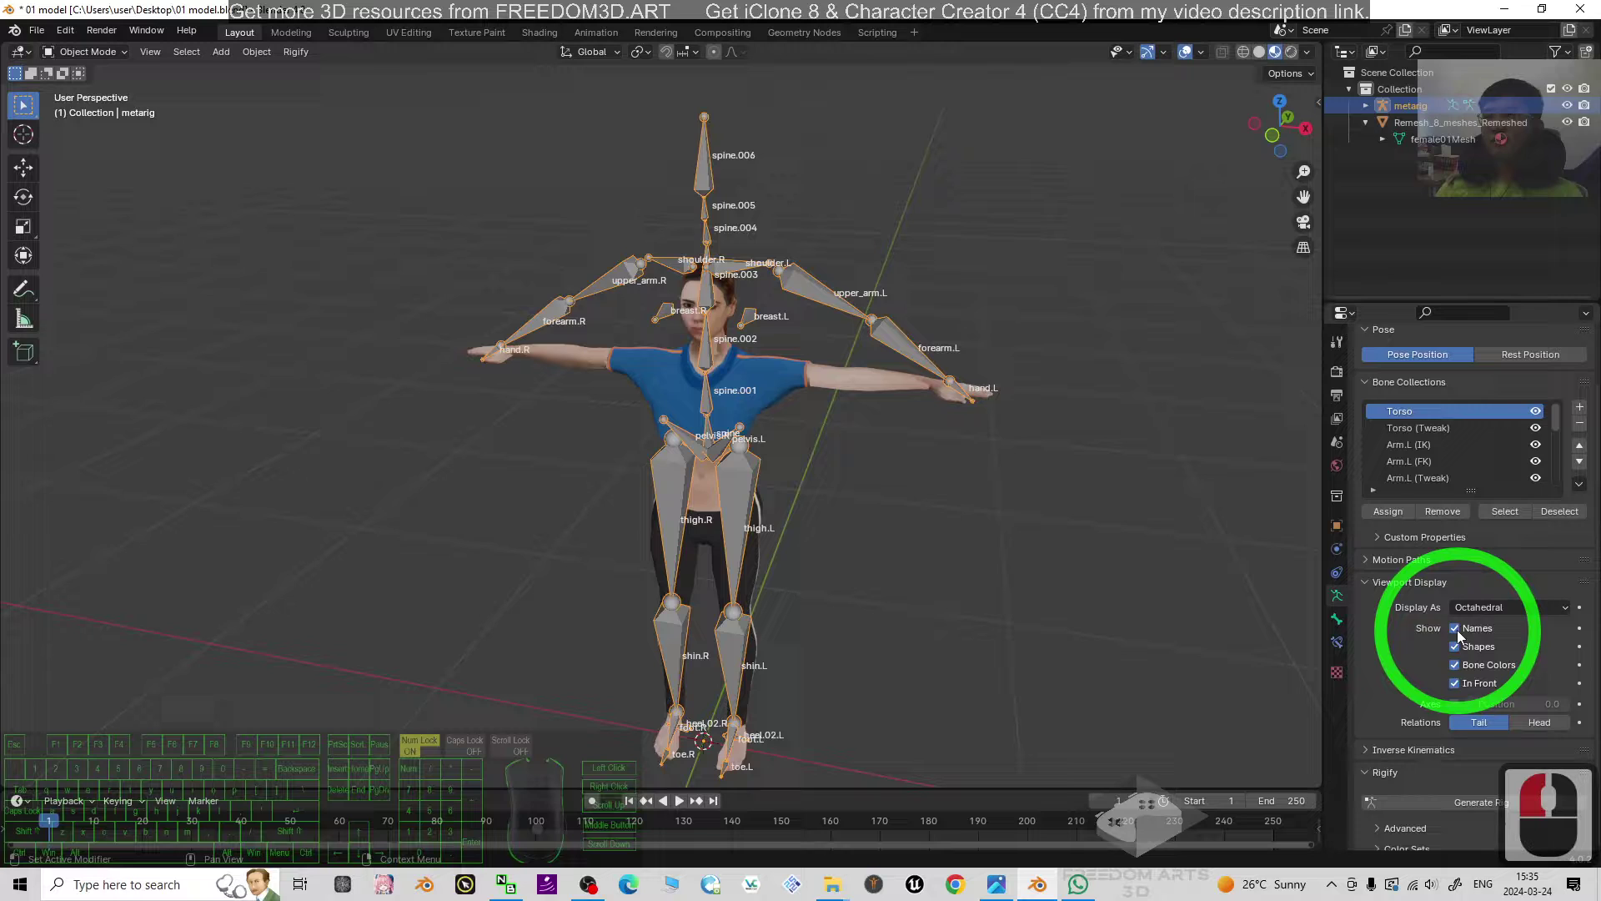
double_click(1455, 628)
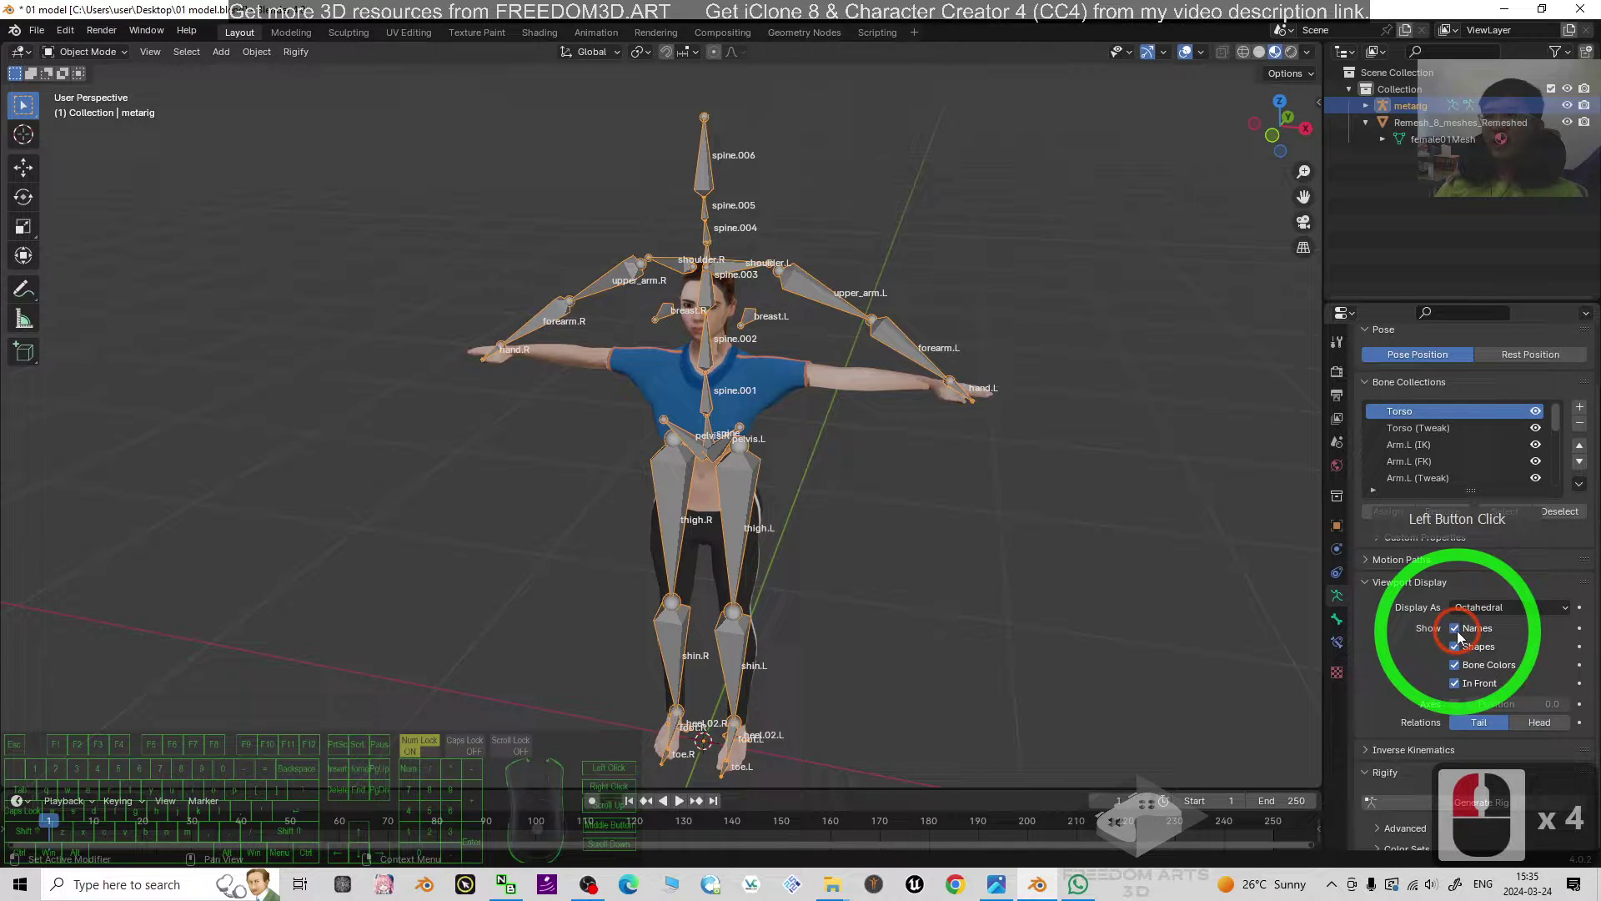
click(1455, 629)
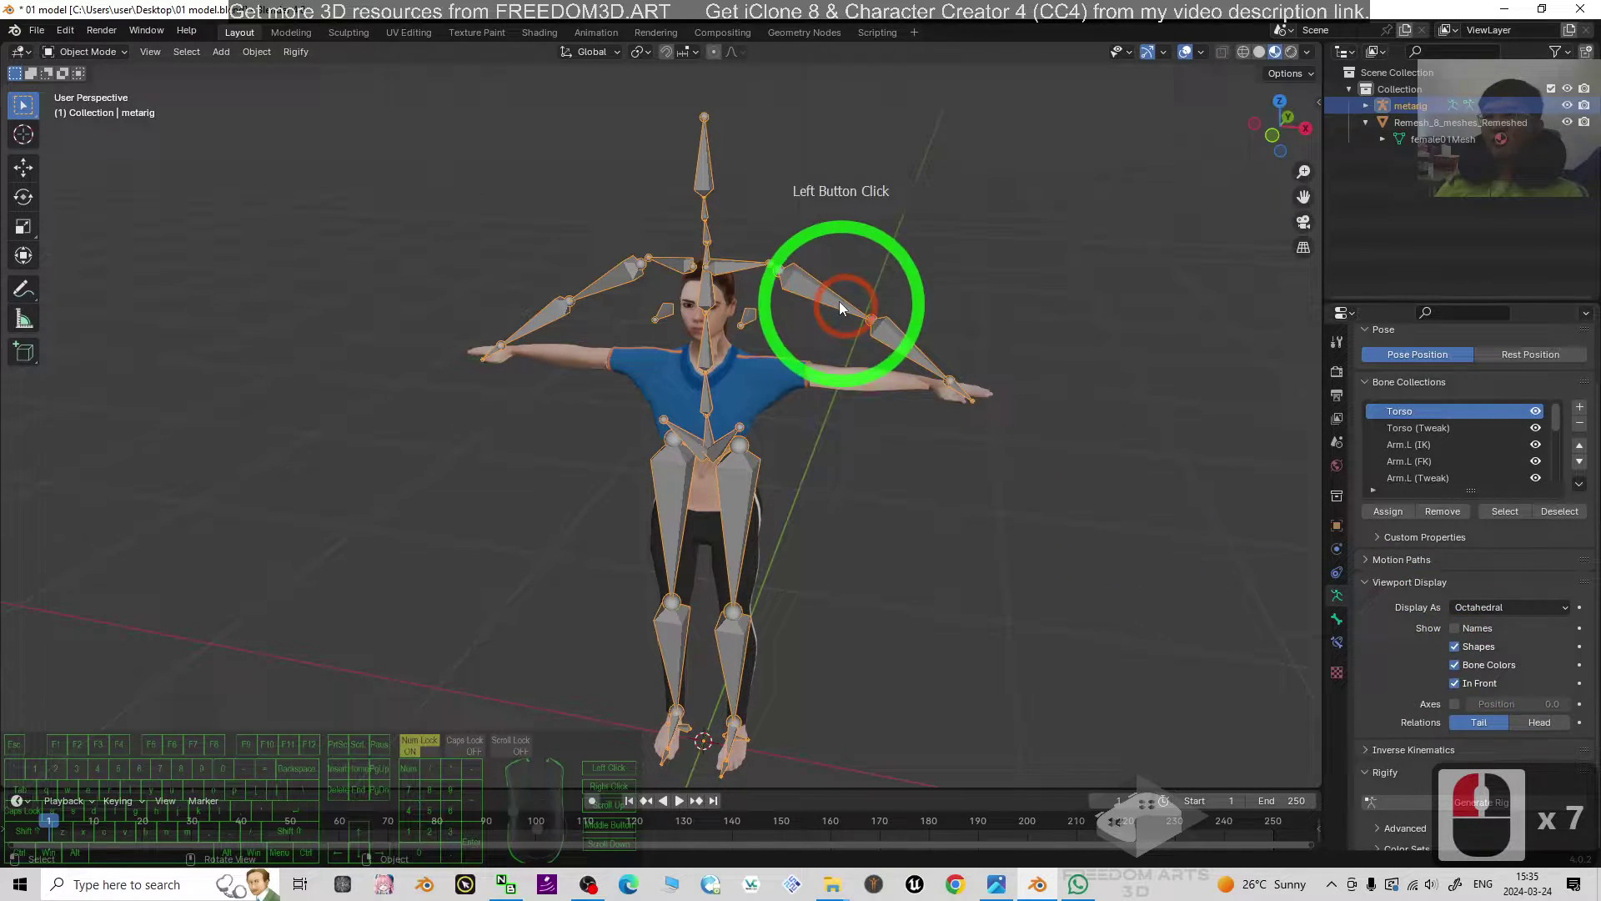
click(1185, 354)
Scale the meta-rig down to about 0.81 and check its fit from the side
key(s)
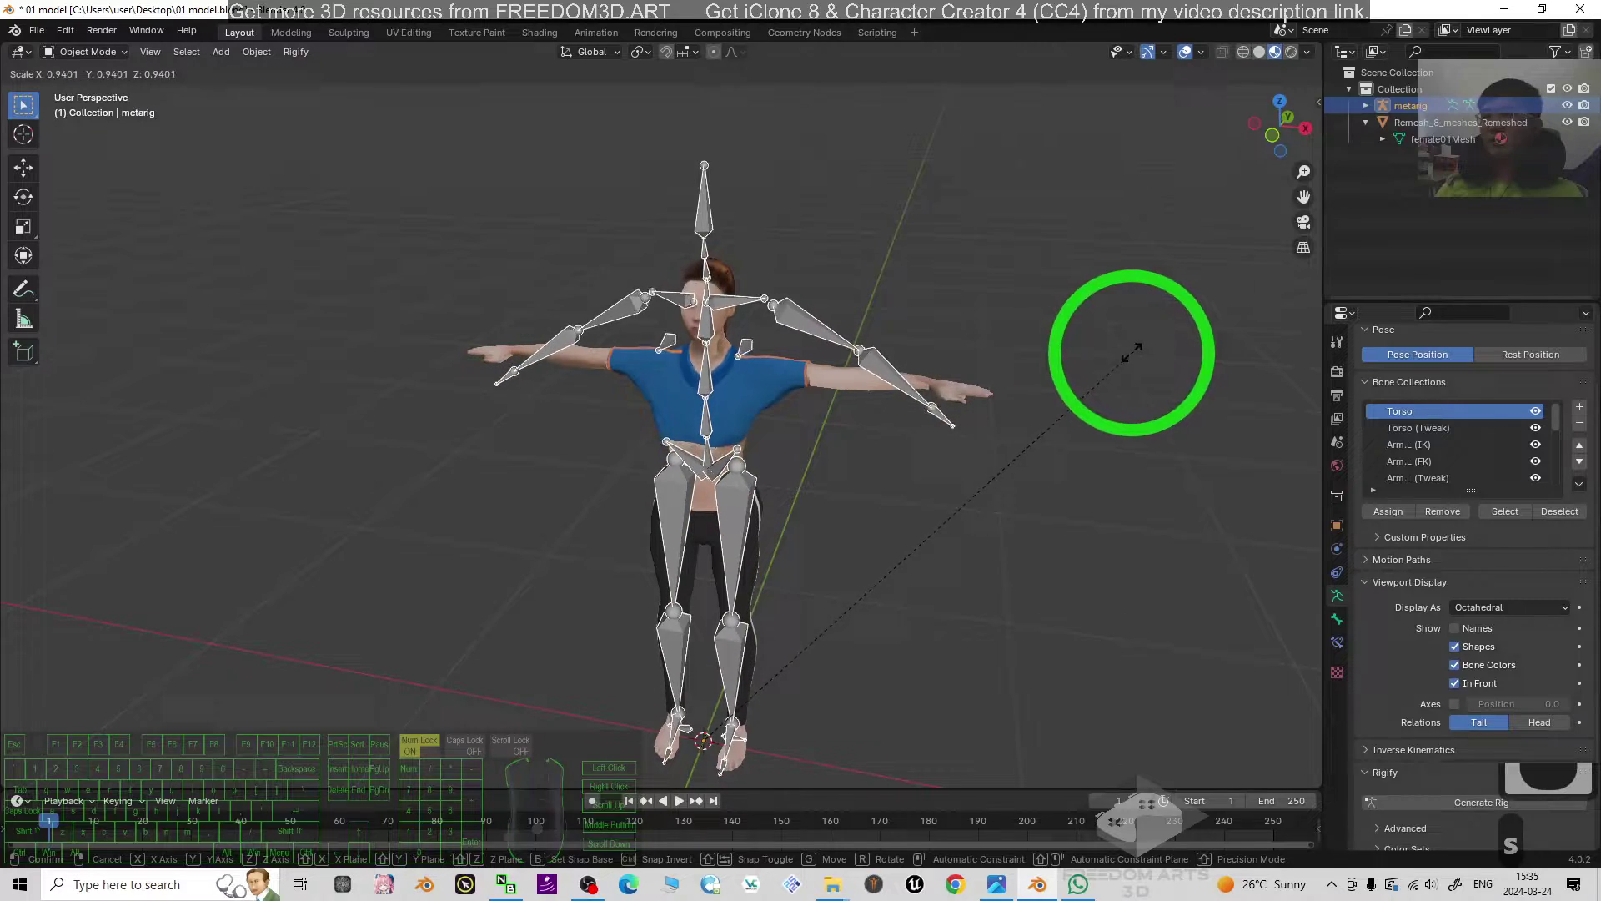
click(1040, 388)
middle_drag(1138, 626, 934, 586)
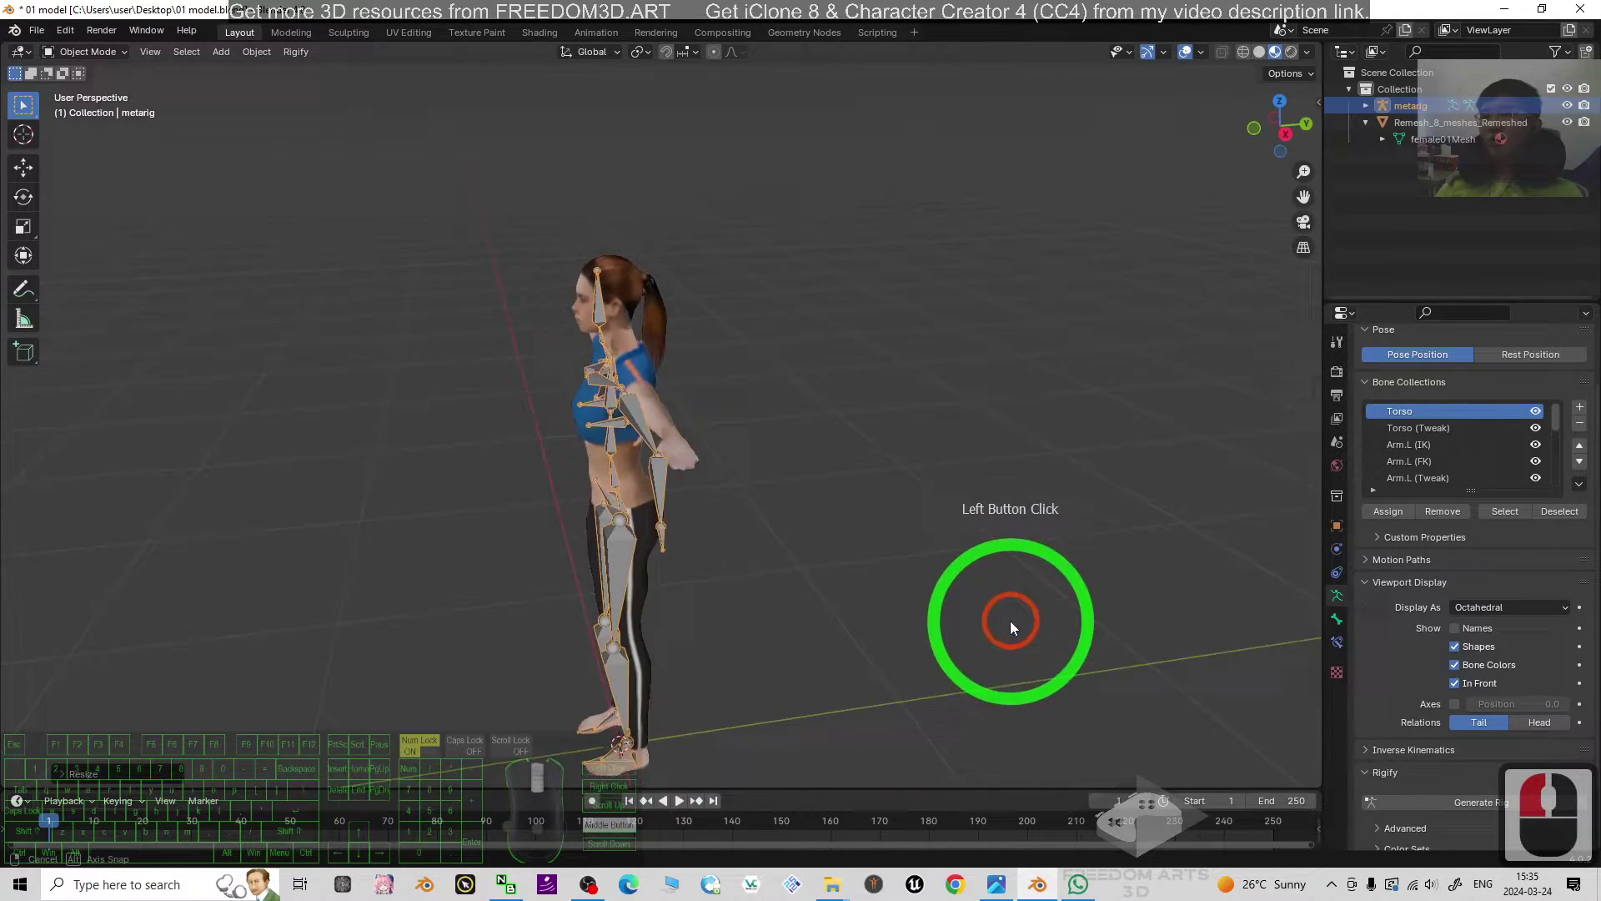
scroll(680, 462, down, 3)
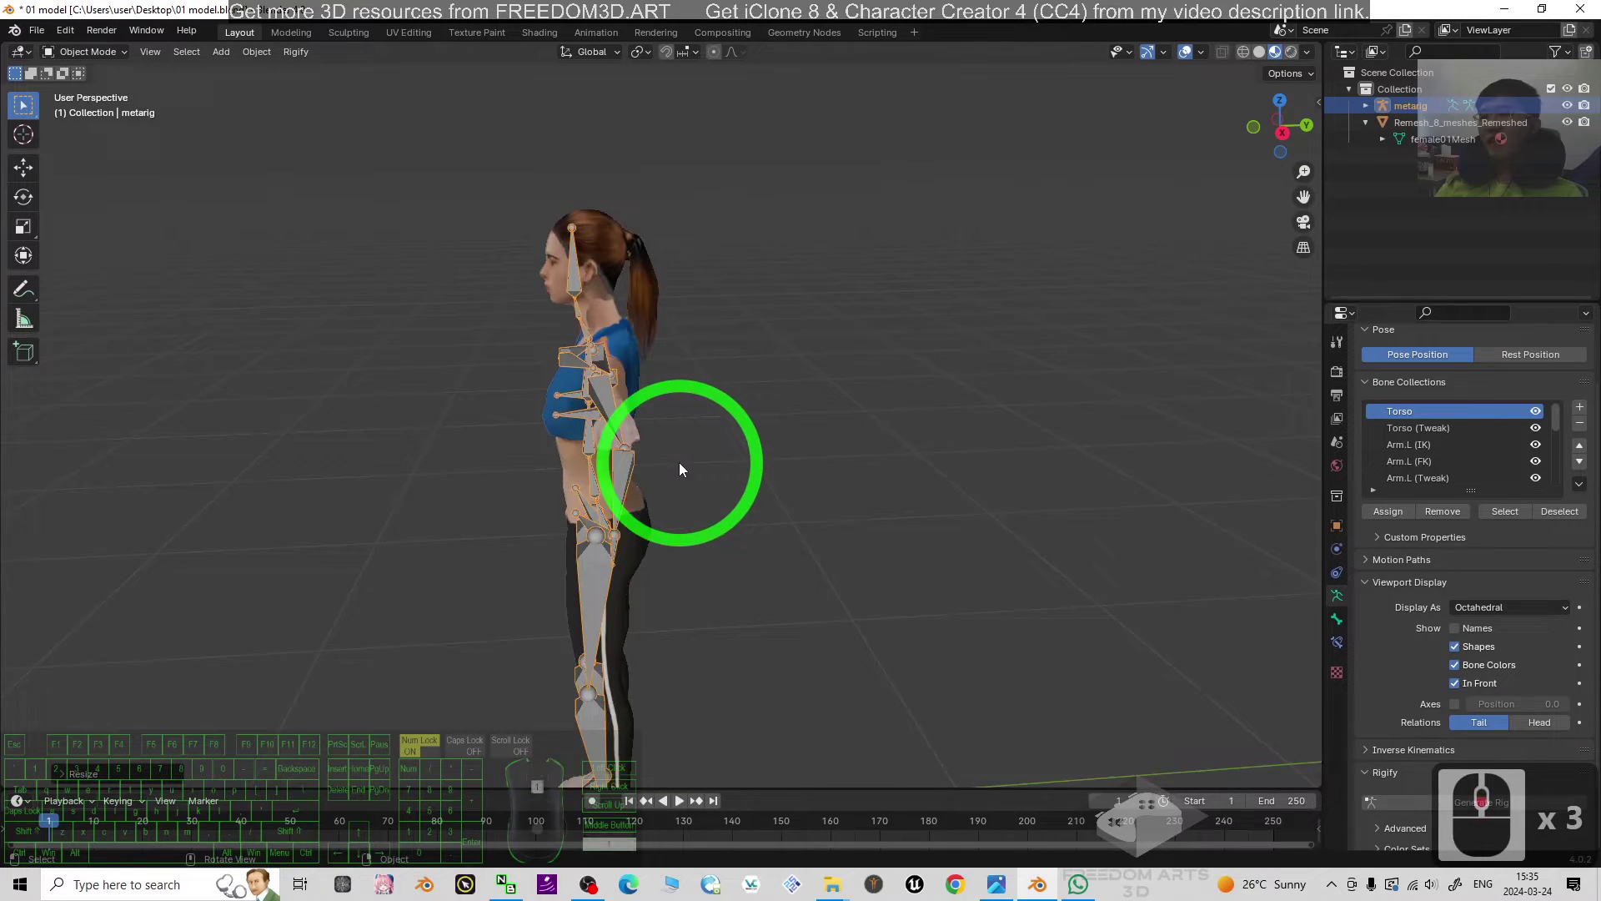
mouse_move(944, 589)
middle_down()
mouse_move(809, 562)
mouse_move(952, 563)
mouse_move(945, 605)
mouse_move(806, 616)
mouse_move(958, 536)
middle_up()
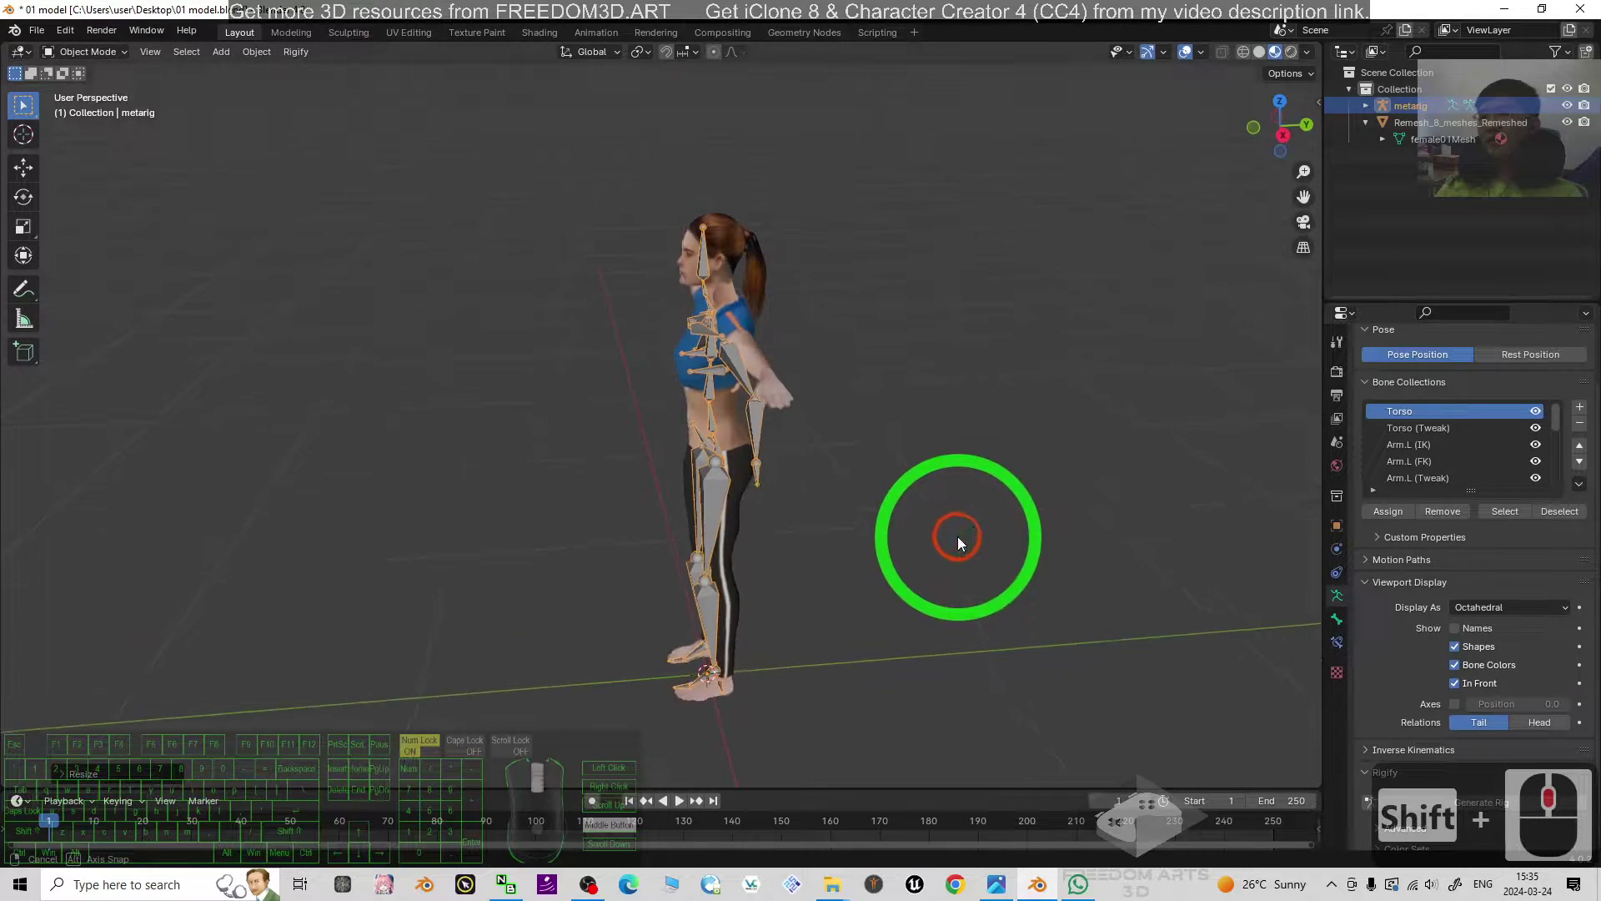
In Right Orthographic view, nudge the meta-rig along Y into the avatar's profile, then select all
click(1285, 135)
click(914, 527)
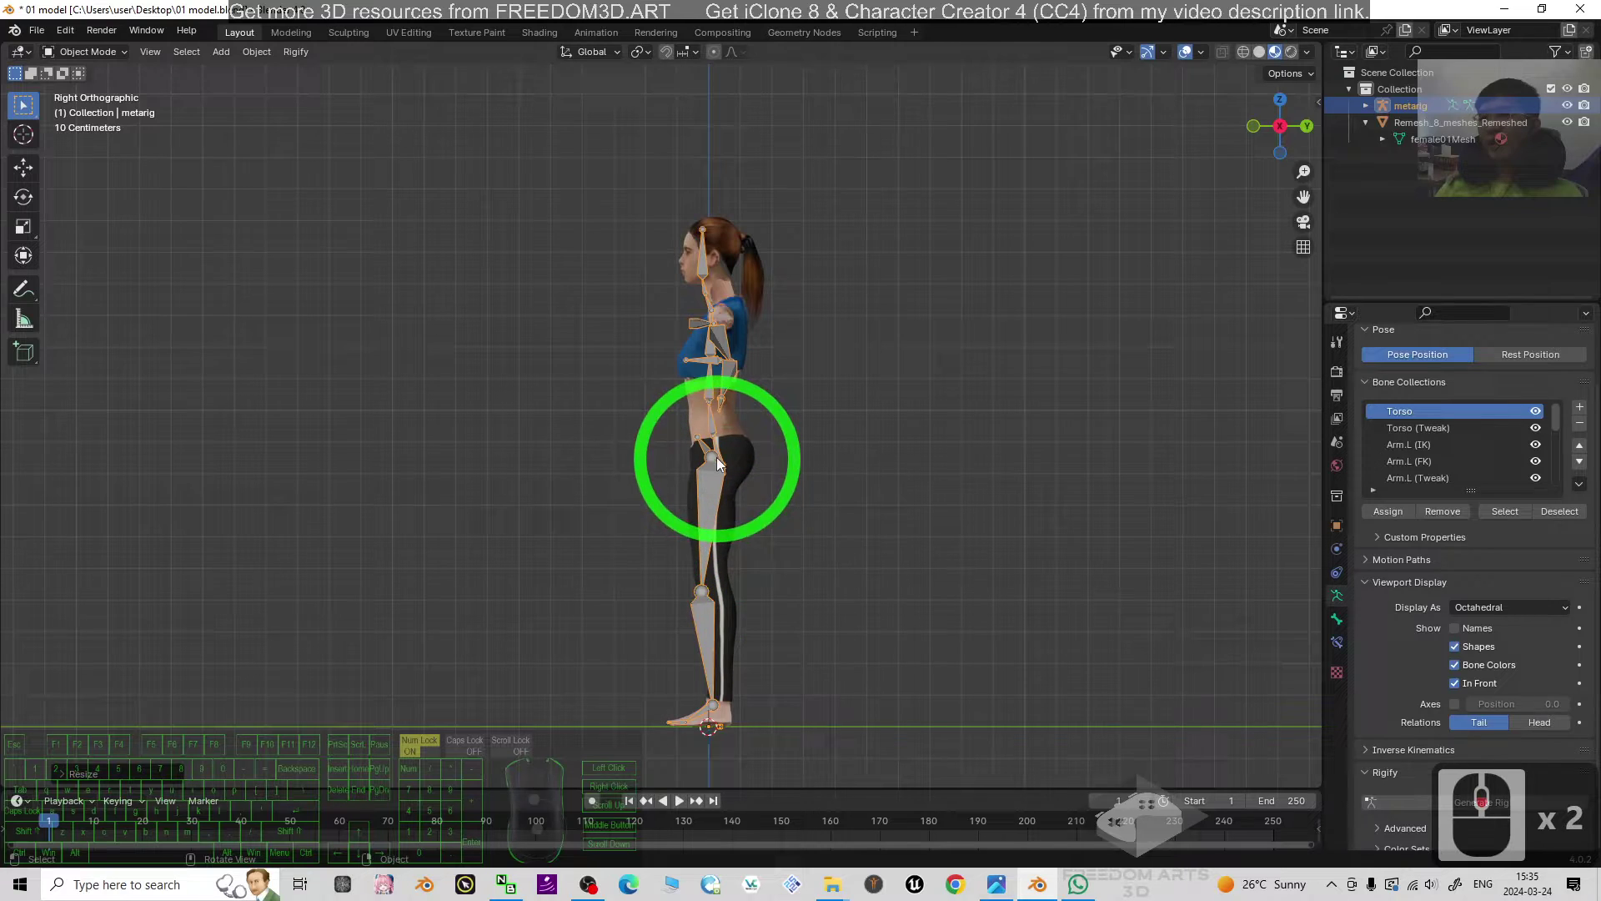
click(23, 195)
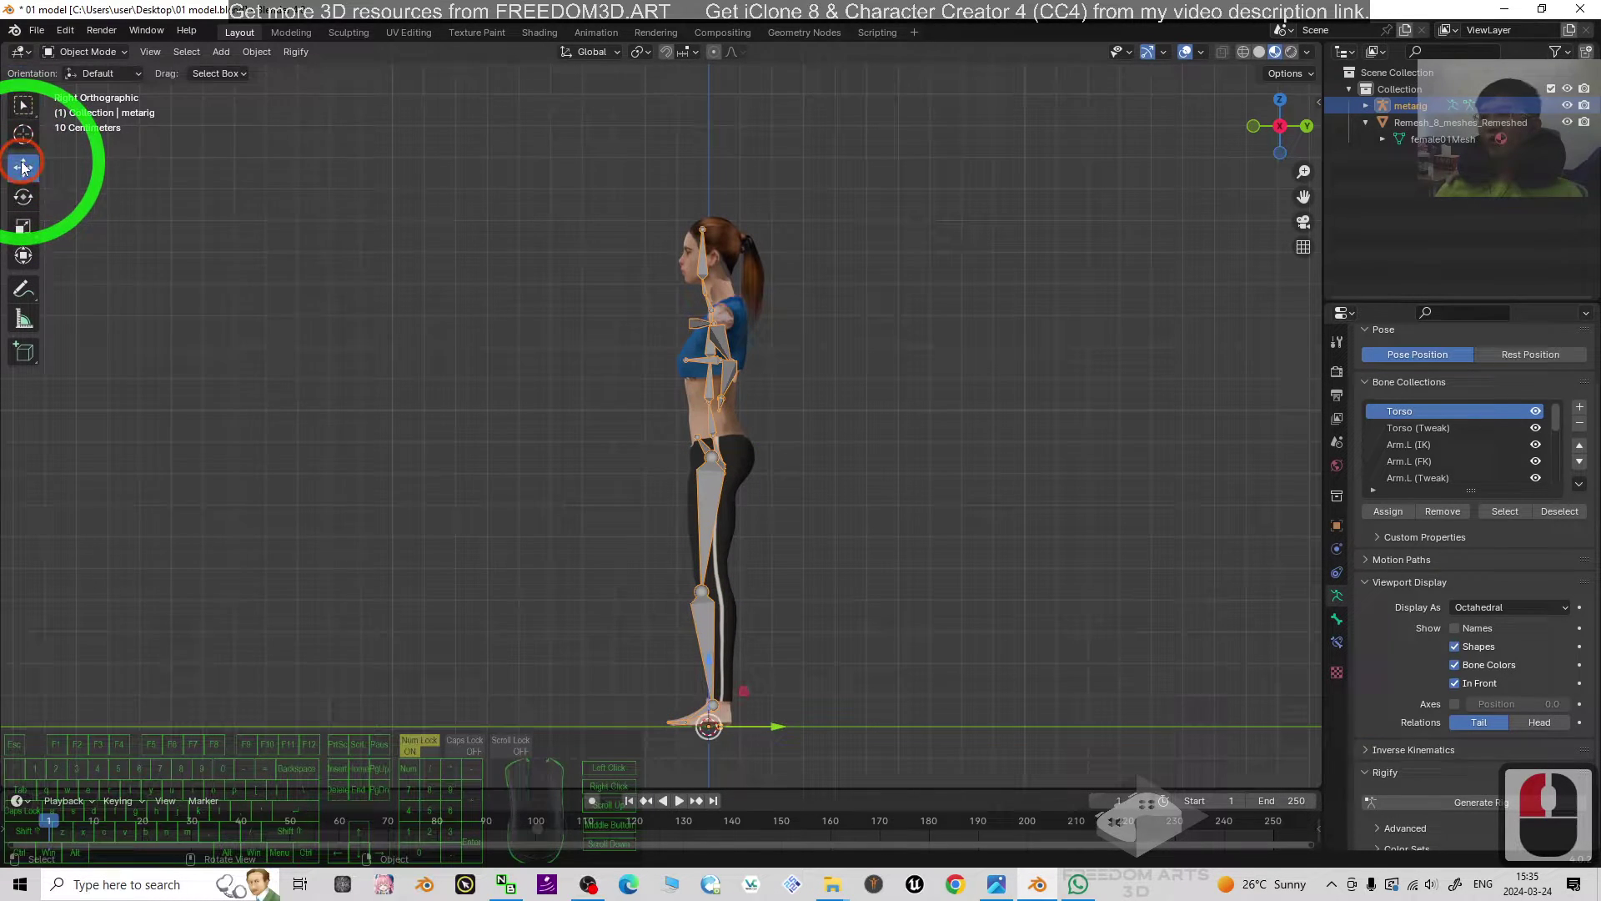
click(781, 729)
drag(782, 728, 796, 730)
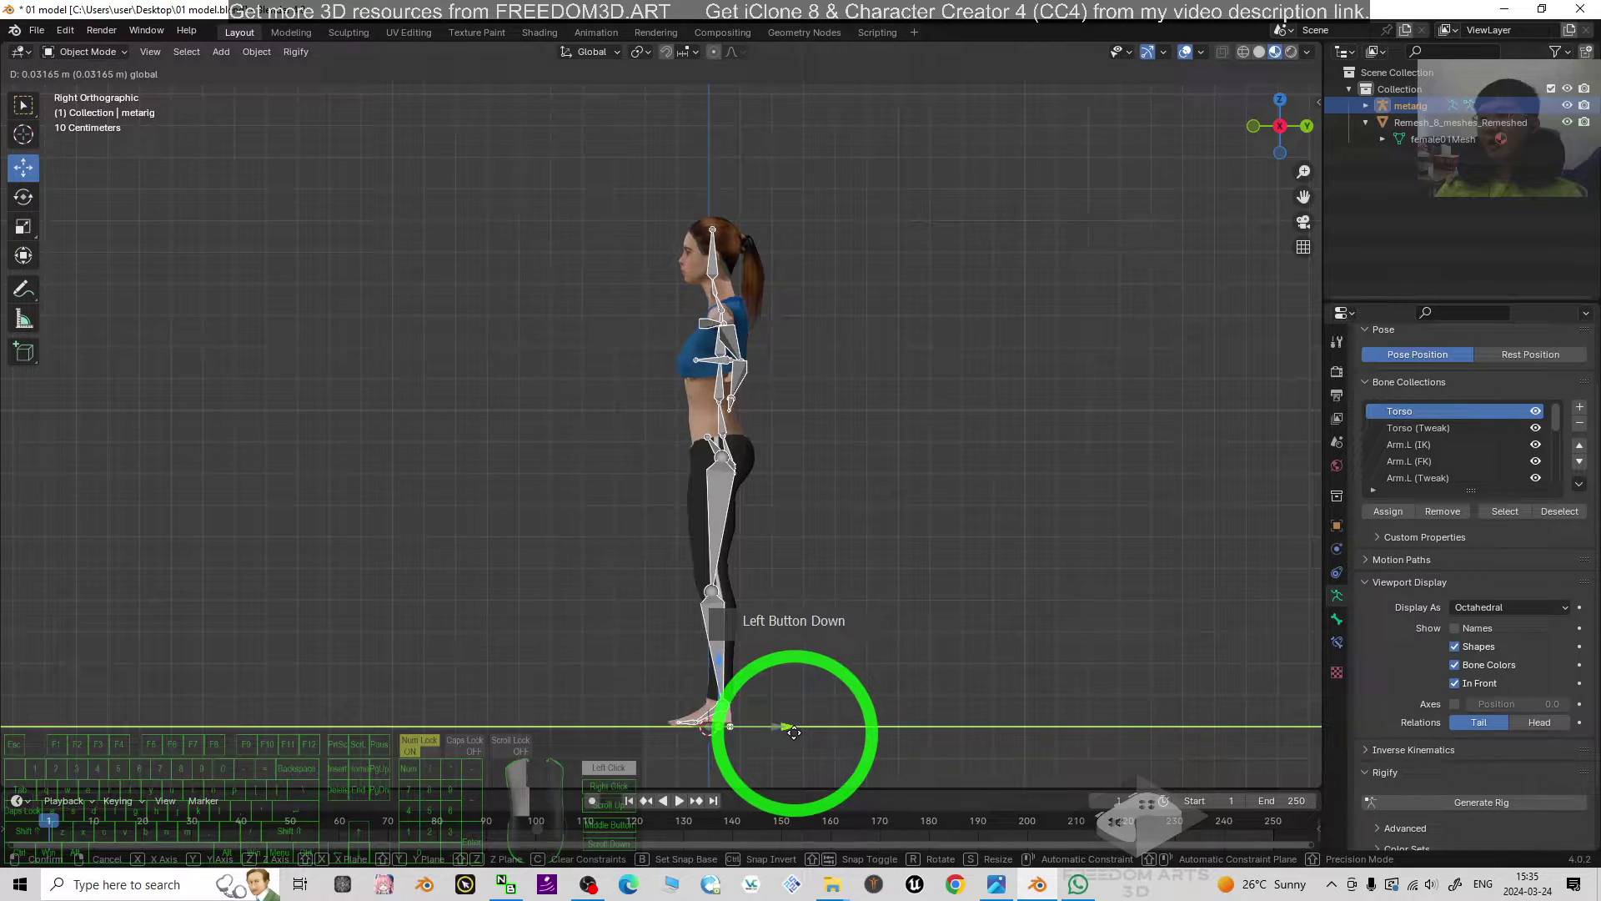
drag(796, 731, 796, 731)
key(a)
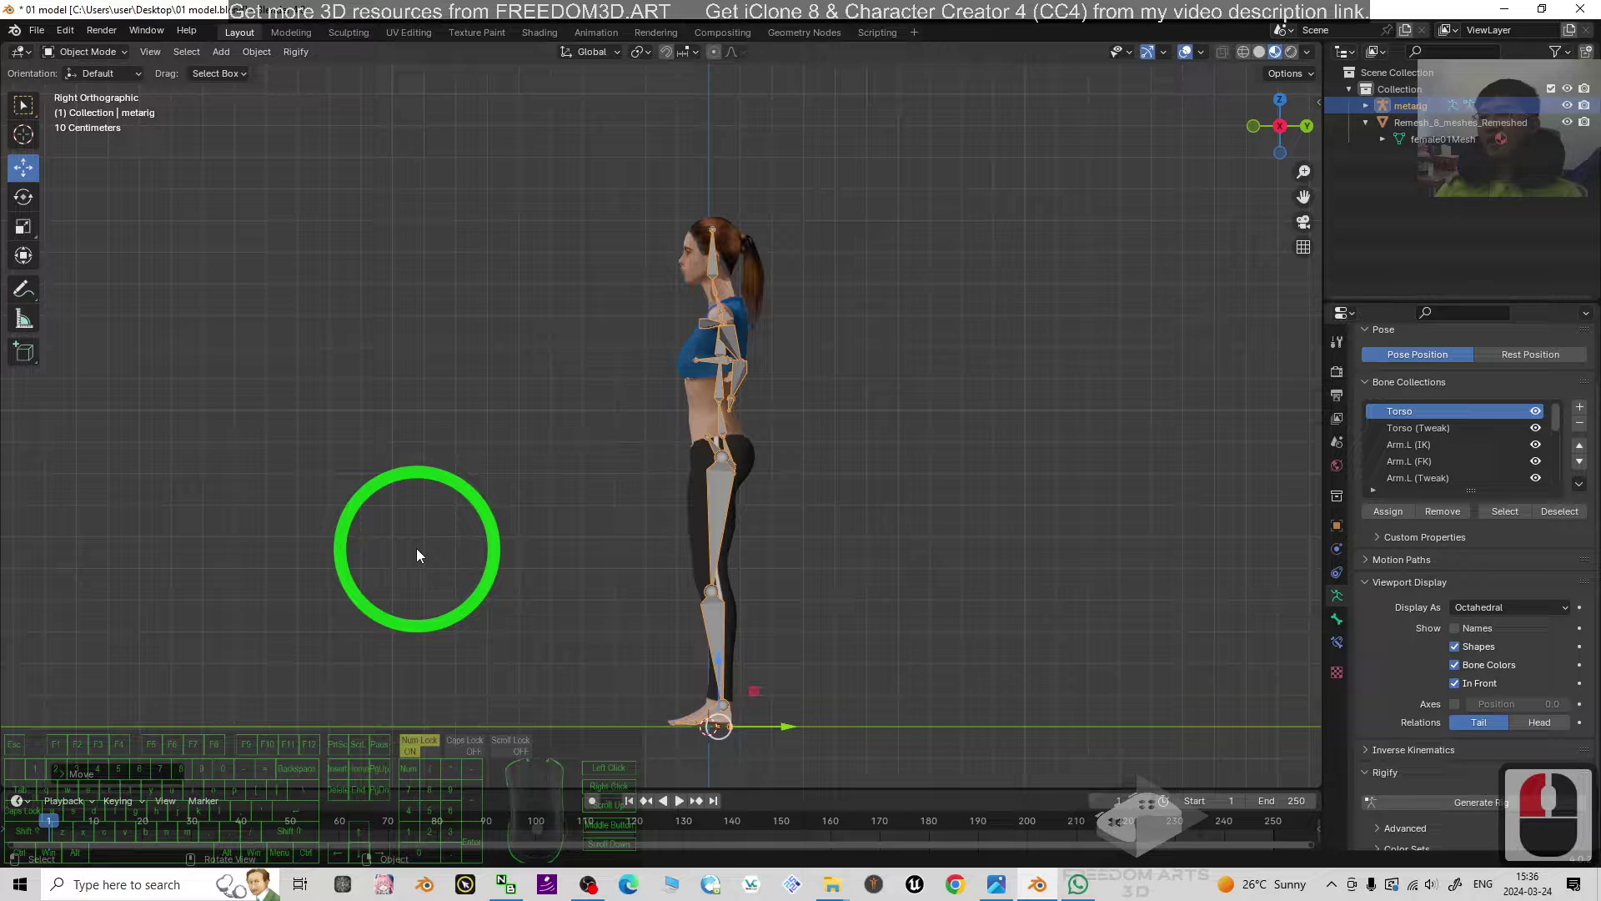
middle_drag(422, 559, 625, 581)
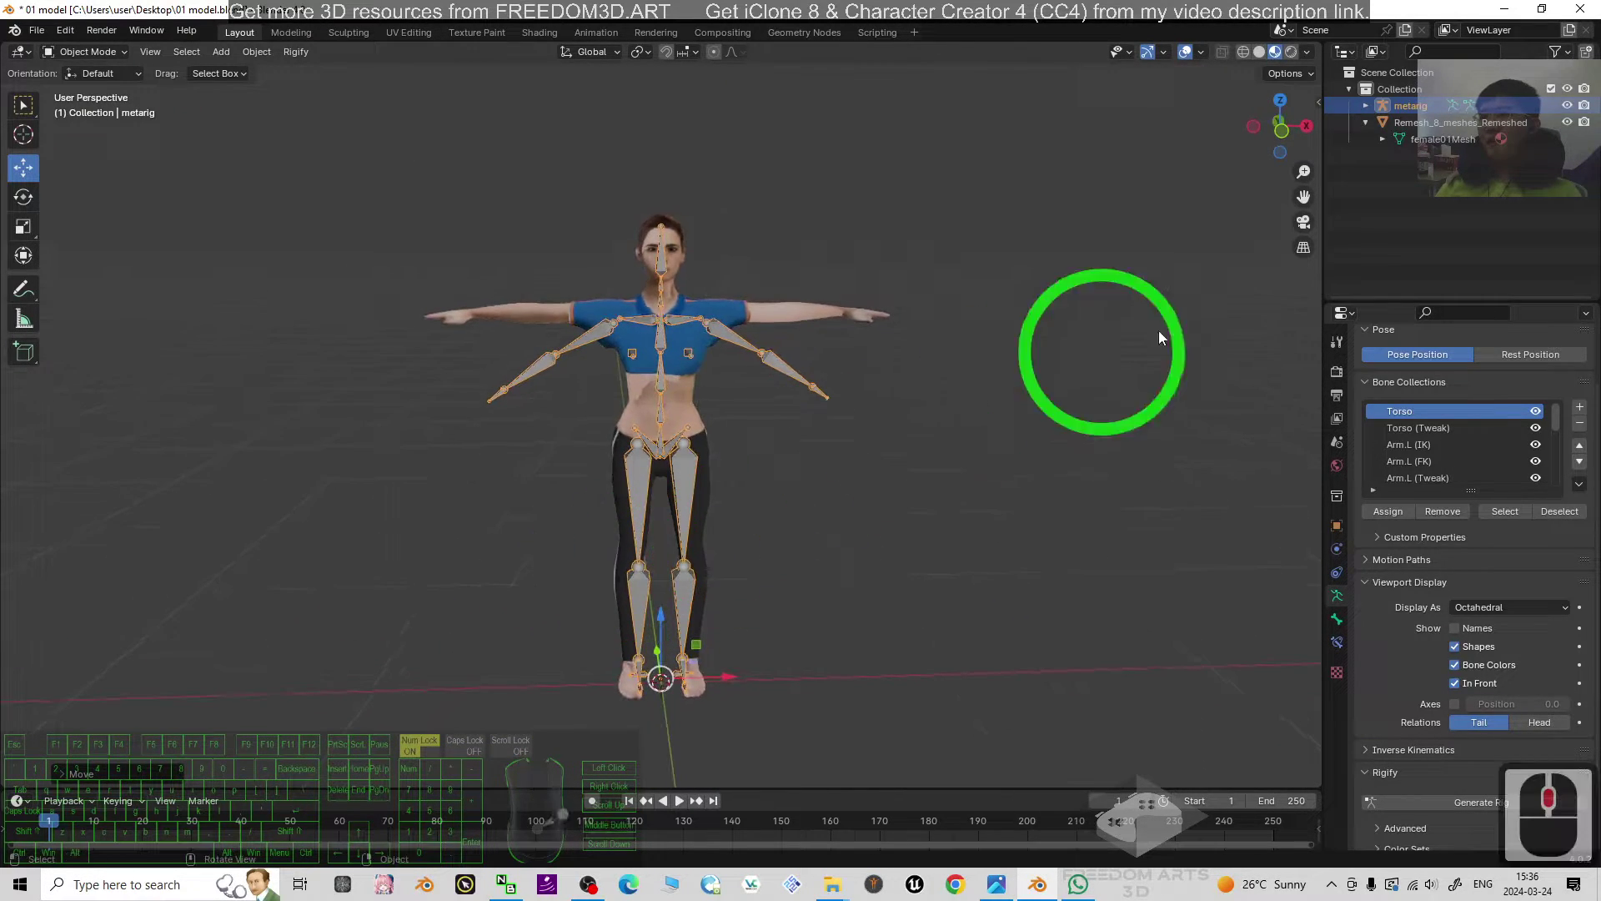
Check the rig's centring in Front Orthographic view, then open the viewport mode dropdown
click(1282, 130)
click(884, 420)
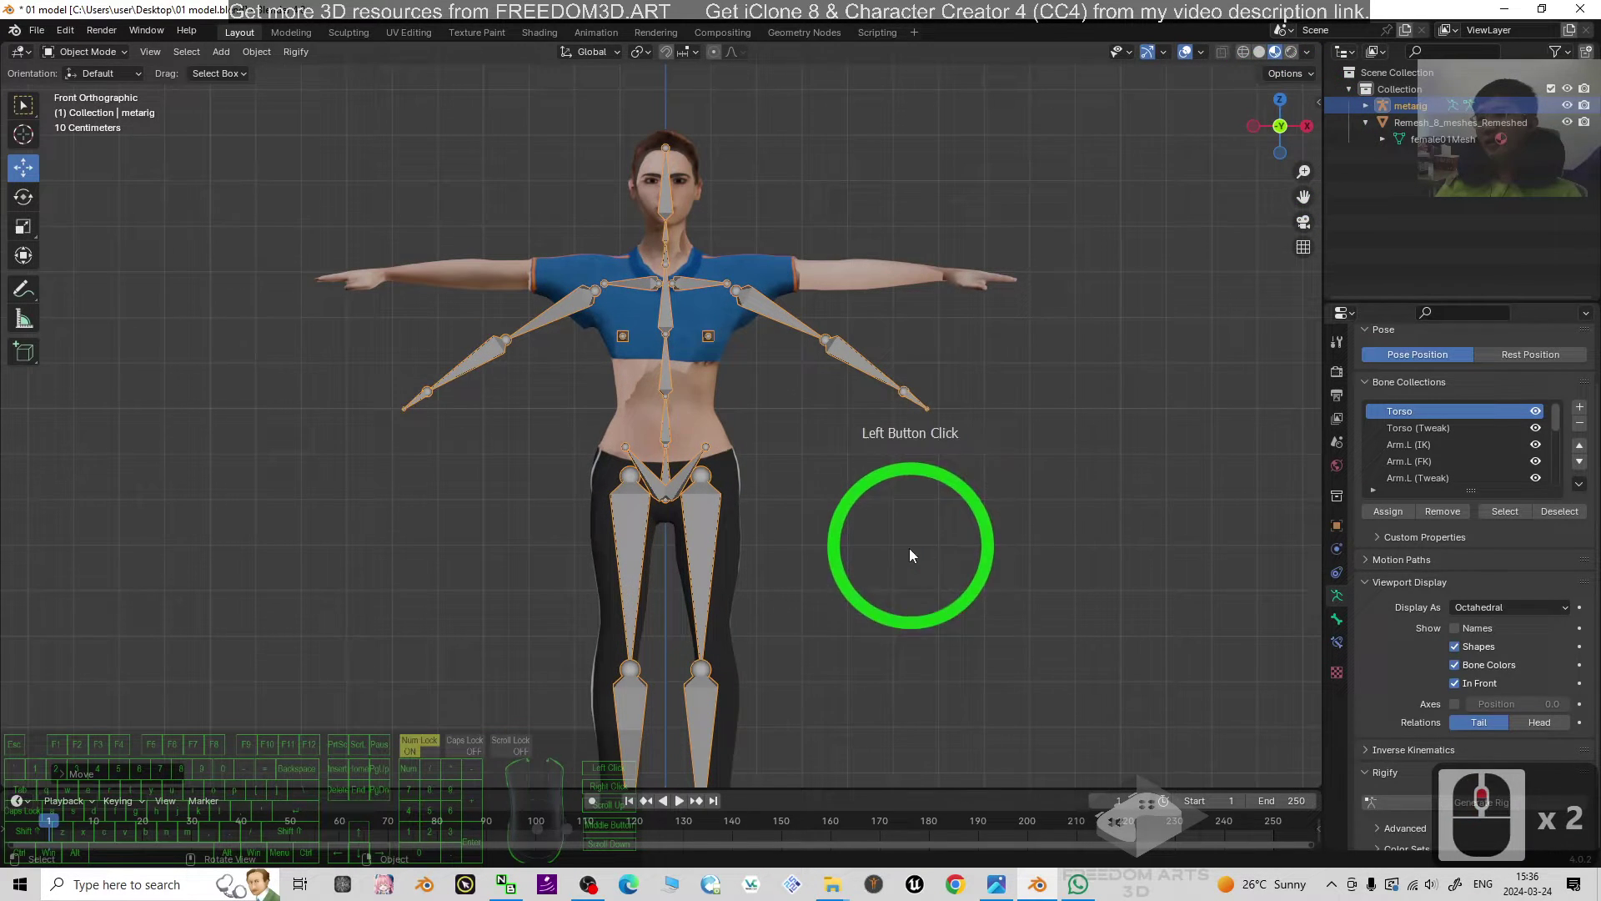
shift+middle_drag(907, 672, 1035, 572)
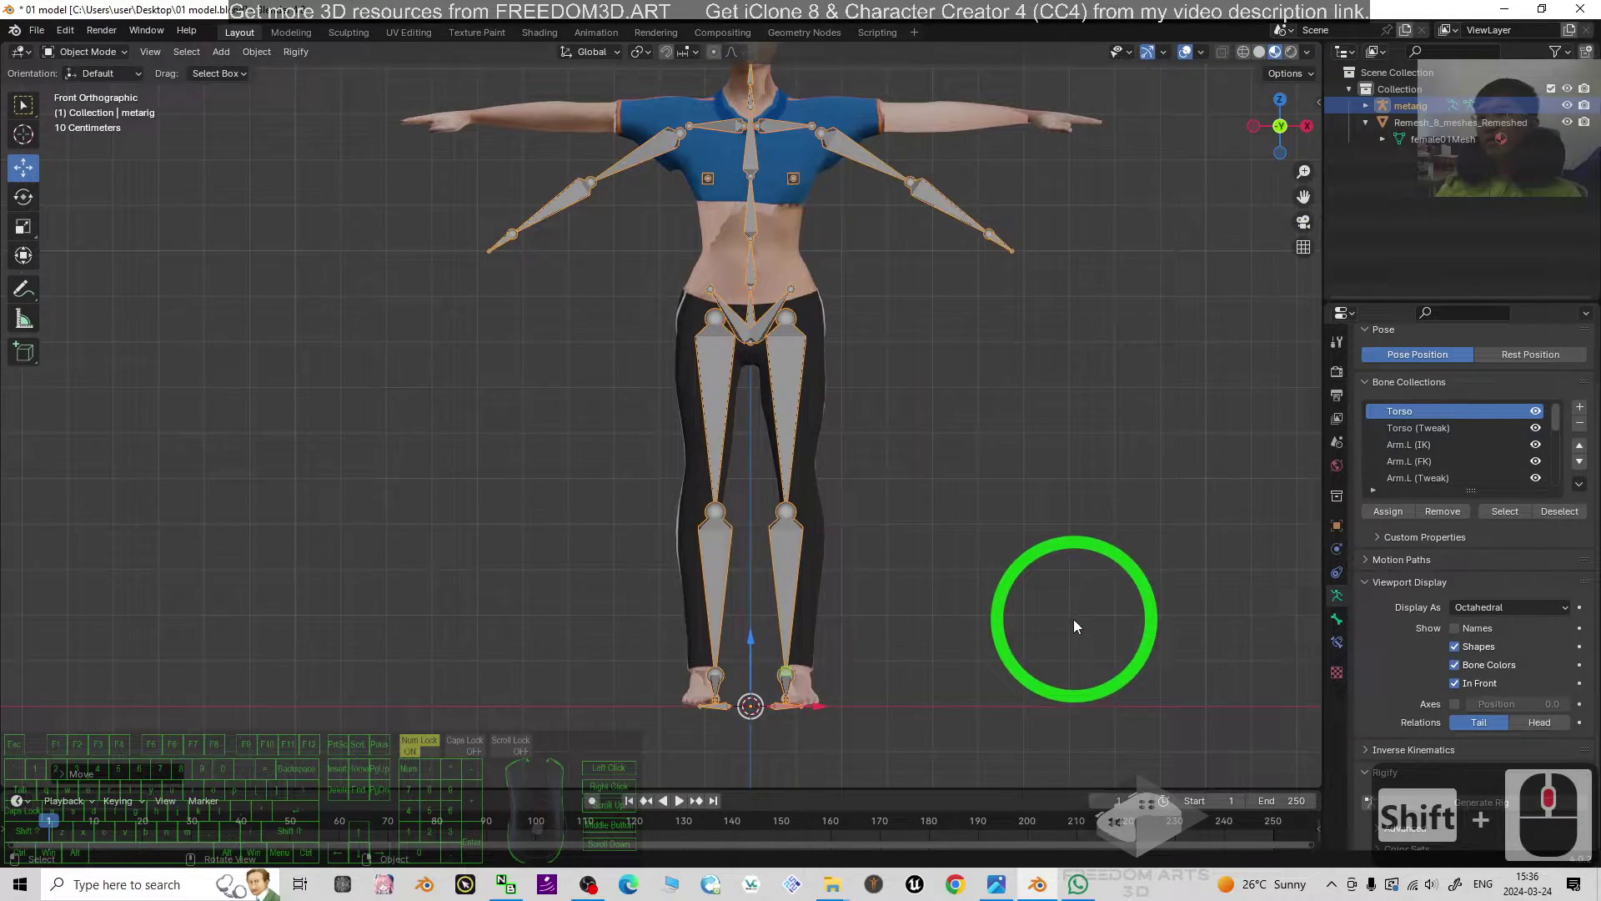
middle_drag(959, 413, 960, 501)
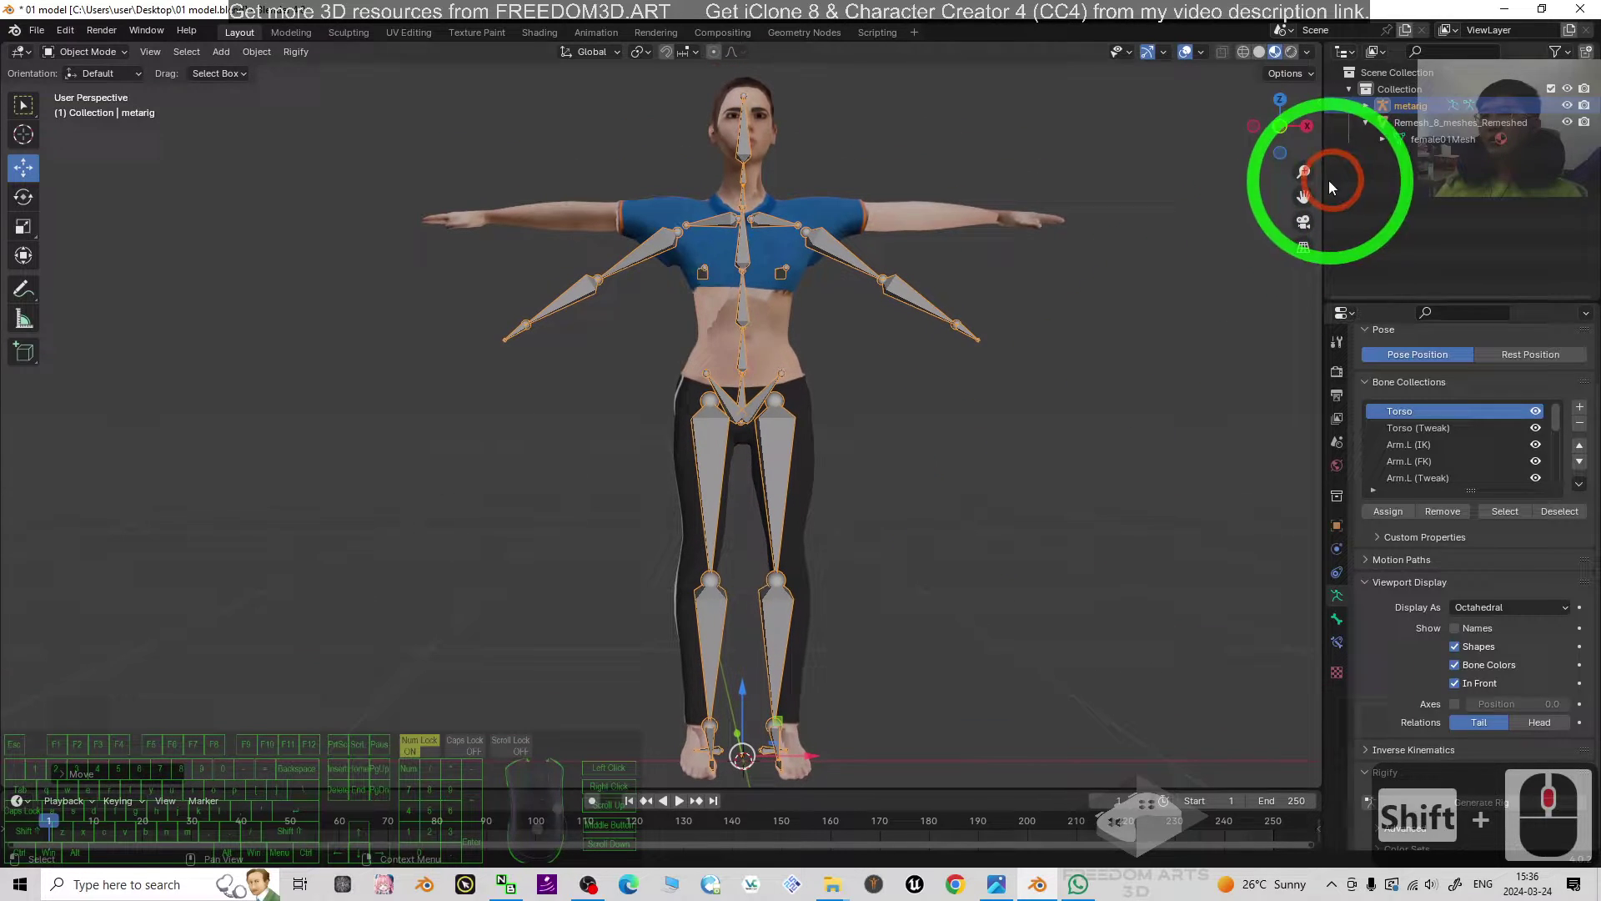
click(1281, 130)
click(702, 364)
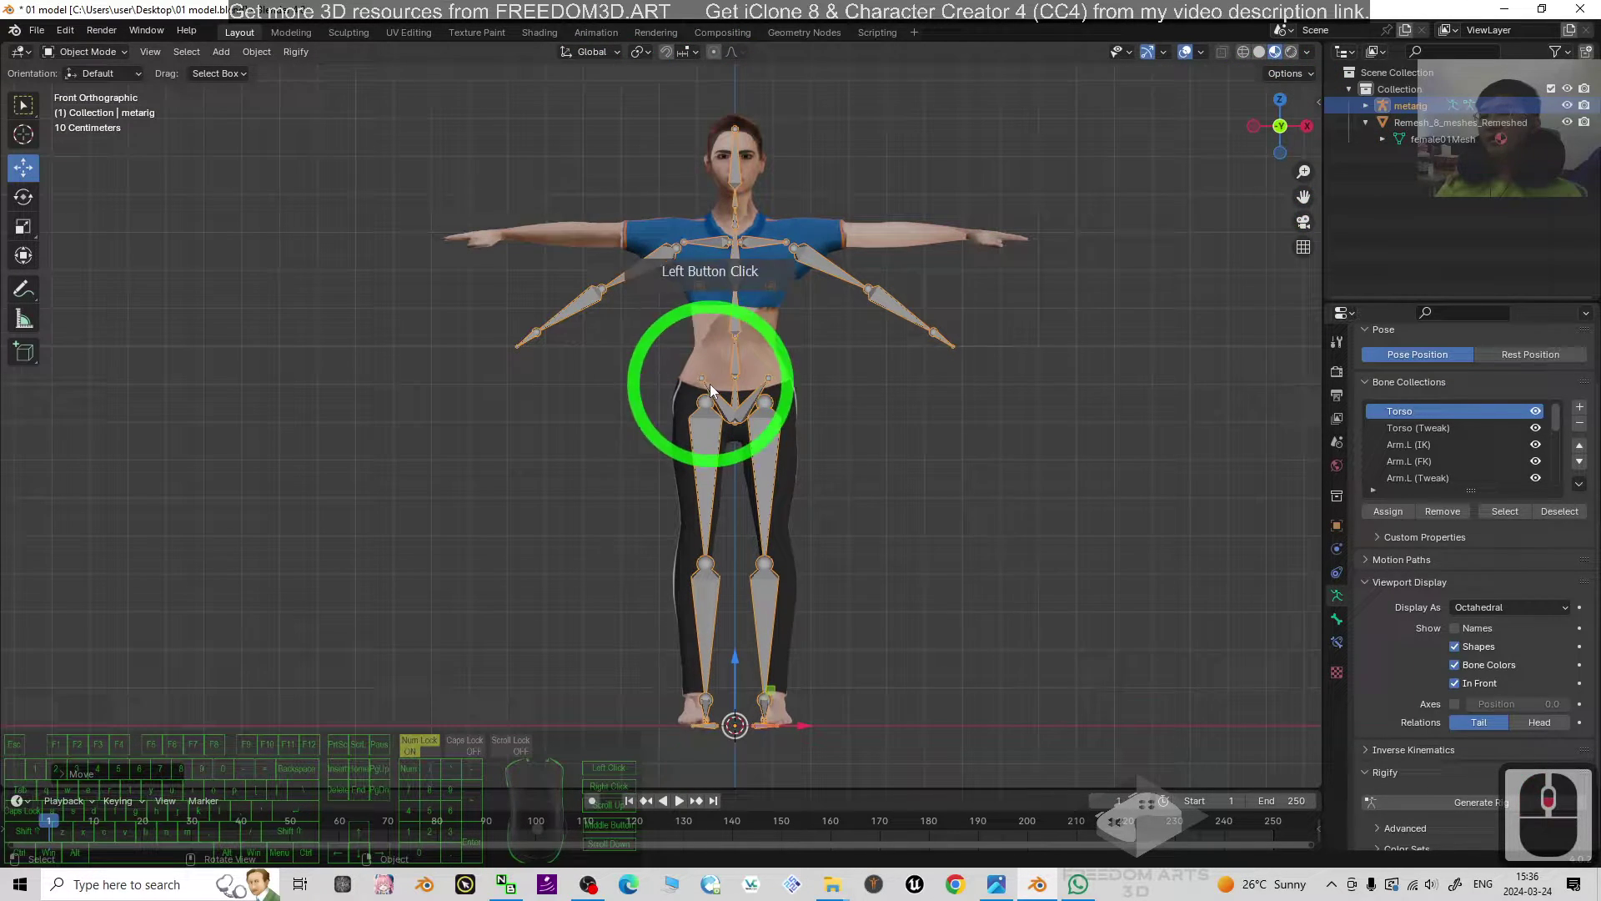
scroll(1135, 290, up, 1)
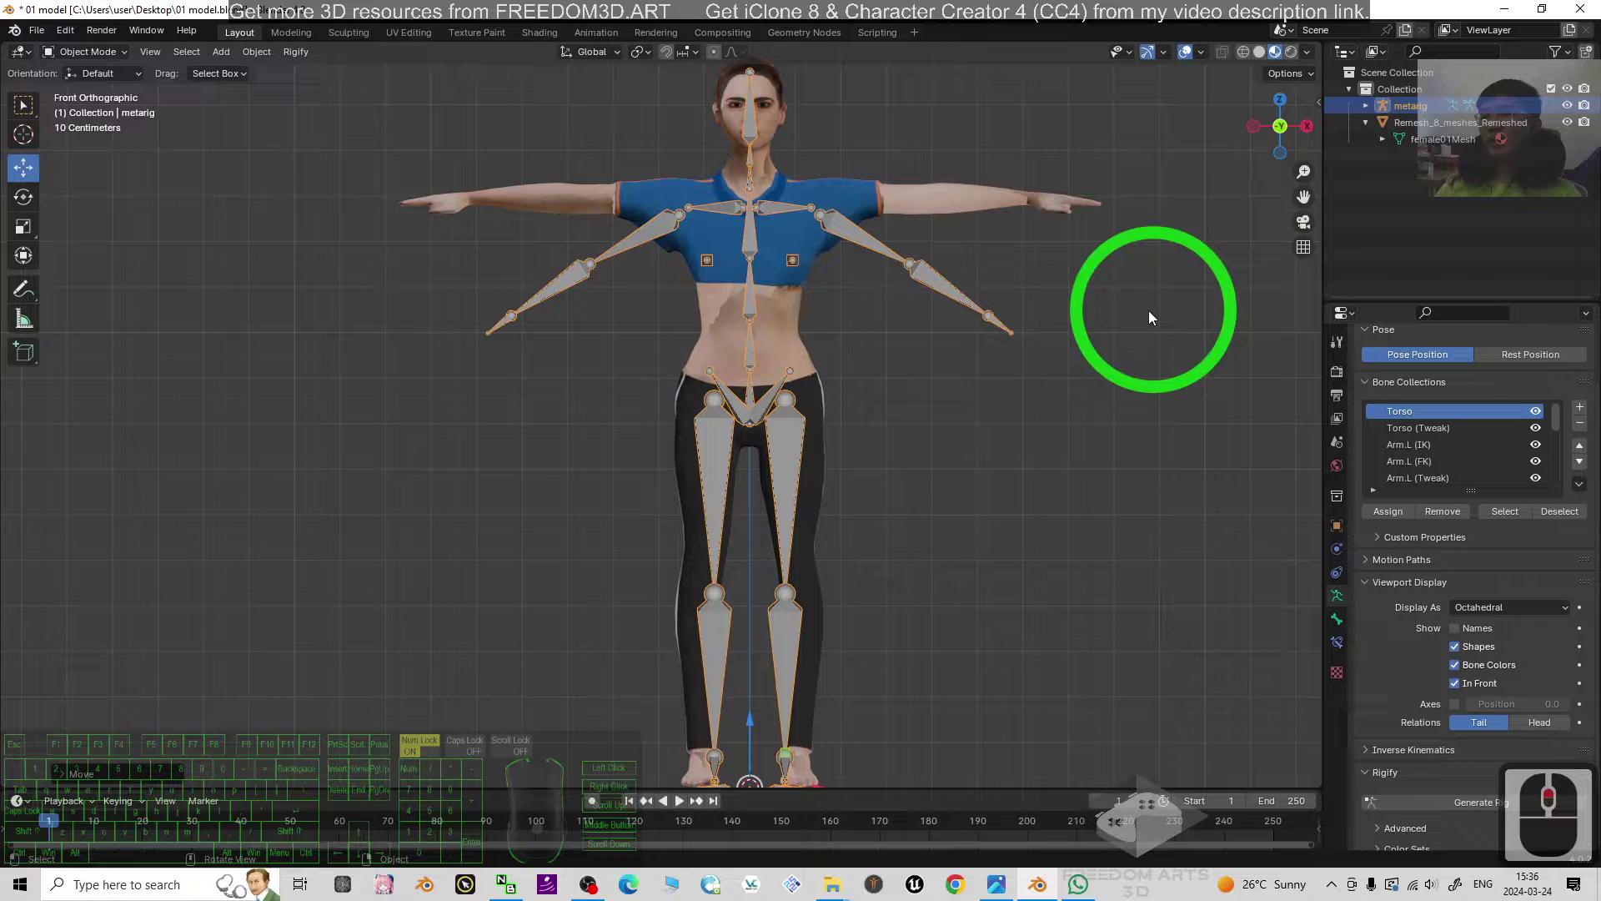
click(822, 219)
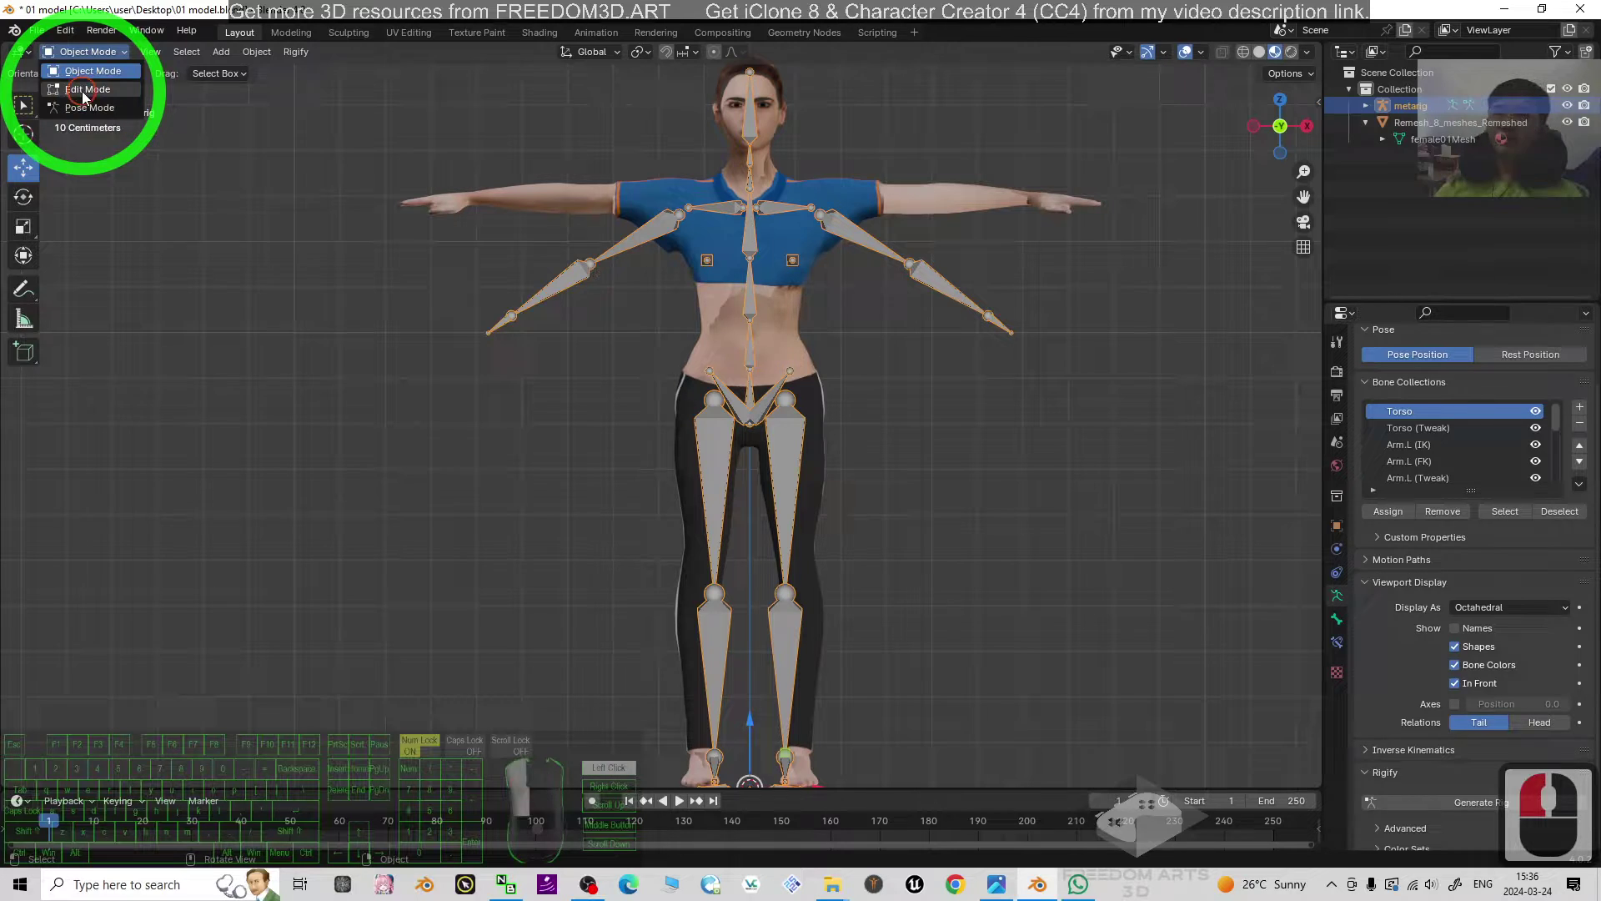
Switch the meta-rig to Edit Mode, select upper_arm.L, and undo a trial joint move
click(86, 89)
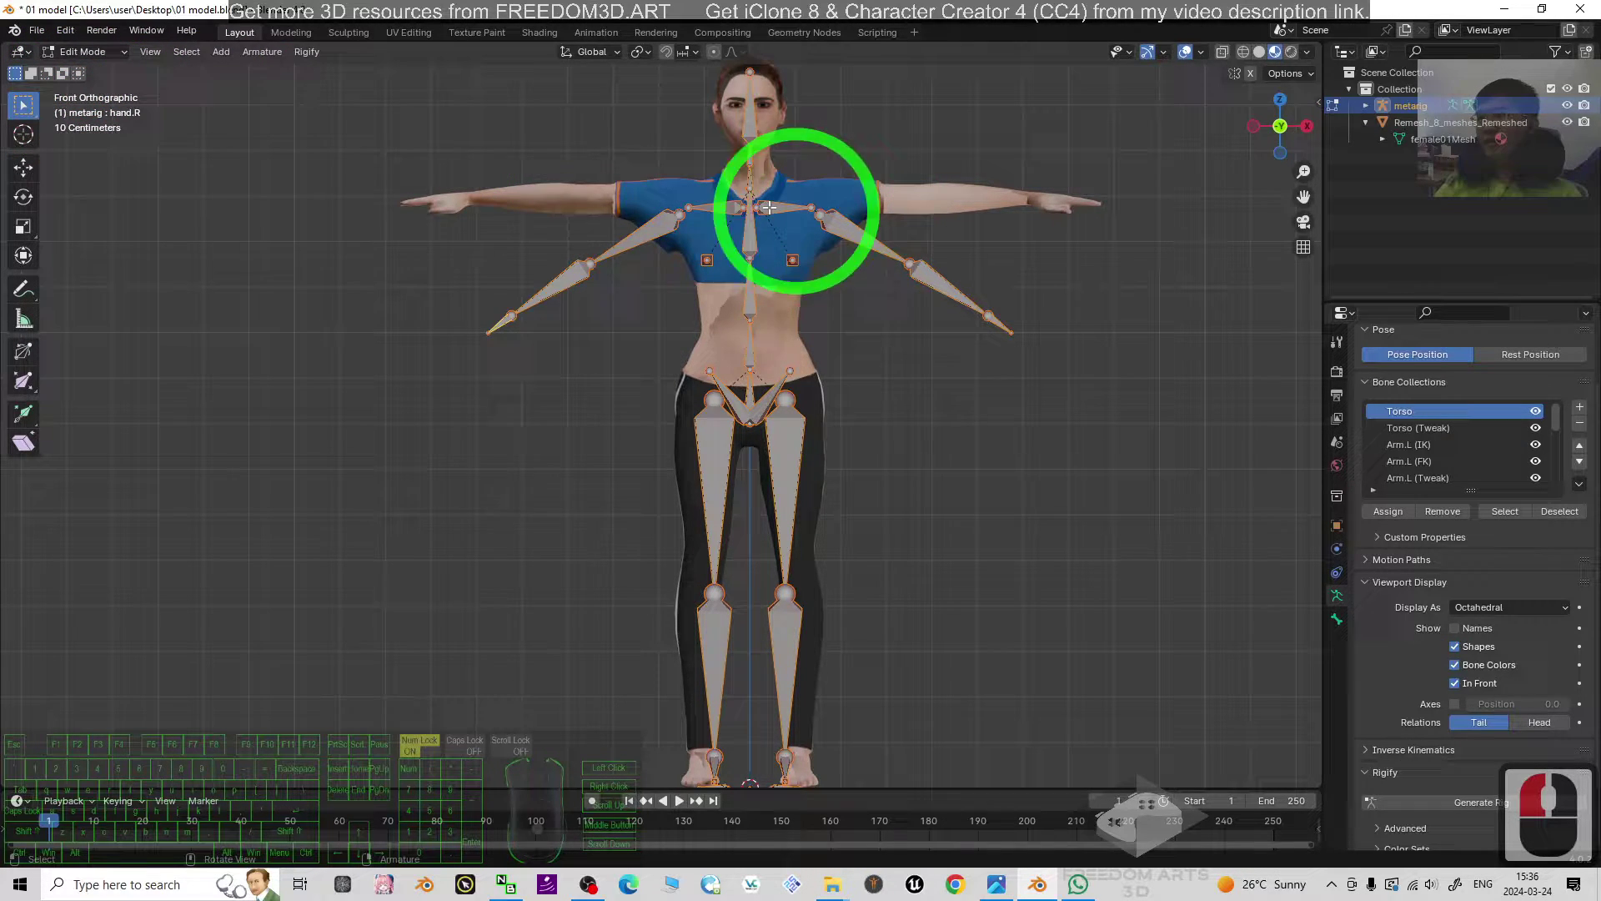
click(819, 216)
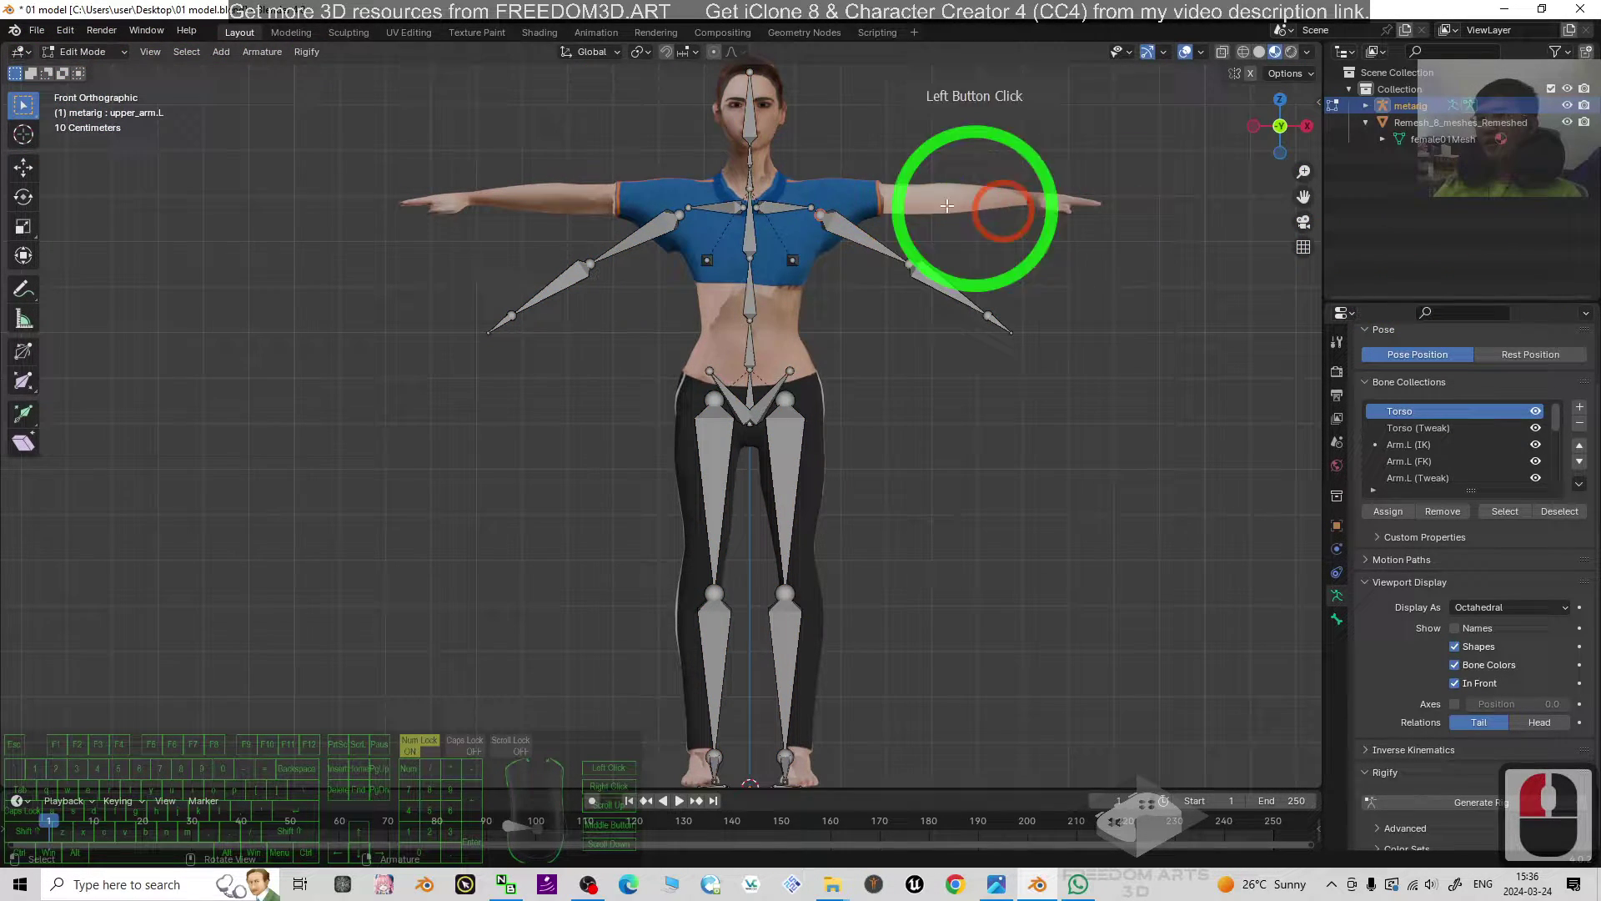
click(22, 170)
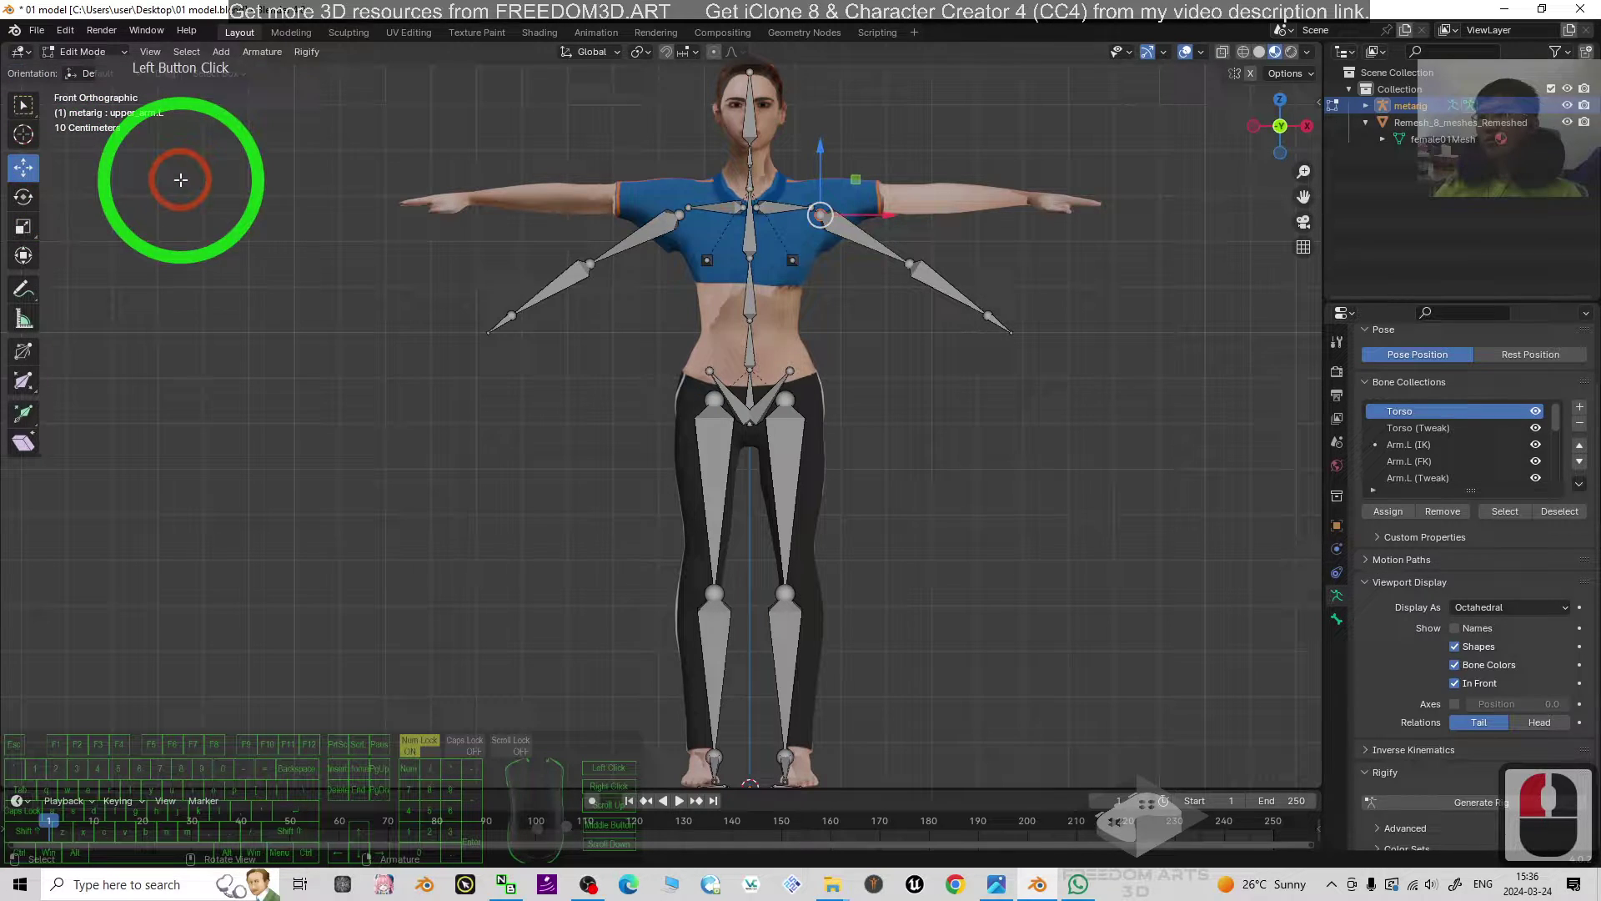
drag(861, 188, 861, 165)
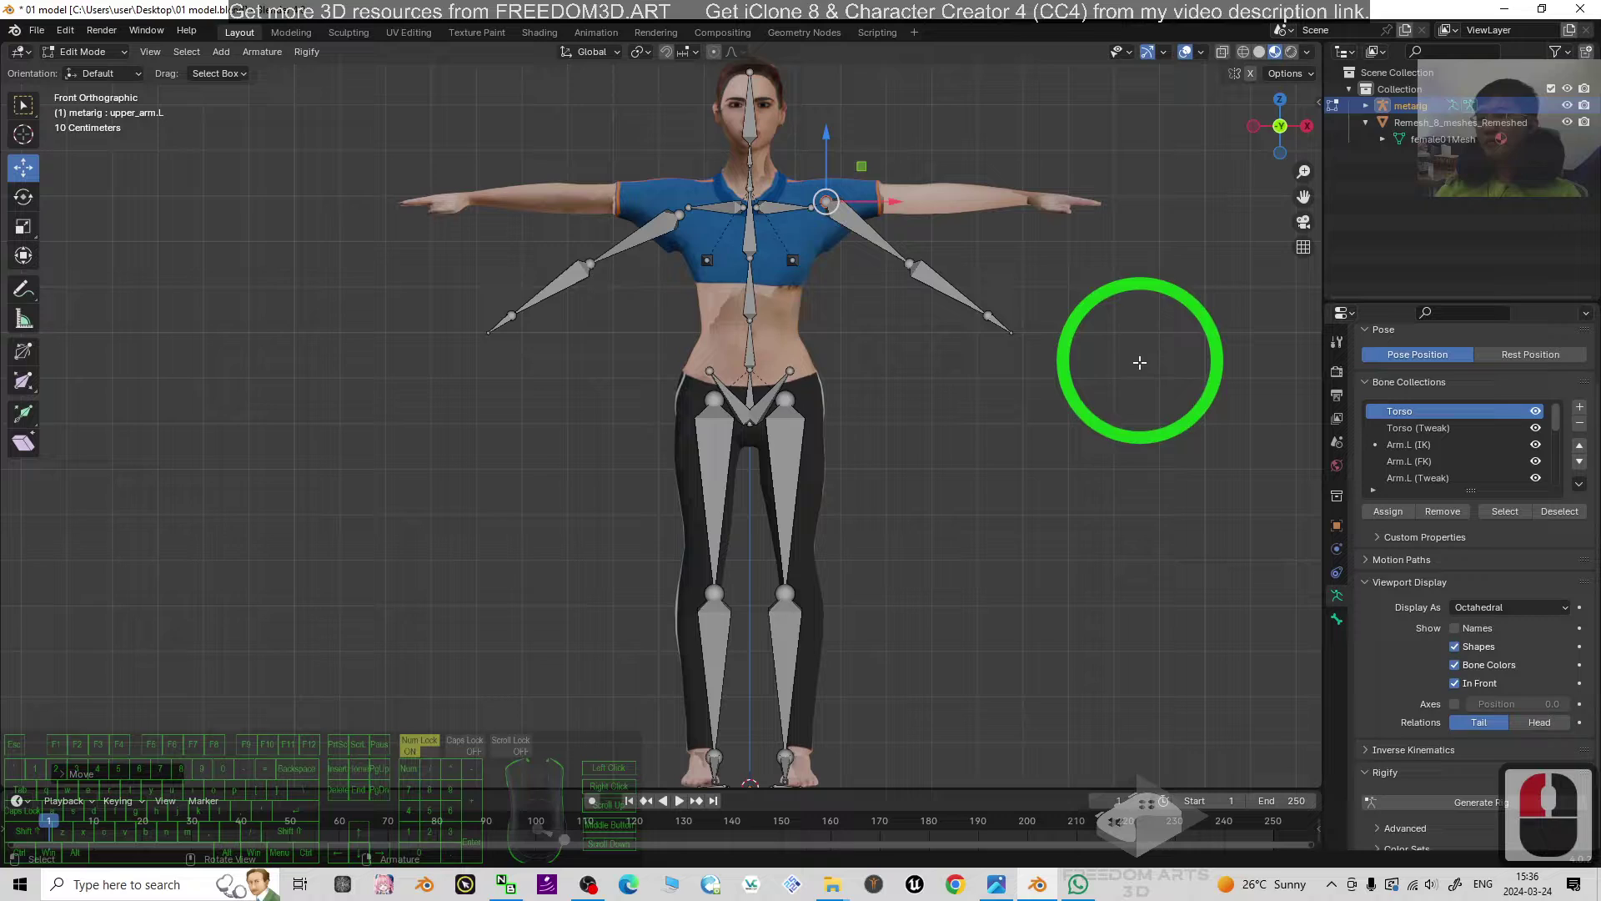
key(ctrl+z)
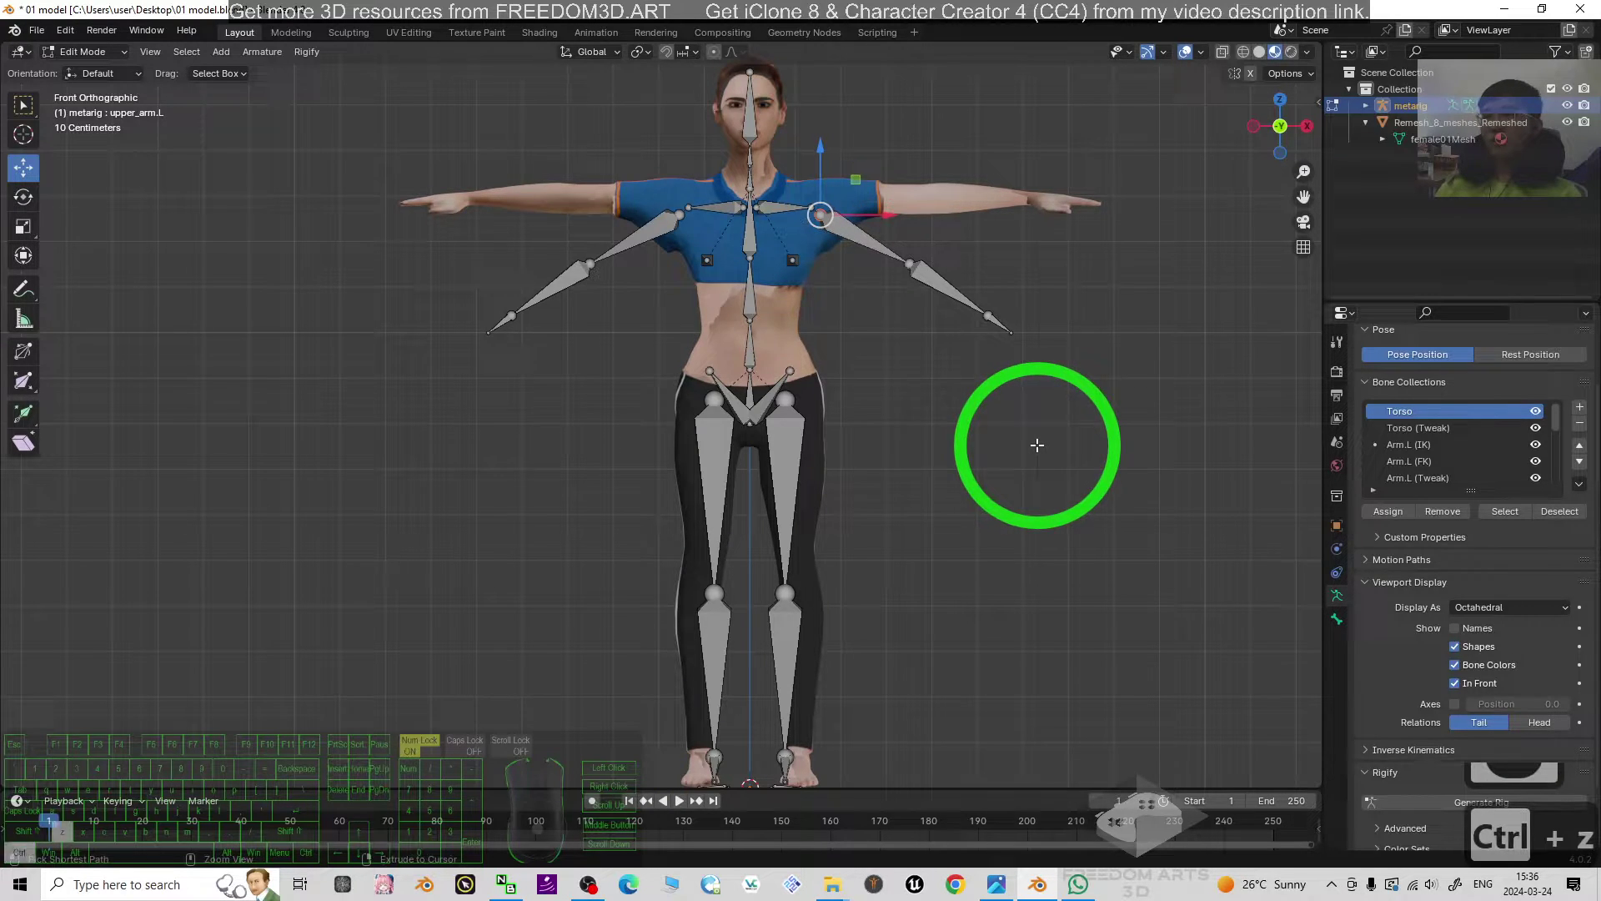
Enable X-Axis Mirror in the Options popover, then start grabbing the left shoulder joint
click(1285, 74)
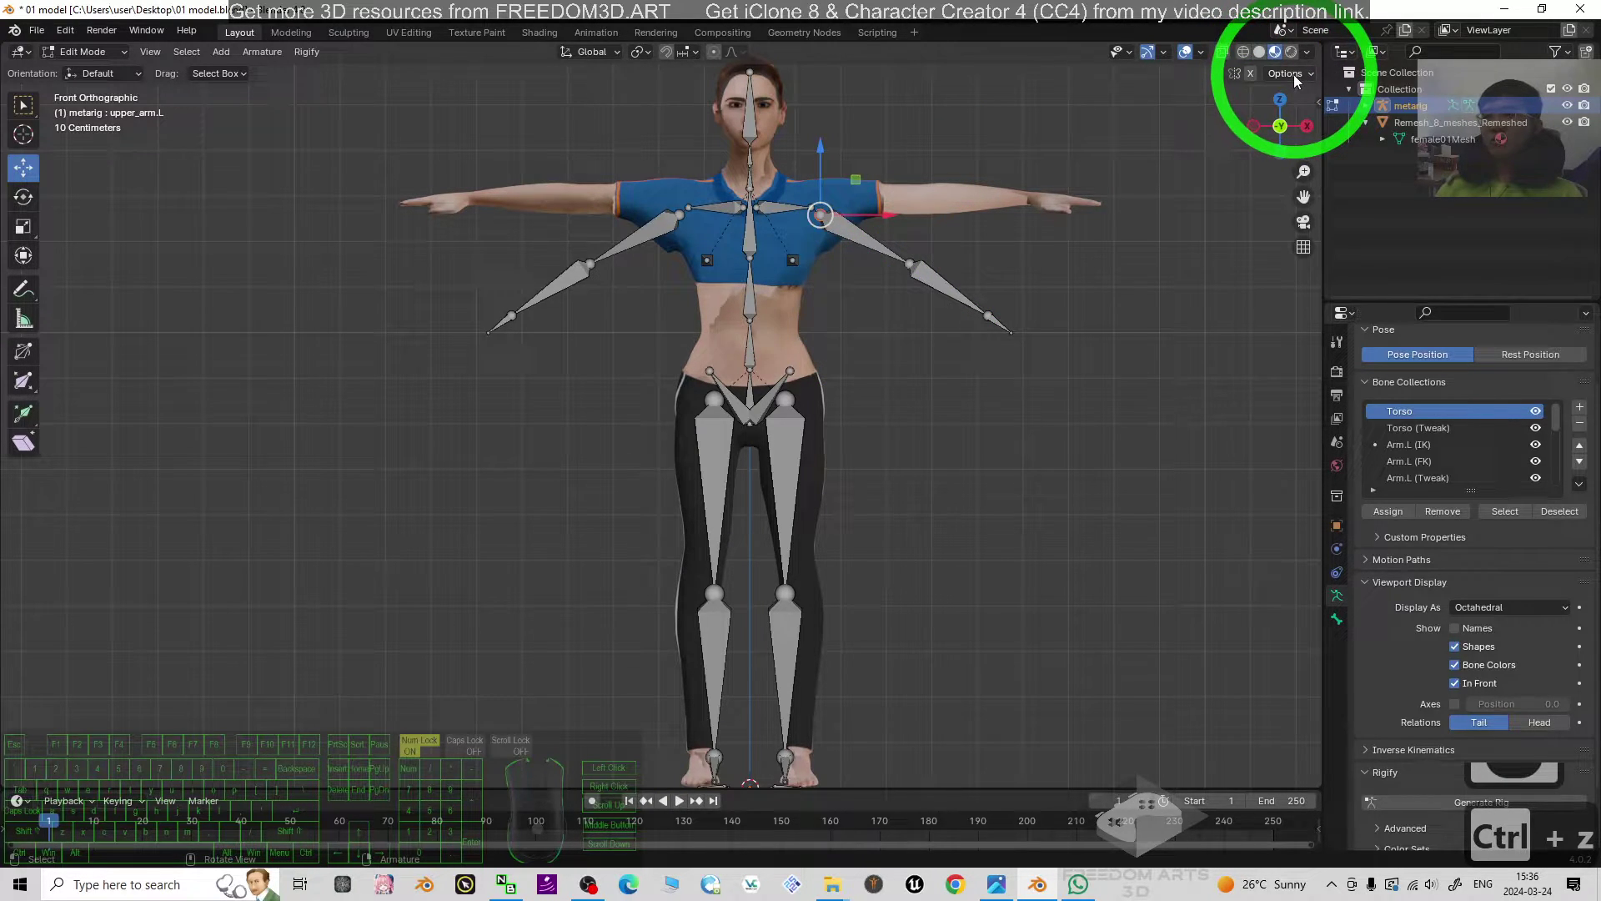
click(1213, 105)
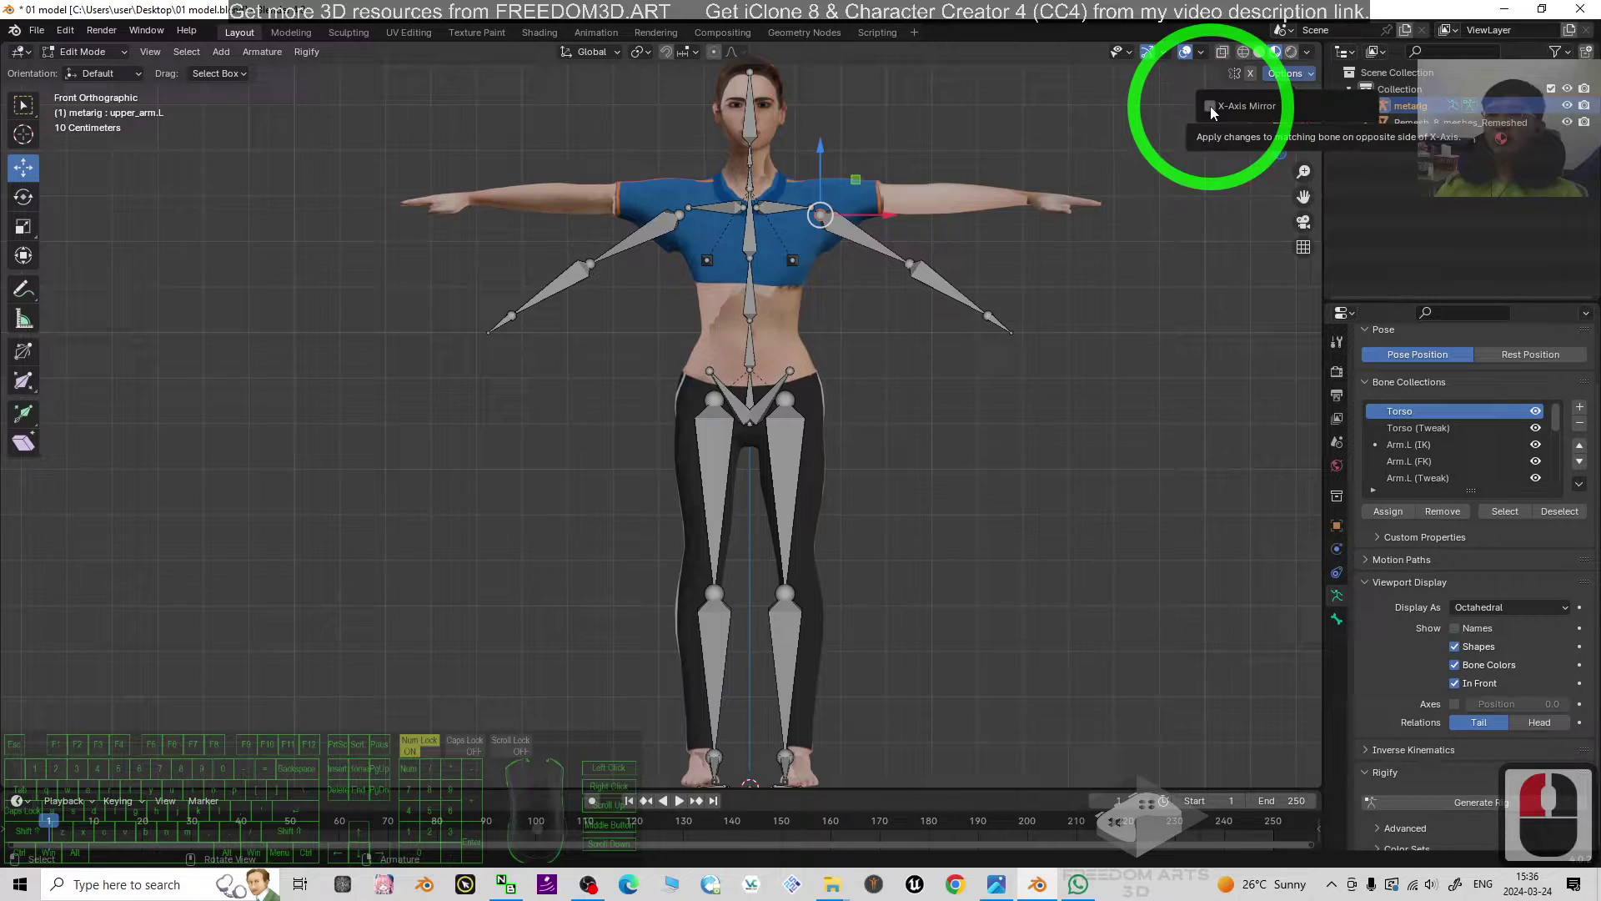
click(1211, 107)
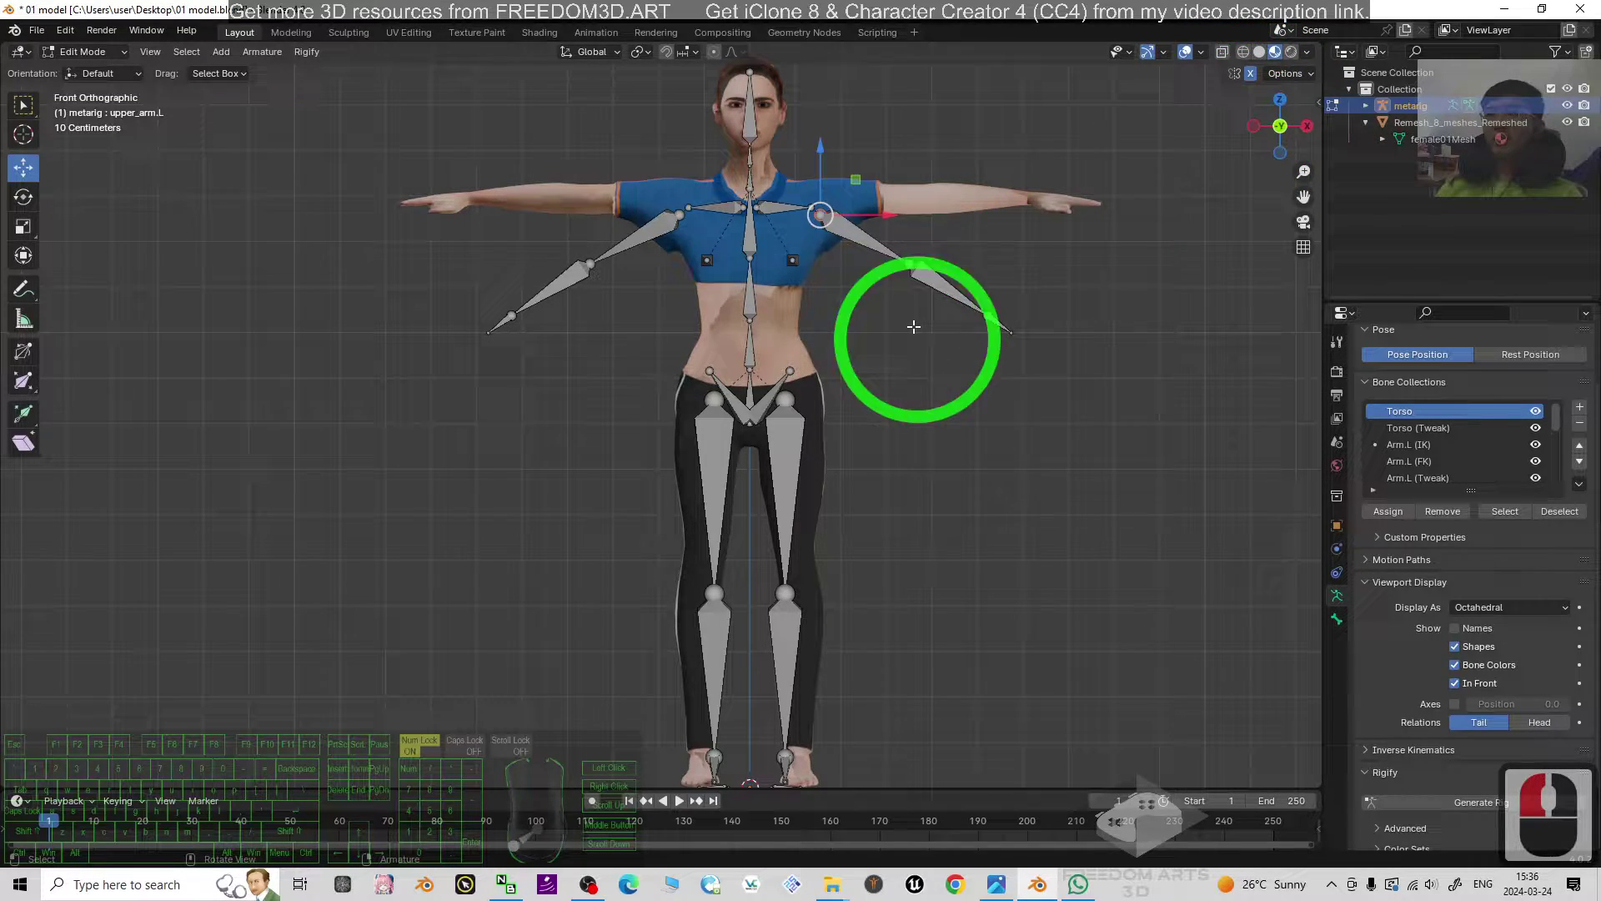
key(g)
Place the left shoulder joint on the body and start raising the elbow joint
click(875, 178)
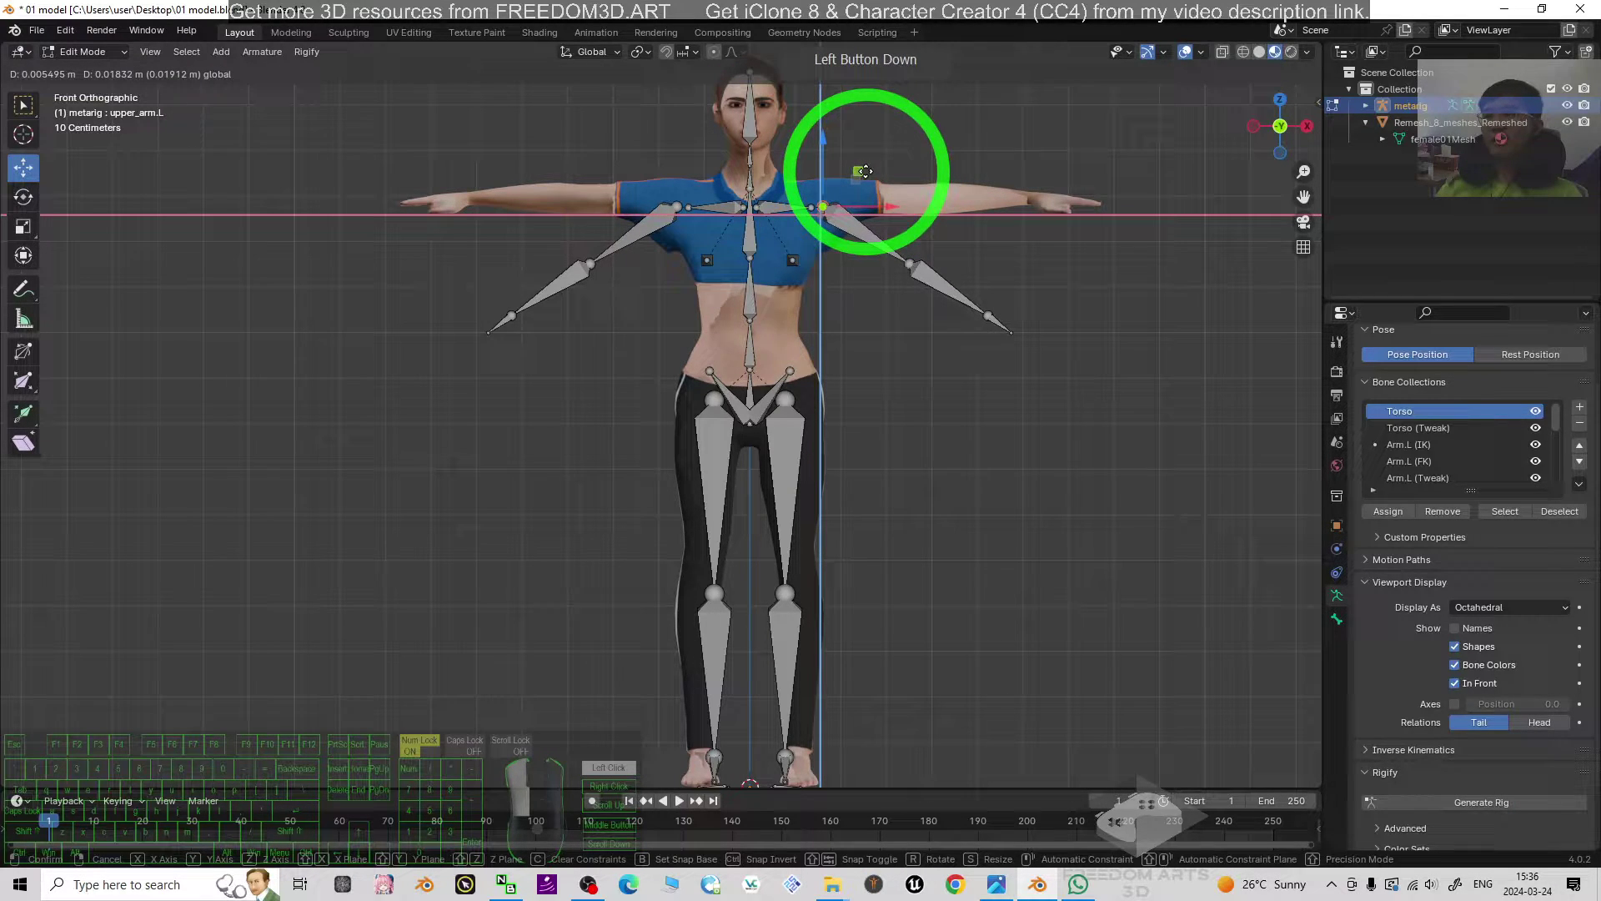
click(864, 171)
click(913, 264)
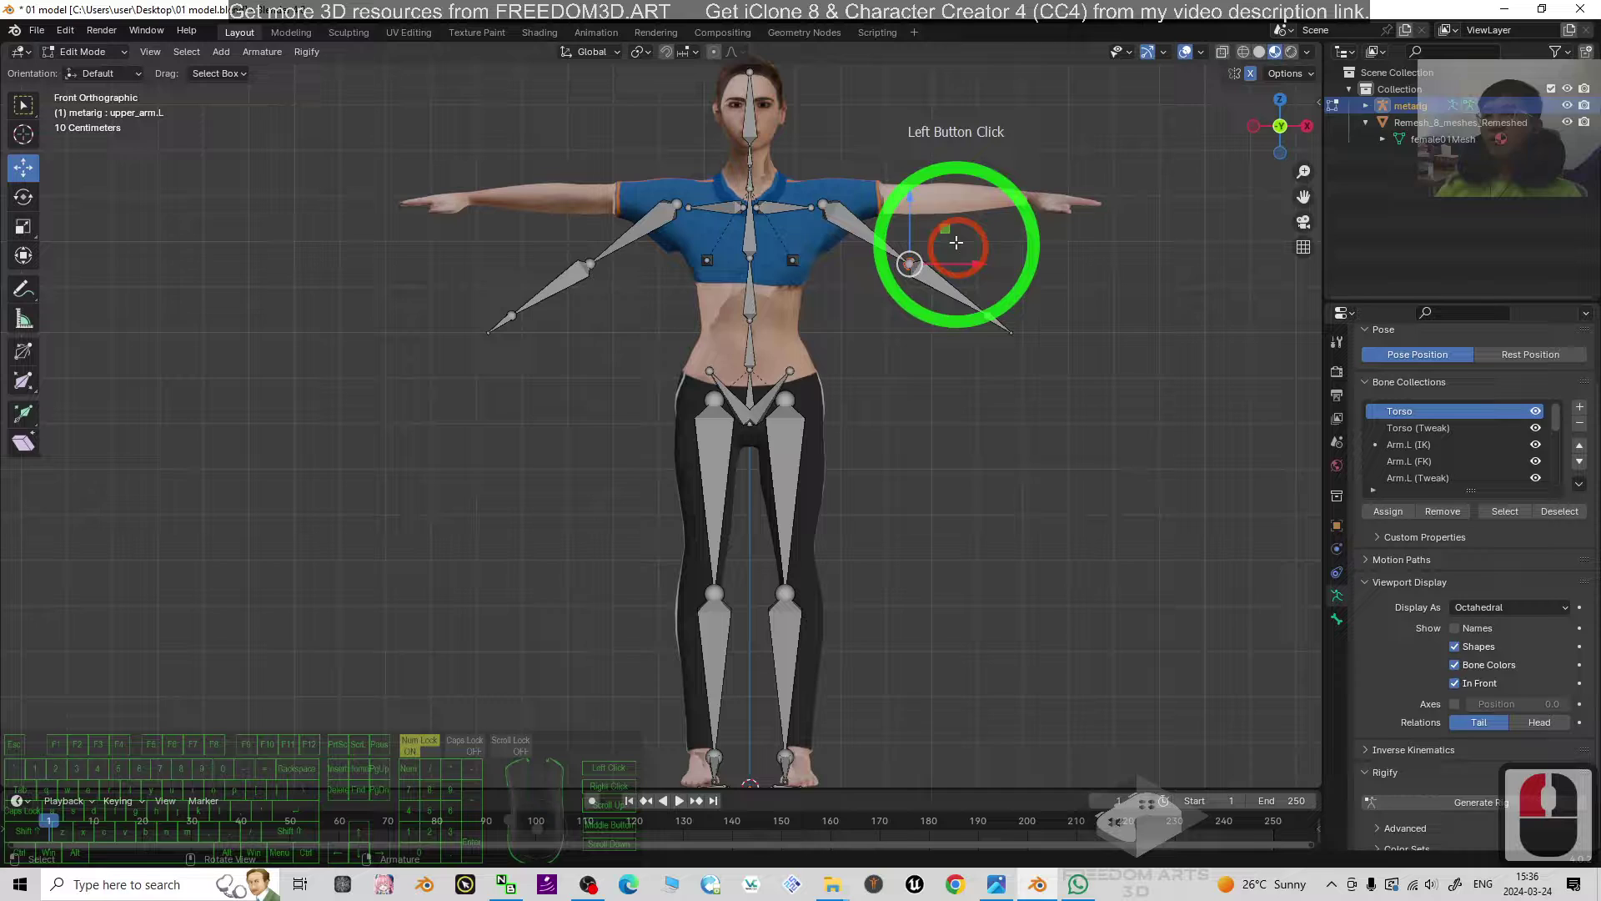
drag(946, 228, 954, 163)
Raise the forearm.L elbow and hand.L joints onto the avatar's outstretched arm
click(988, 313)
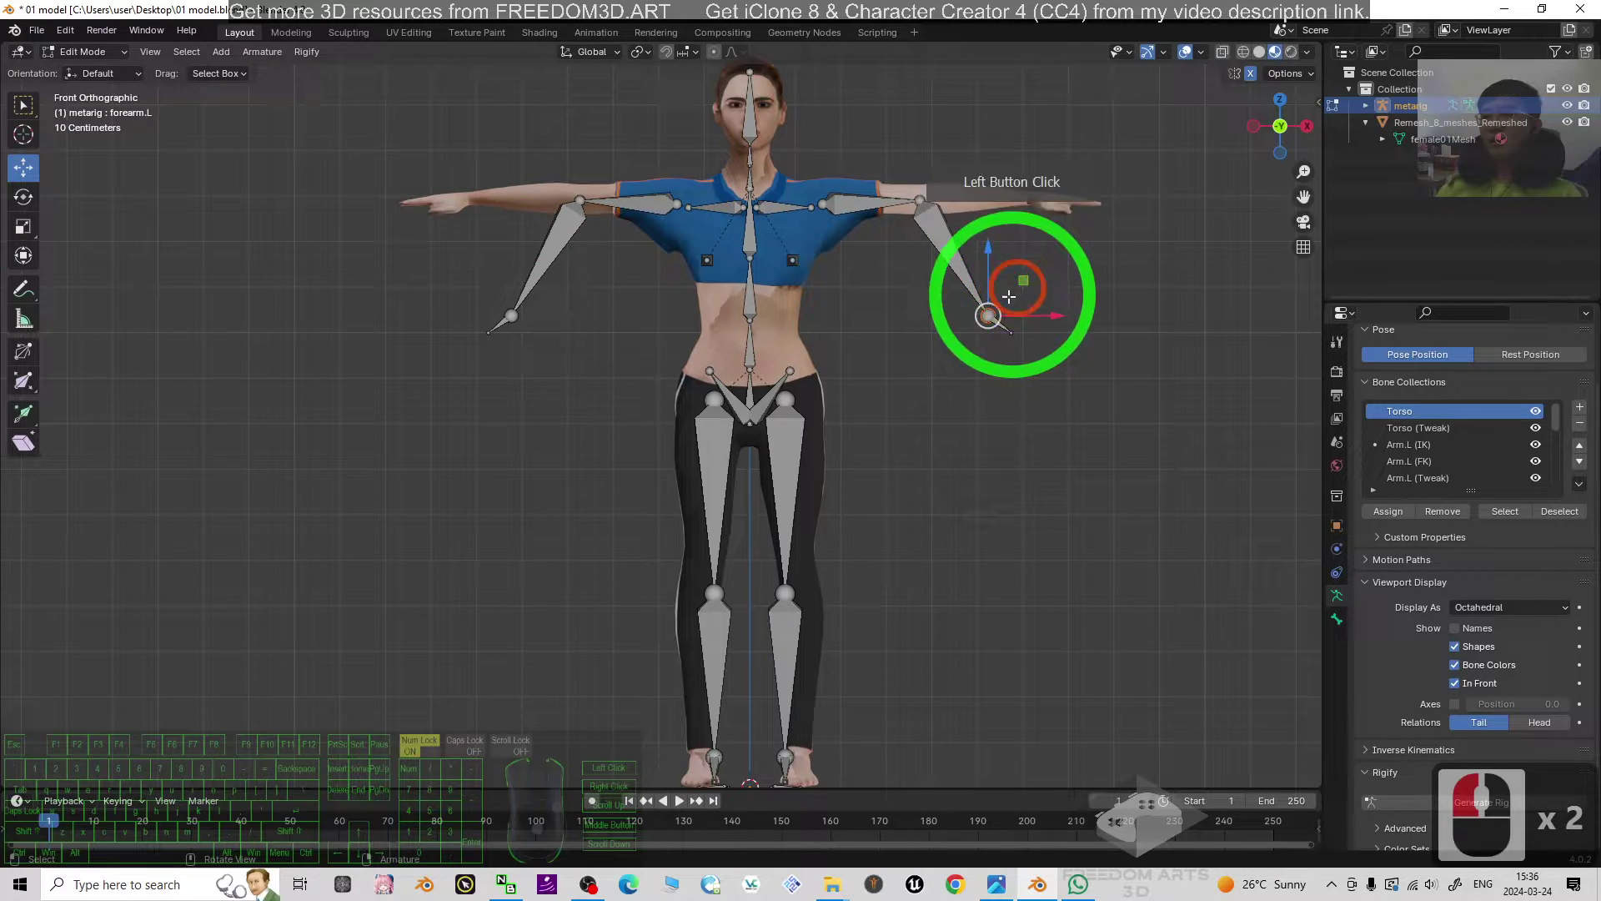
drag(989, 314, 1061, 161)
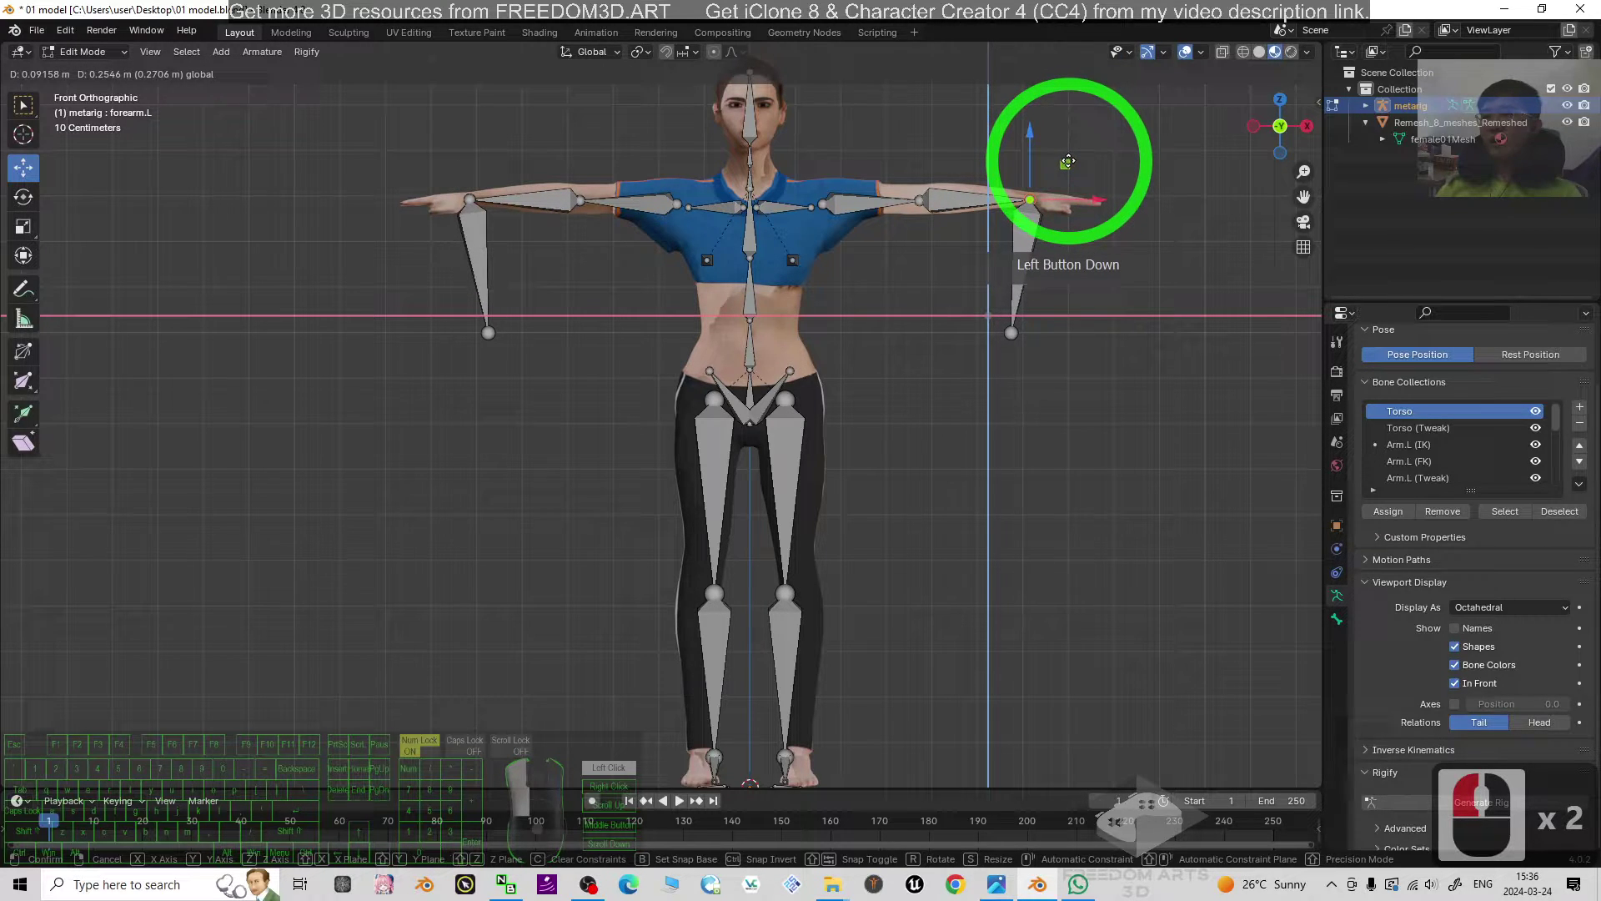
drag(1067, 163, 1067, 162)
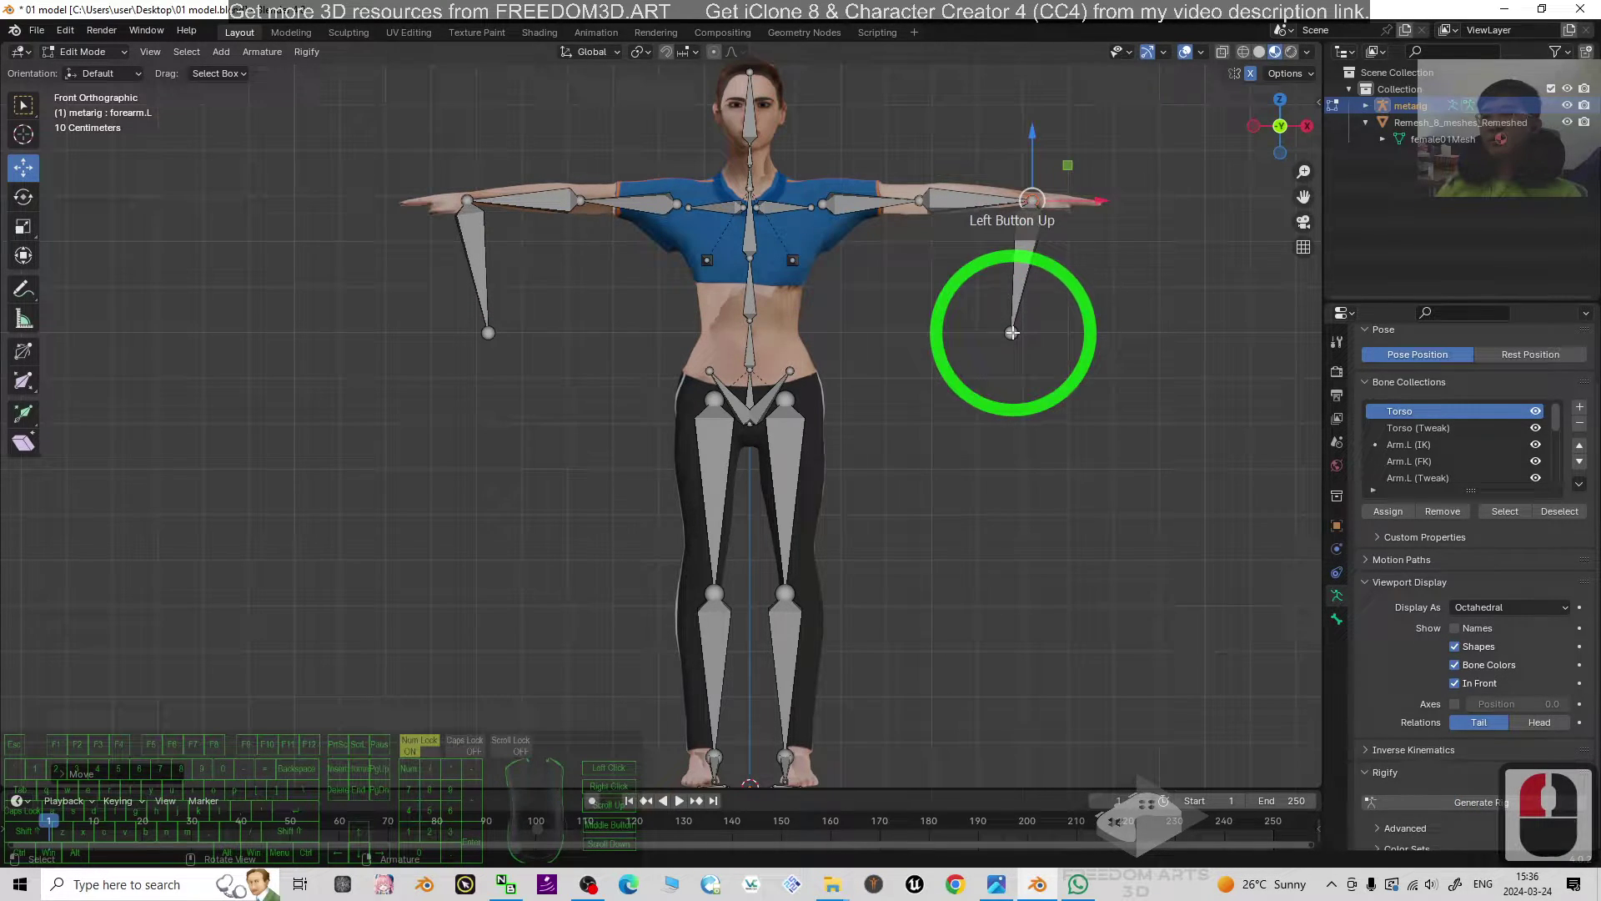
click(1046, 326)
drag(1047, 325, 1134, 166)
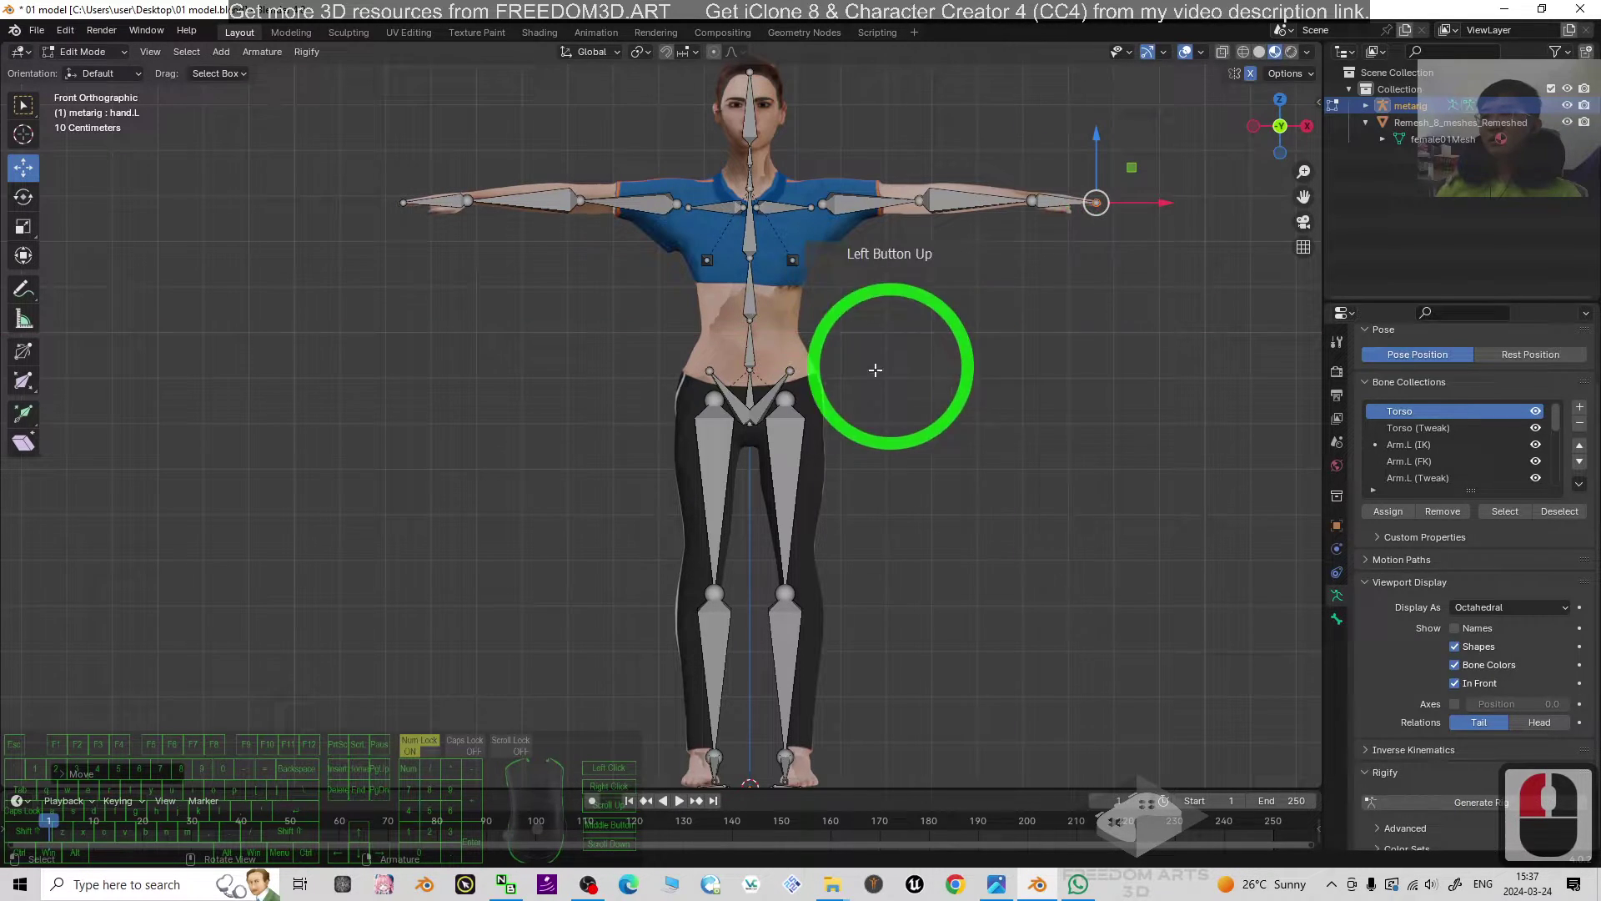
click(786, 400)
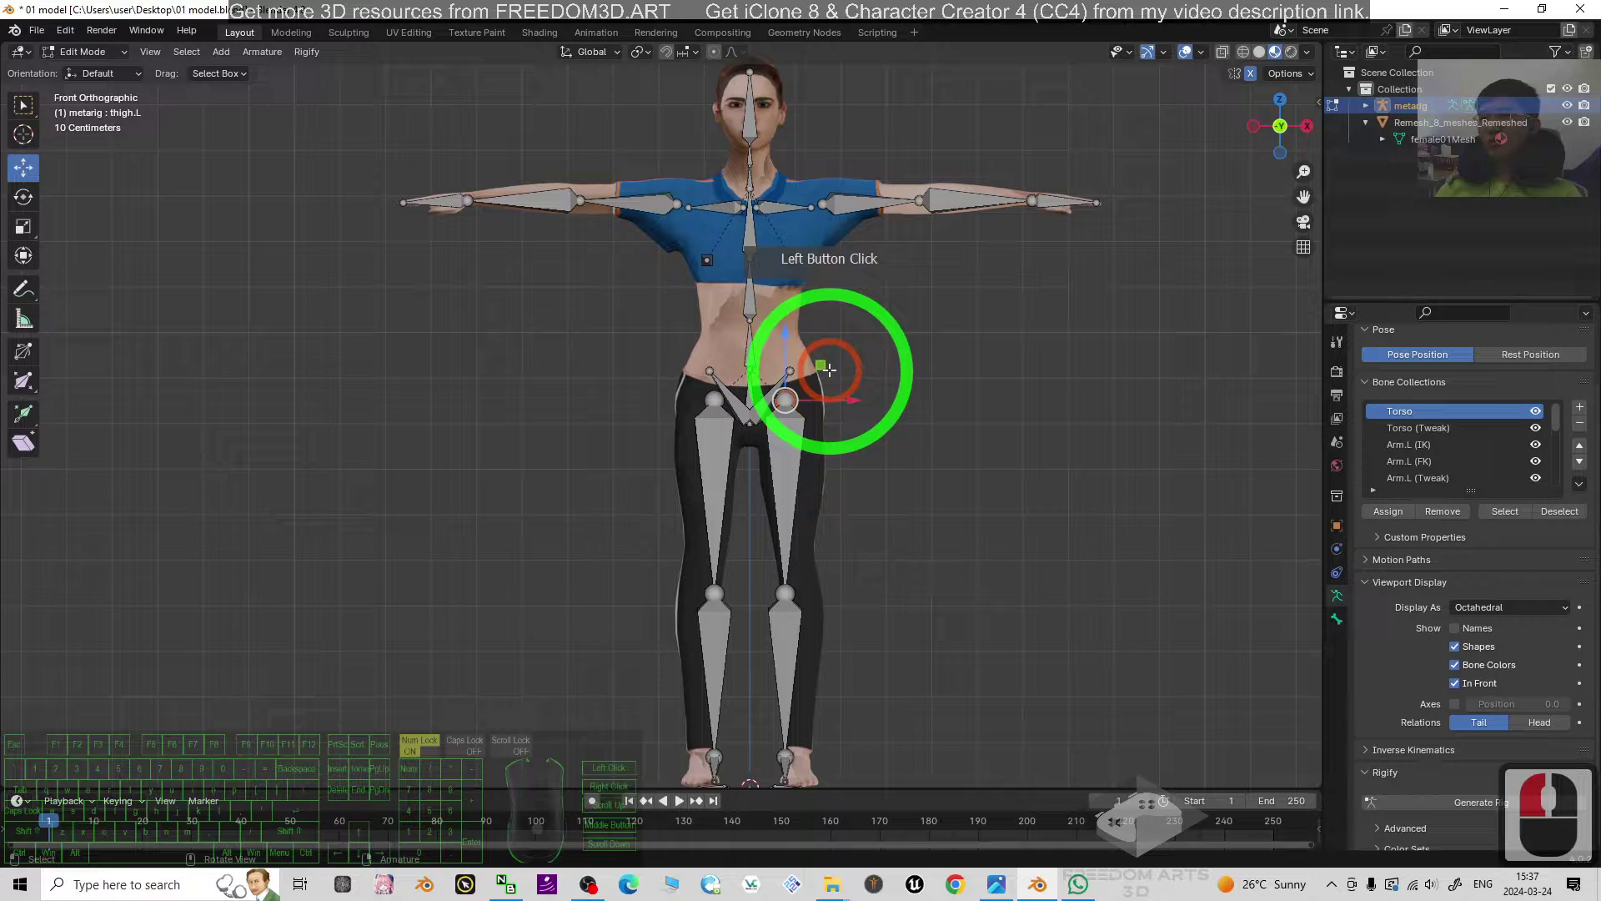
Move the left hip, knee and ankle joints onto the matching points of the avatar's leg
drag(796, 395, 837, 360)
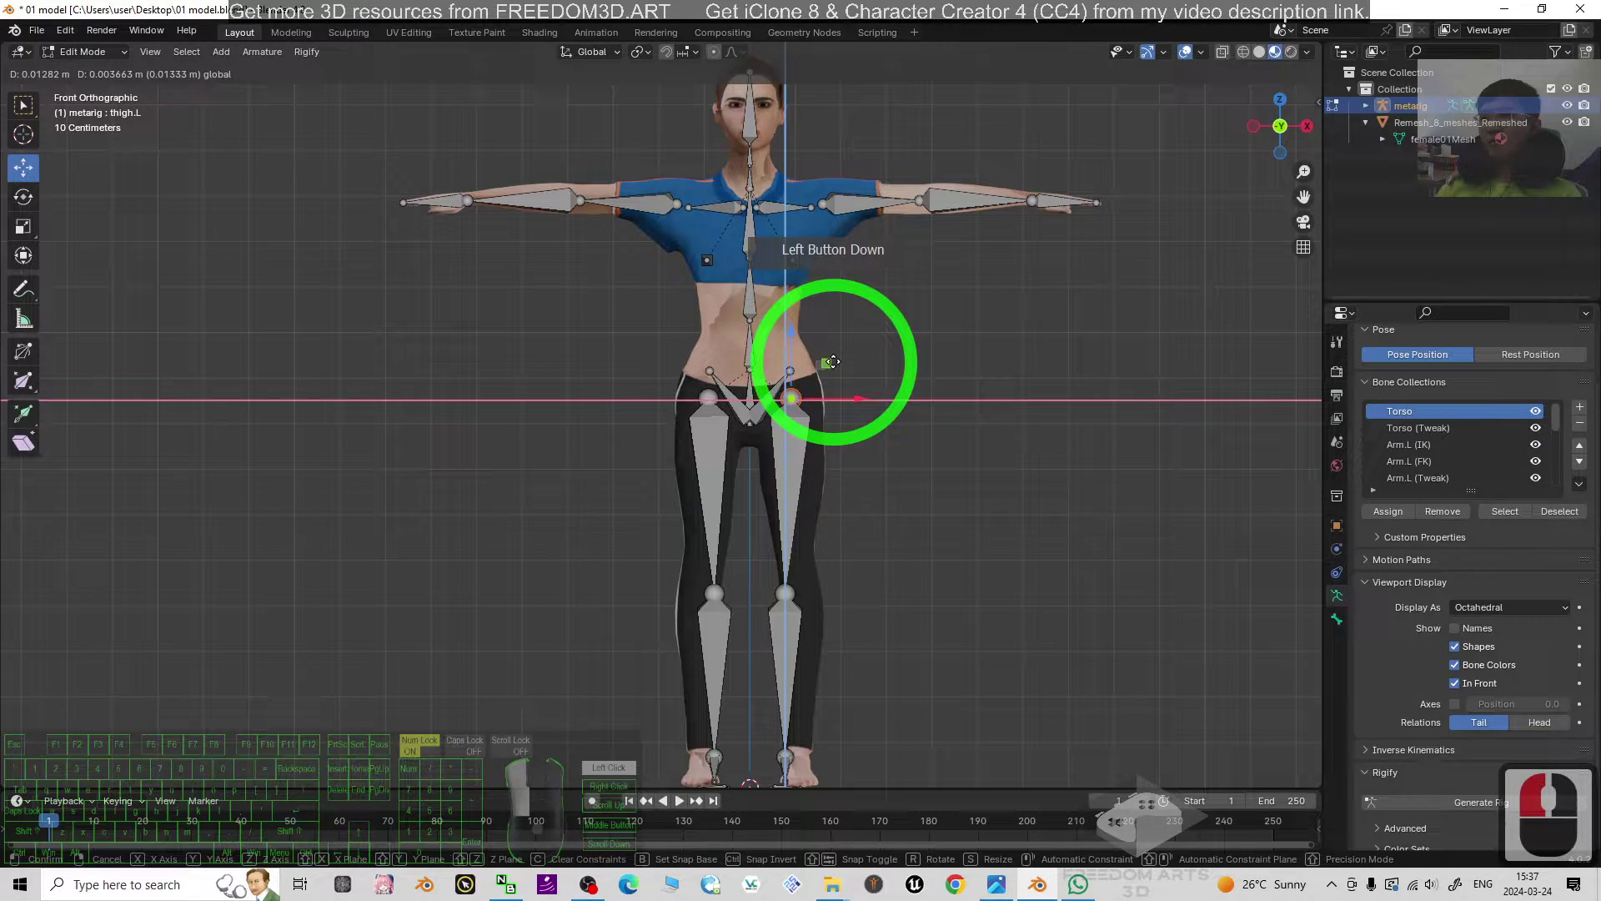
drag(831, 362, 788, 398)
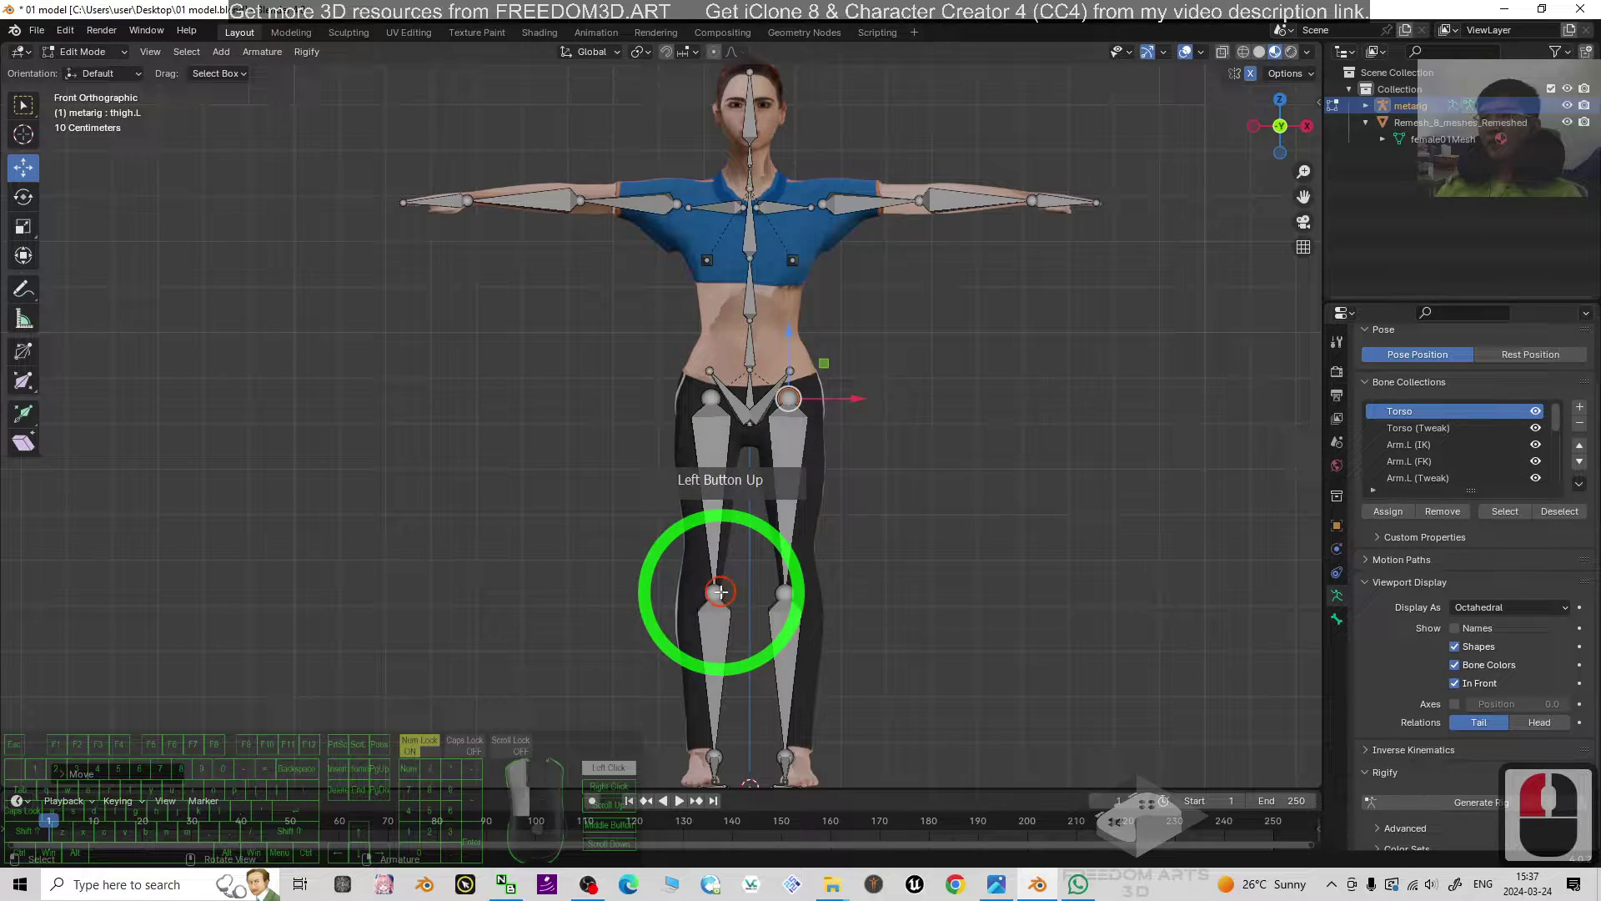
click(718, 590)
drag(720, 588, 738, 517)
scroll(738, 564, down, 1)
click(705, 691)
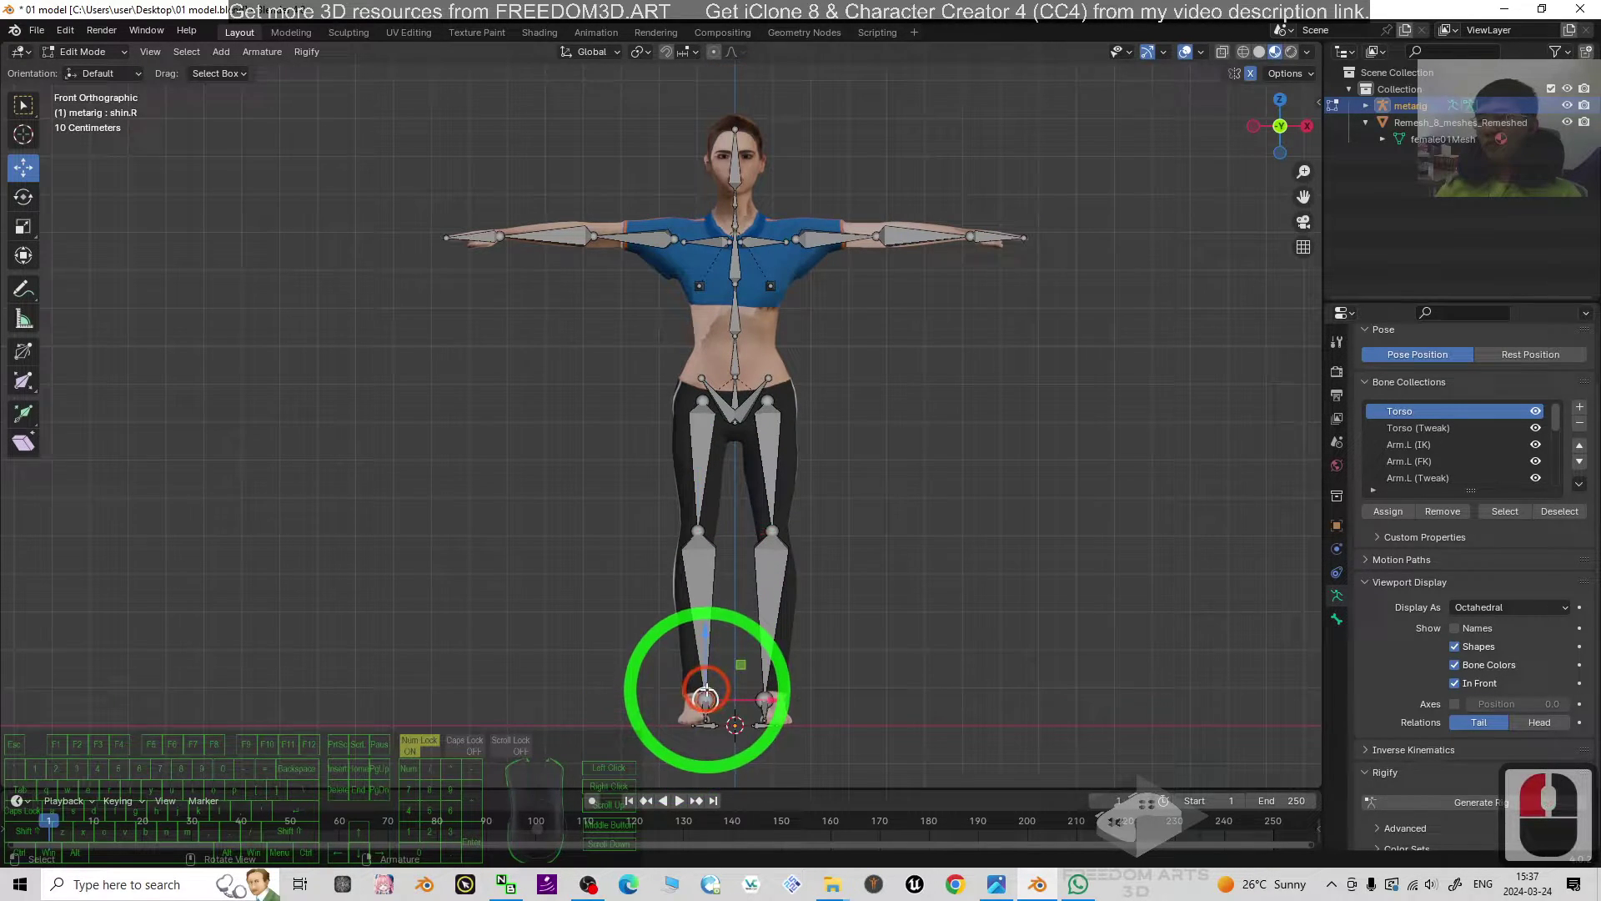
drag(705, 693, 729, 668)
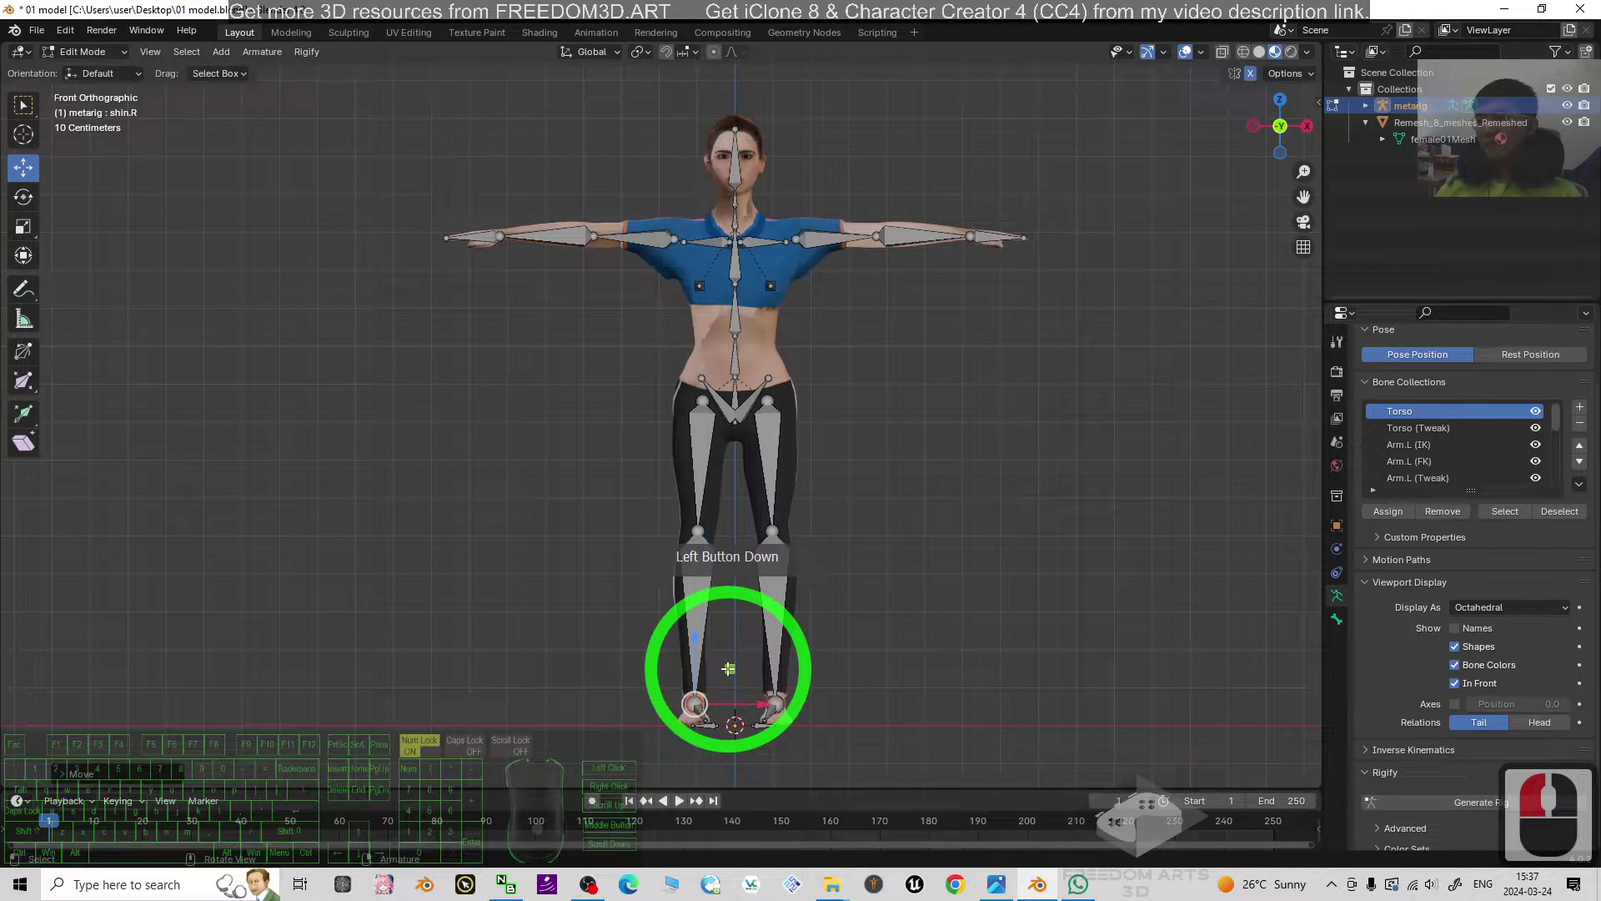
drag(730, 666, 730, 667)
scroll(957, 679, up, 2)
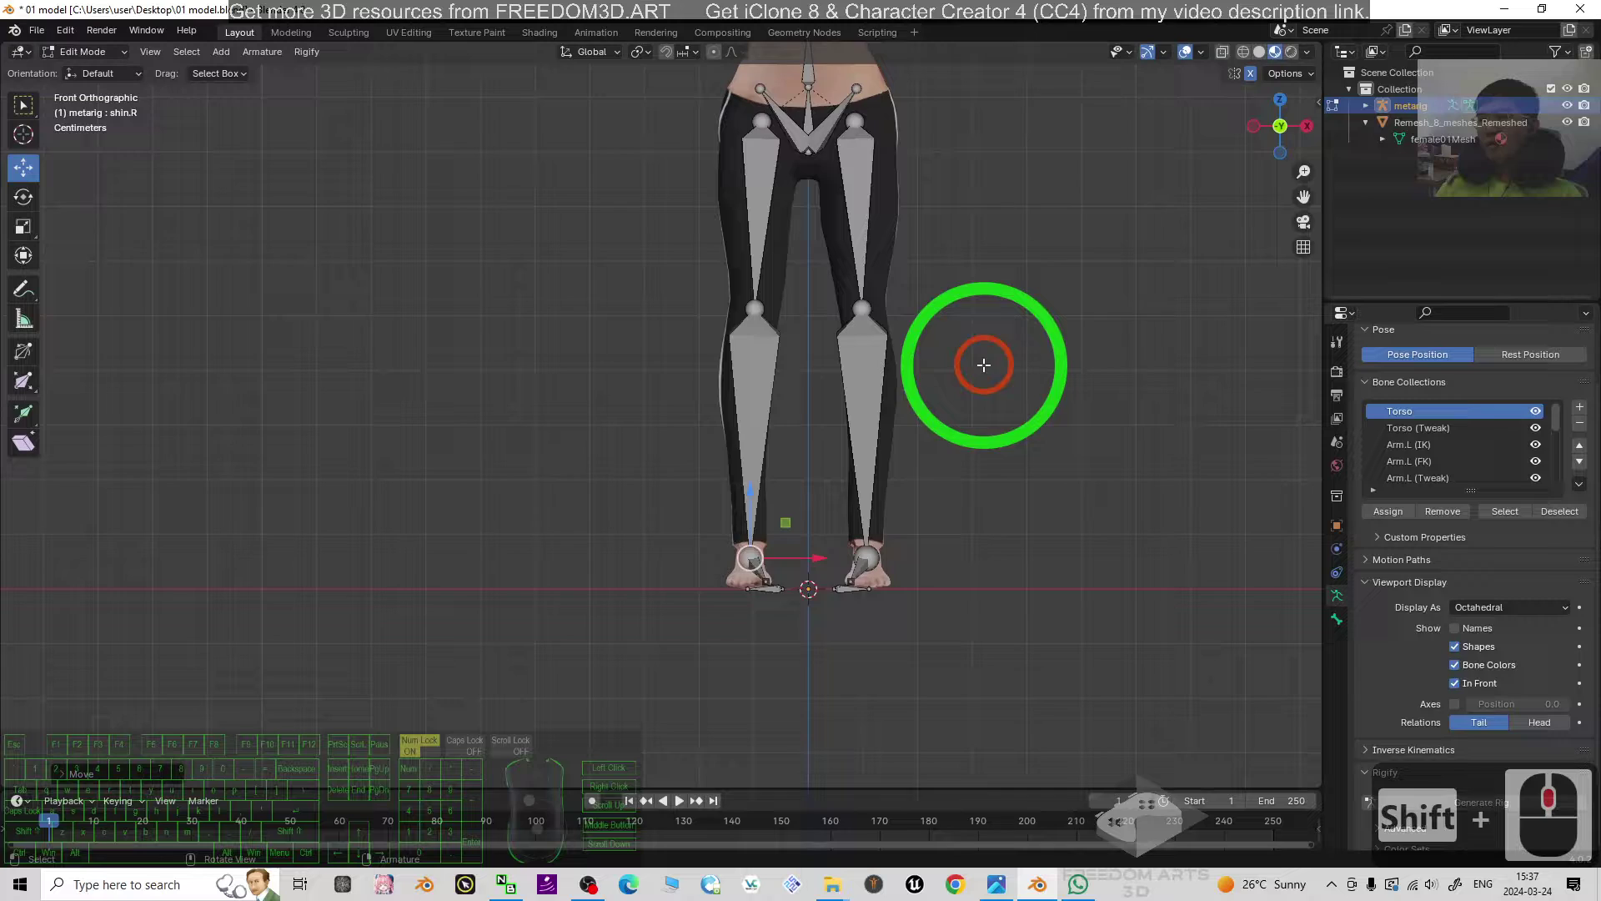
Delete the heel.02.R bone from the right foot
middle_drag(957, 680, 1001, 476)
scroll(1114, 638, up, 5)
shift+middle_drag(1128, 539, 777, 500)
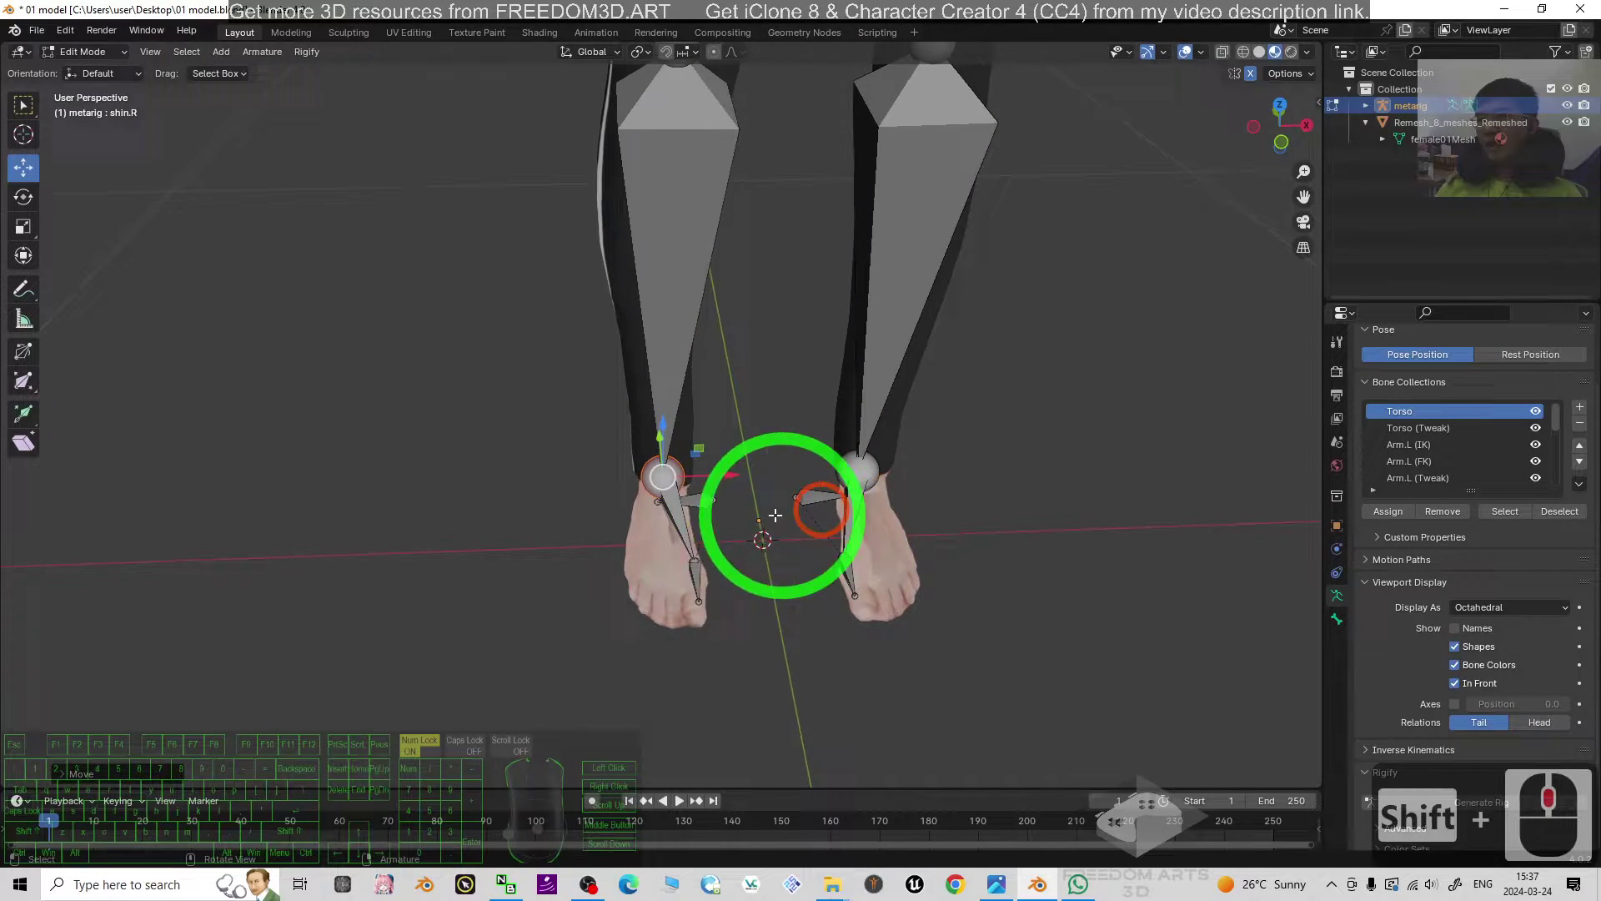
click(764, 540)
key(Delete)
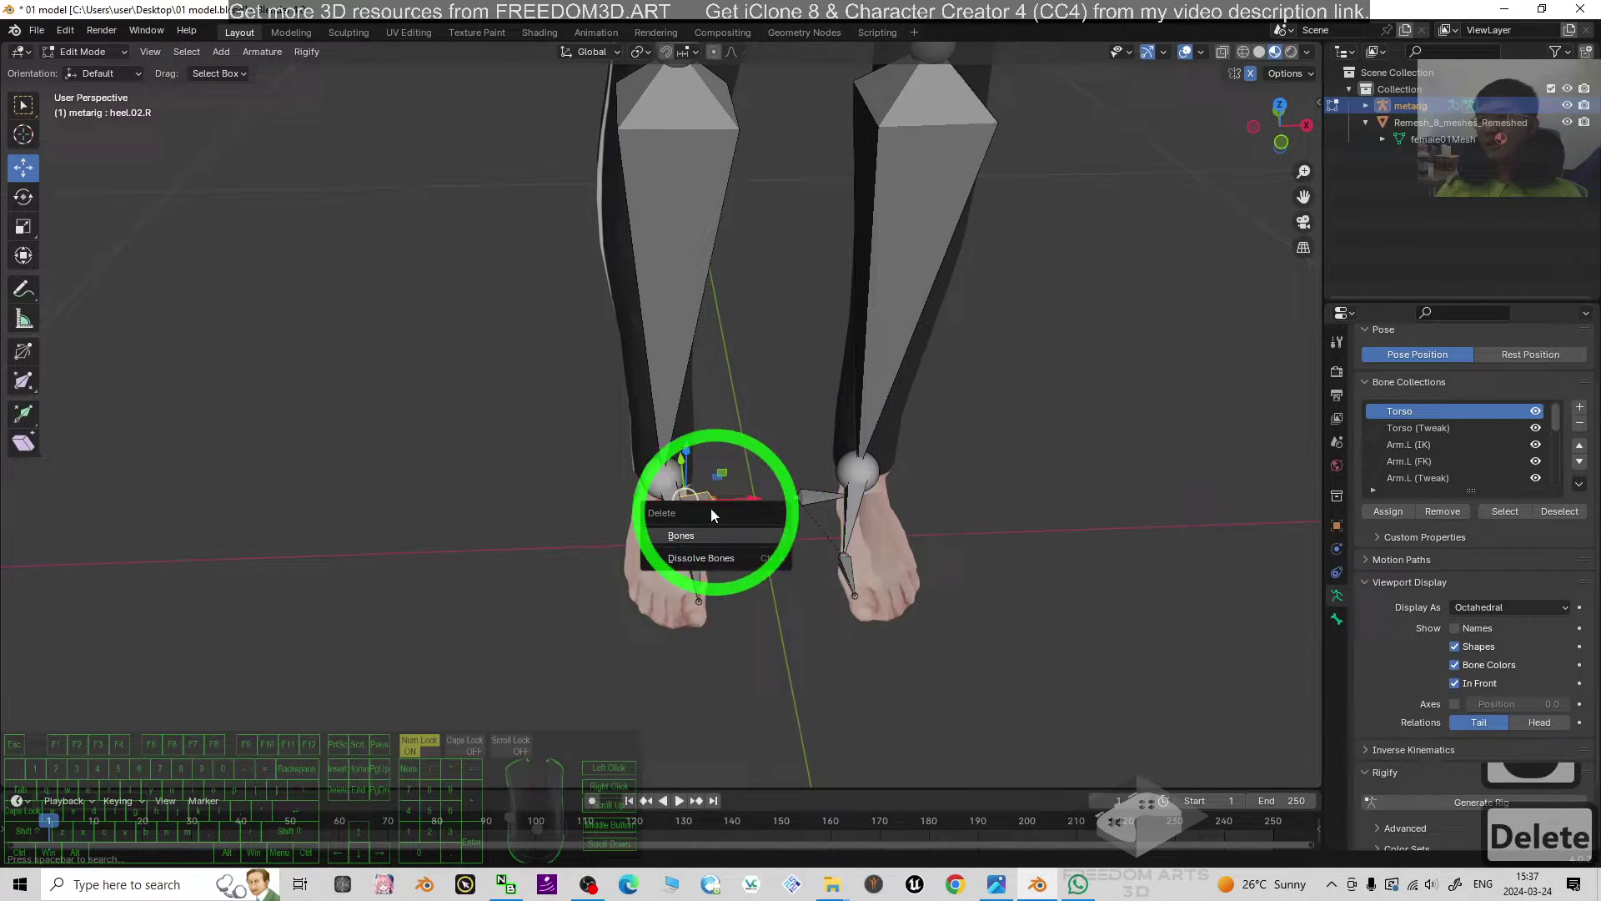
click(683, 535)
Move the foot.R and toe.R joints onto the avatar's foot and toes
click(691, 563)
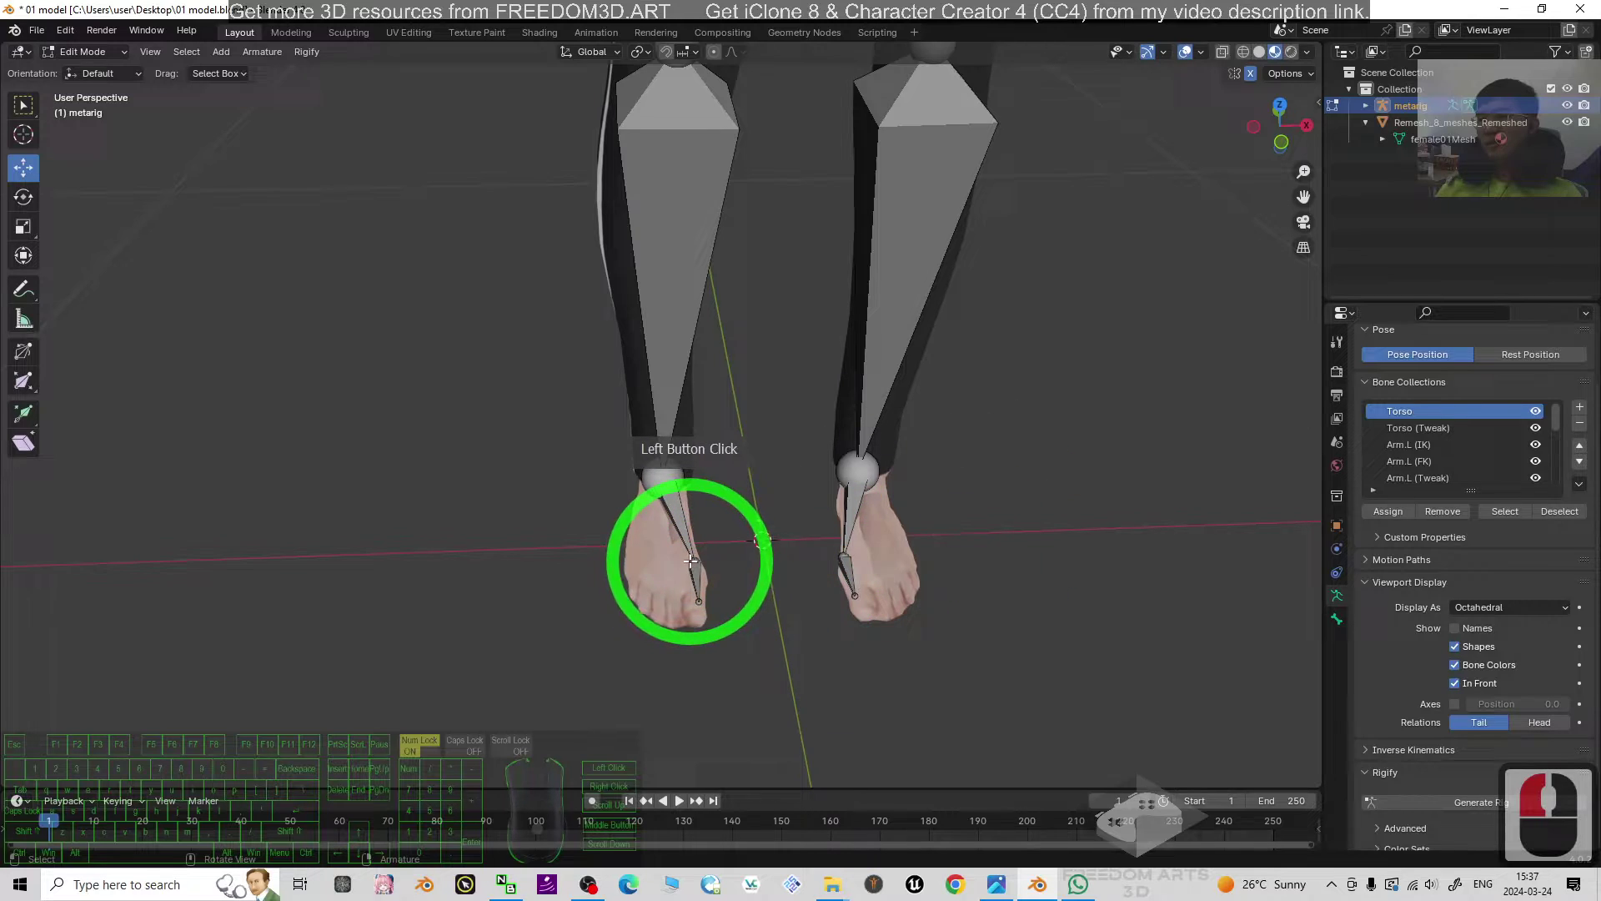
click(739, 551)
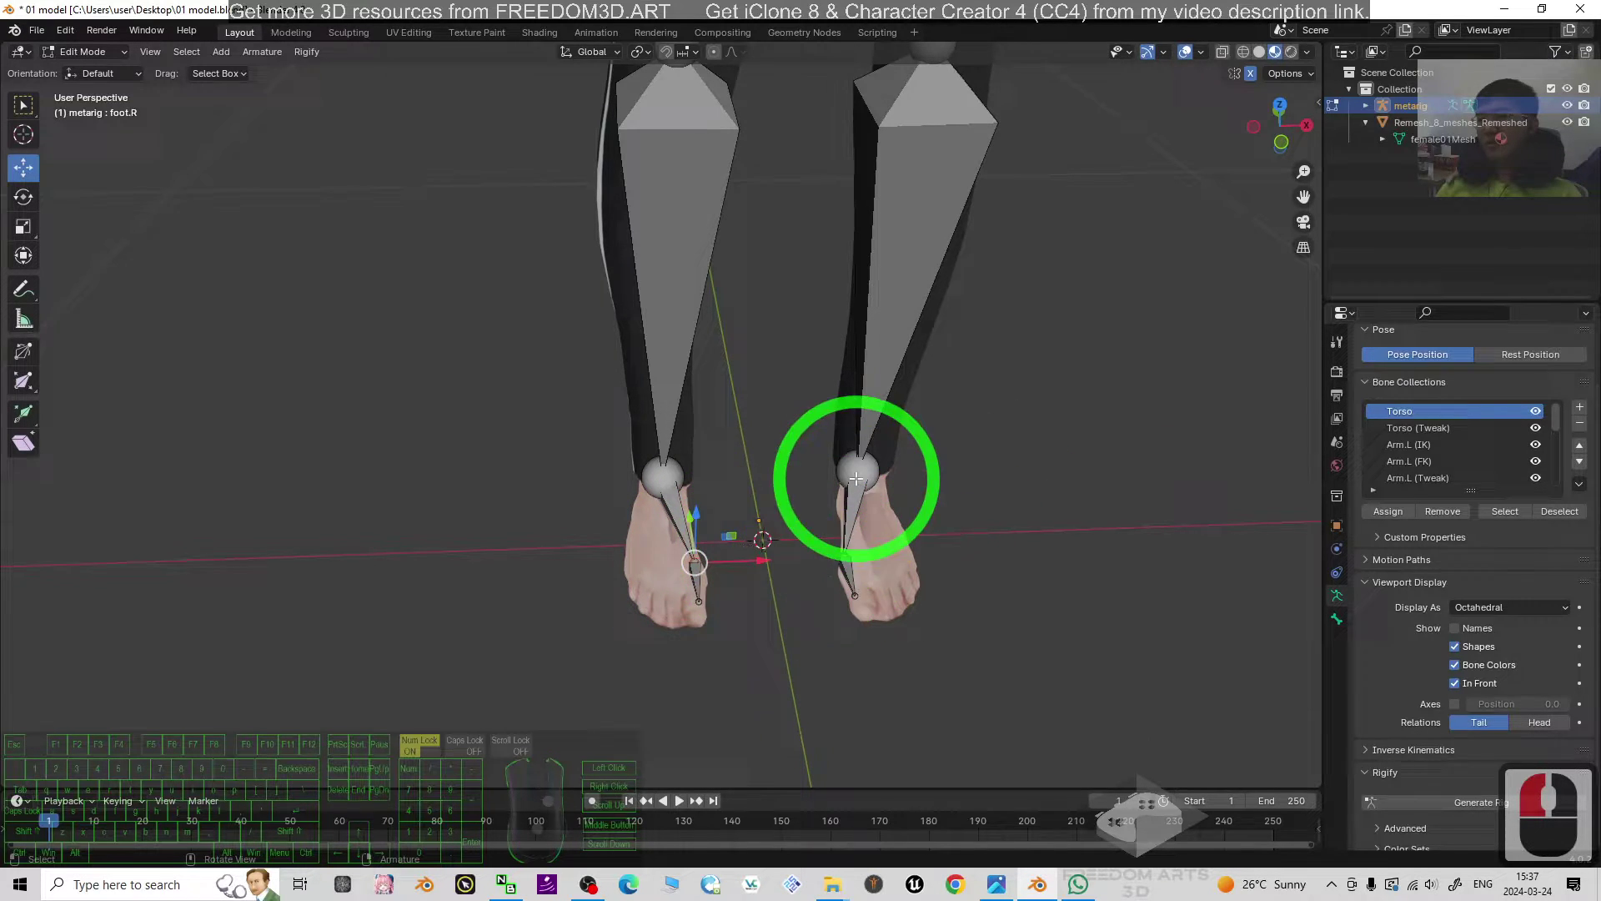
middle_drag(863, 475, 869, 524)
key(g)
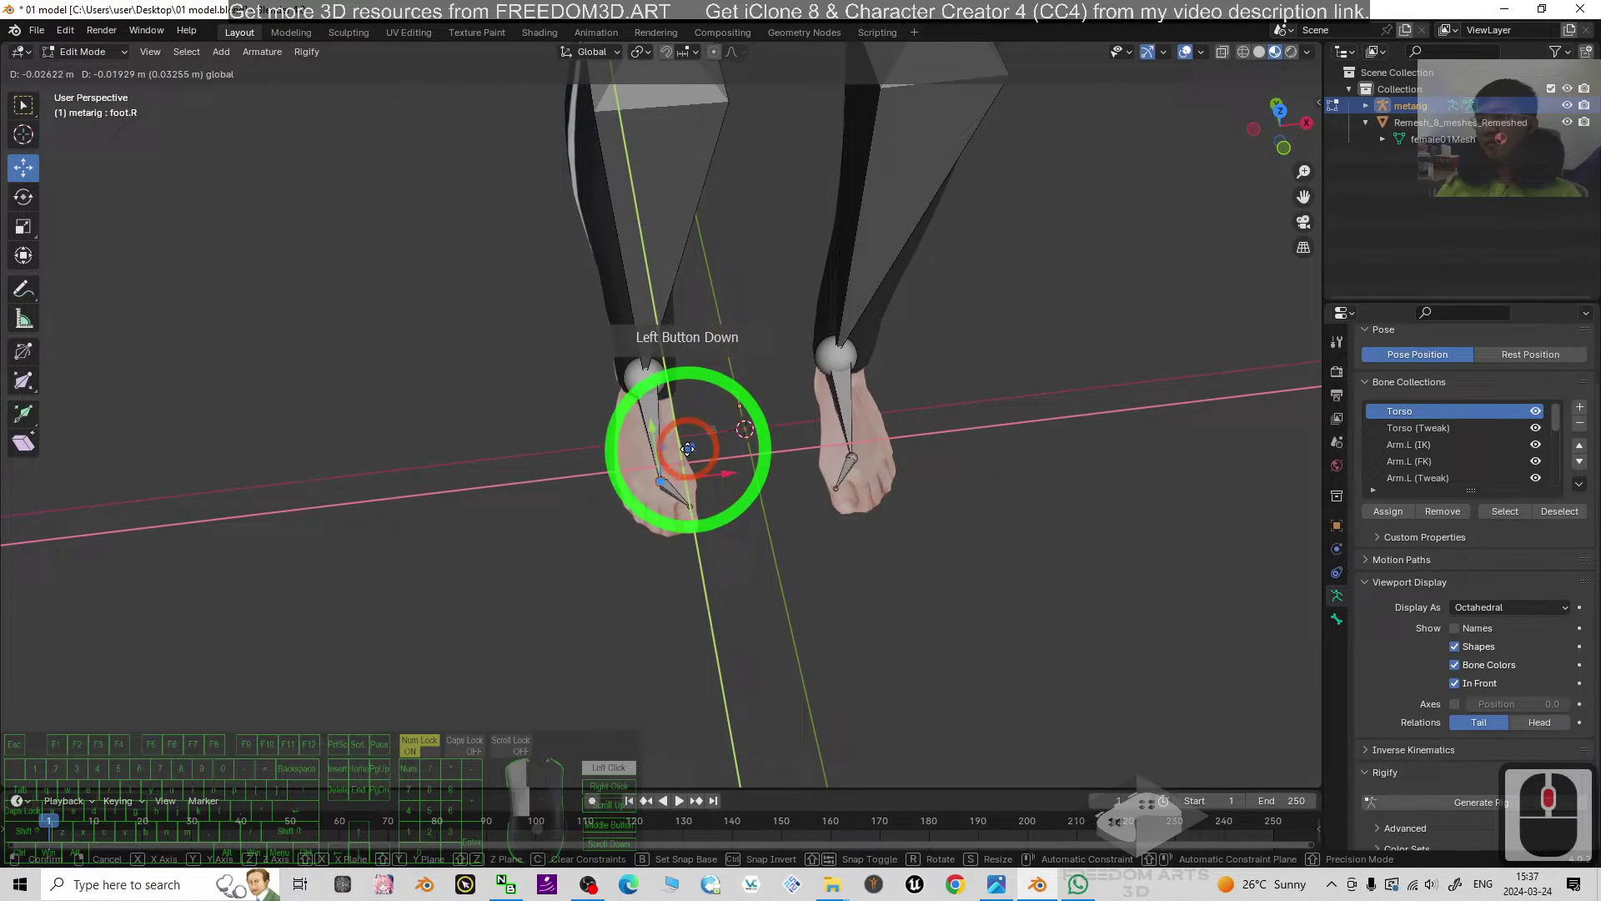
click(688, 447)
click(692, 503)
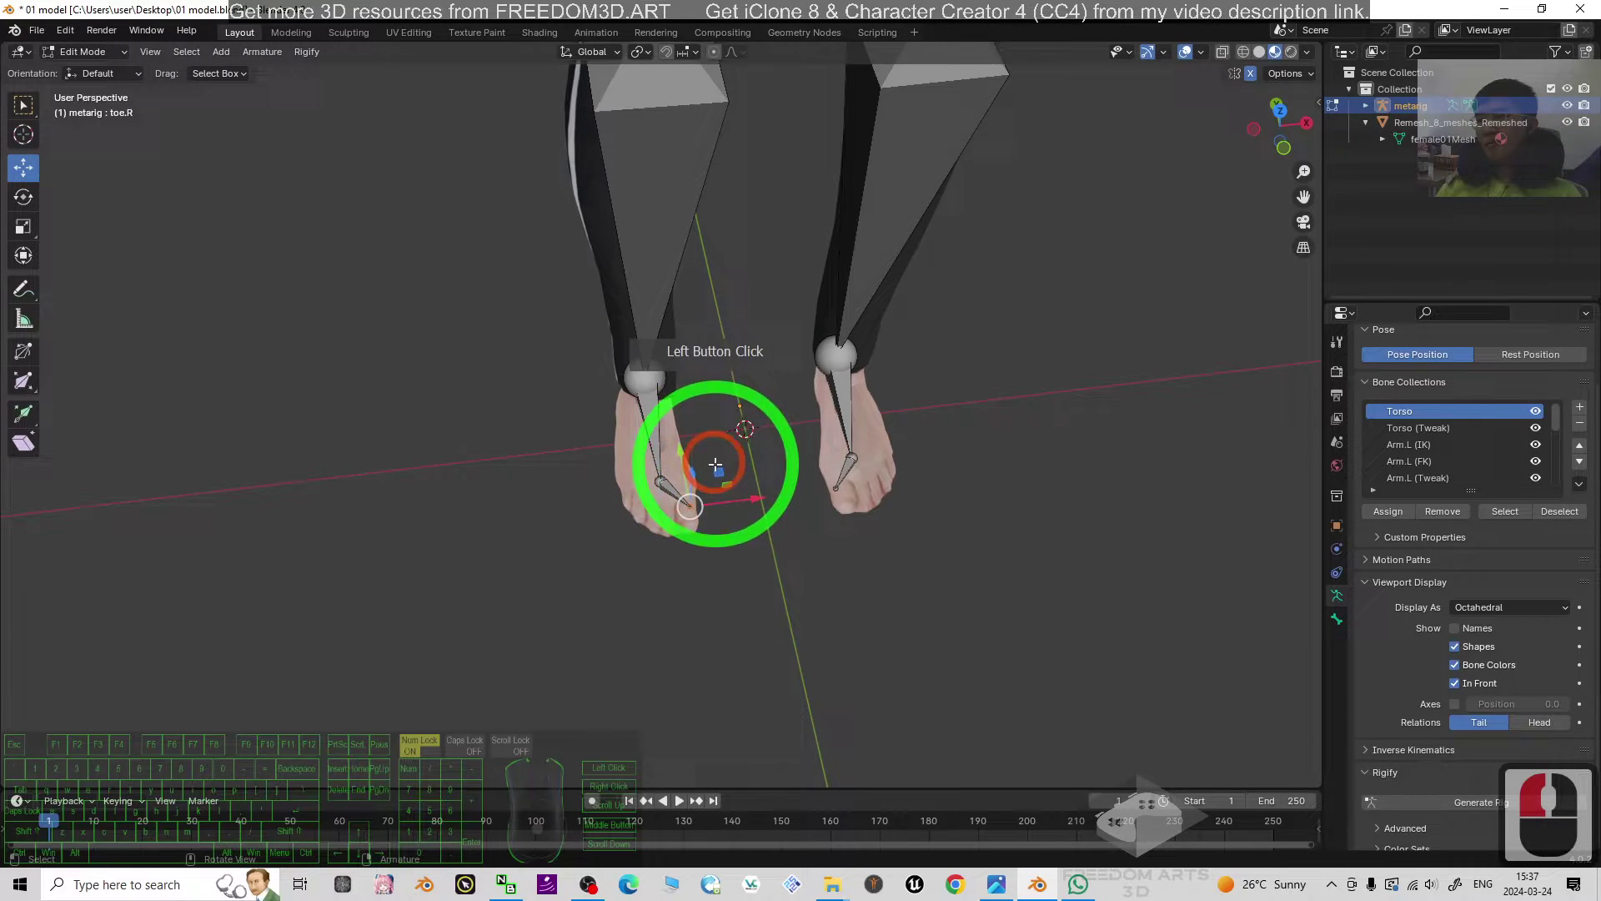
key(g)
drag(697, 498, 701, 497)
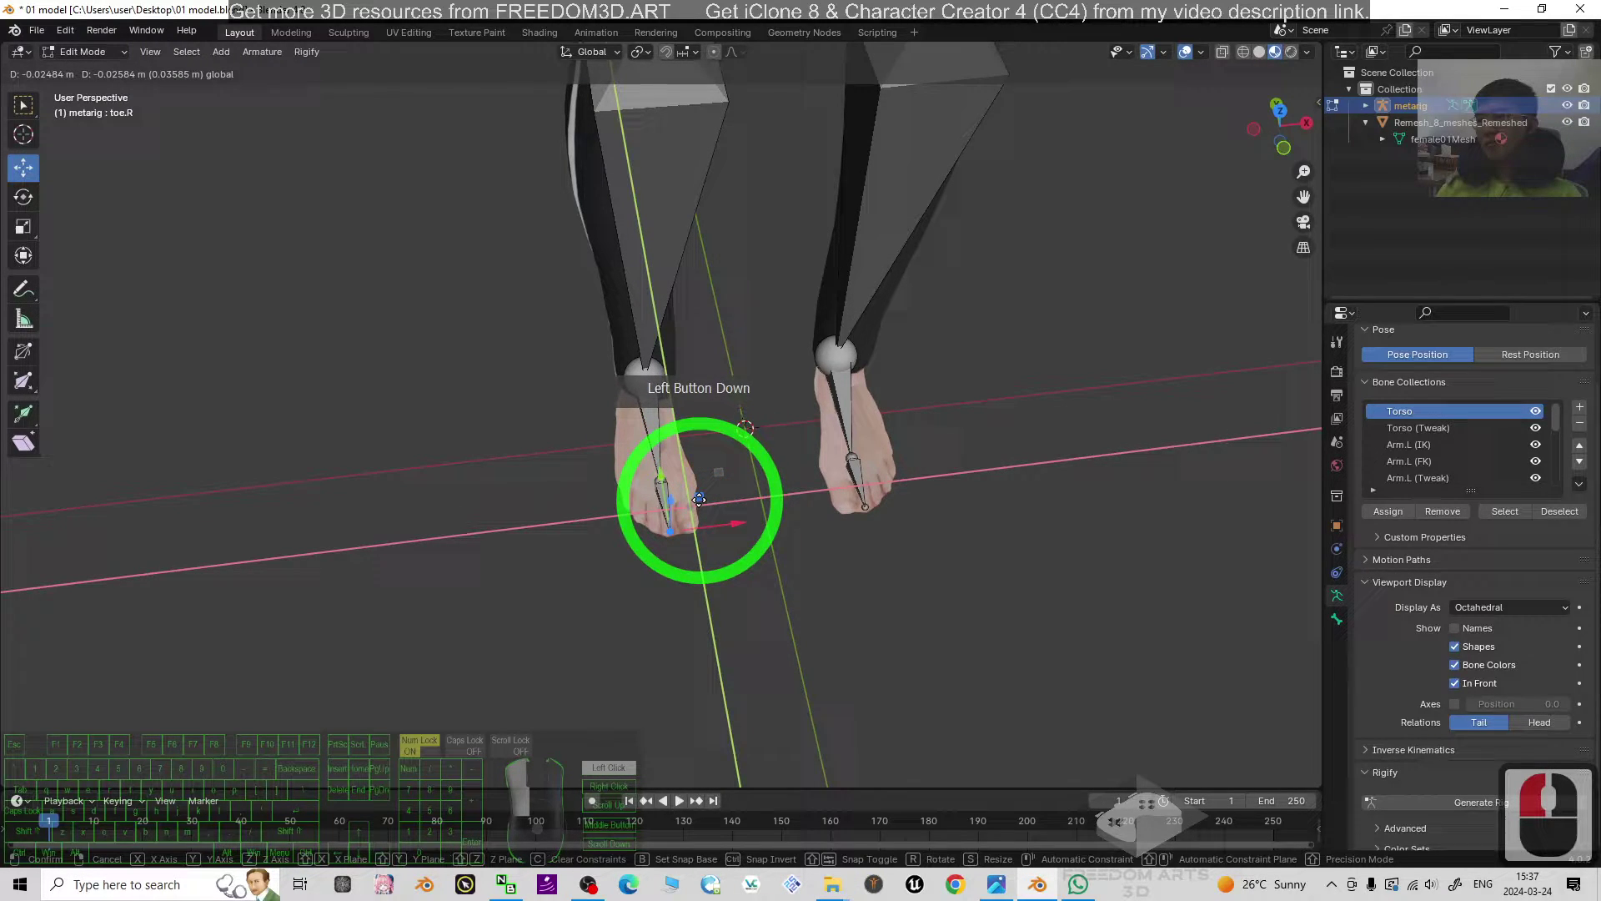
click(698, 499)
mouse_move(1095, 526)
middle_down()
mouse_move(1013, 526)
mouse_move(1056, 438)
middle_up()
scroll(1026, 463, down, 4)
scroll(960, 341, down, 2)
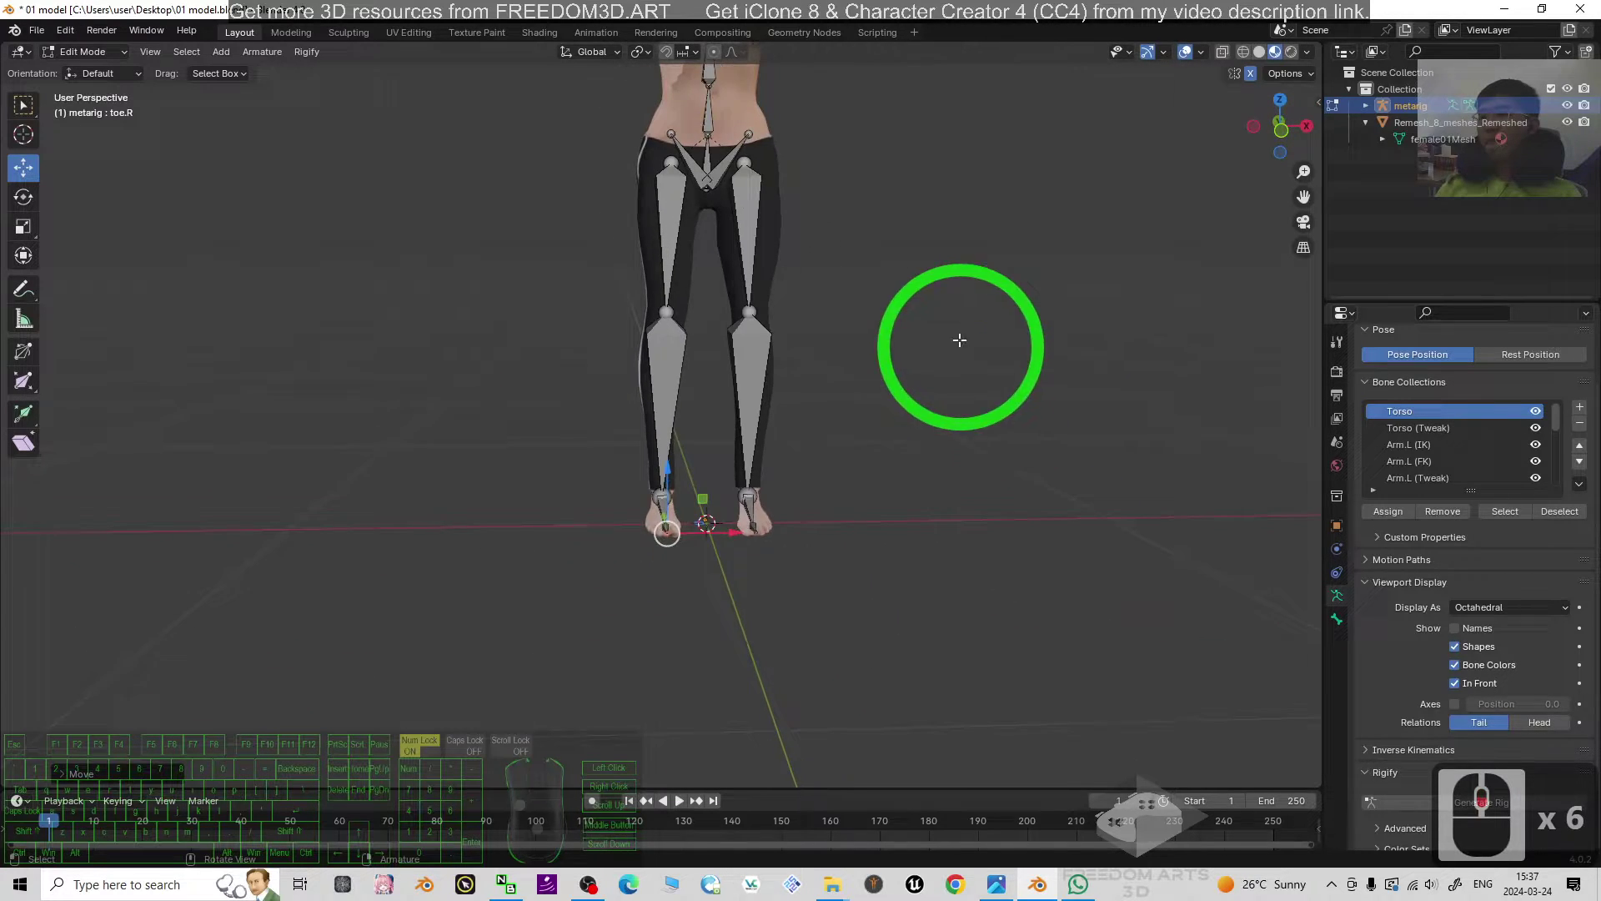
scroll(960, 342, down, 2)
mouse_move(927, 564)
shift+middle_down()
mouse_move(988, 525)
mouse_move(1020, 613)
mouse_move(1002, 513)
mouse_move(1027, 602)
mouse_move(1039, 551)
shift+middle_up()
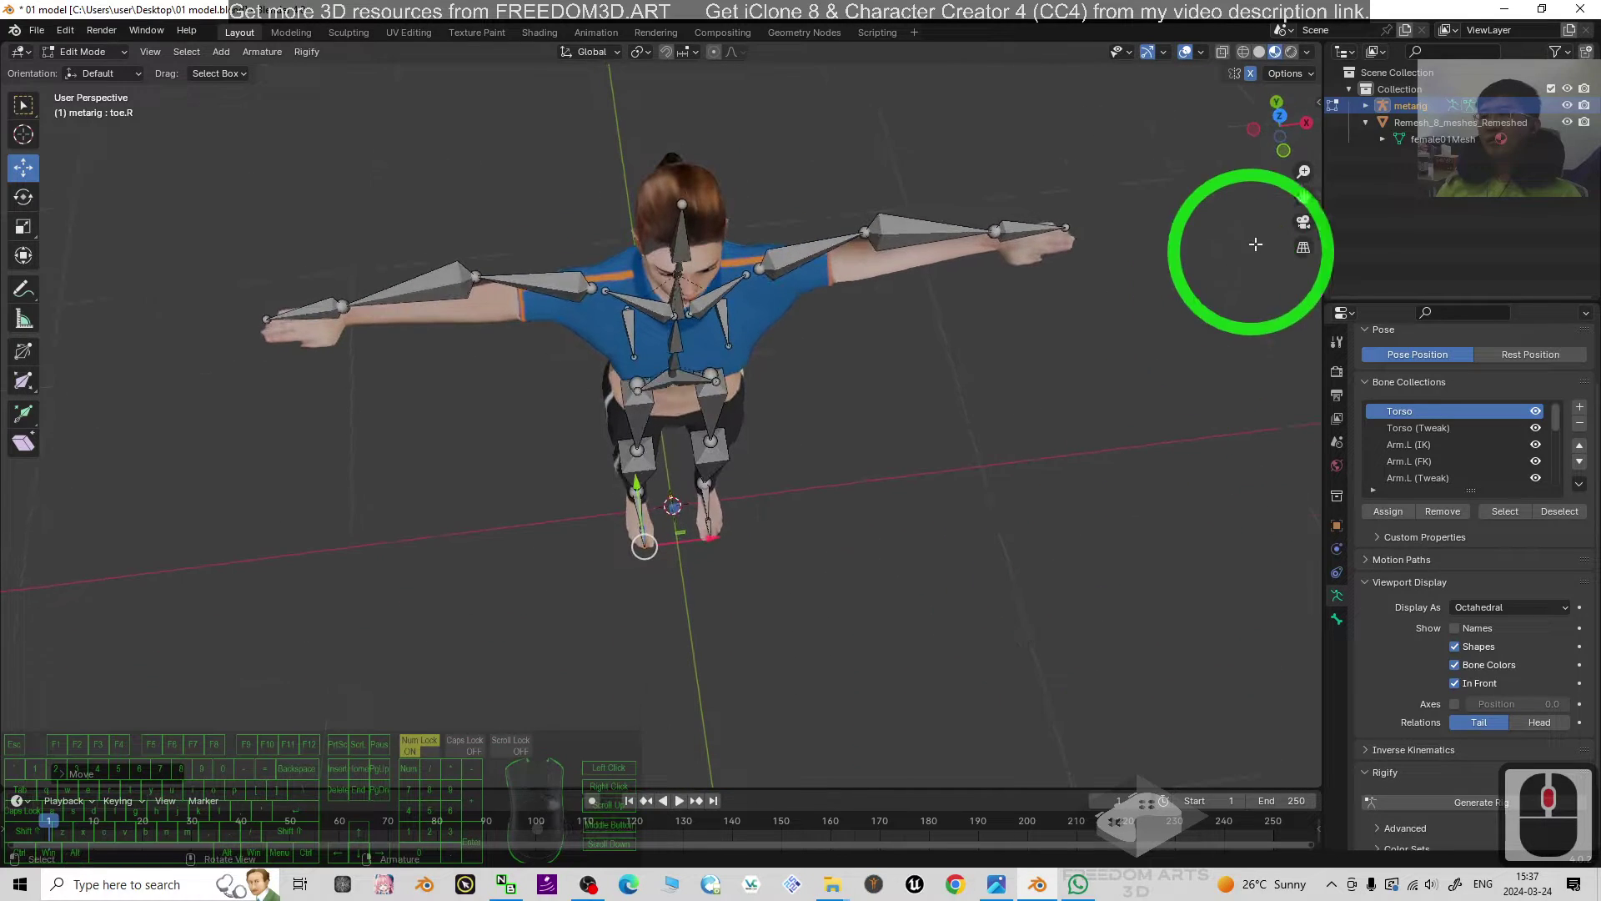
In Top view, shift the left elbow, wrist and hand joints along Y into the arm
click(1280, 126)
click(850, 340)
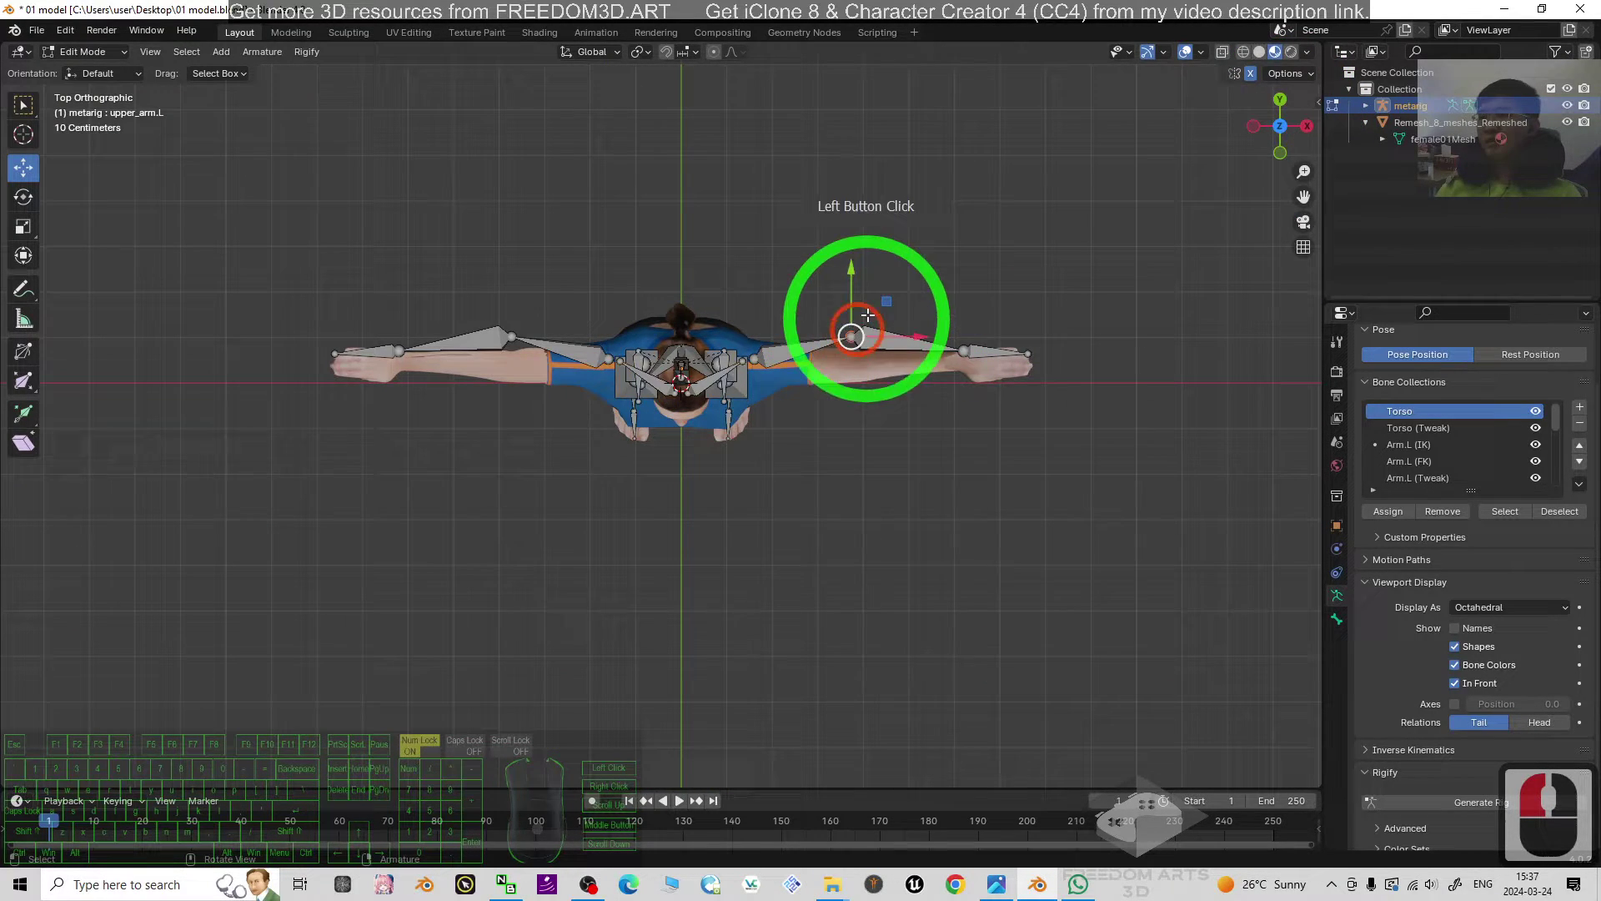
drag(852, 266, 847, 297)
click(965, 354)
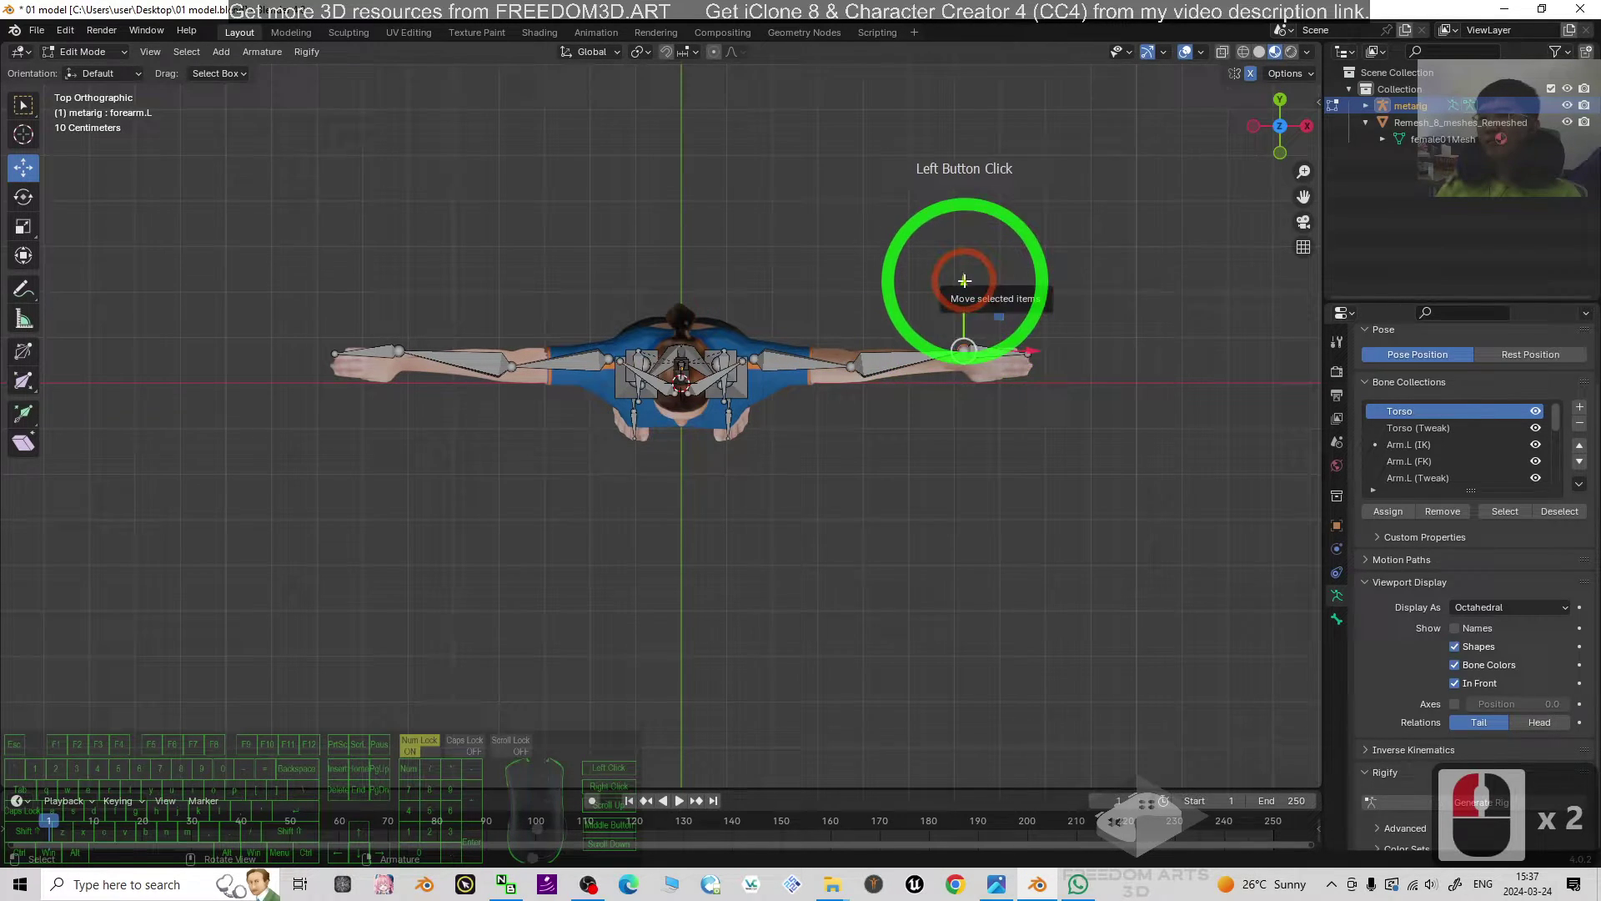
drag(964, 280, 962, 297)
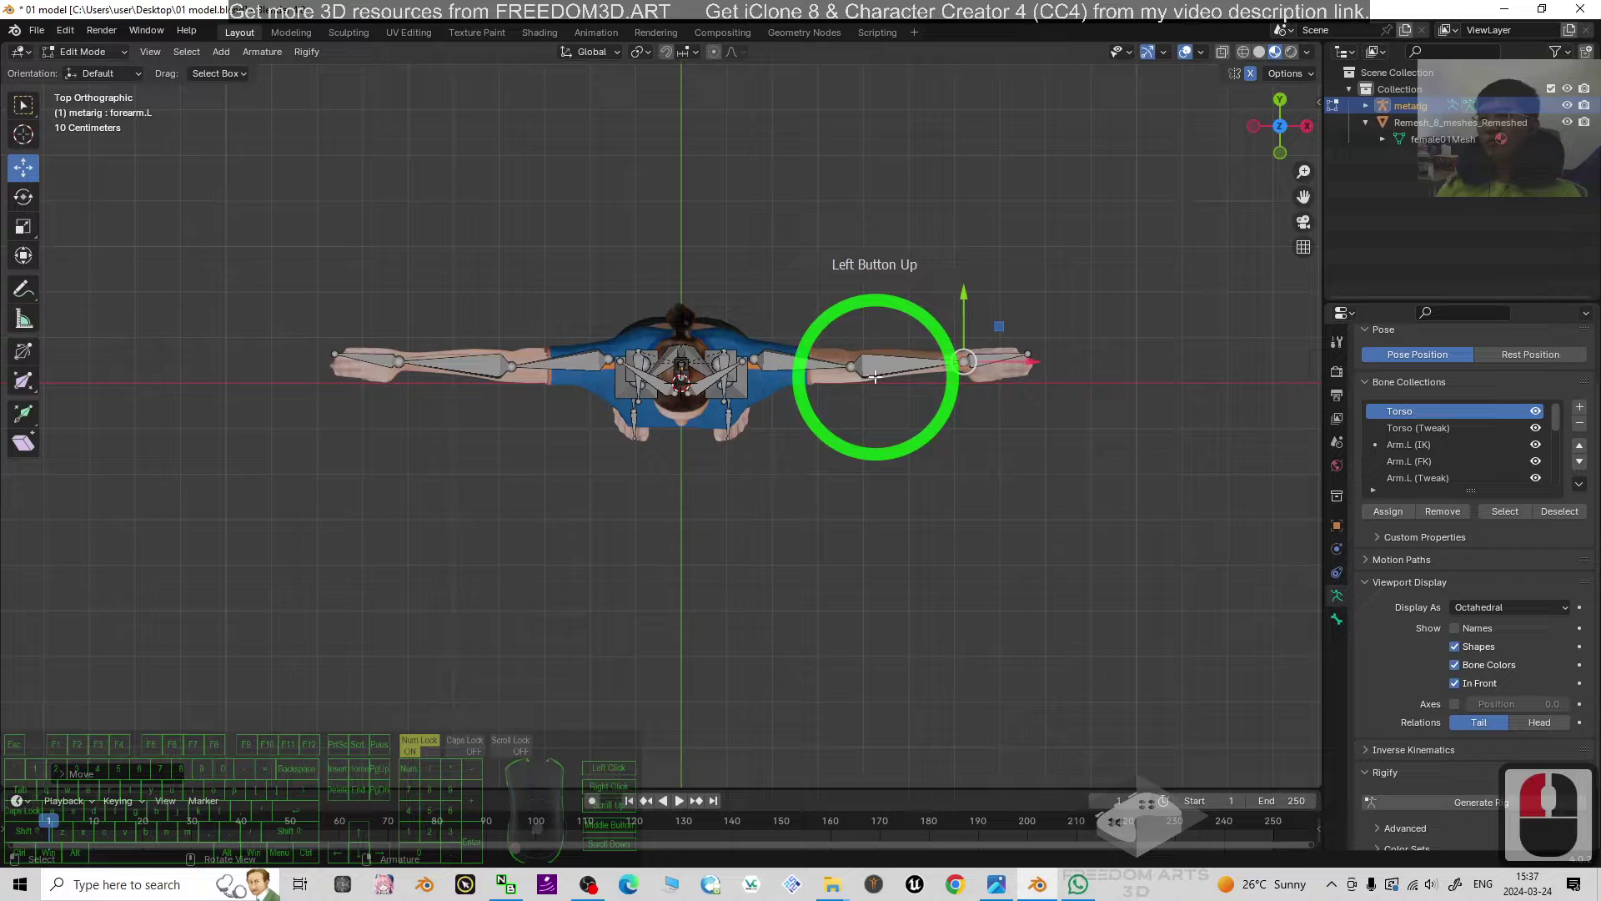
click(852, 366)
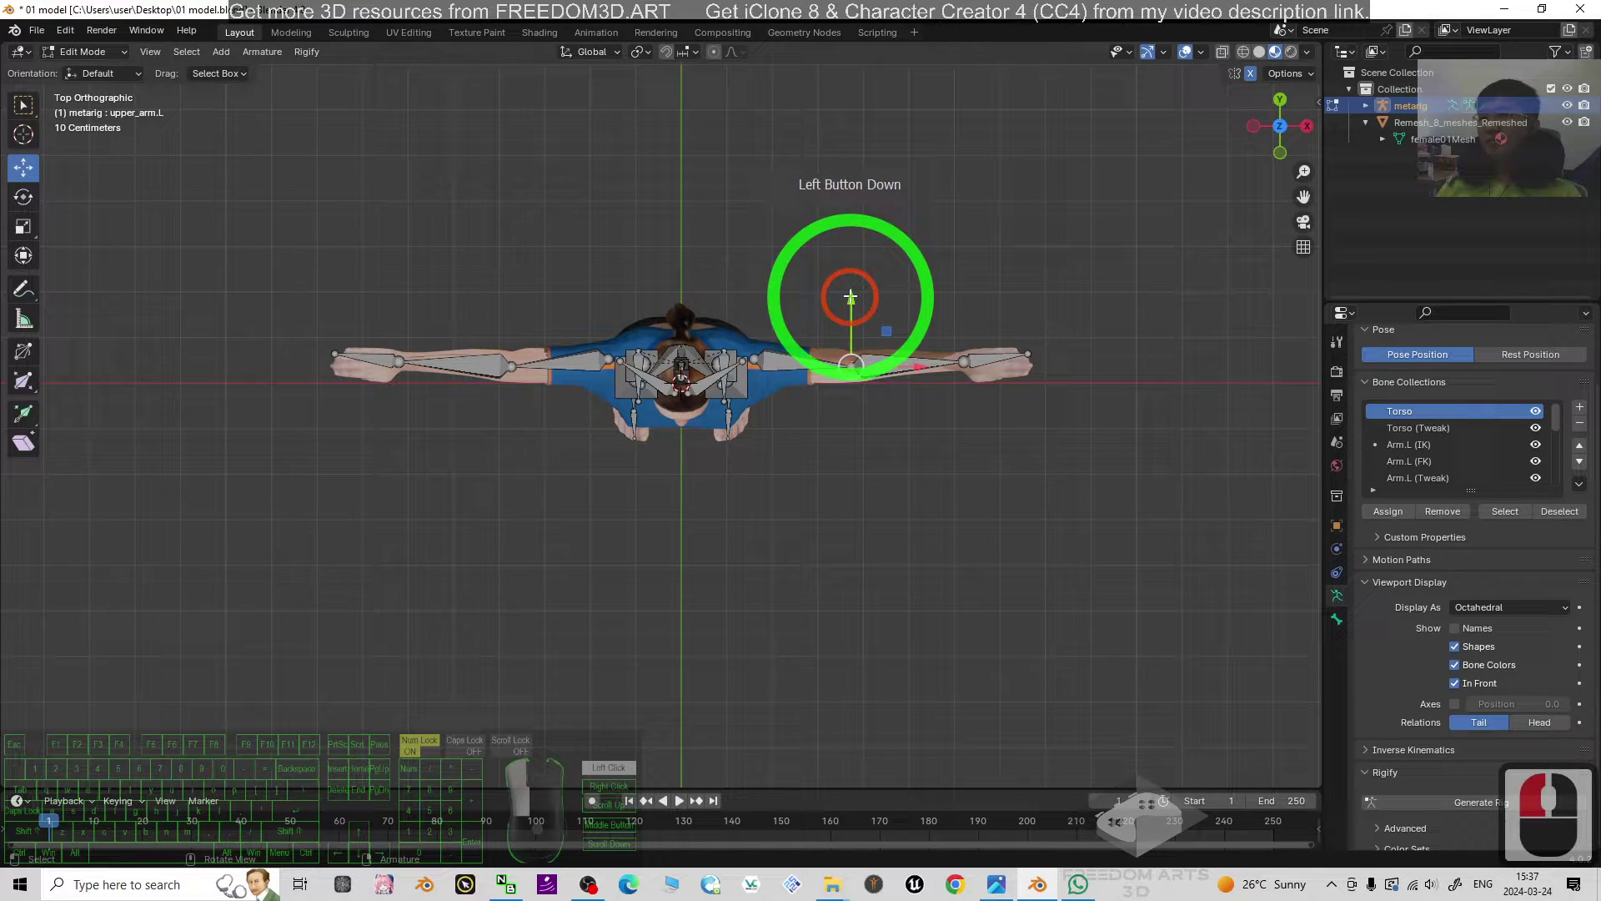
drag(849, 297, 850, 291)
click(1025, 357)
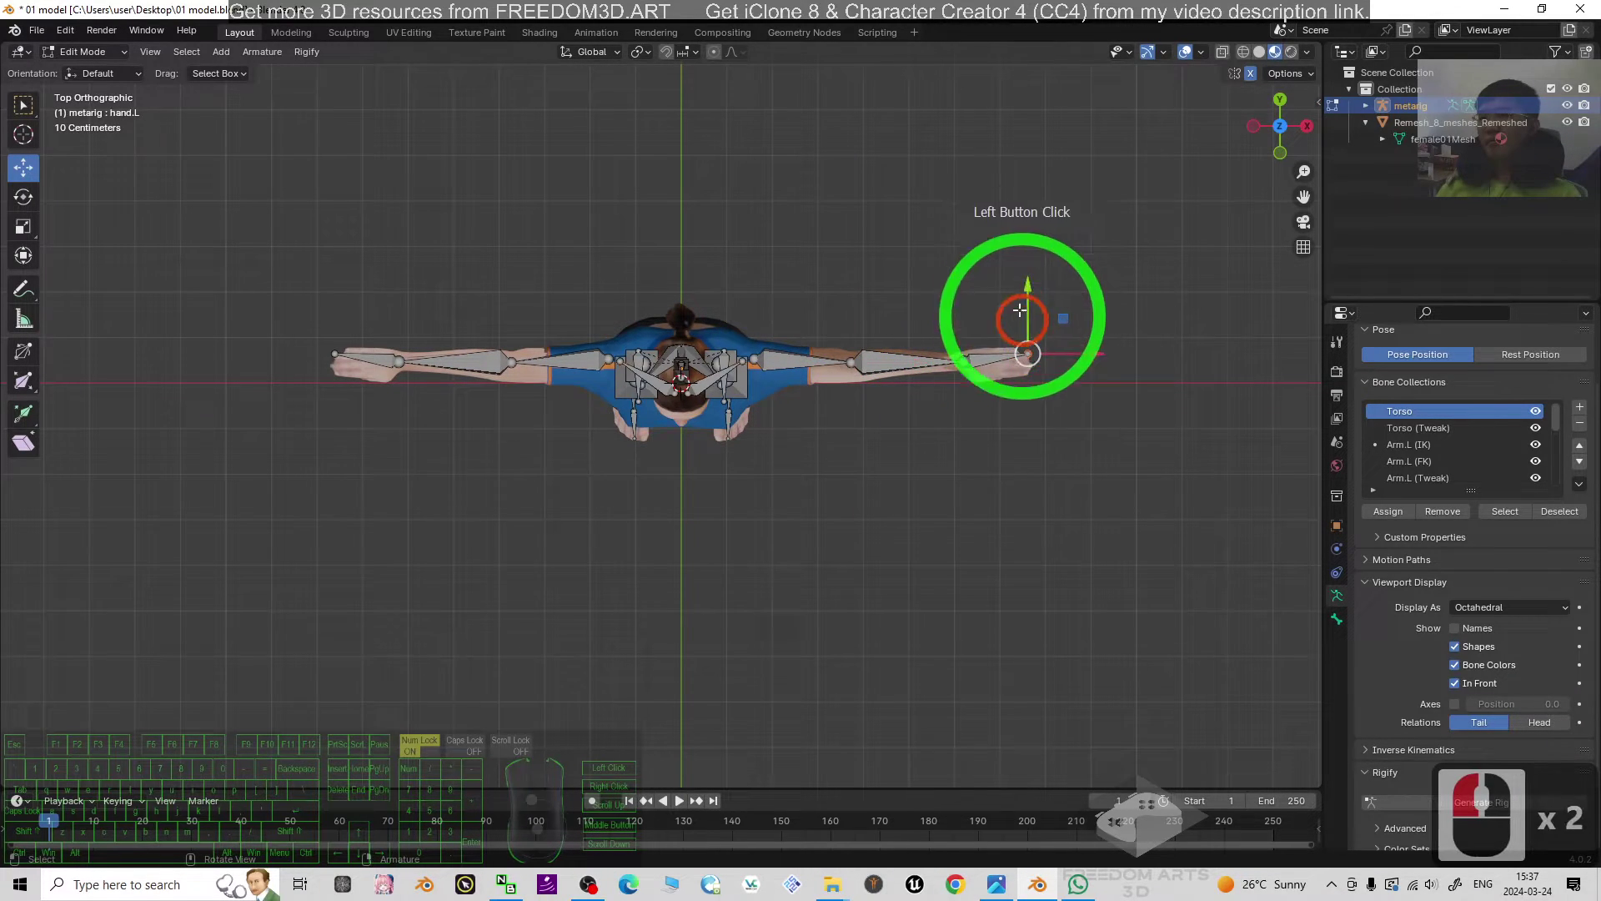
drag(1022, 309, 1034, 299)
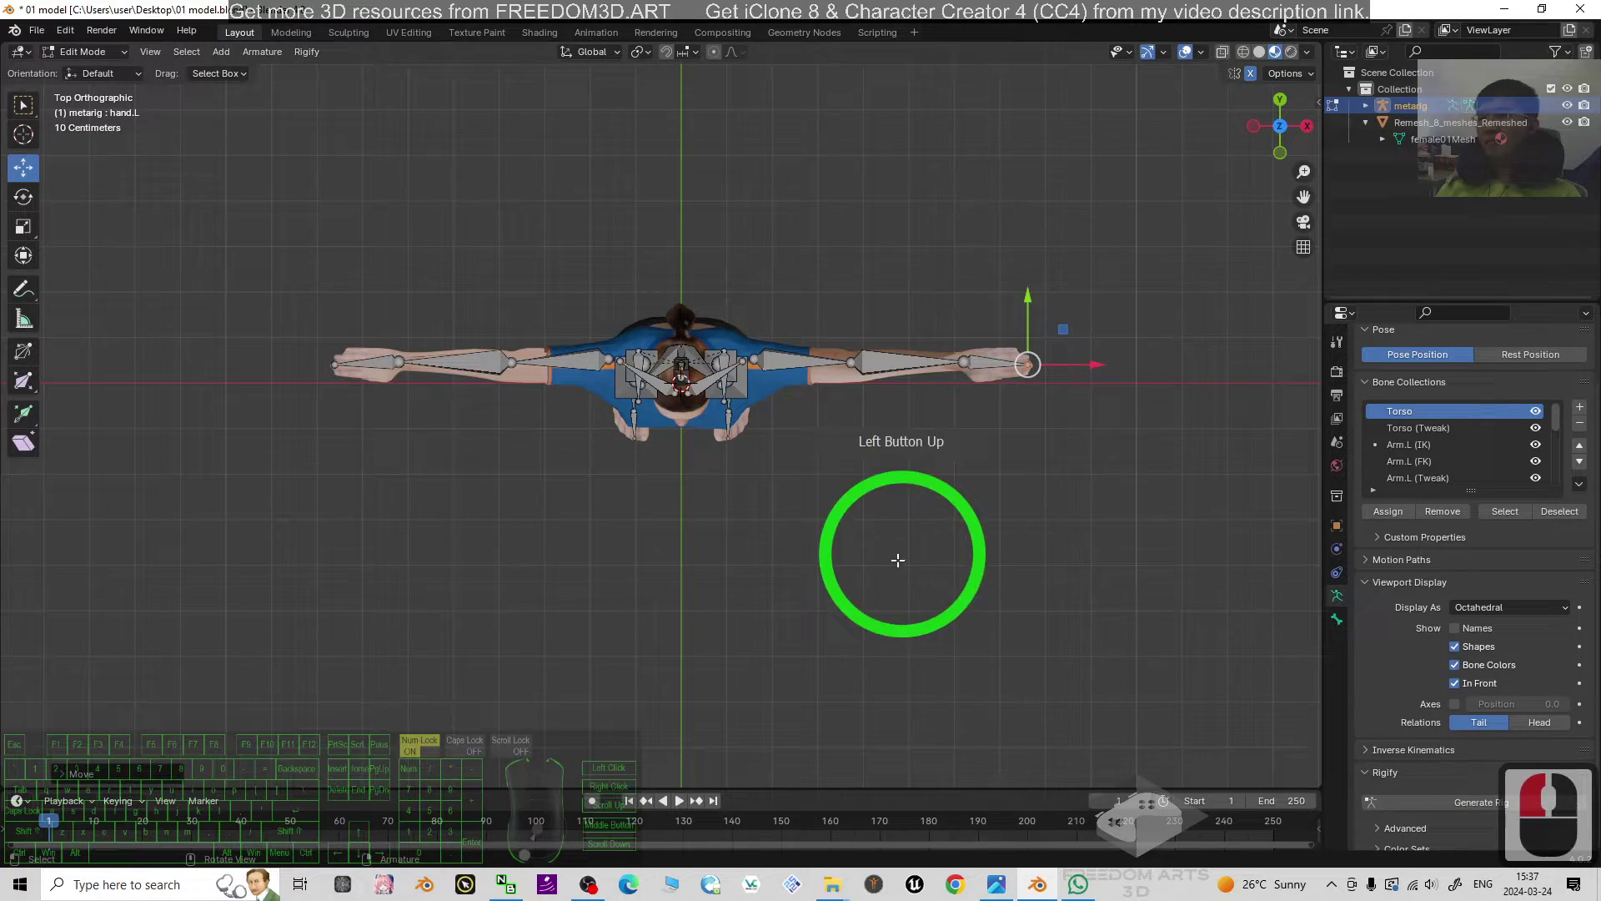
mouse_move(825, 589)
middle_down()
mouse_move(861, 435)
mouse_move(625, 435)
mouse_move(713, 451)
middle_up()
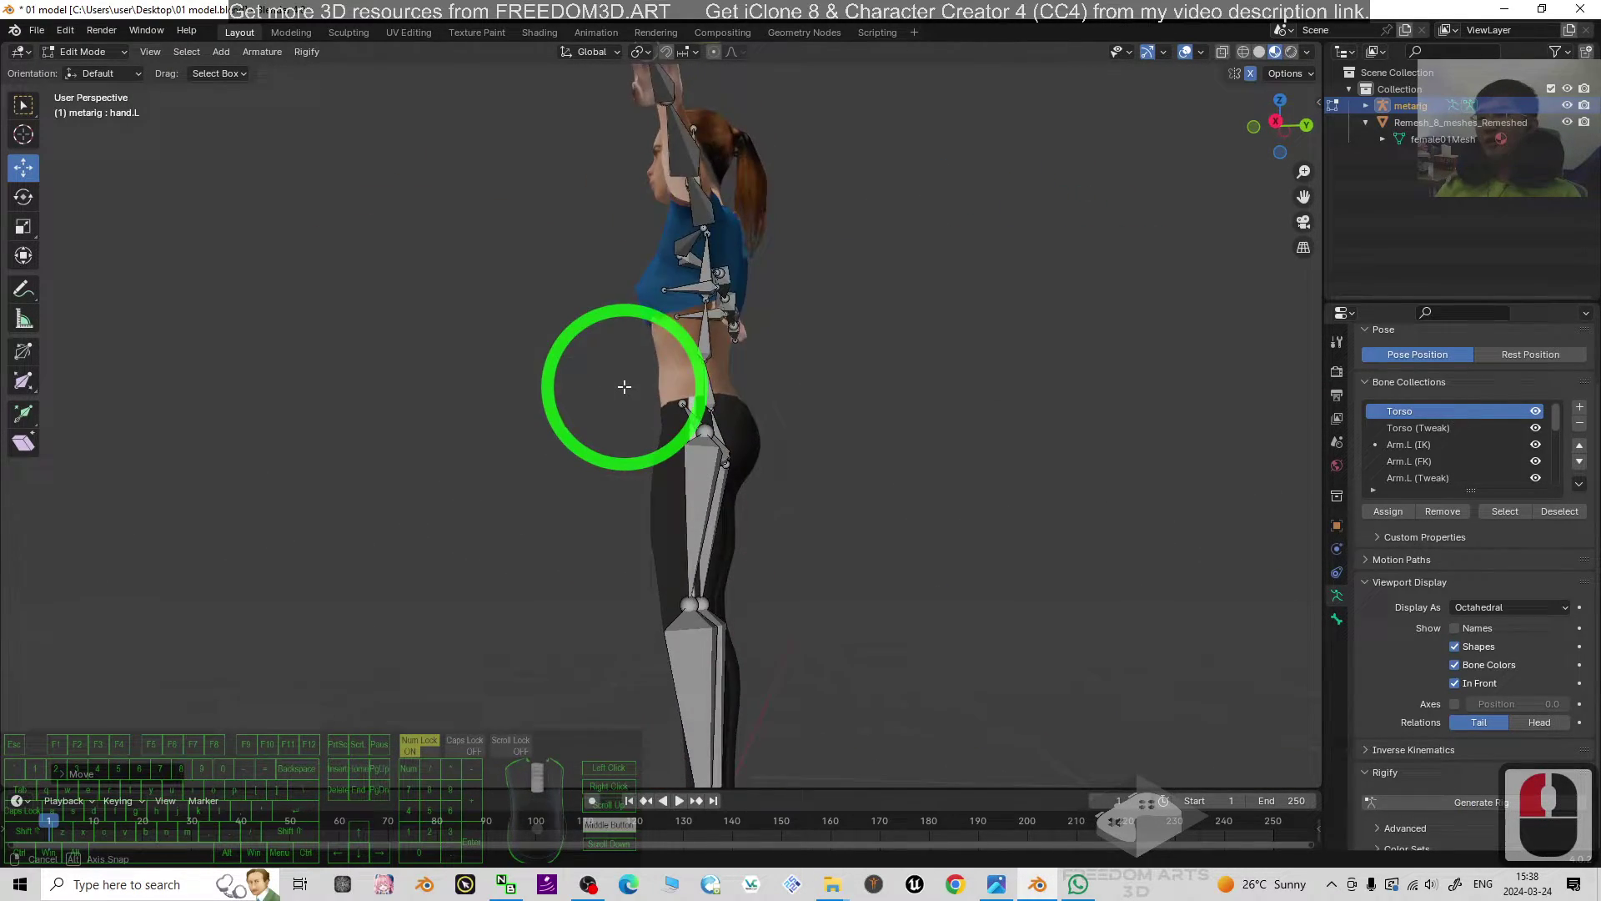
In right side view, move the left knee joint down and along Y into the knee
click(1286, 134)
shift+middle_drag(883, 560, 948, 402)
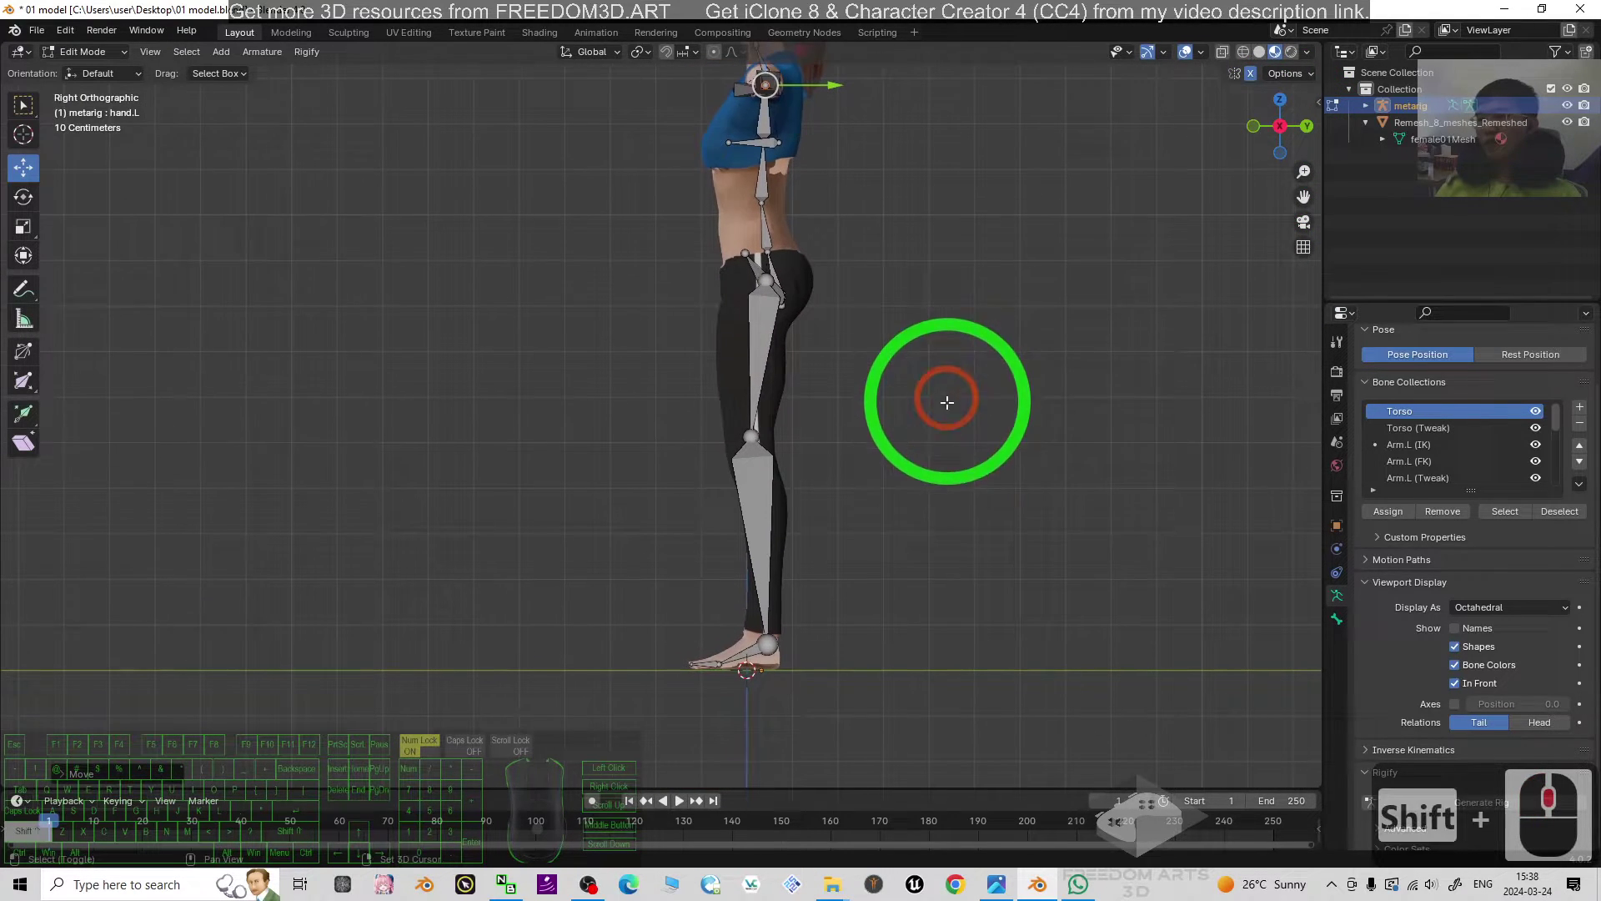
scroll(1014, 551, up, 2)
shift+middle_drag(1052, 564, 958, 541)
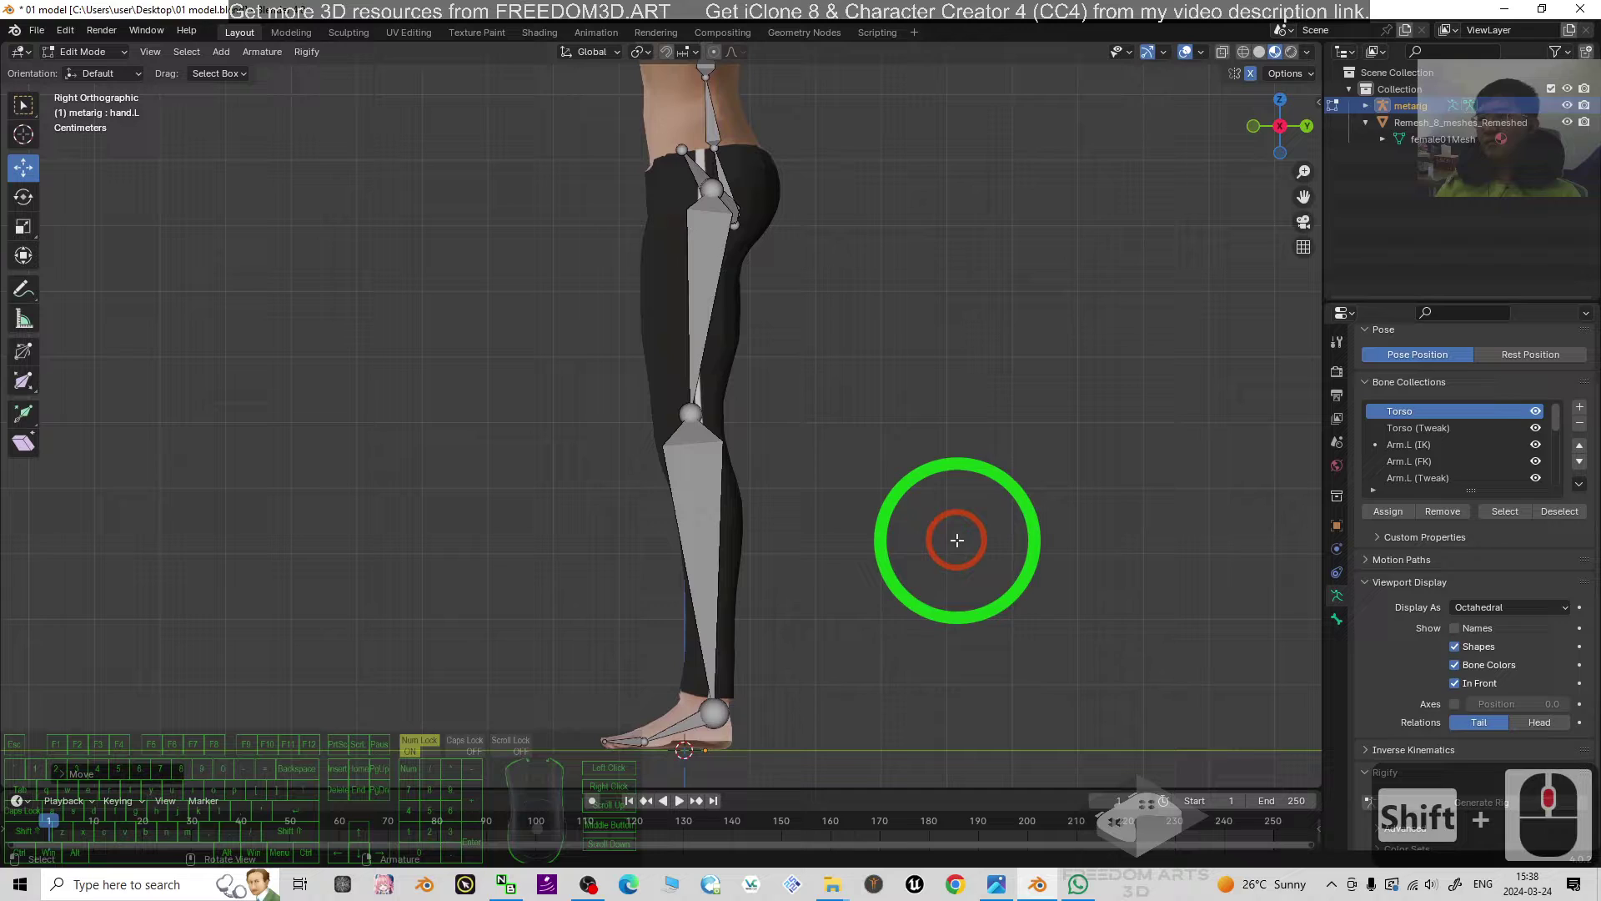
click(694, 414)
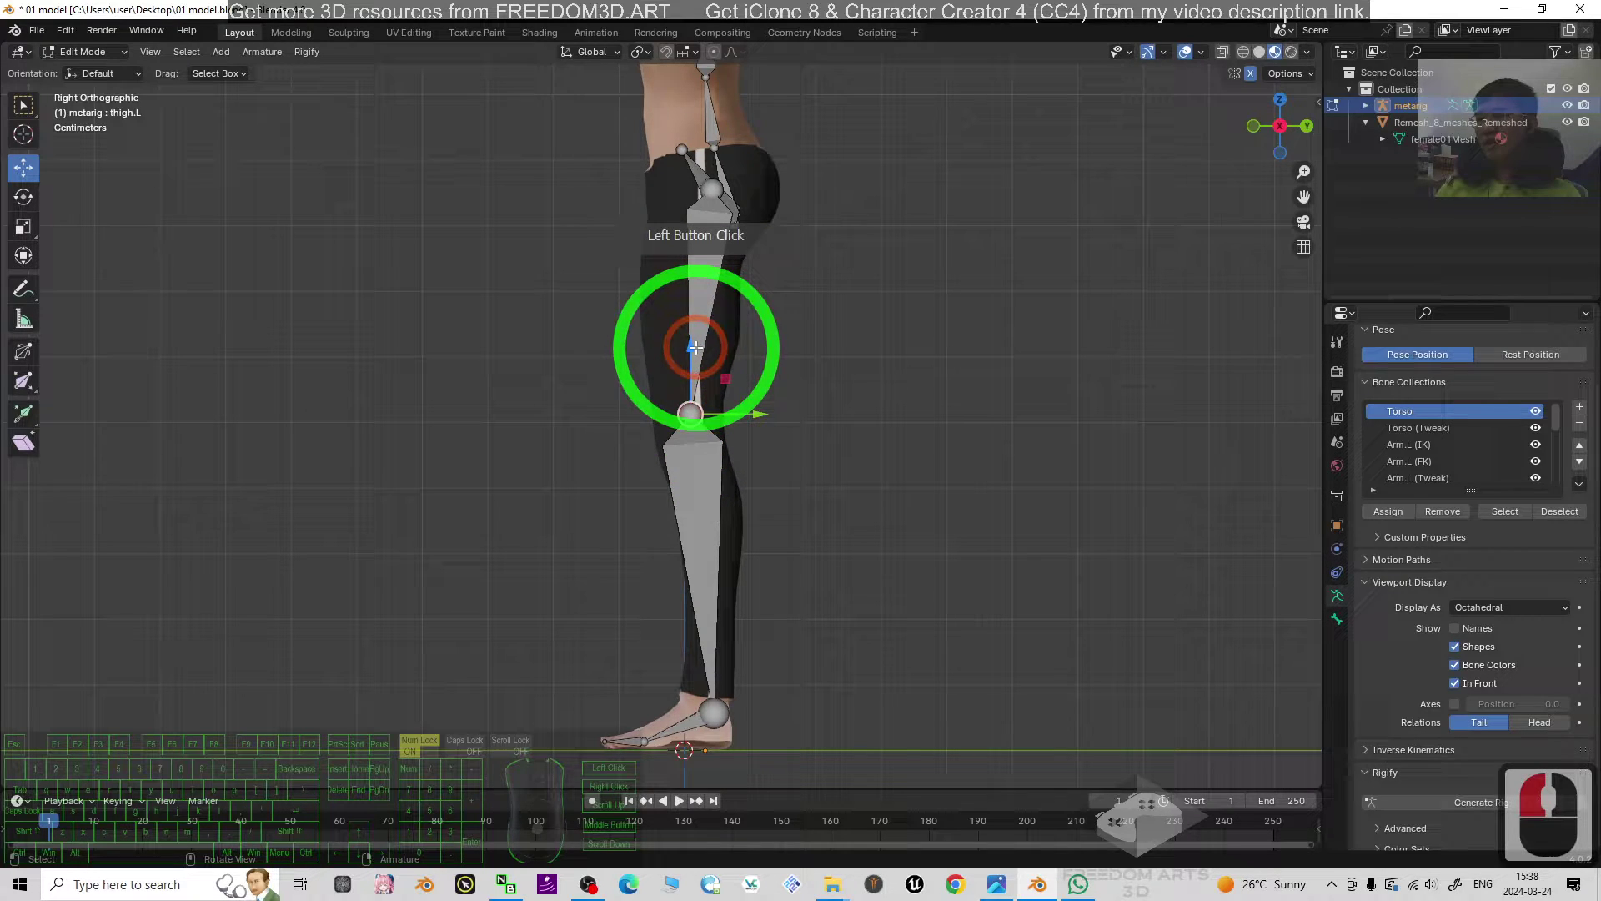
drag(691, 348, 704, 380)
drag(762, 442, 779, 446)
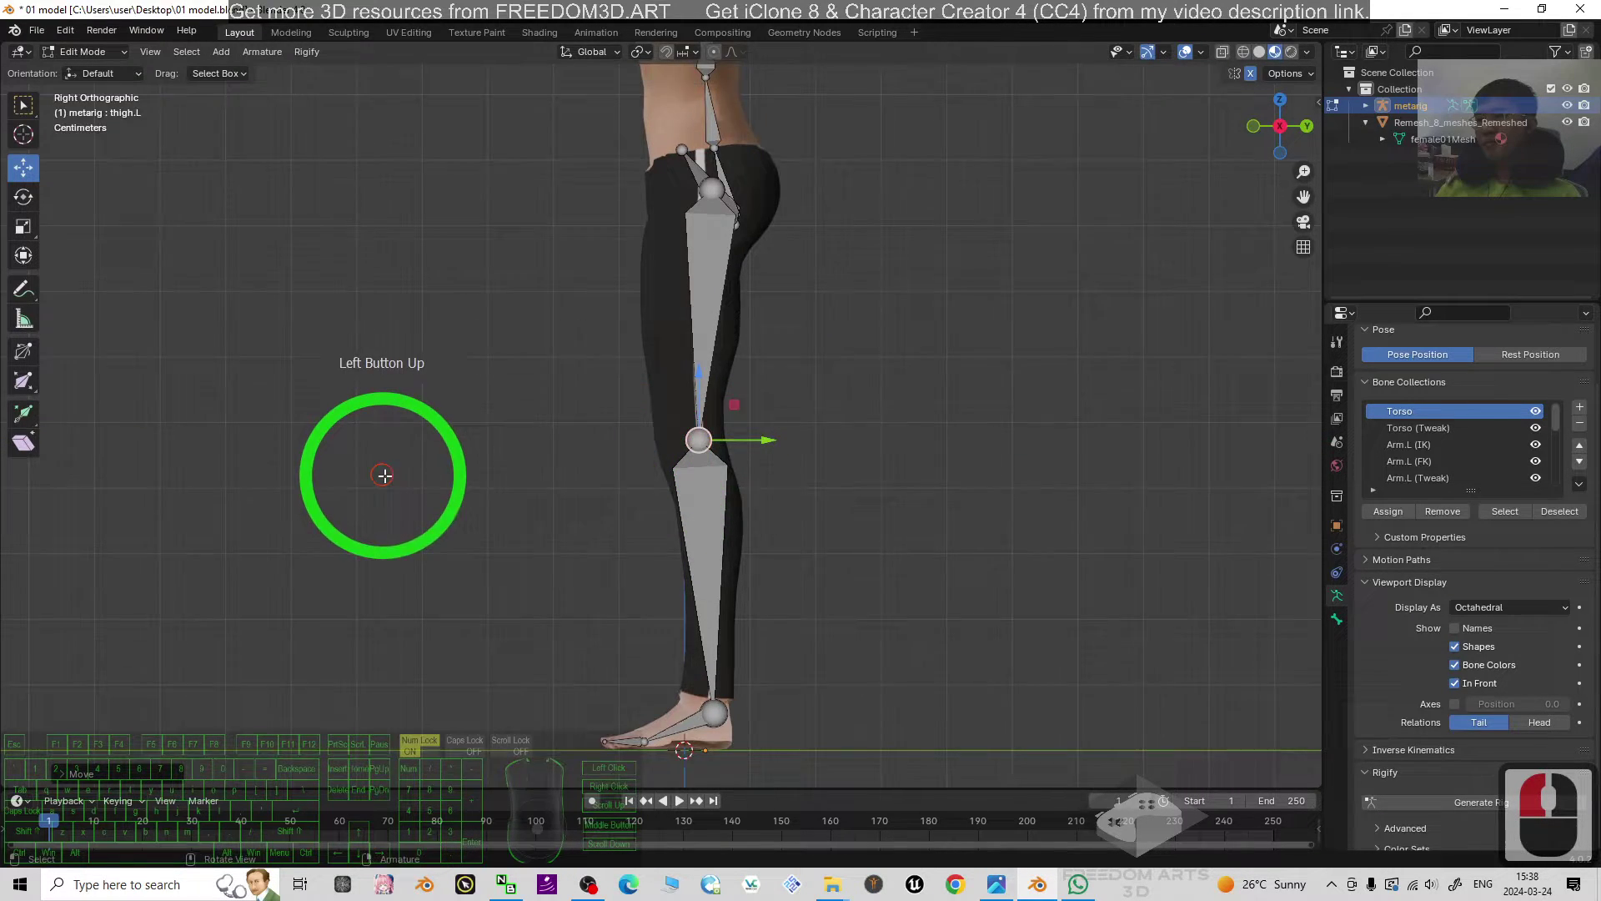
mouse_move(375, 476)
middle_down()
mouse_move(744, 494)
mouse_move(951, 313)
mouse_move(951, 651)
middle_up()
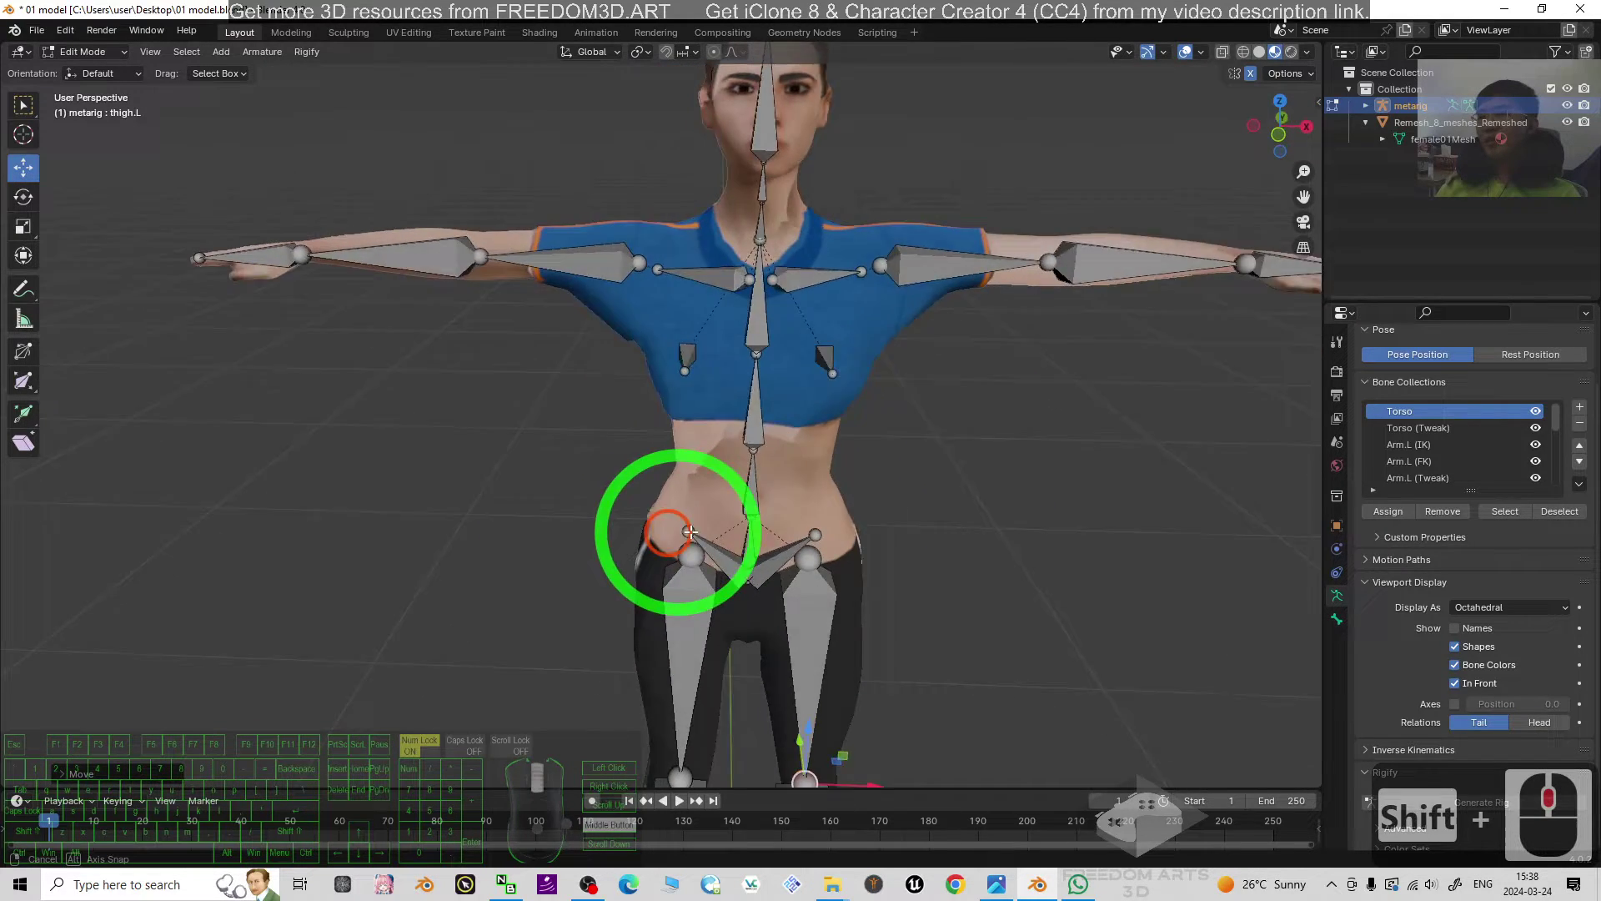
middle_drag(583, 551, 864, 519)
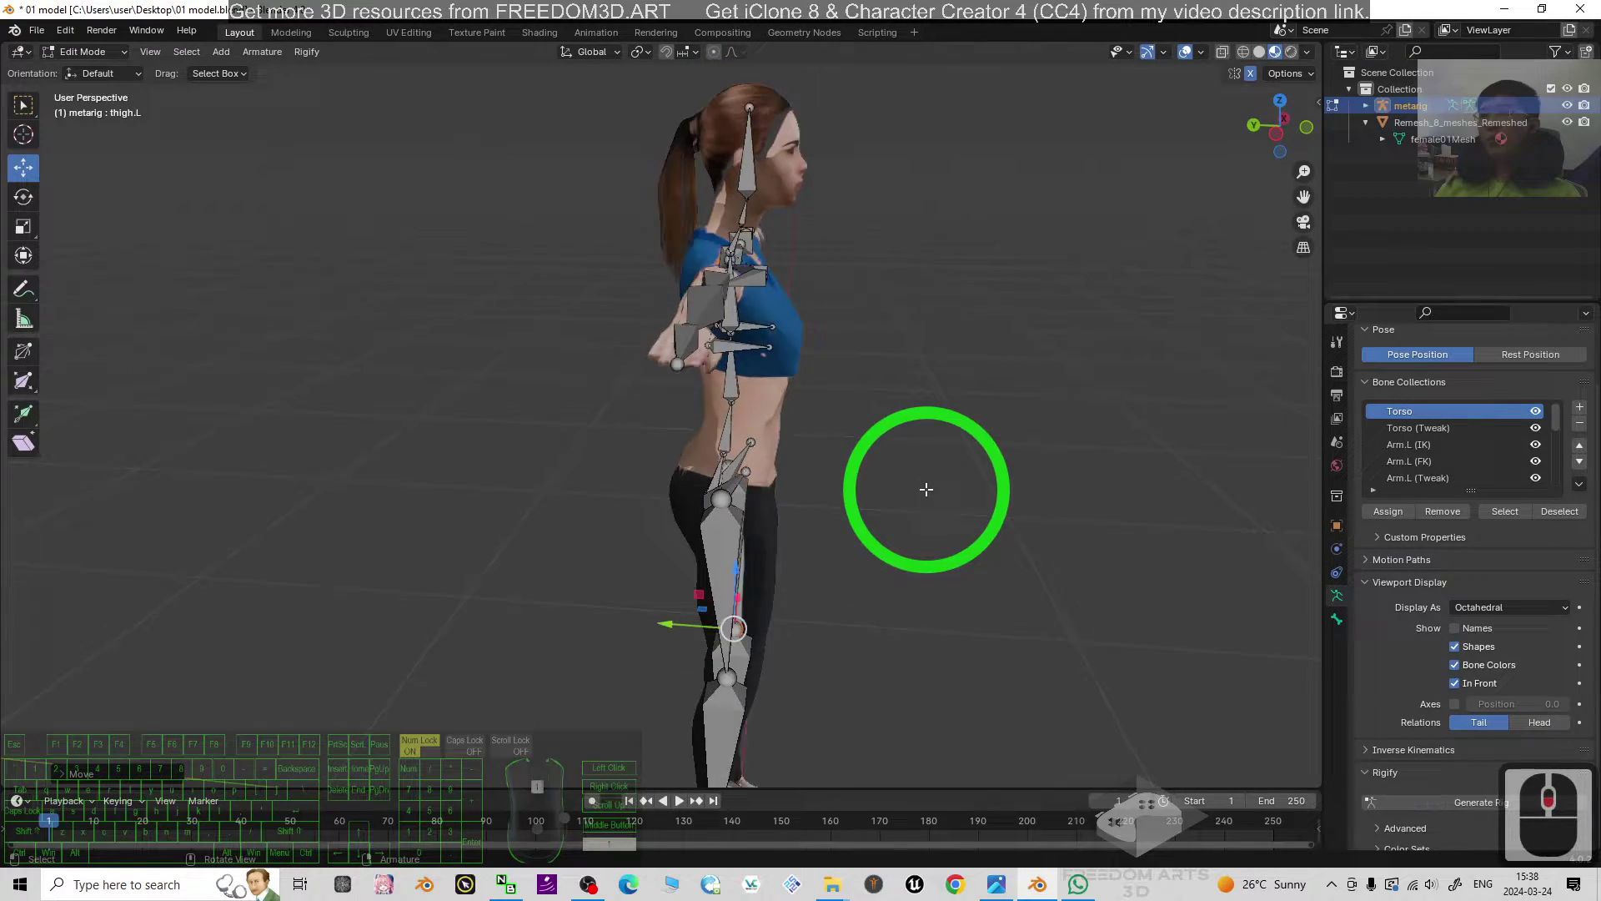
scroll(876, 516, down, 3)
middle_drag(1137, 527, 926, 537)
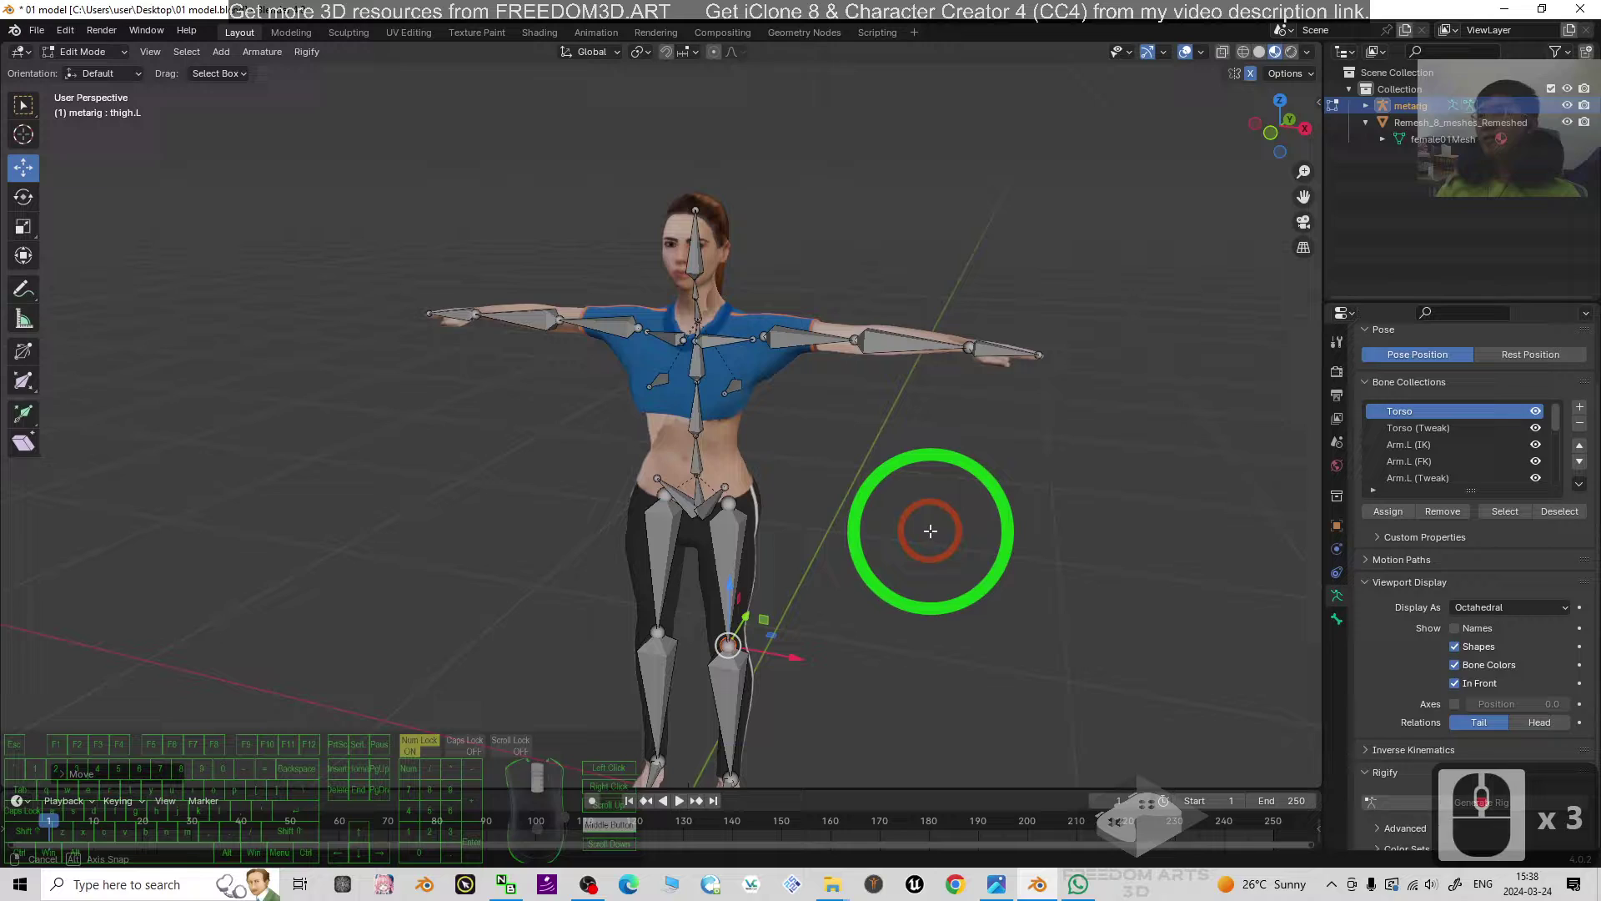
In Object Mode, select the avatar mesh plus the metarig and bring up Ctrl+P parenting
click(88, 51)
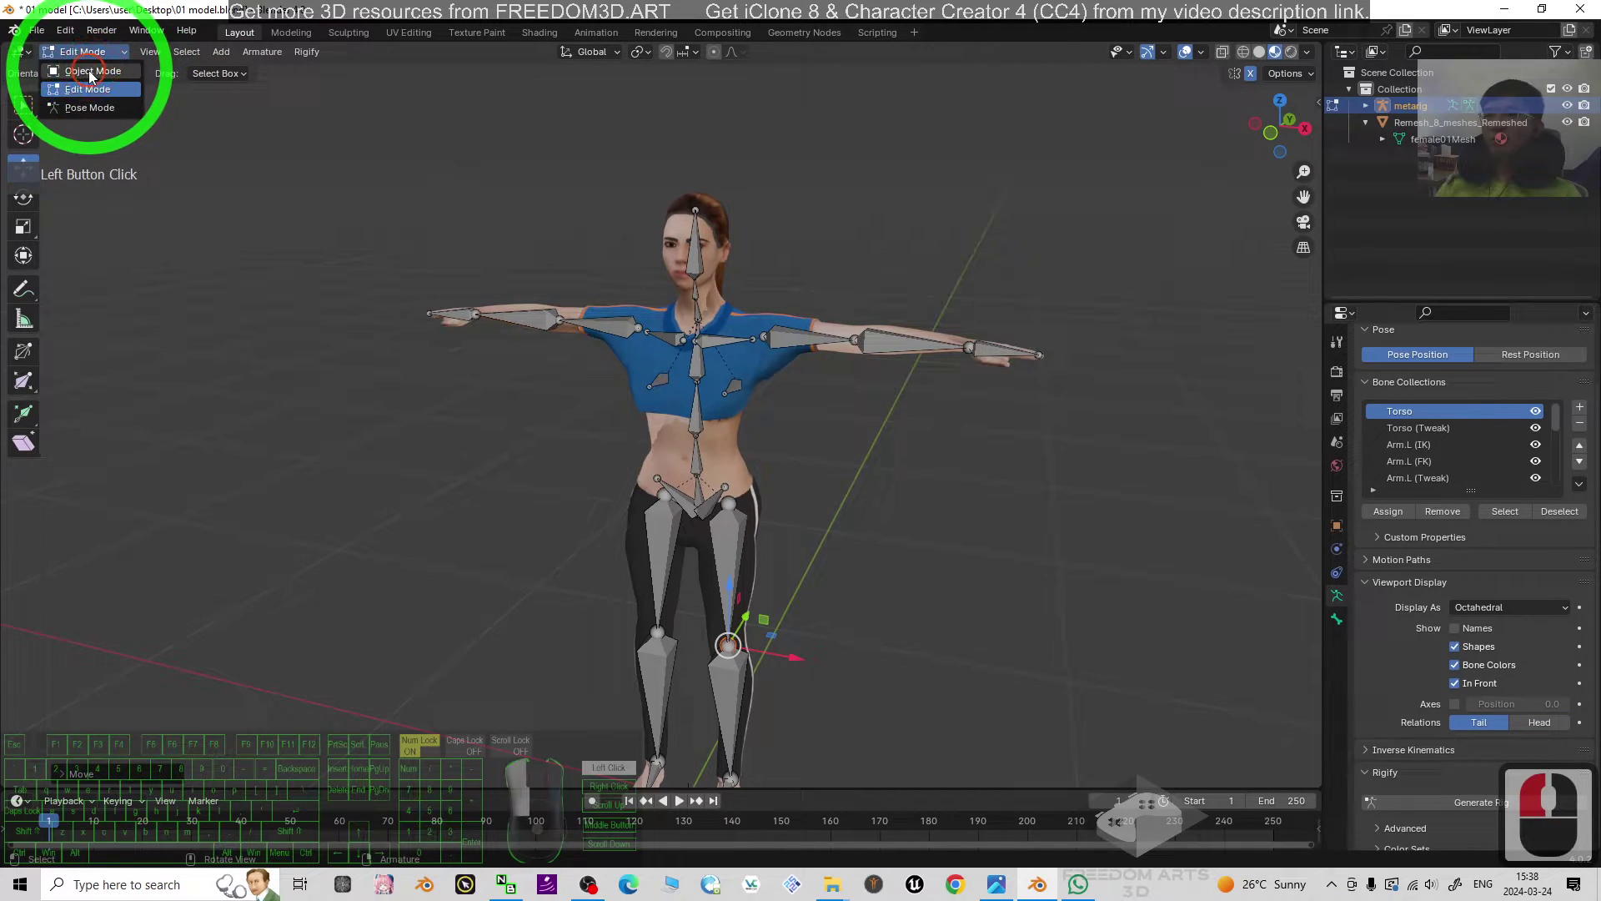
click(90, 71)
click(751, 344)
click(1227, 256)
click(727, 465)
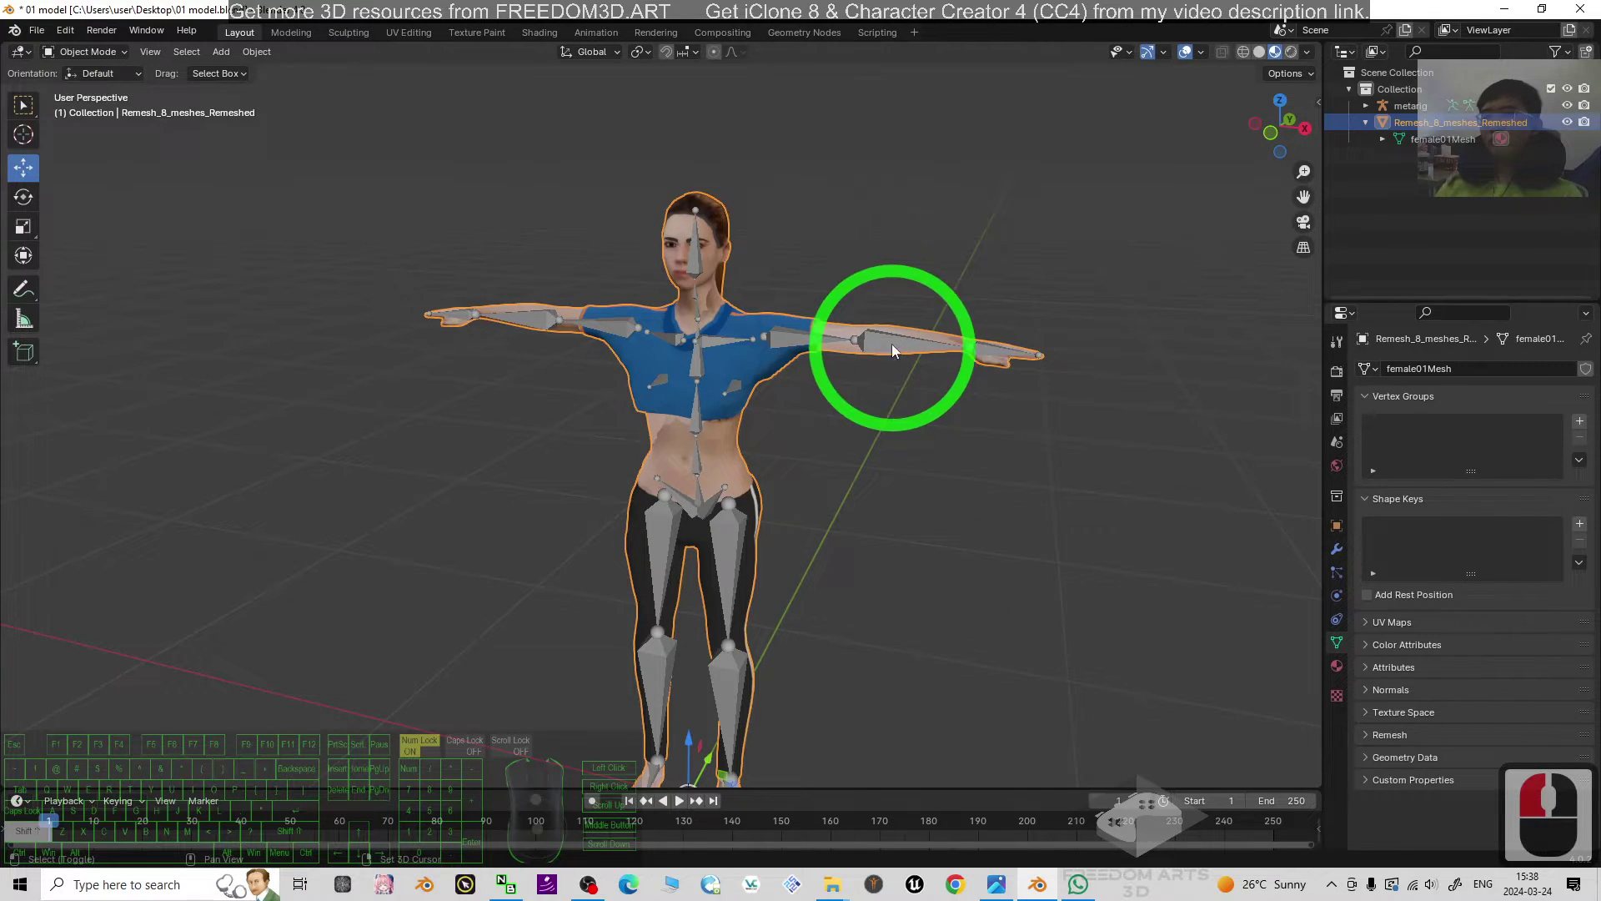
shift+click(926, 382)
shift+click(962, 510)
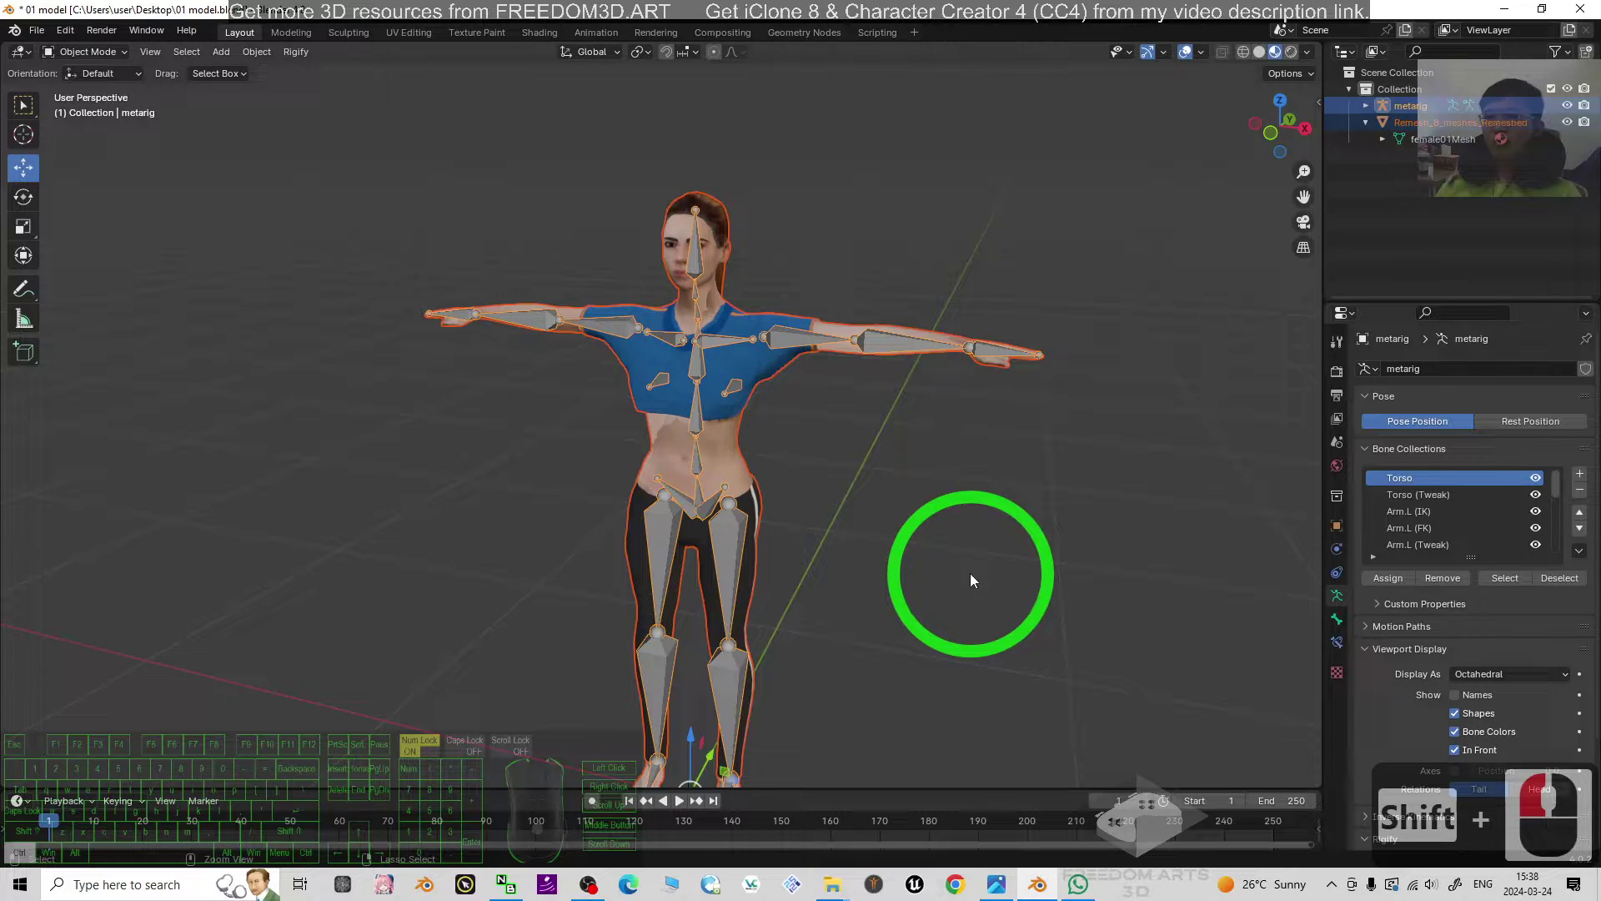
key(ctrl+p)
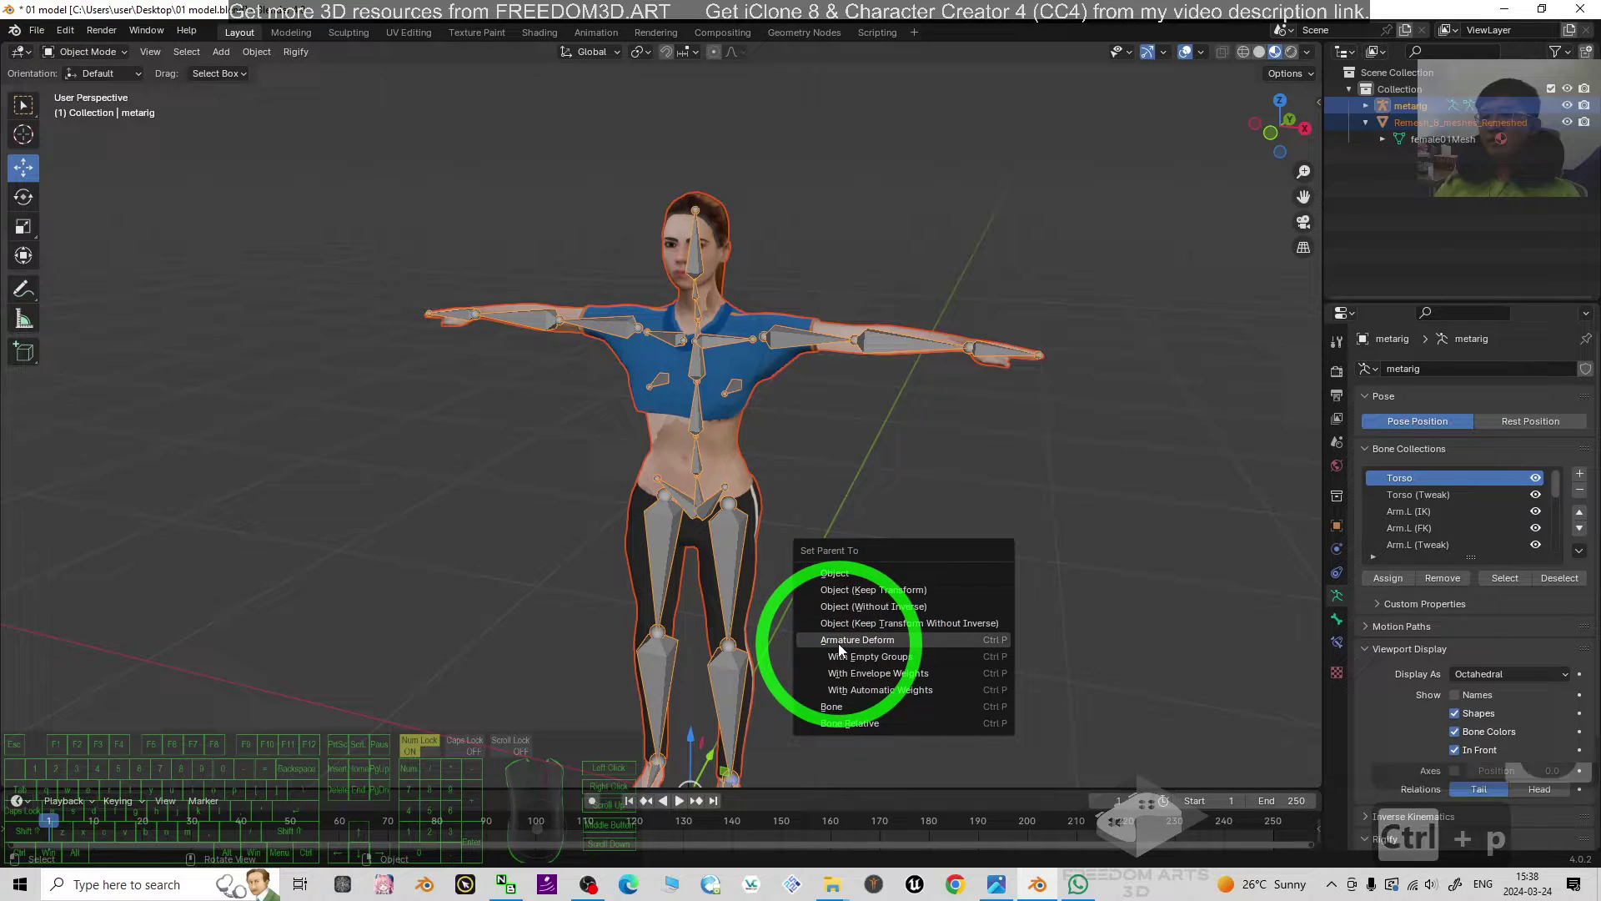
Apply Armature Deform With Automatic Weights, then reselect only the rig
click(889, 692)
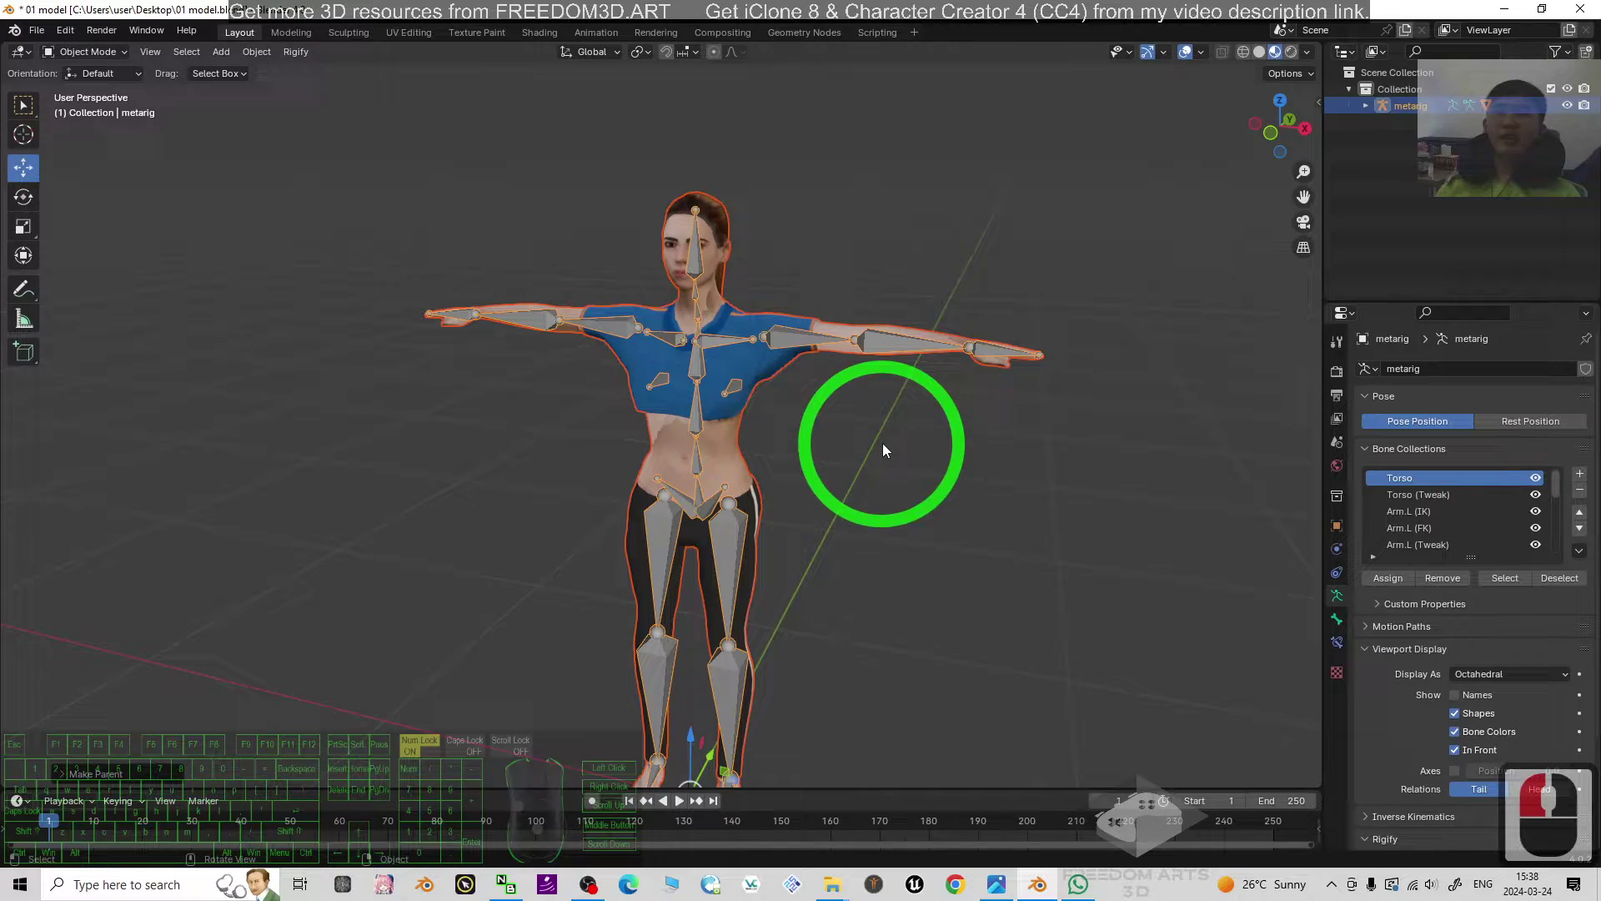
click(1002, 478)
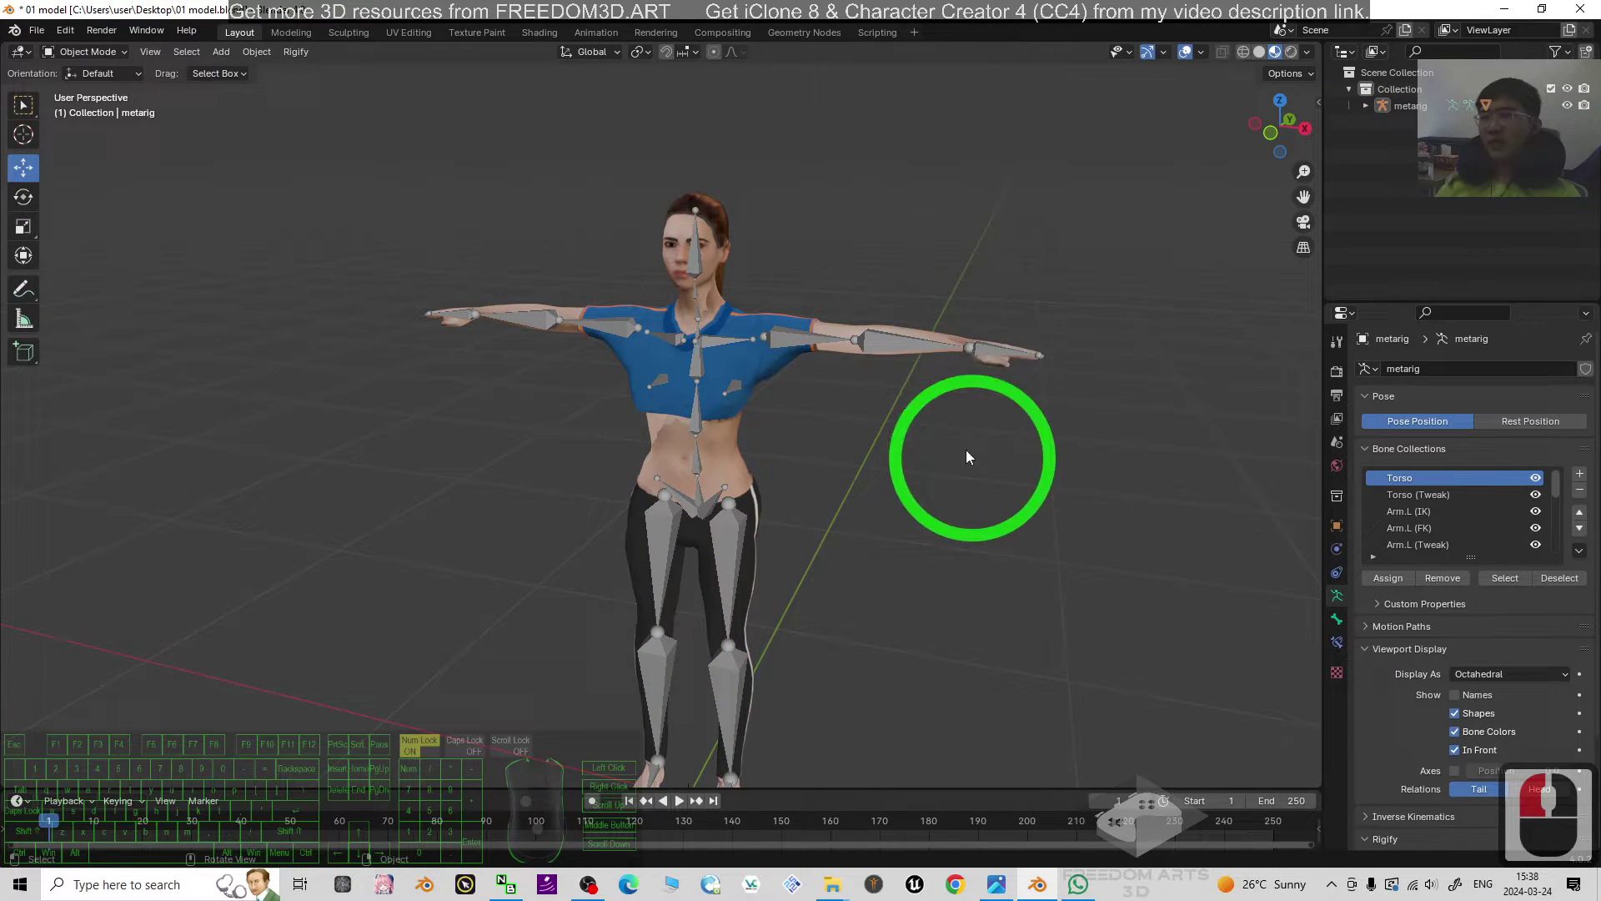
click(884, 341)
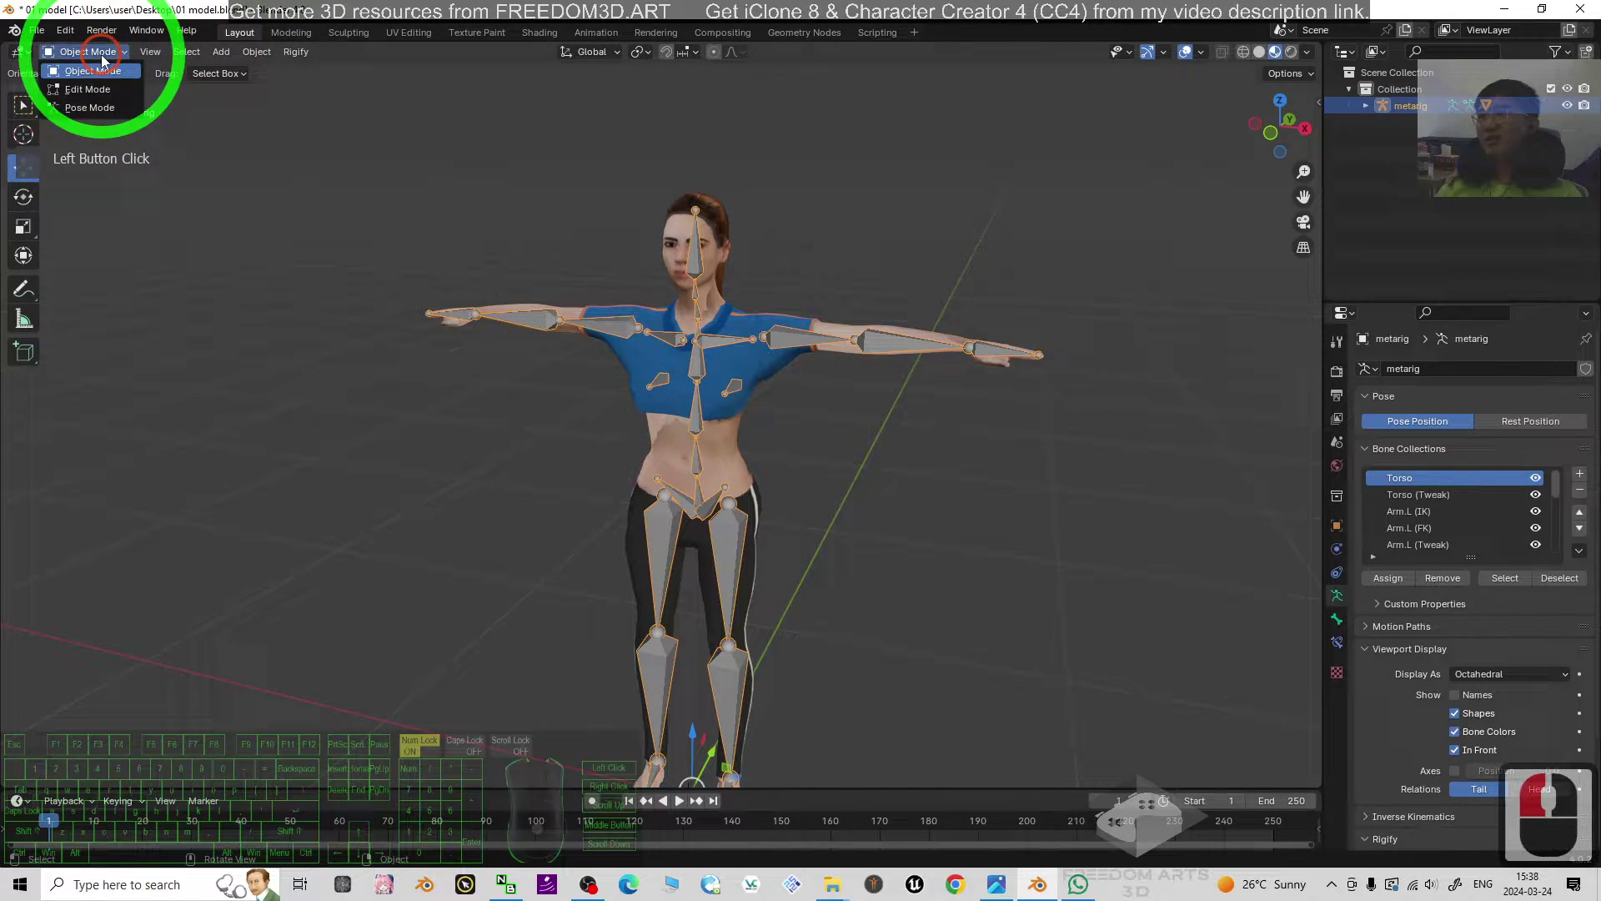
In Pose Mode, rotate upper_arm.L down toward the body
click(90, 106)
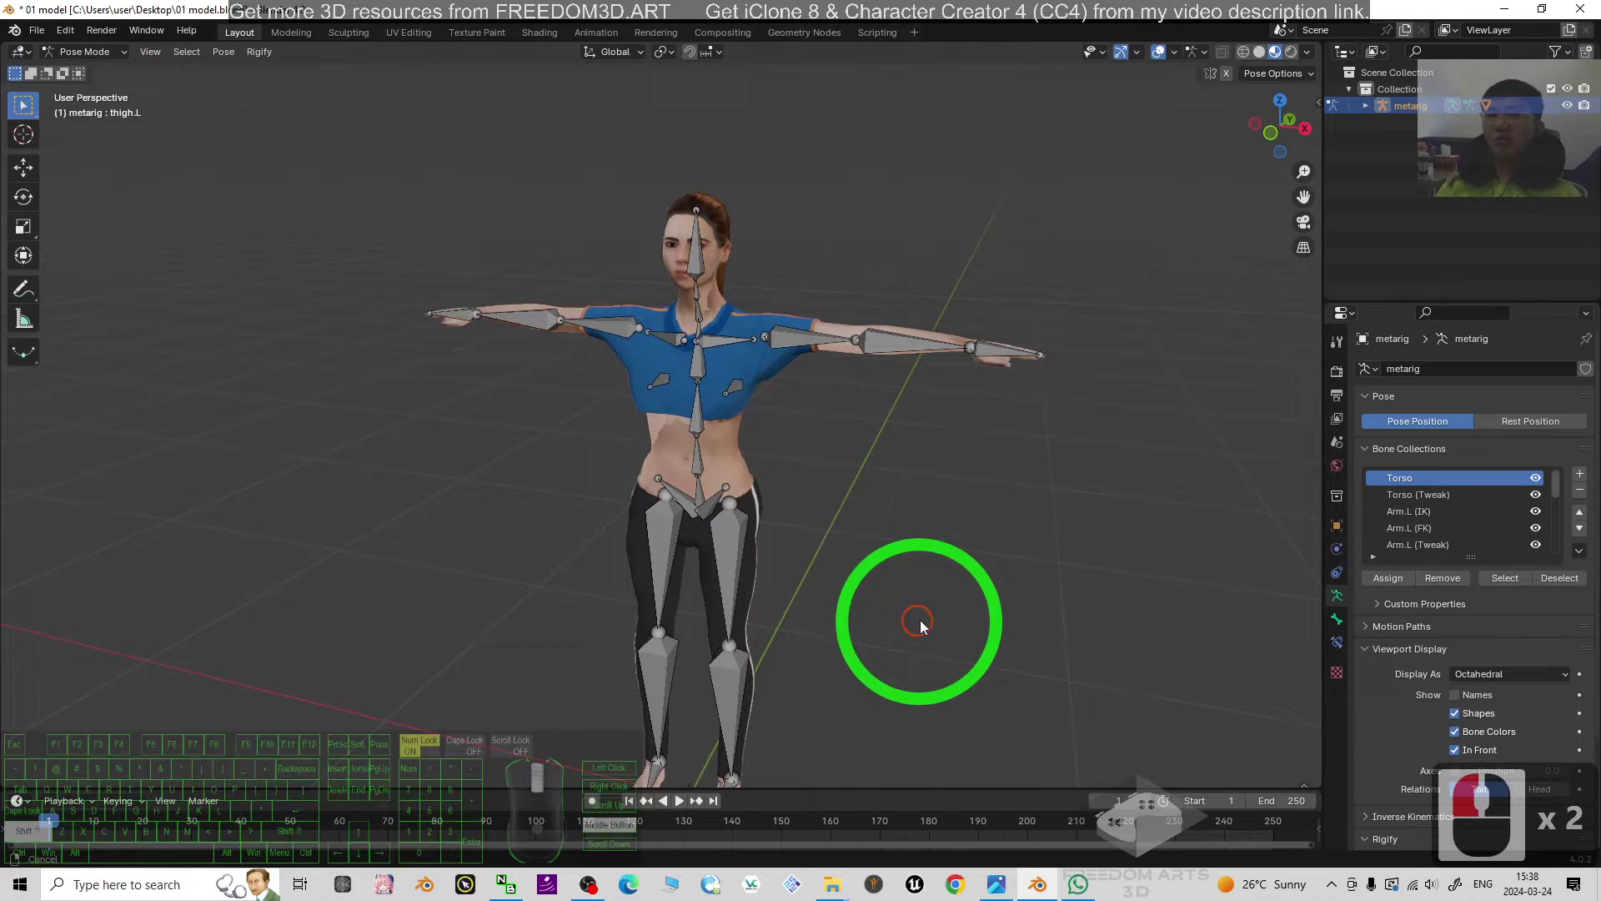
click(802, 290)
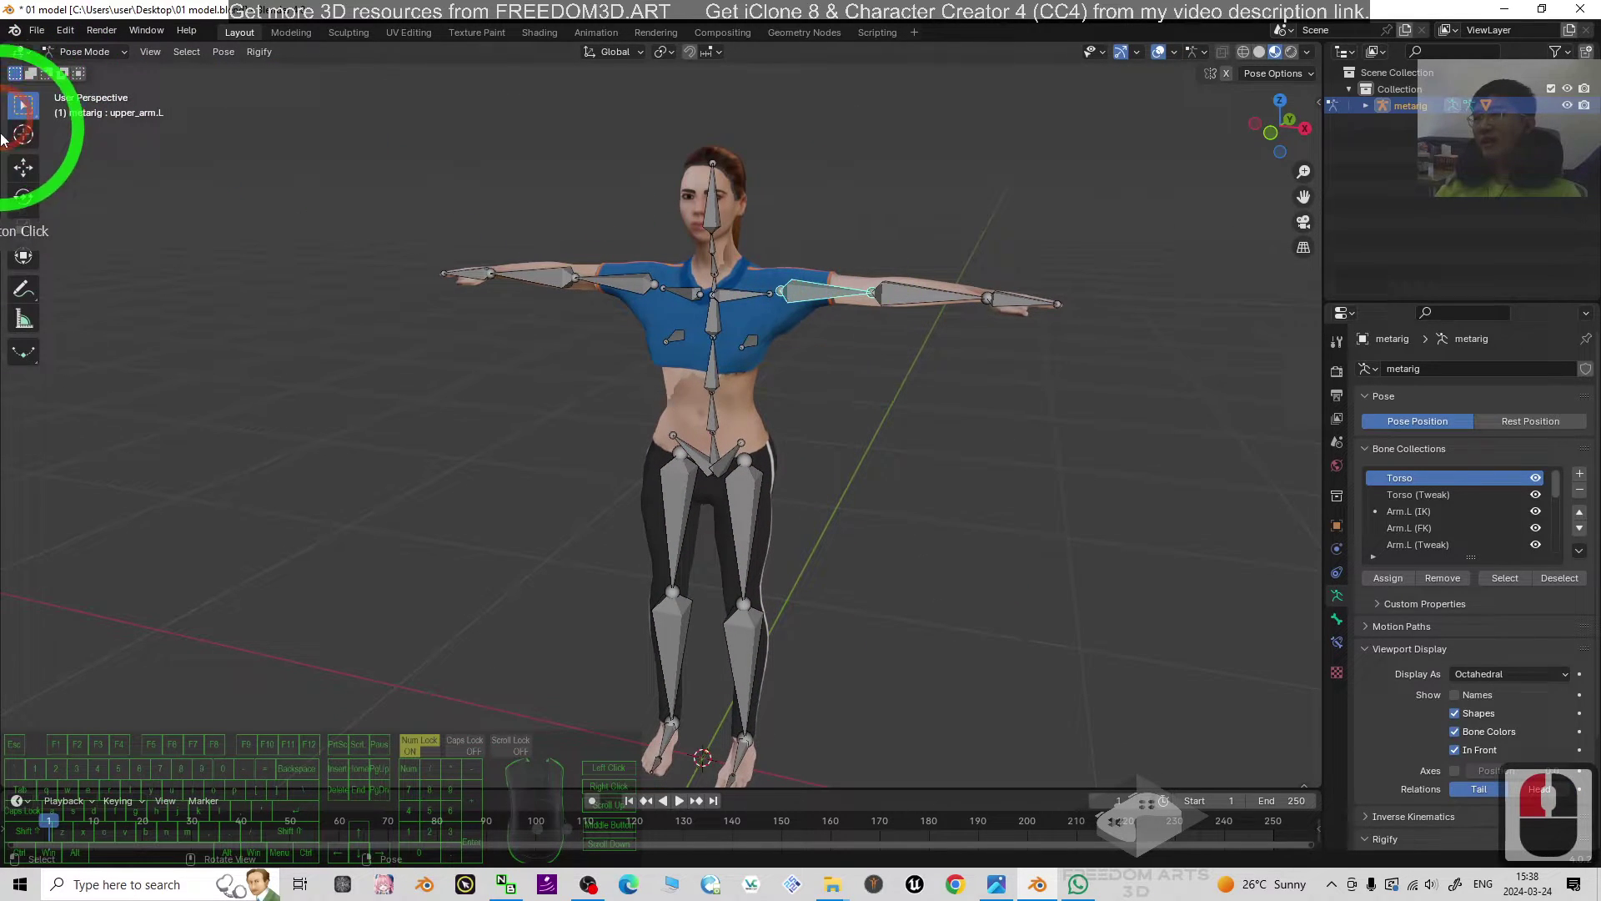
click(27, 199)
click(903, 280)
click(807, 238)
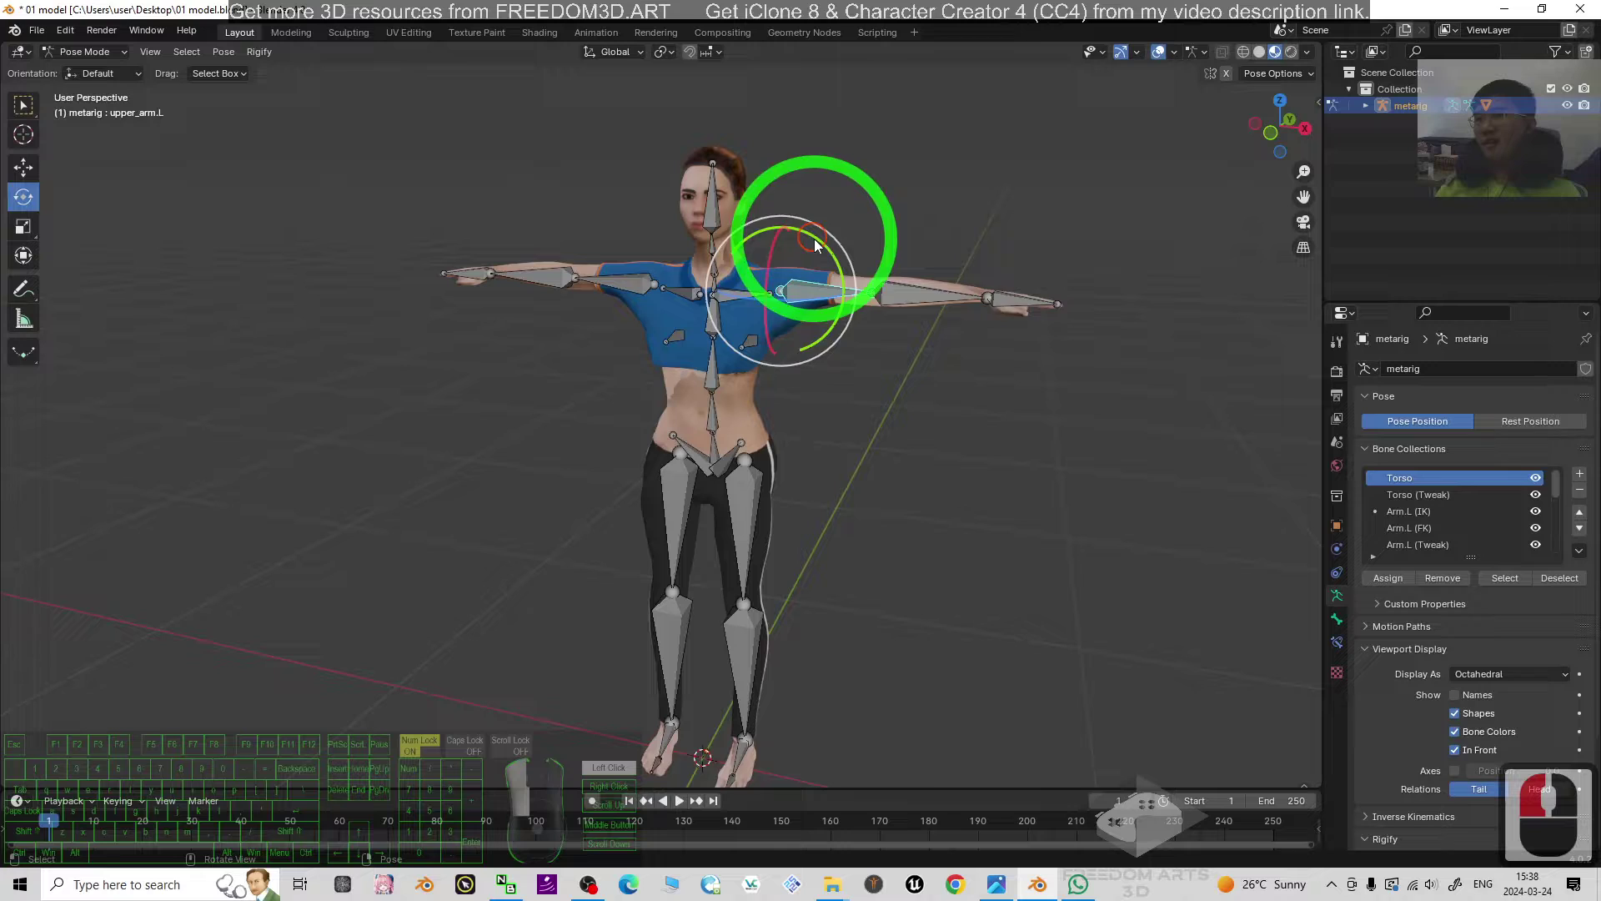
mouse_move(813, 238)
mouse_down()
mouse_move(803, 403)
mouse_move(801, 314)
mouse_up()
Bend forearm.L down, then undo both arm rotations back to the T-pose
click(803, 404)
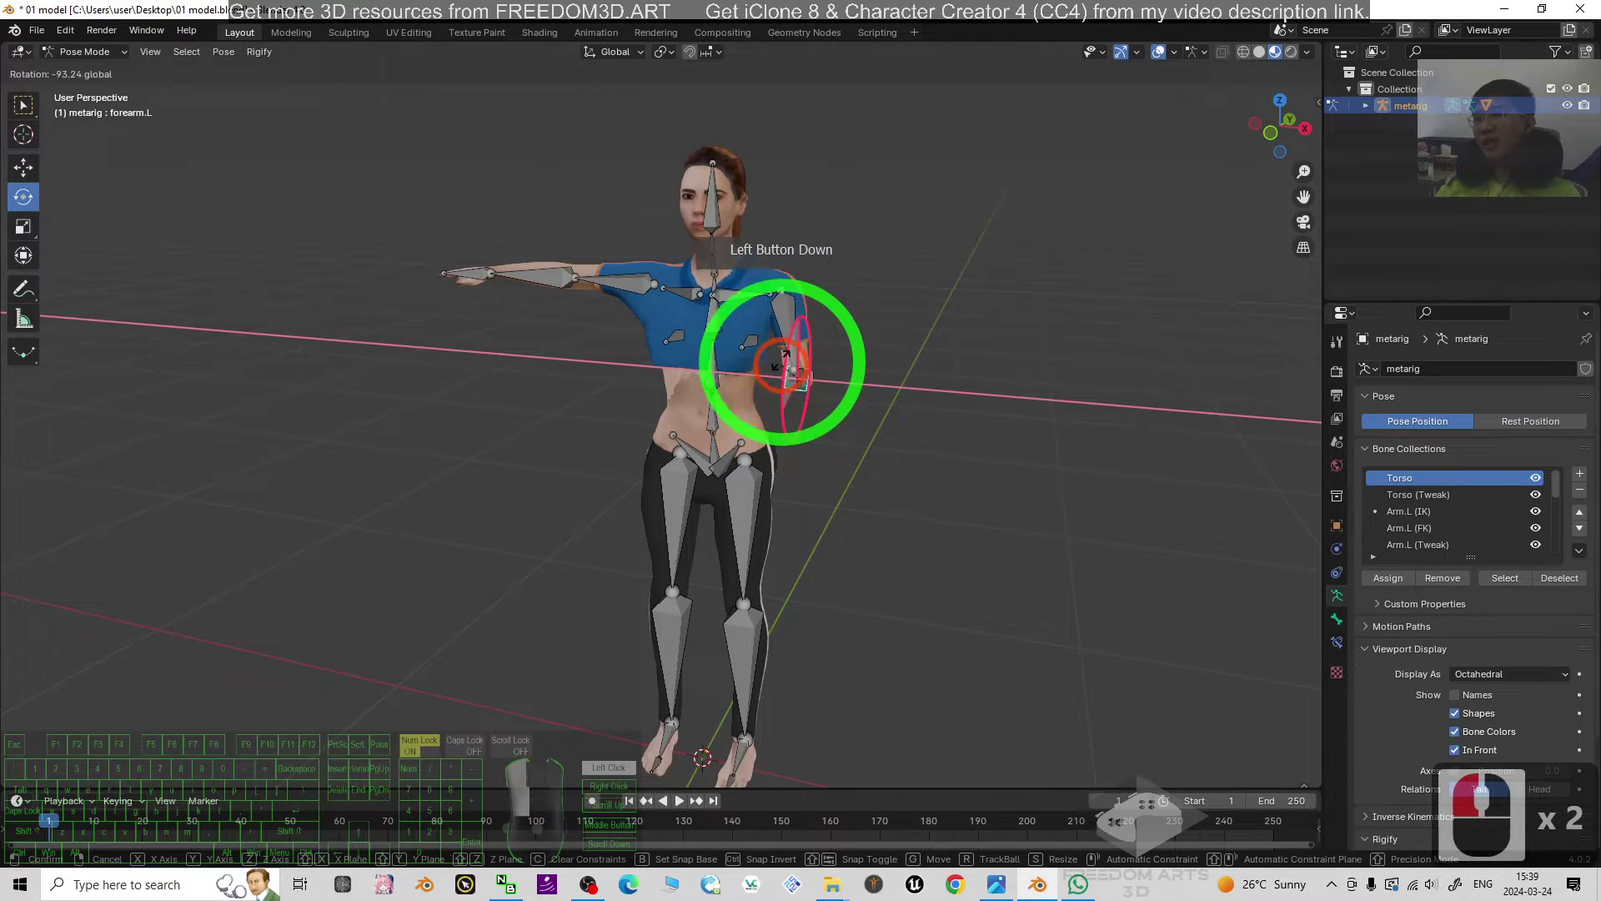
middle_drag(1135, 586, 989, 580)
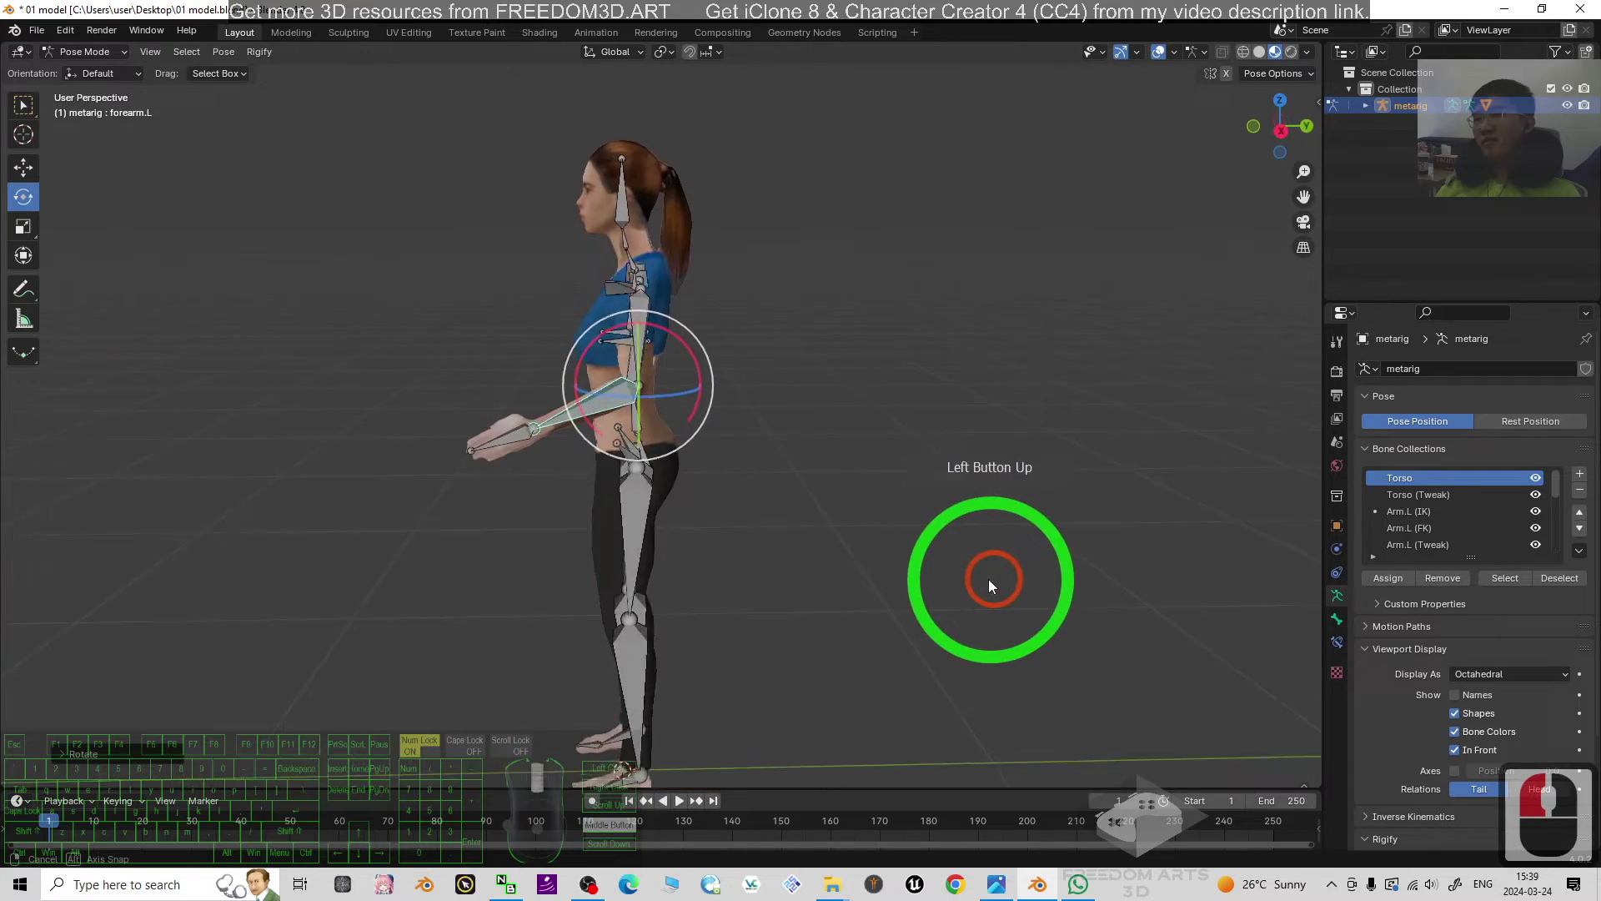
middle_drag(402, 644, 701, 626)
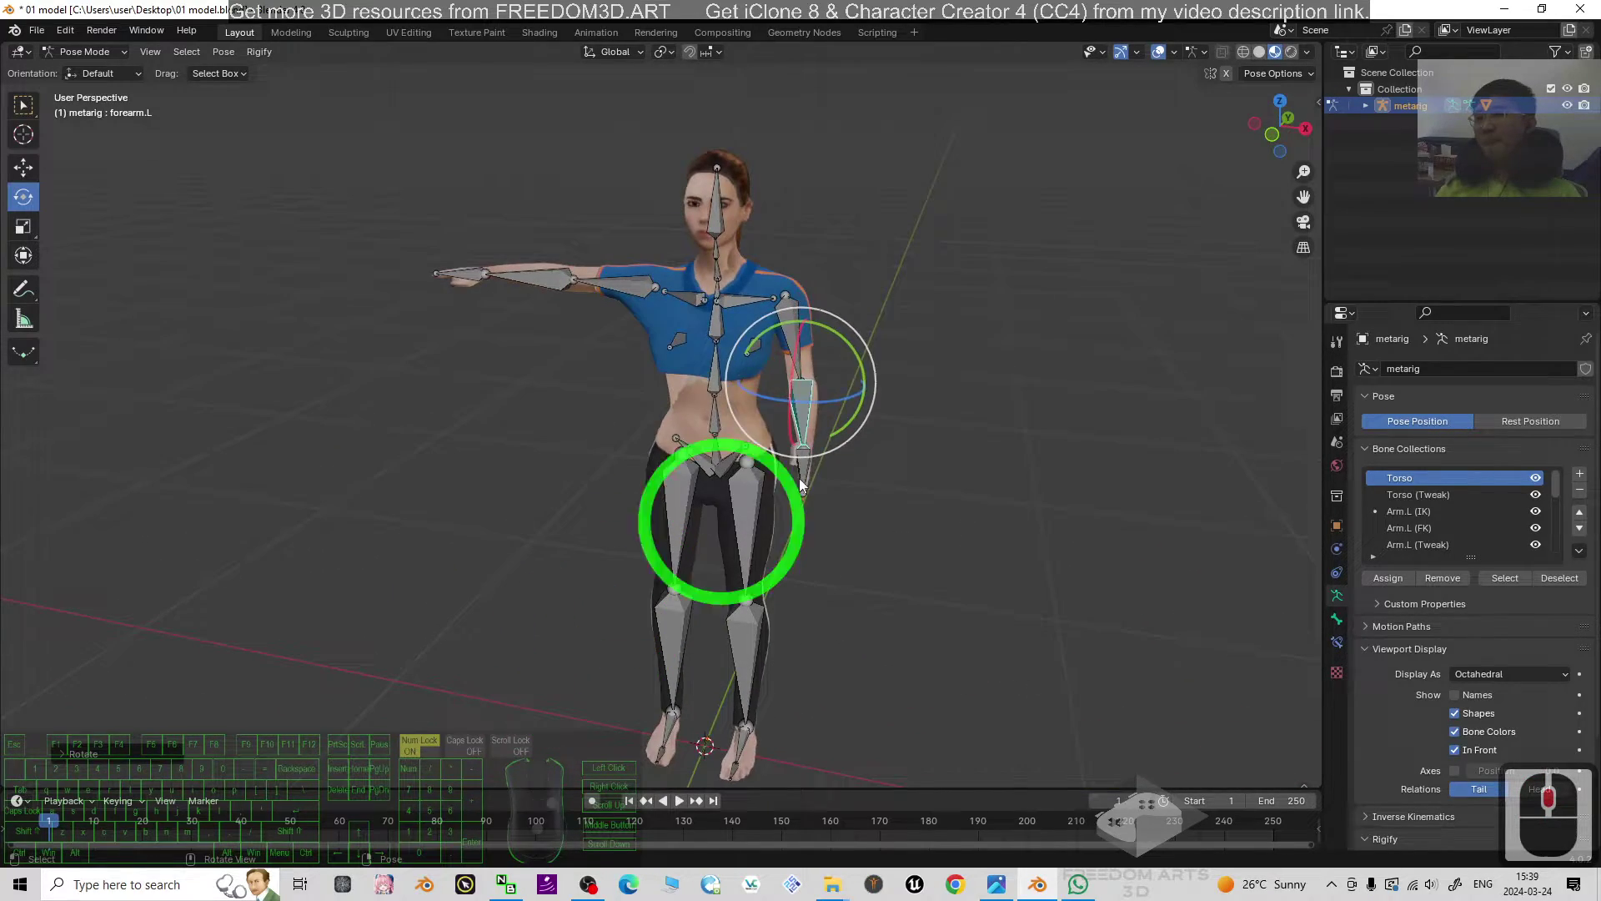
drag(826, 300, 825, 400)
mouse_move(961, 570)
middle_down()
mouse_move(795, 564)
mouse_move(982, 570)
middle_up()
key(ctrl+z)
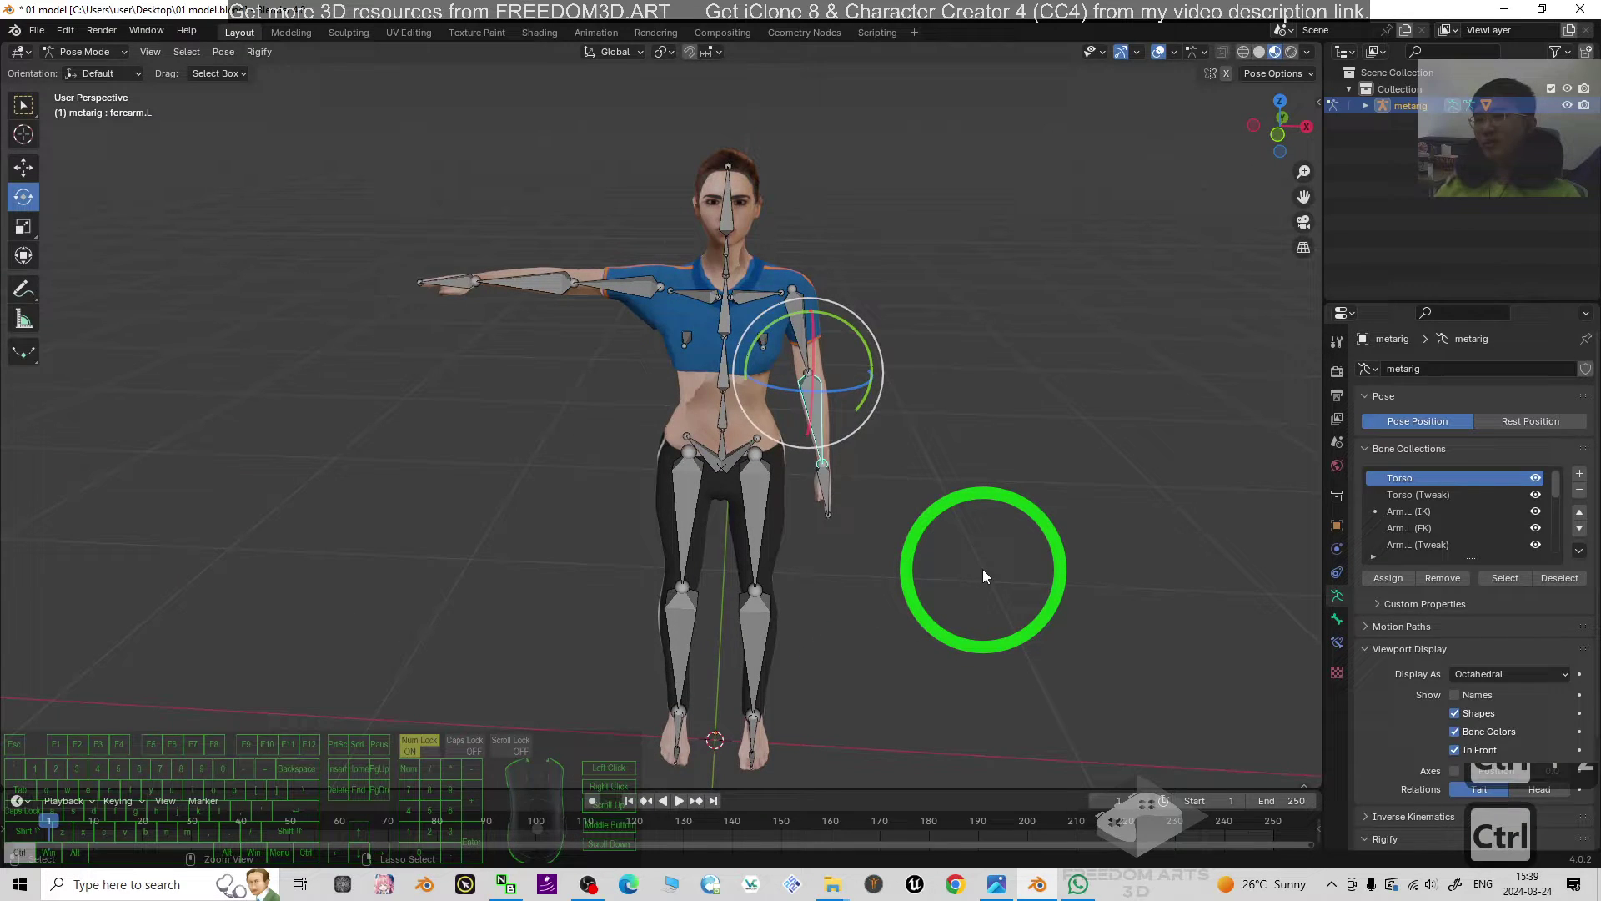
key(ctrl+z)
key(ctrl+z)
Test-rotate the right thigh and right shin bones, undoing each rotation
click(678, 500)
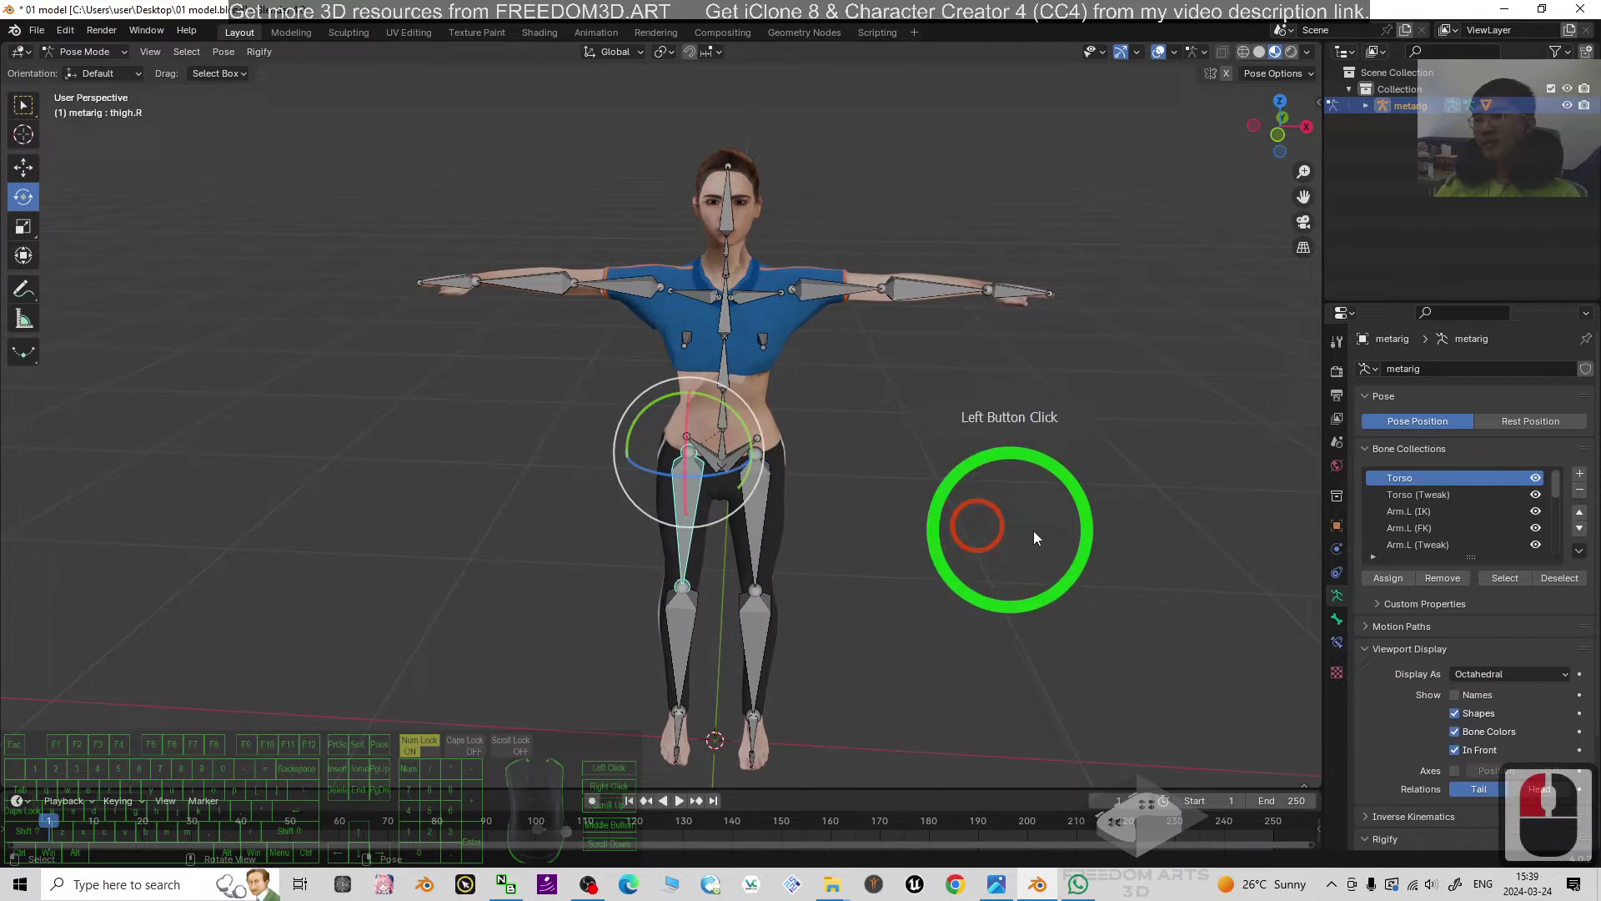
middle_drag(1033, 531, 904, 547)
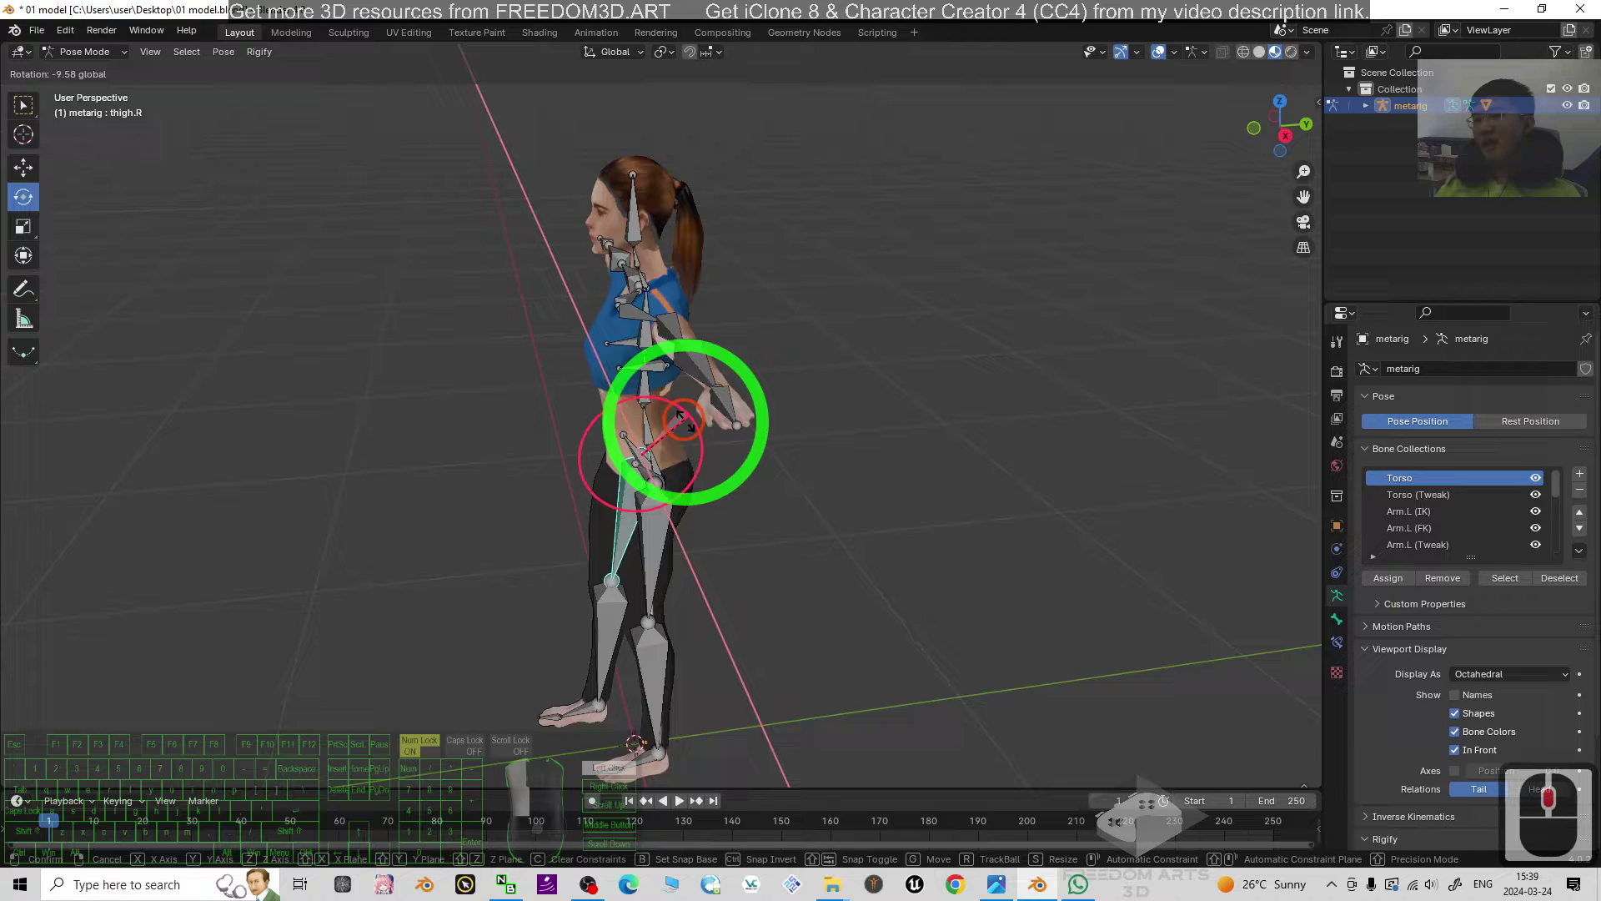
drag(687, 421, 769, 461)
key(ctrl+z)
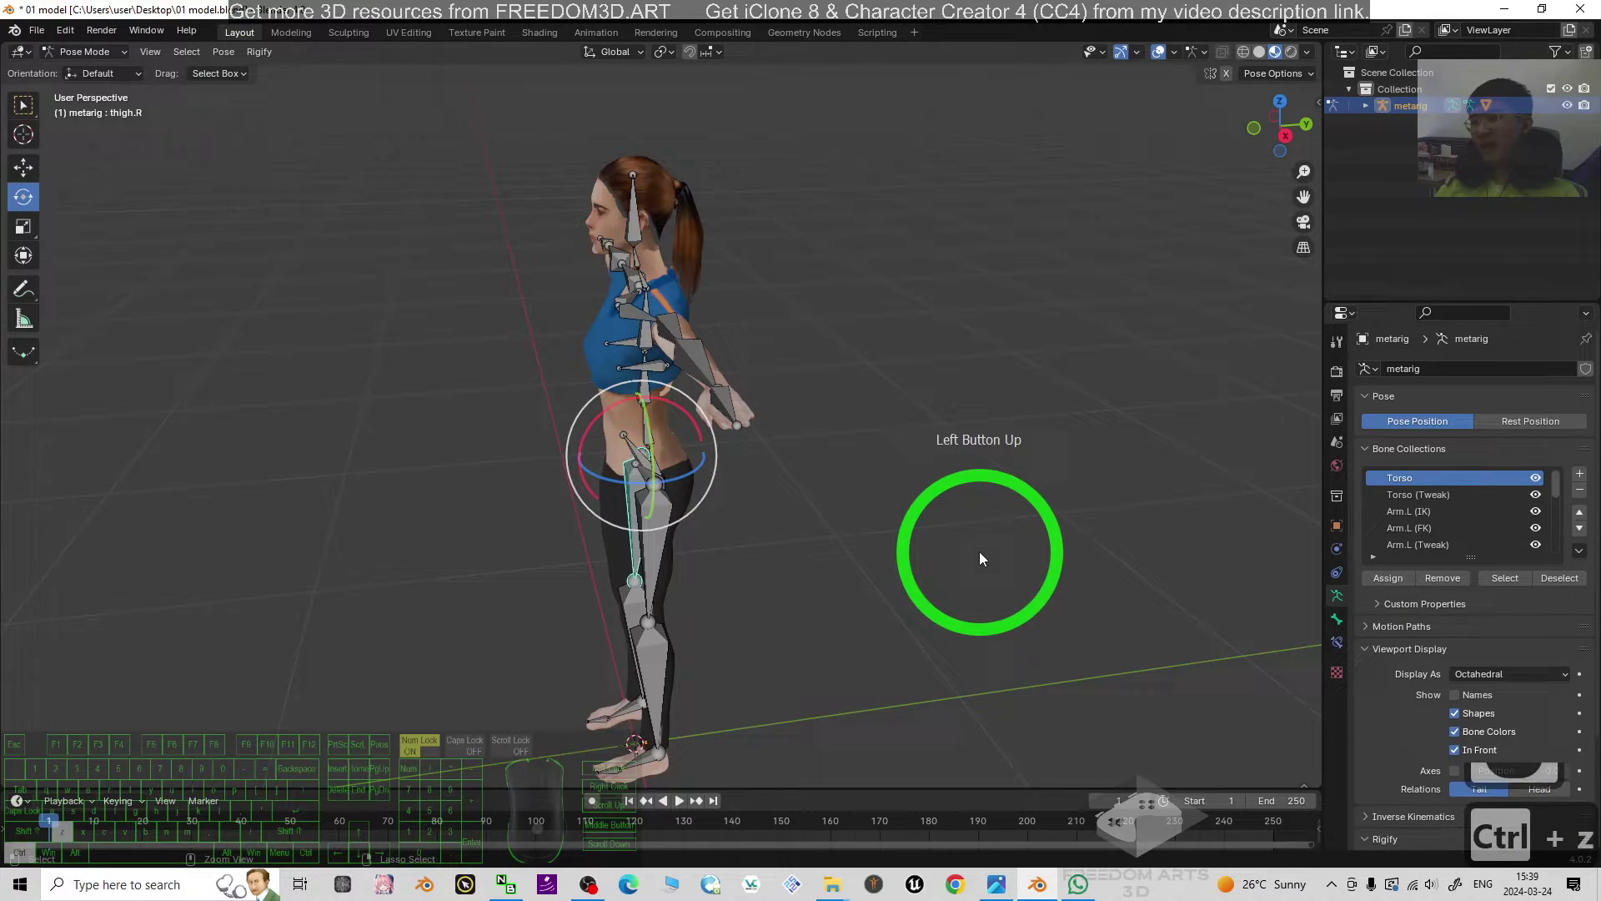
middle_drag(358, 561, 695, 539)
click(703, 604)
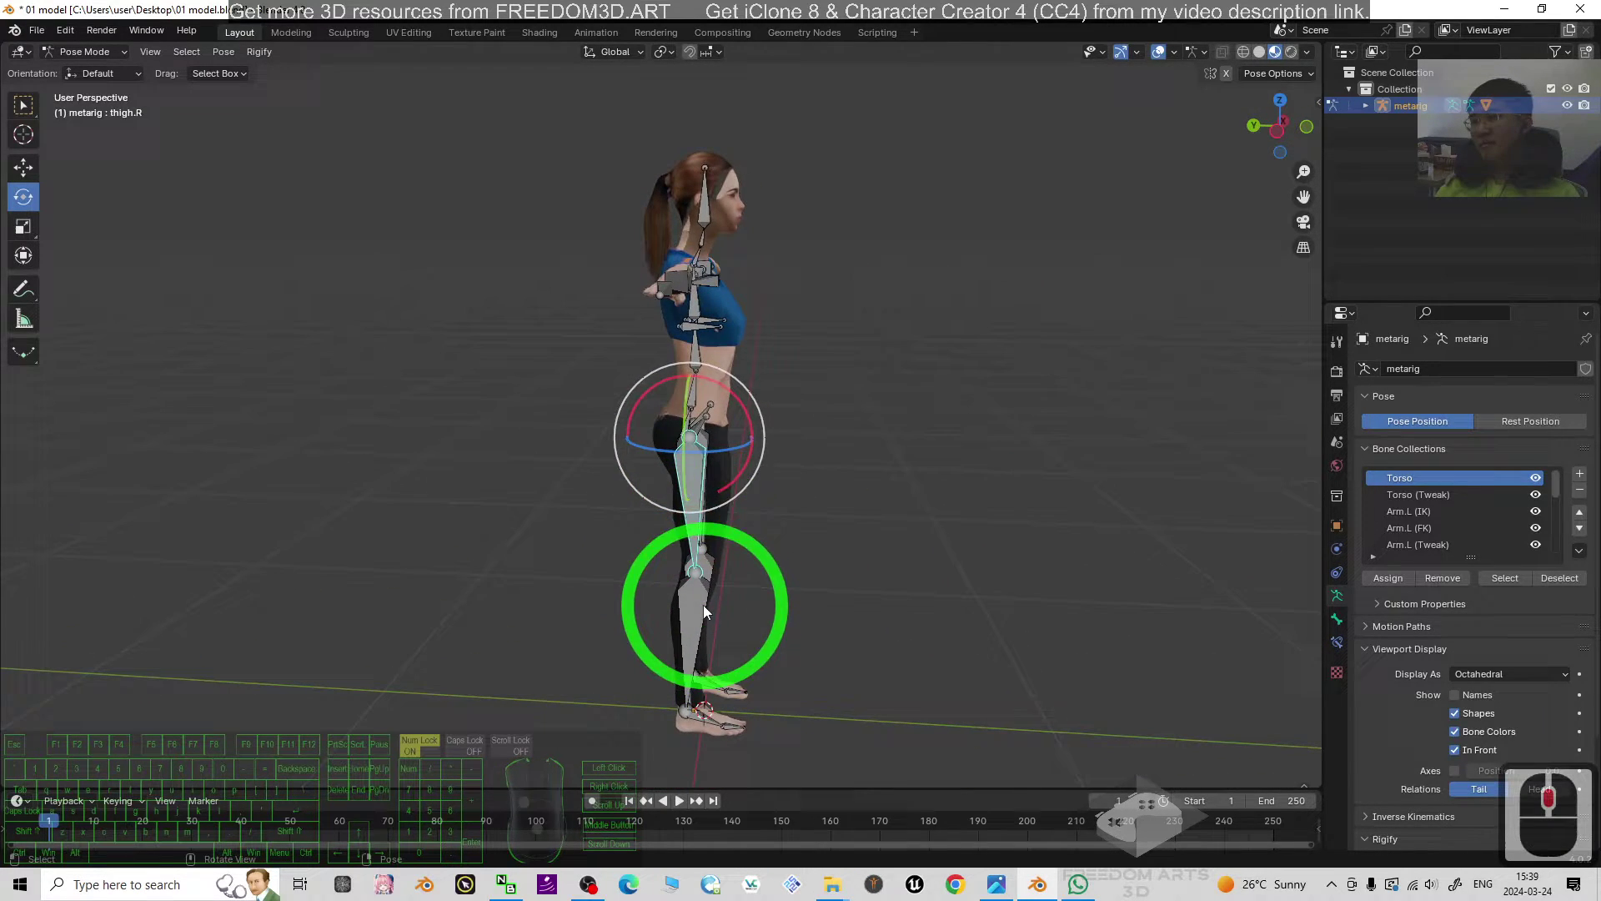
mouse_move(694, 570)
mouse_down()
mouse_move(733, 536)
mouse_move(913, 627)
mouse_up()
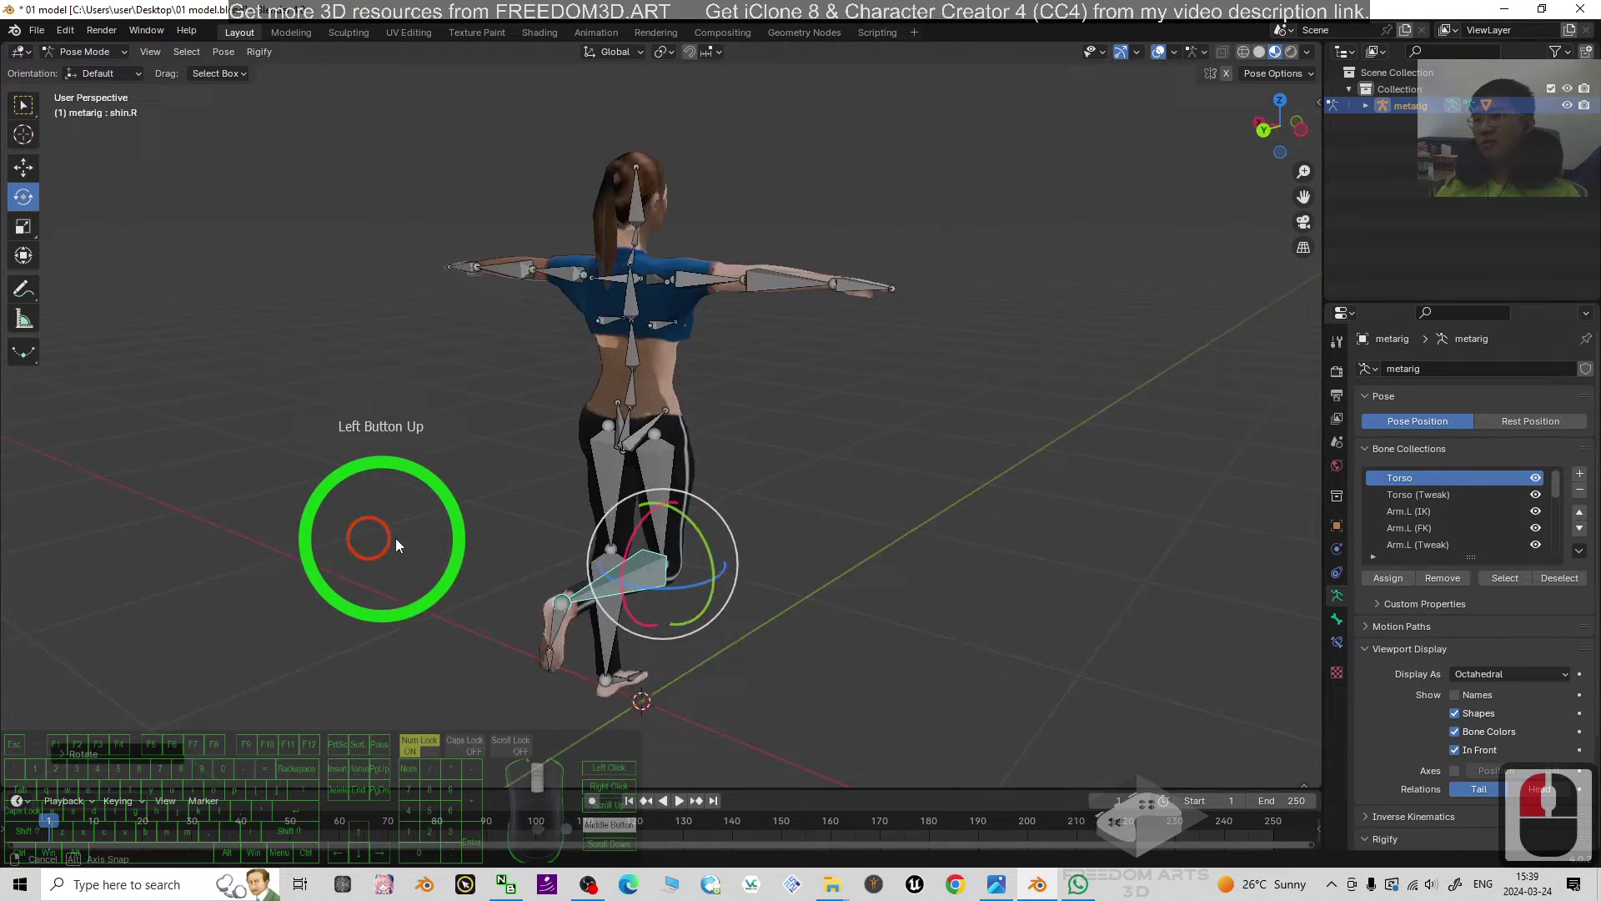
middle_drag(395, 539, 78, 557)
key(ctrl+z)
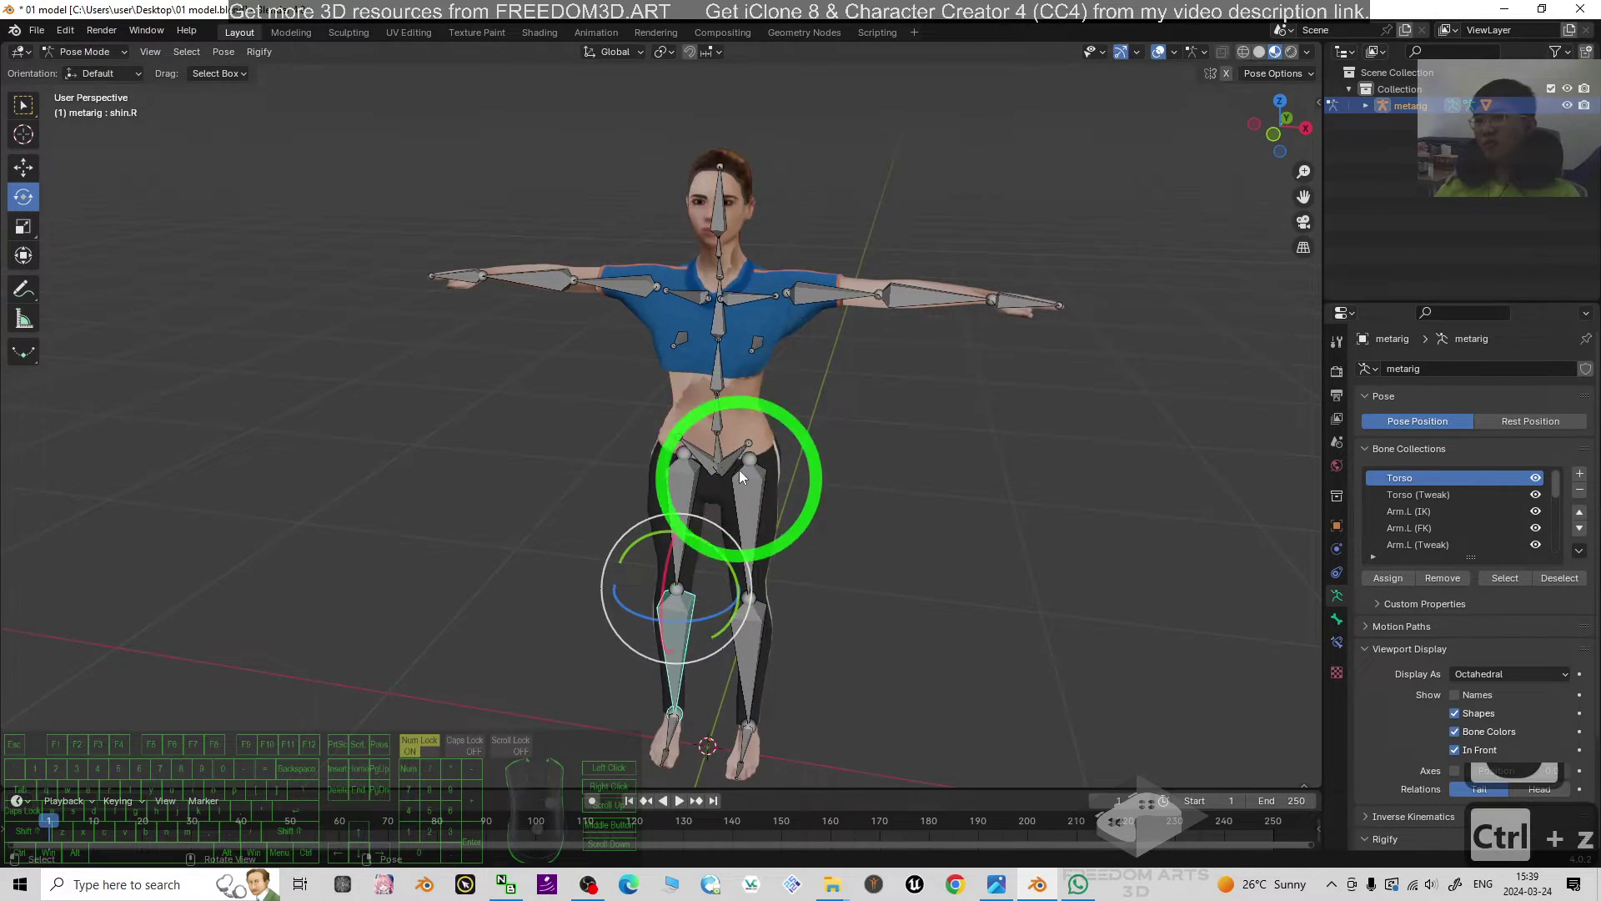
Tilt spine.006, undo it, try another rotation, and return to front view
click(723, 220)
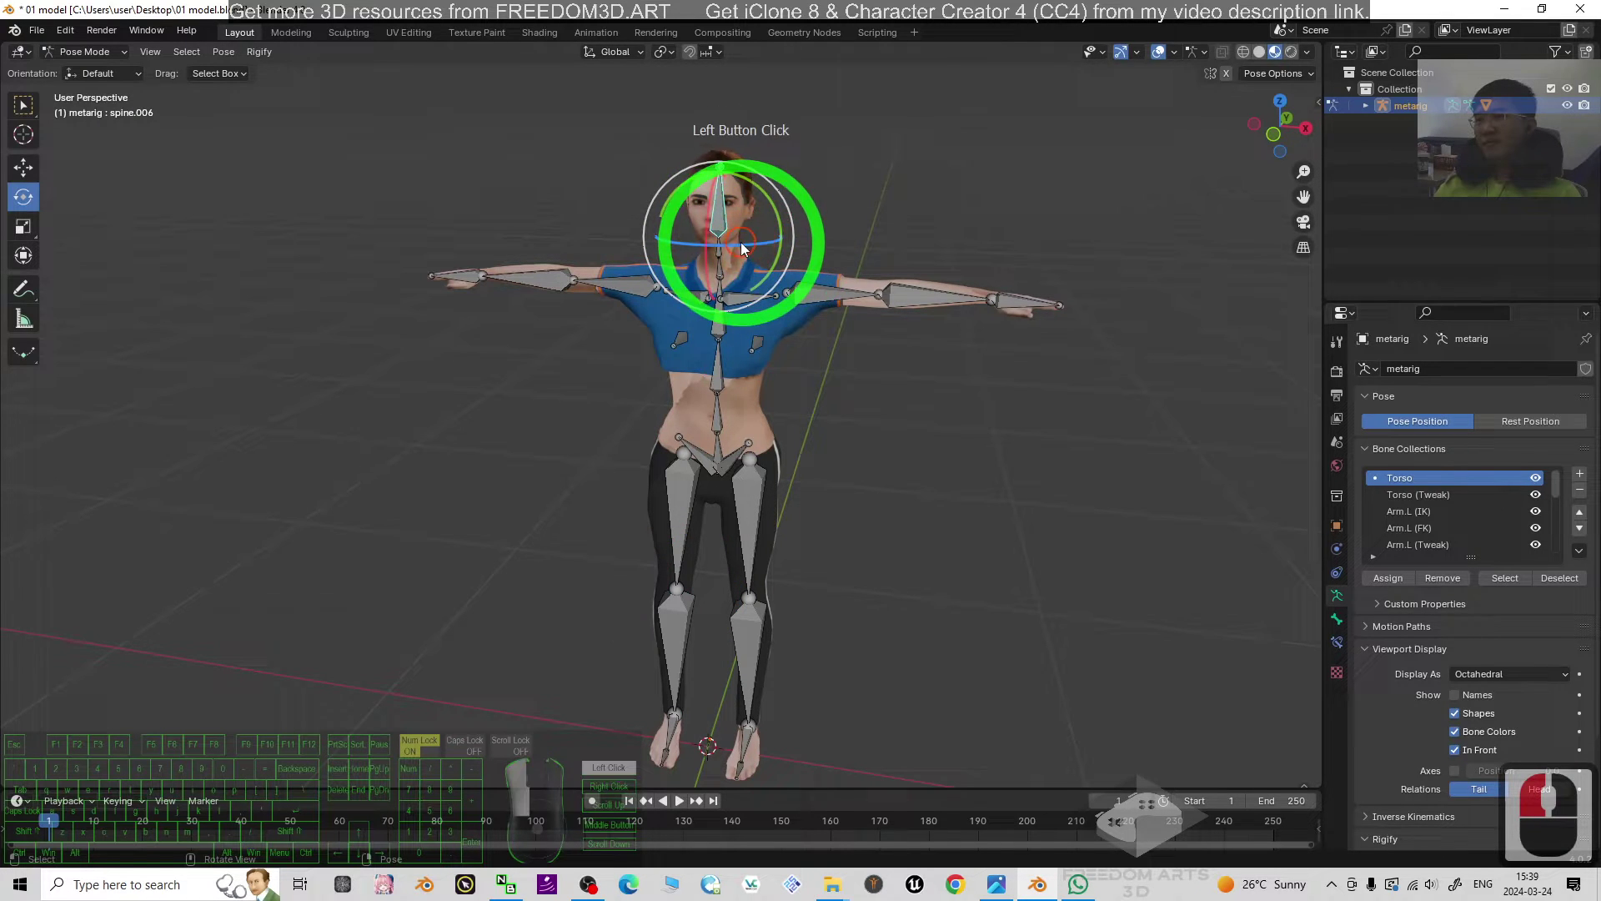
mouse_move(767, 241)
mouse_down()
mouse_move(905, 251)
mouse_move(884, 285)
mouse_up()
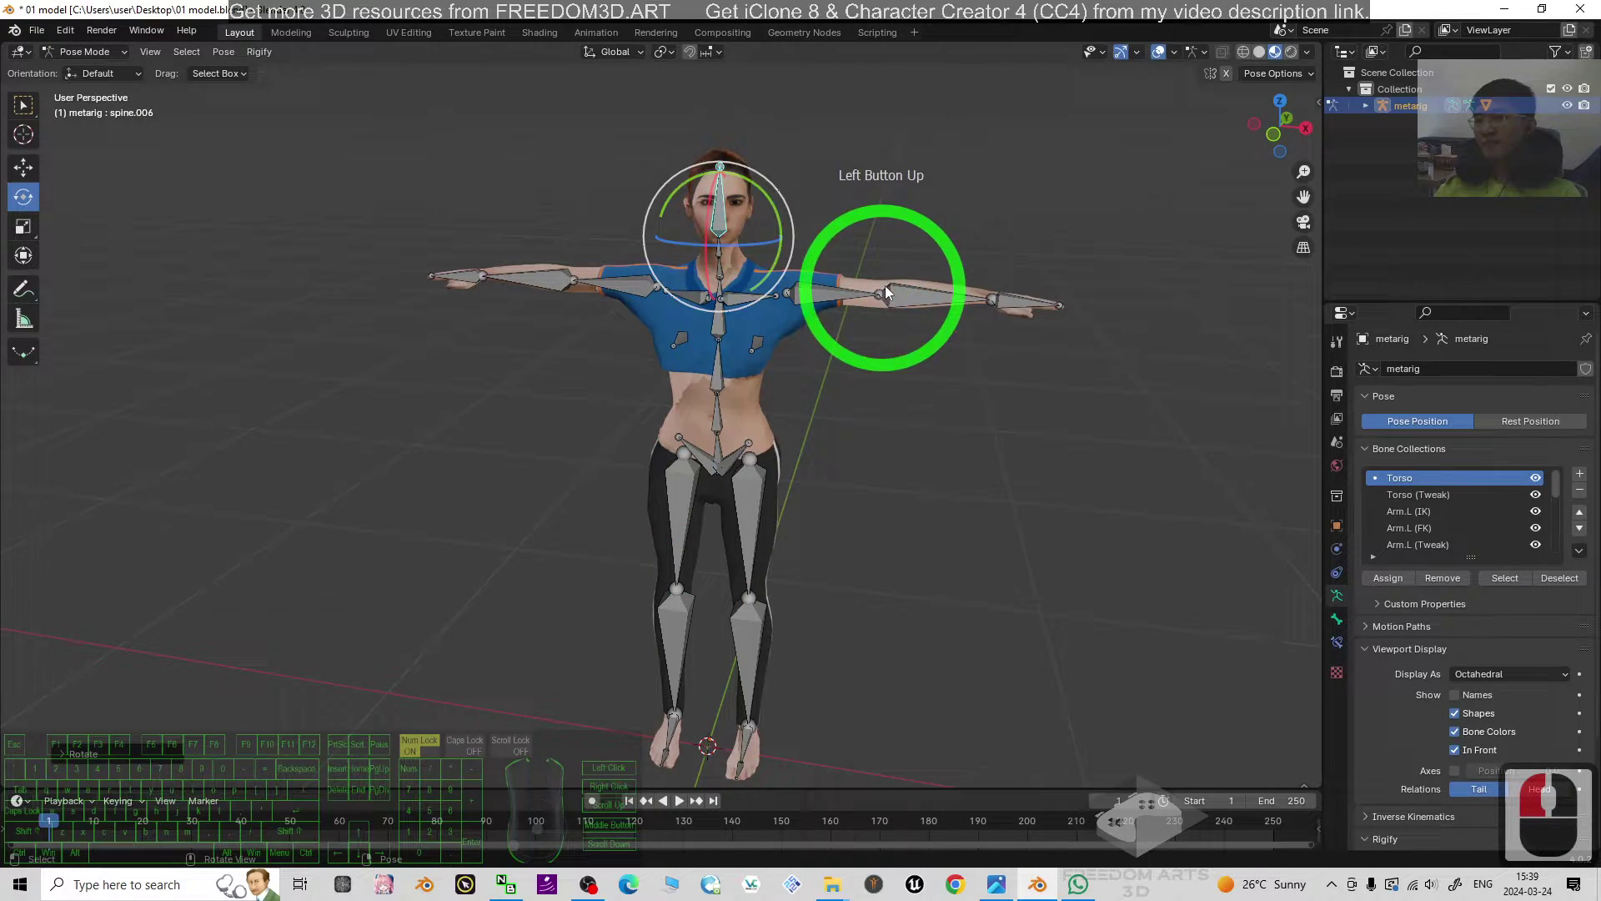
scroll(997, 284, up, 4)
shift+middle_drag(1081, 305, 997, 647)
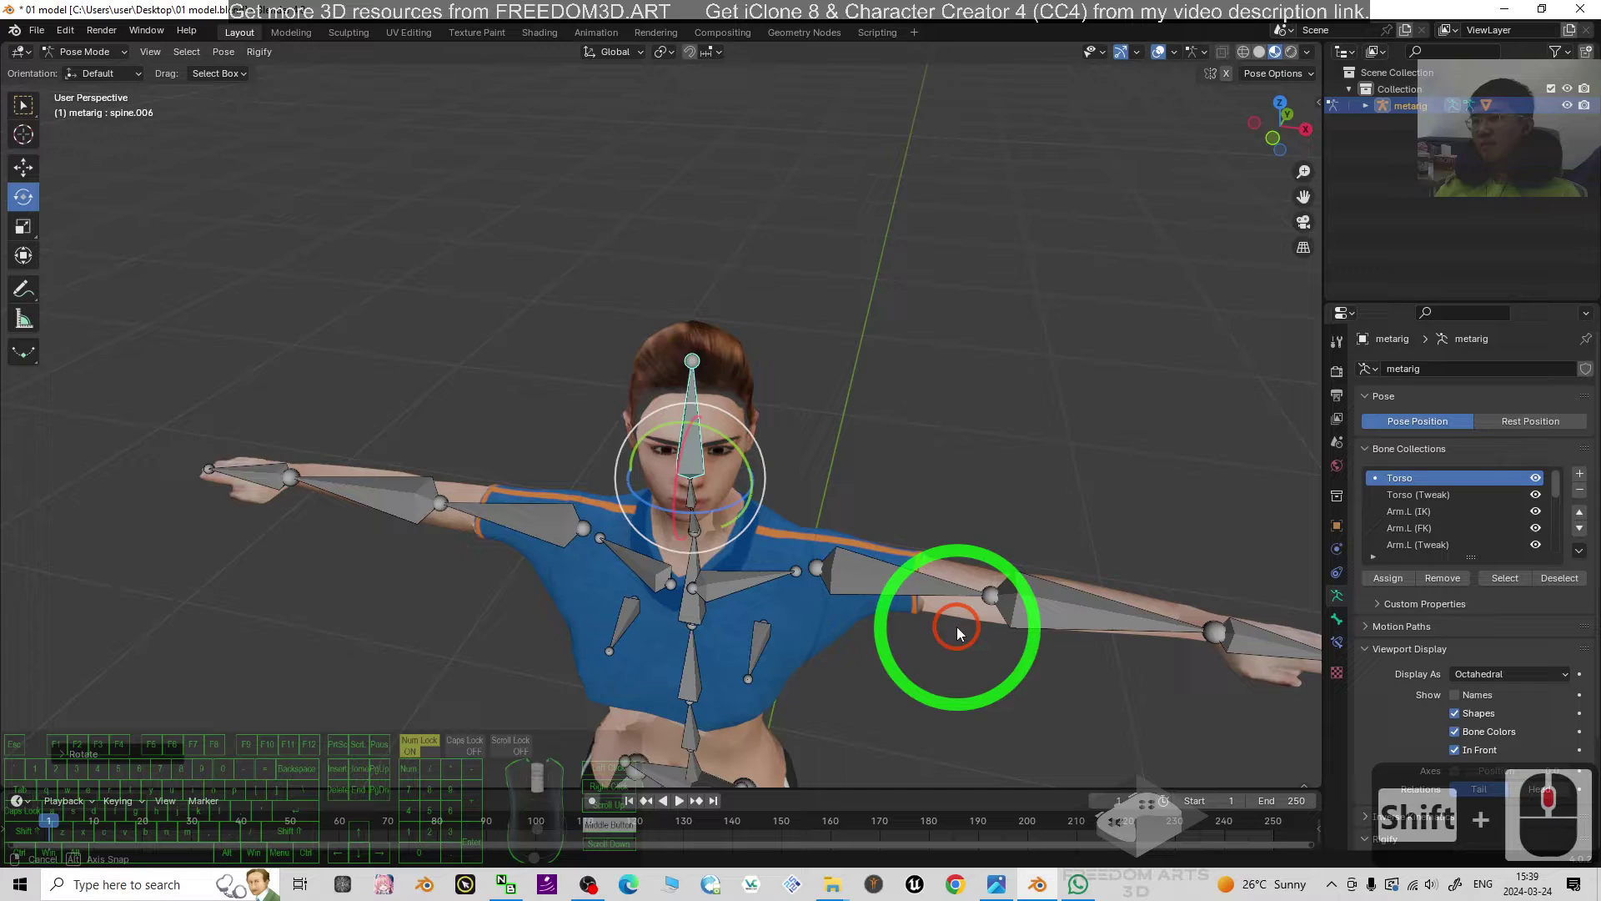
key(ctrl+z)
mouse_move(707, 514)
mouse_down()
mouse_move(690, 501)
mouse_move(731, 500)
mouse_move(970, 607)
mouse_up()
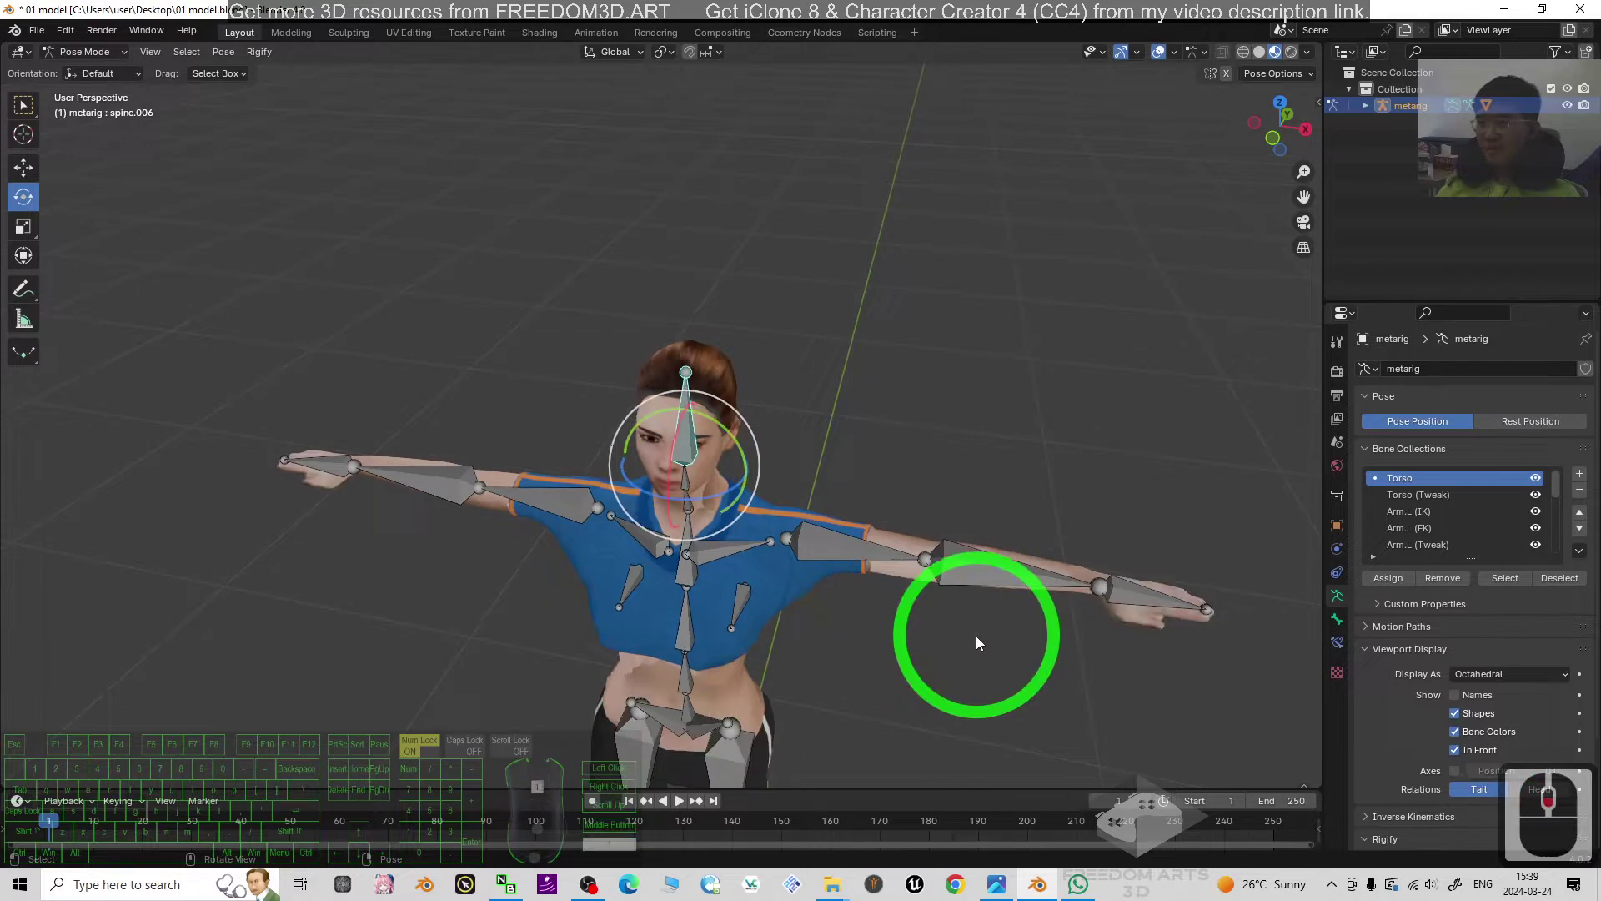
scroll(976, 635, down, 2)
scroll(927, 650, down, 2)
middle_drag(950, 455, 944, 588)
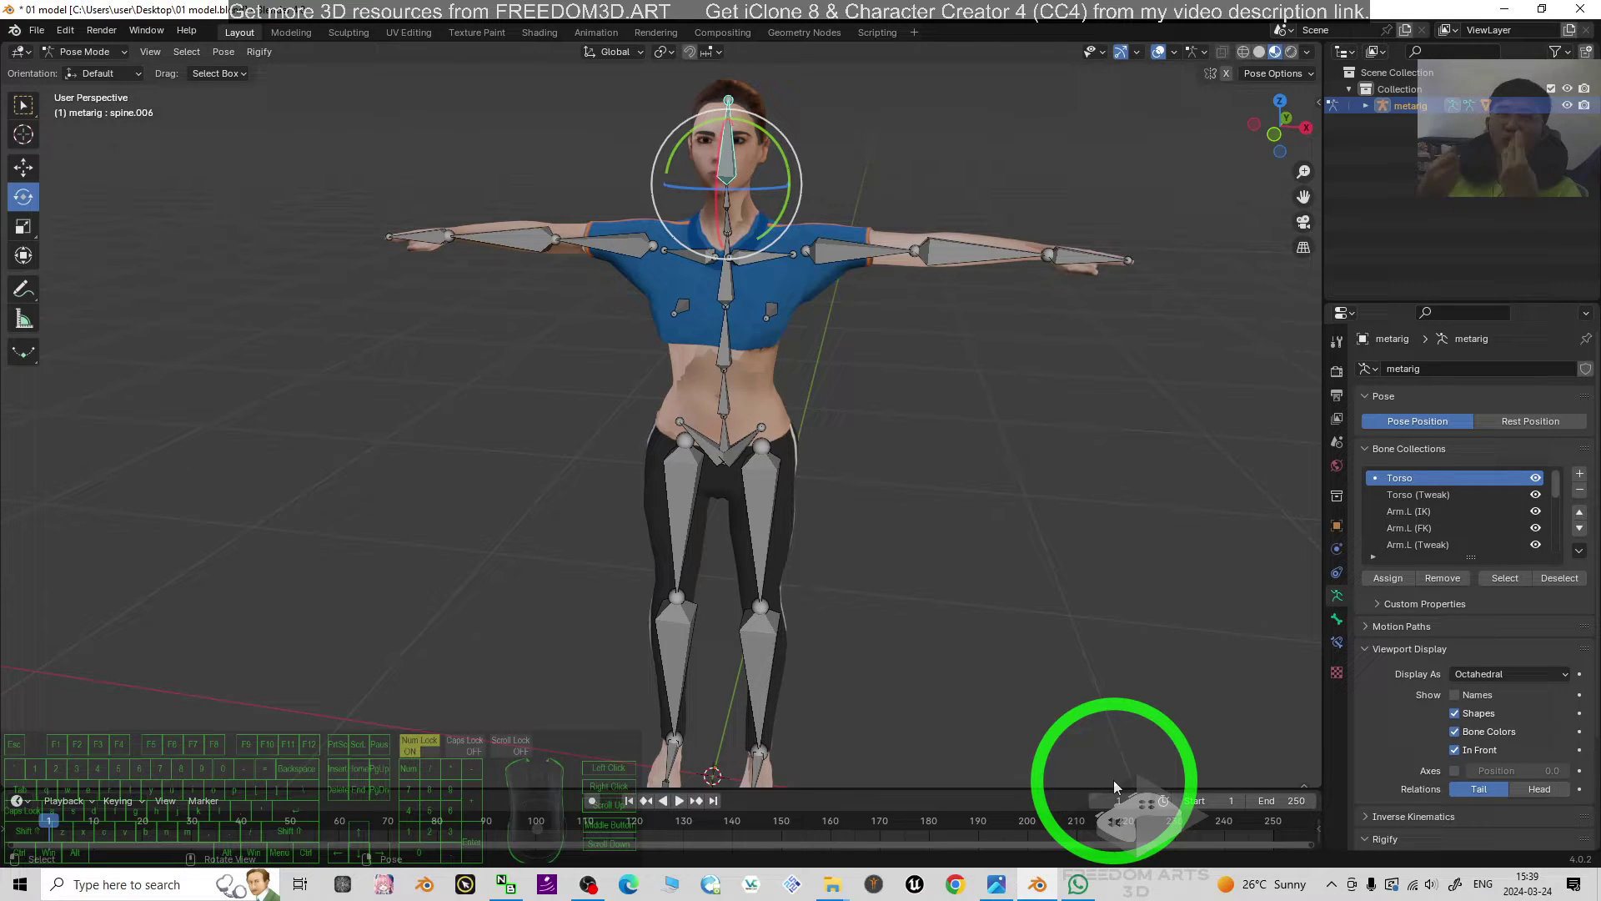
View cover.jpg, close it, and reposition the Blender window
click(997, 885)
click(957, 718)
click(1434, 44)
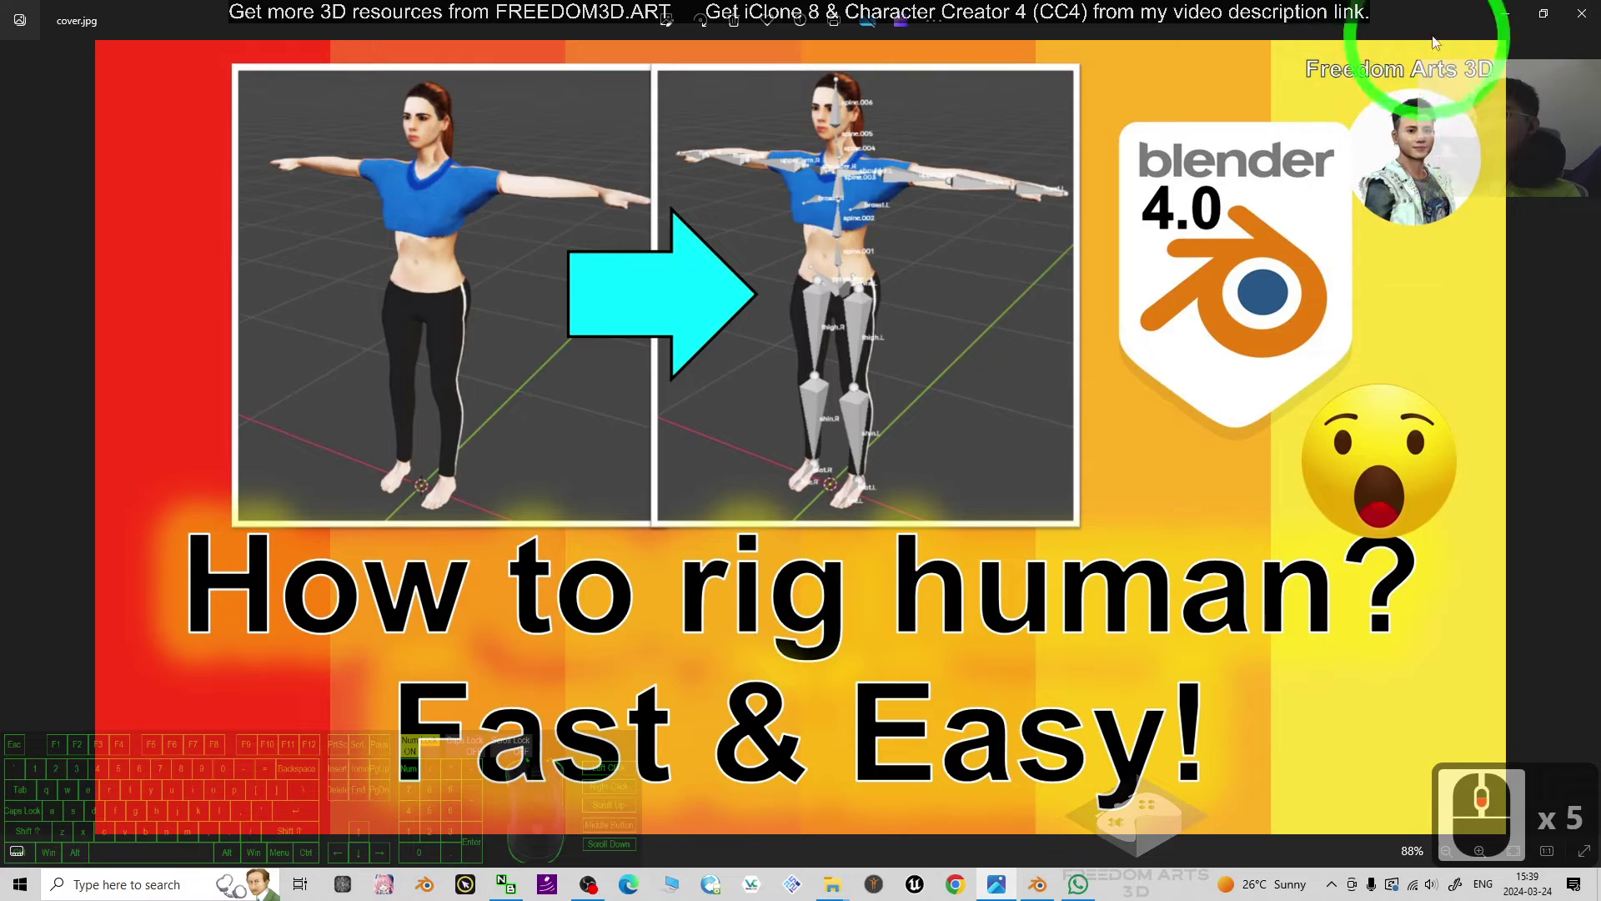
click(1506, 10)
click(487, 338)
click(257, 268)
mouse_move(412, 15)
mouse_down()
mouse_move(800, 85)
mouse_move(763, 65)
mouse_up()
Bring up the FBX (.fbx) exporter from File > Export and move it aside
click(330, 94)
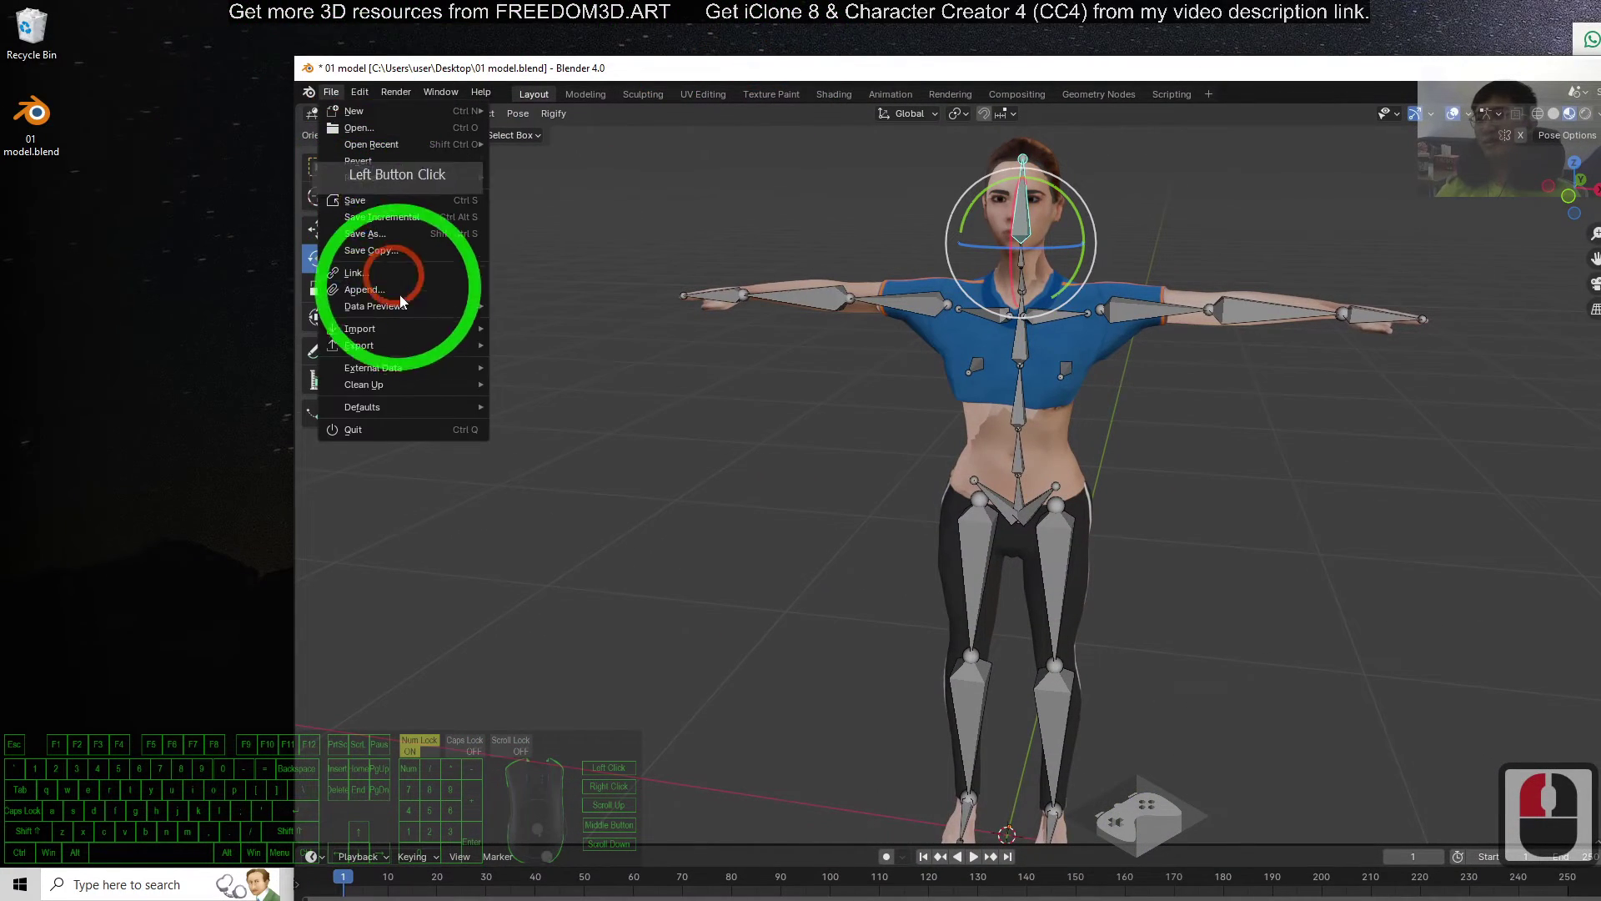
click(381, 347)
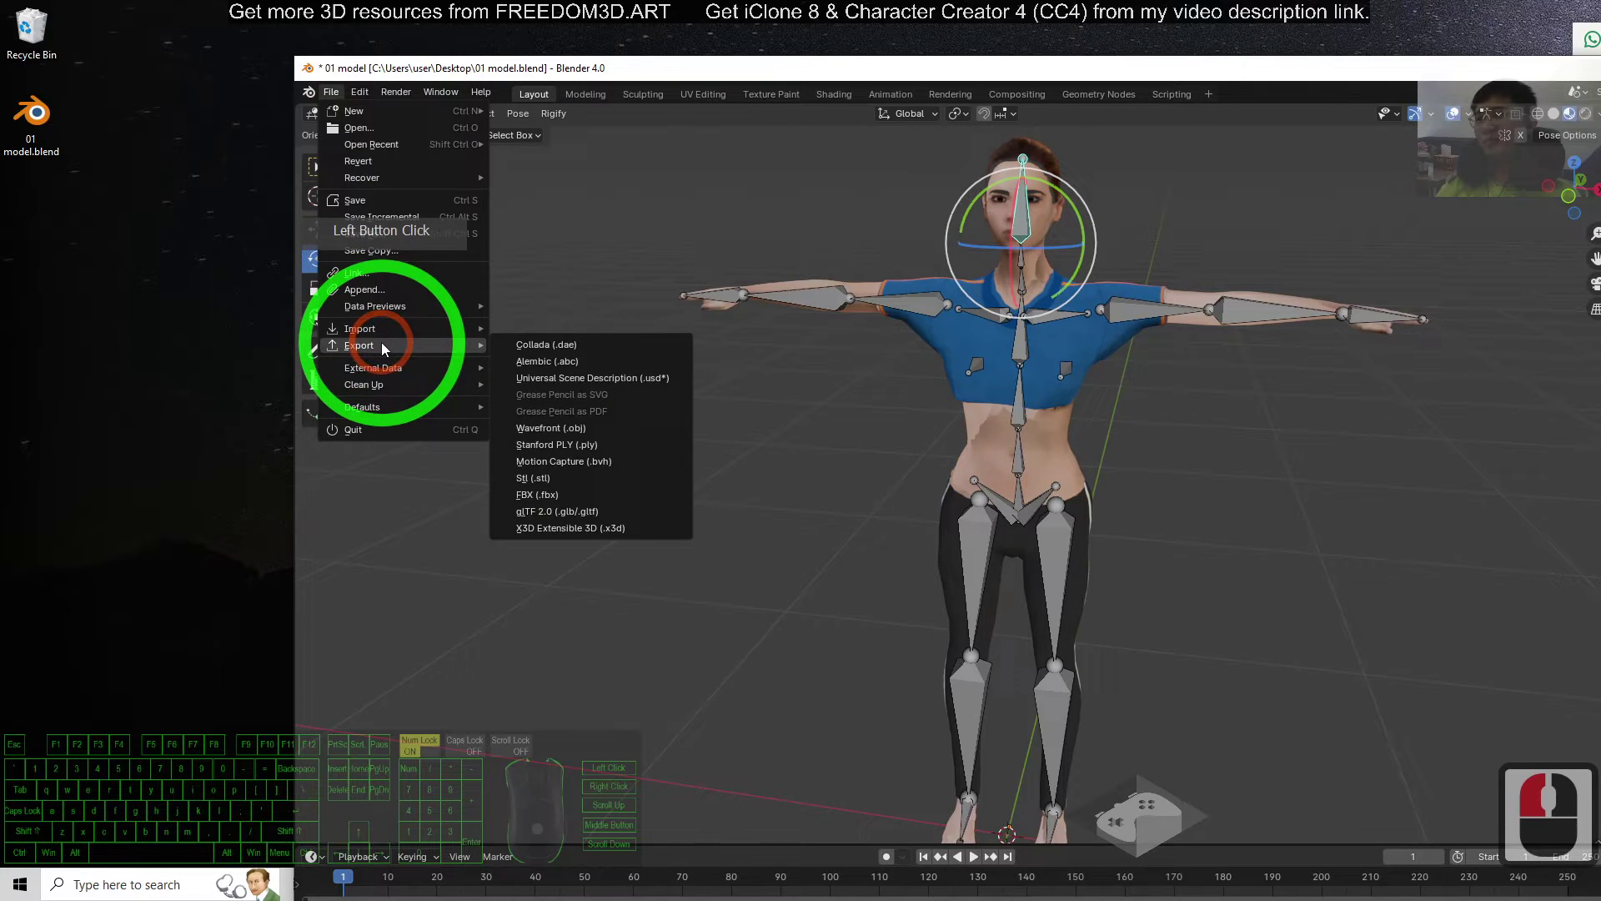
click(538, 495)
click(948, 238)
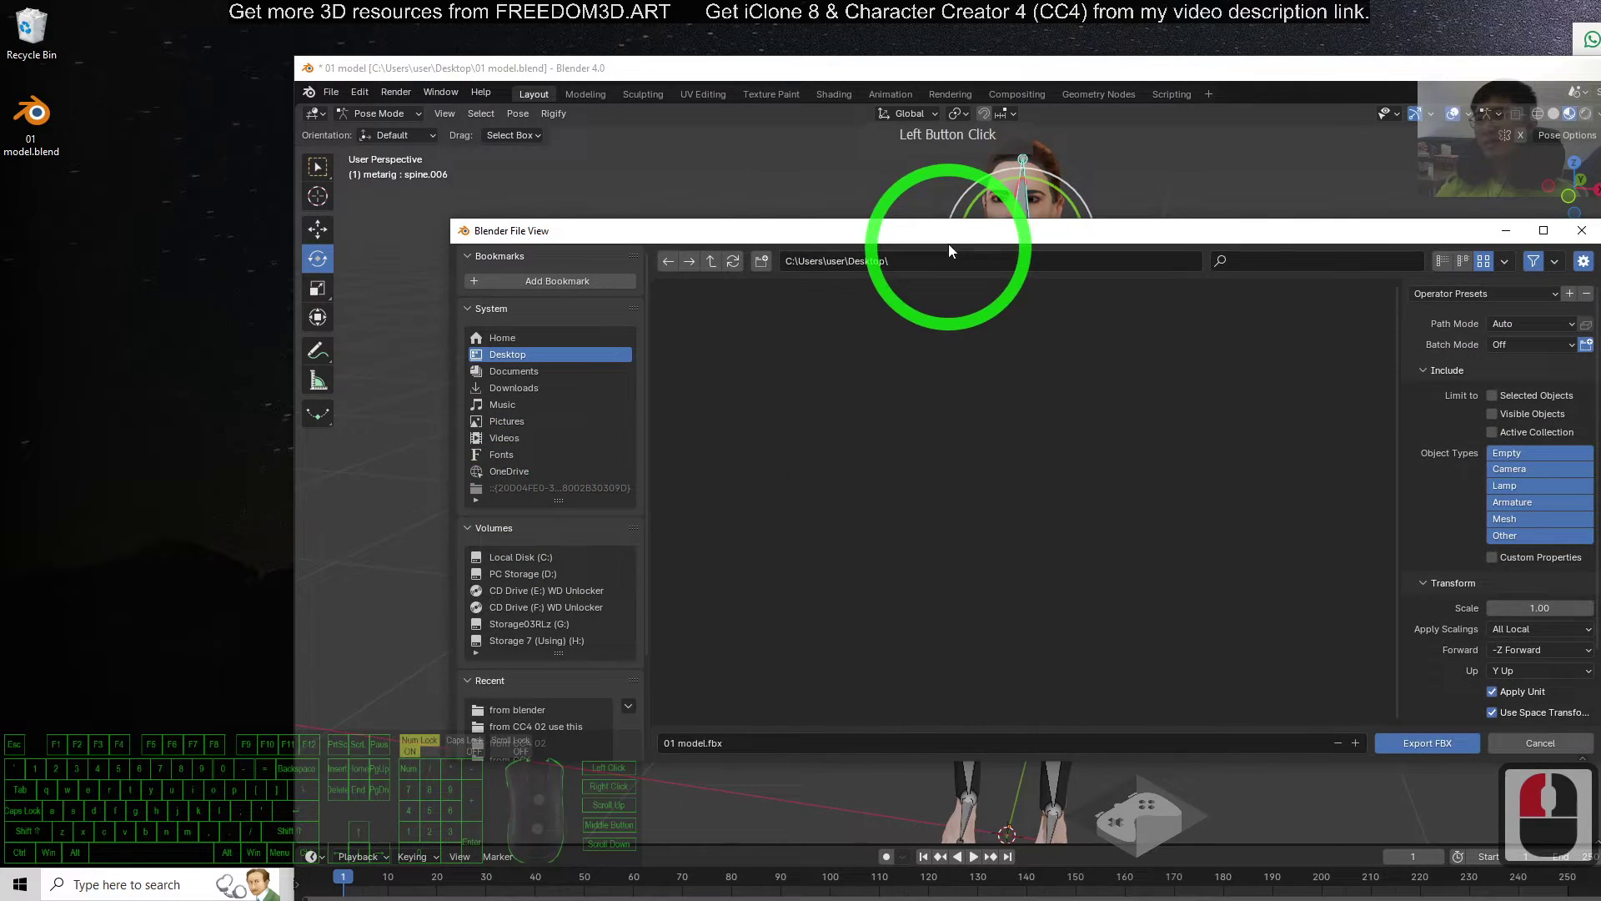
drag(949, 244, 615, 198)
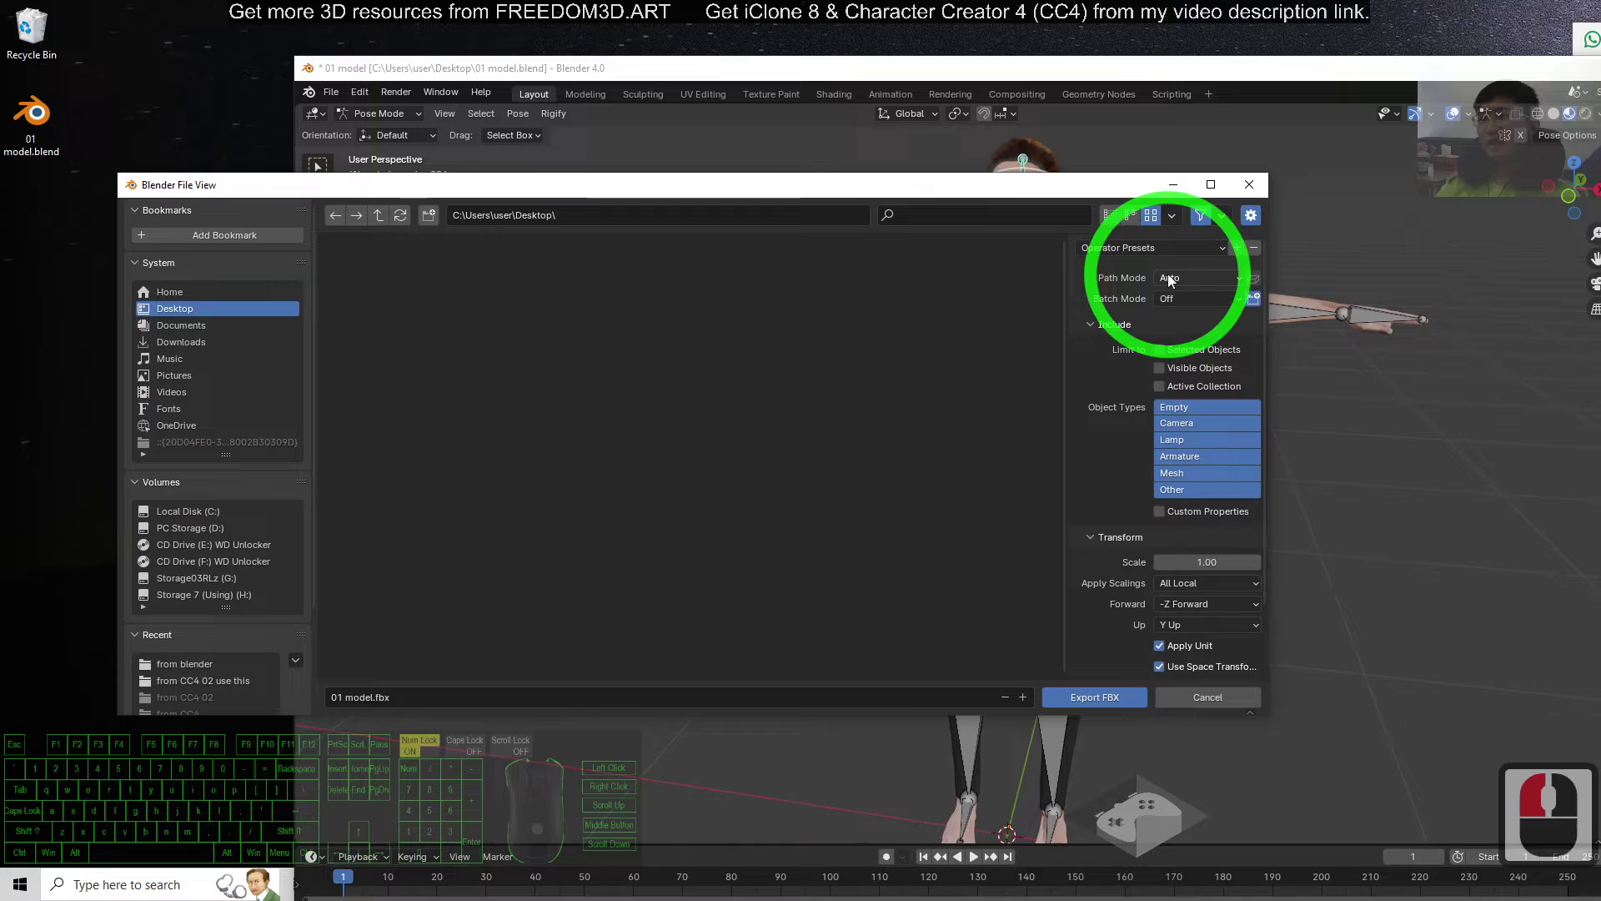
Export as 01 model.fbx with Path Mode Copy and Embed Textures enabled
click(1176, 279)
click(1183, 327)
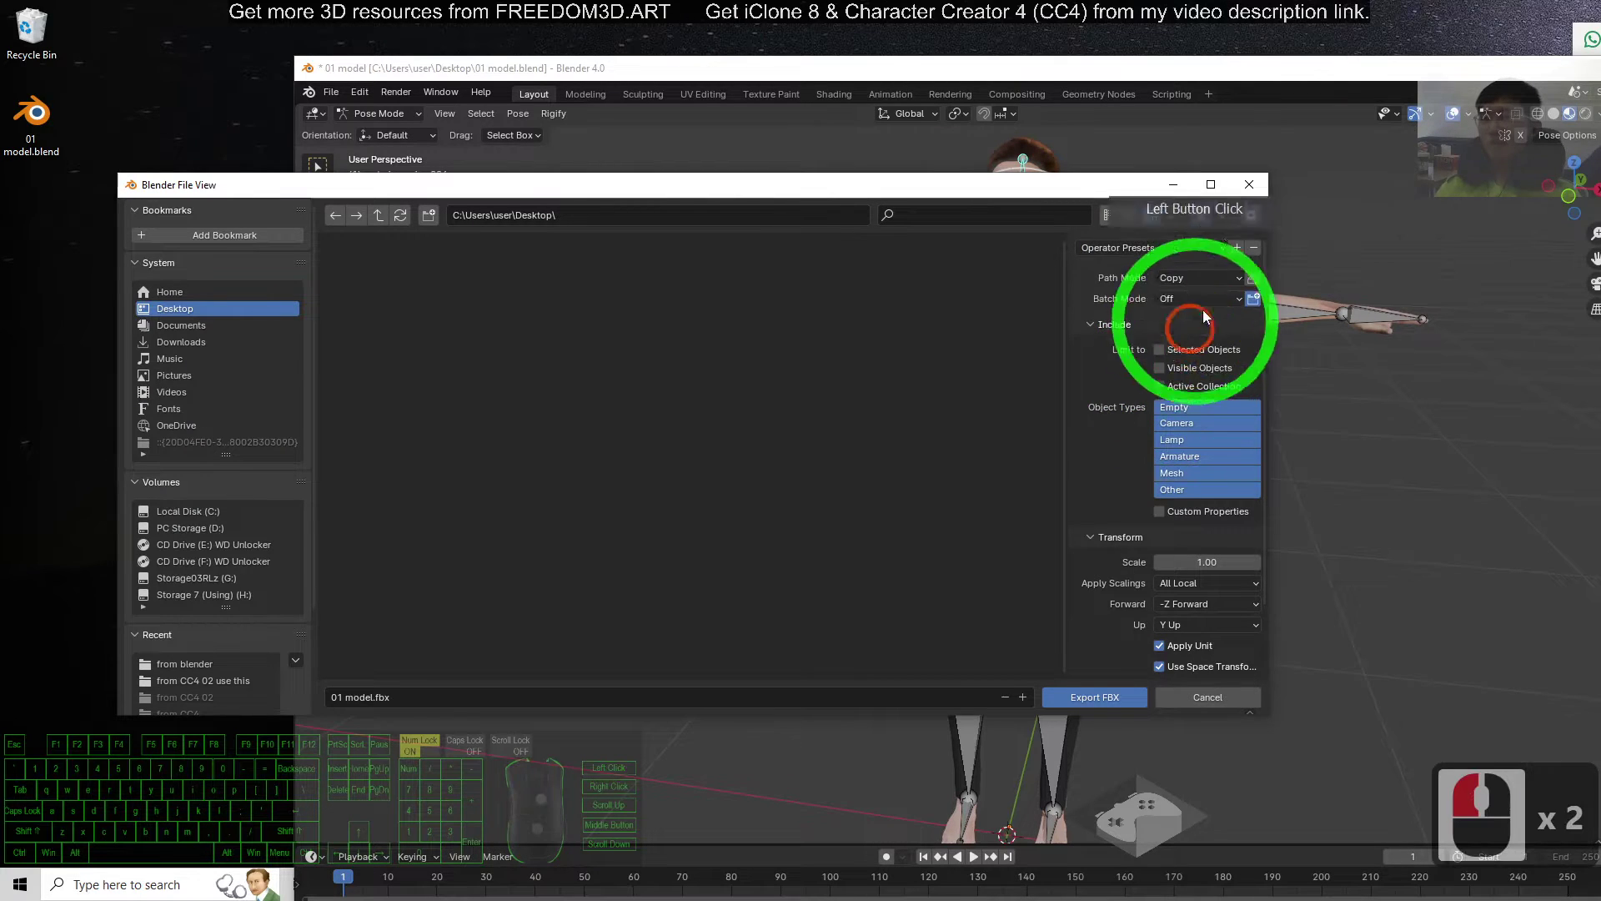
click(1255, 279)
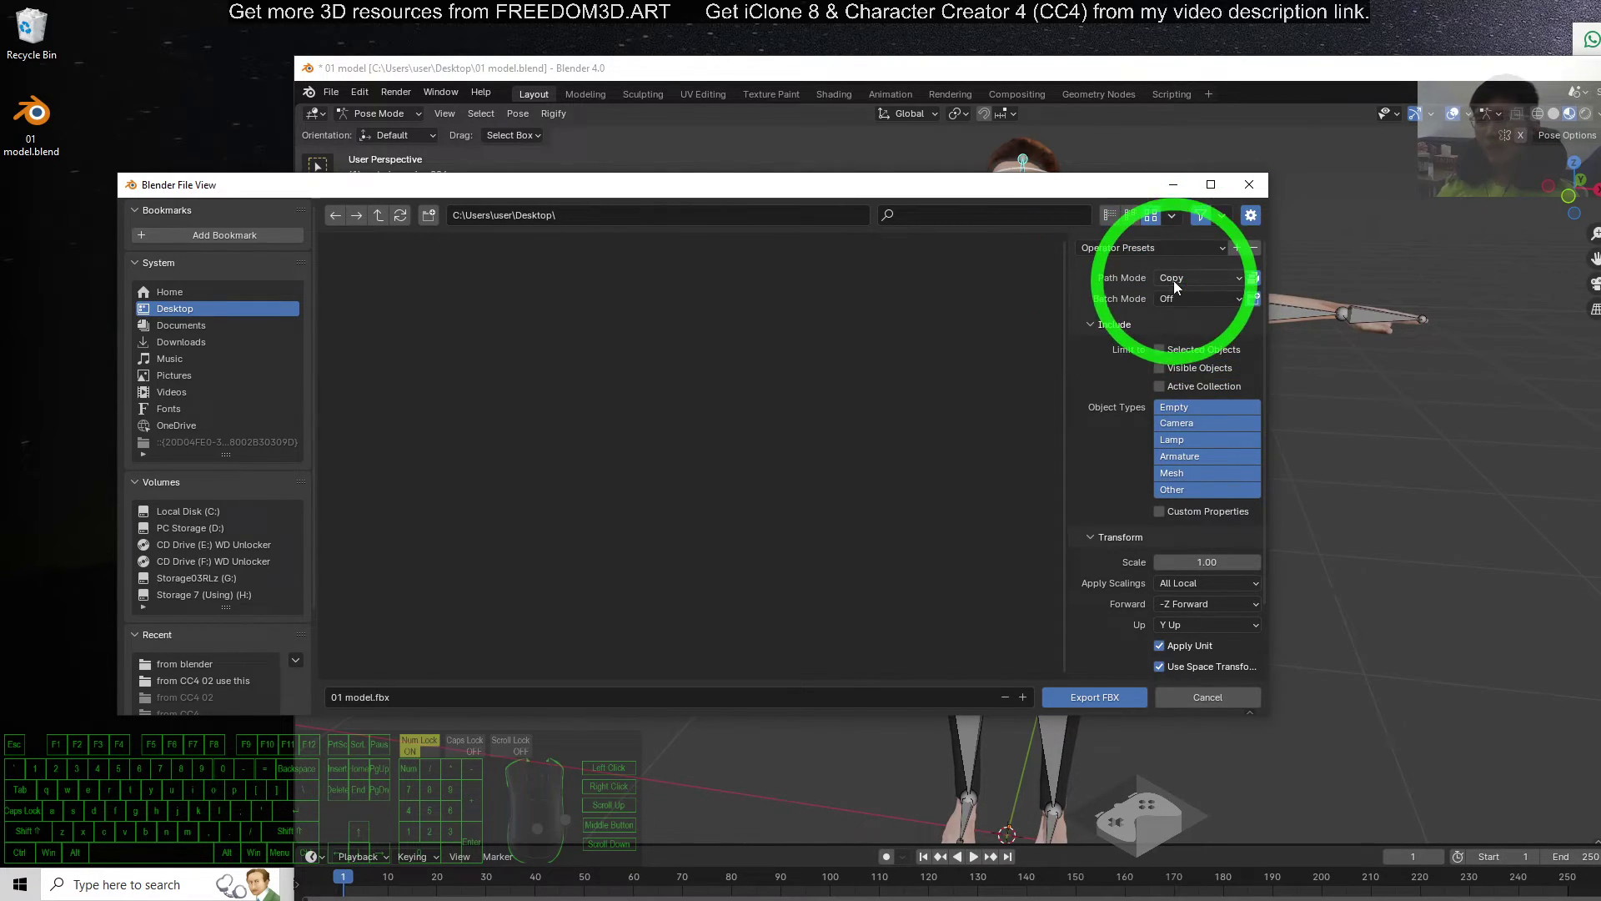
click(614, 697)
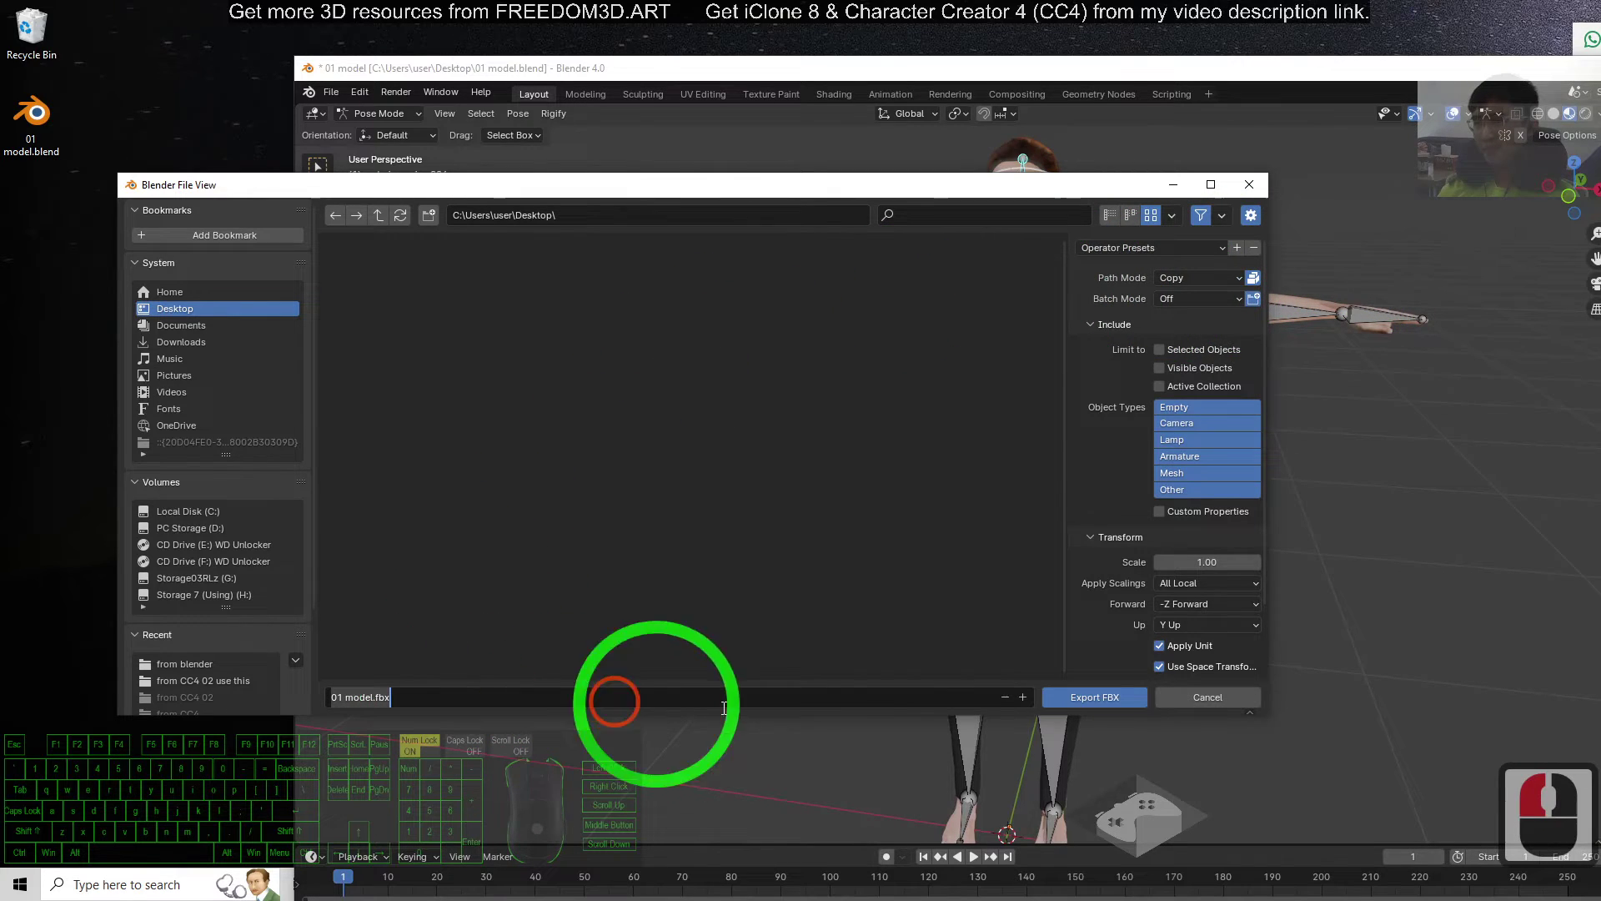
click(1106, 696)
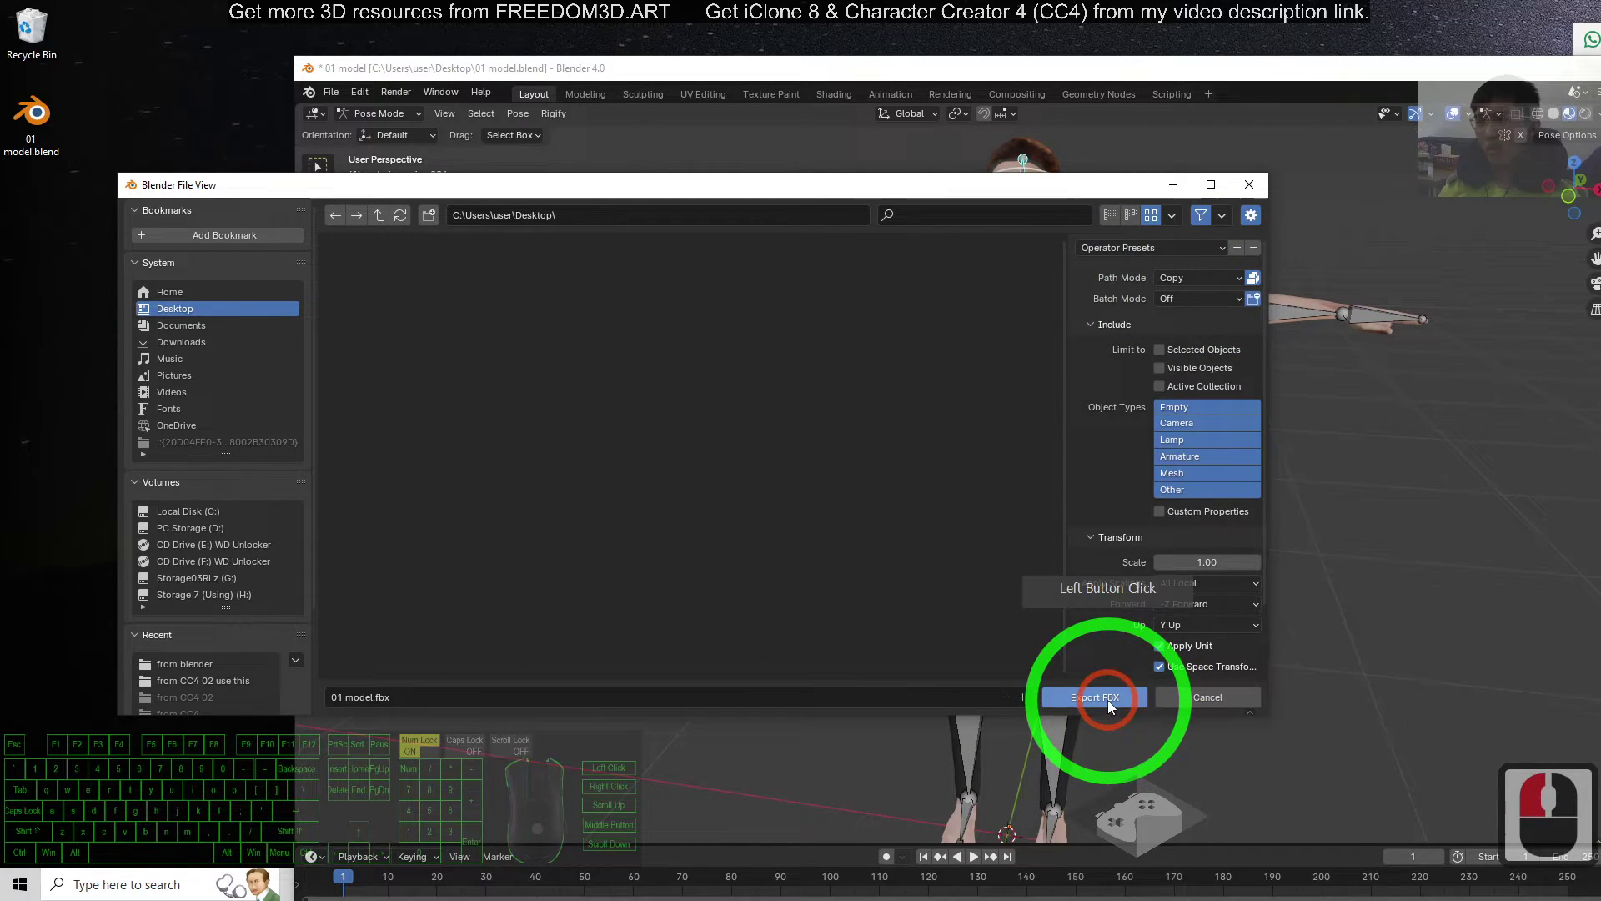
click(1108, 697)
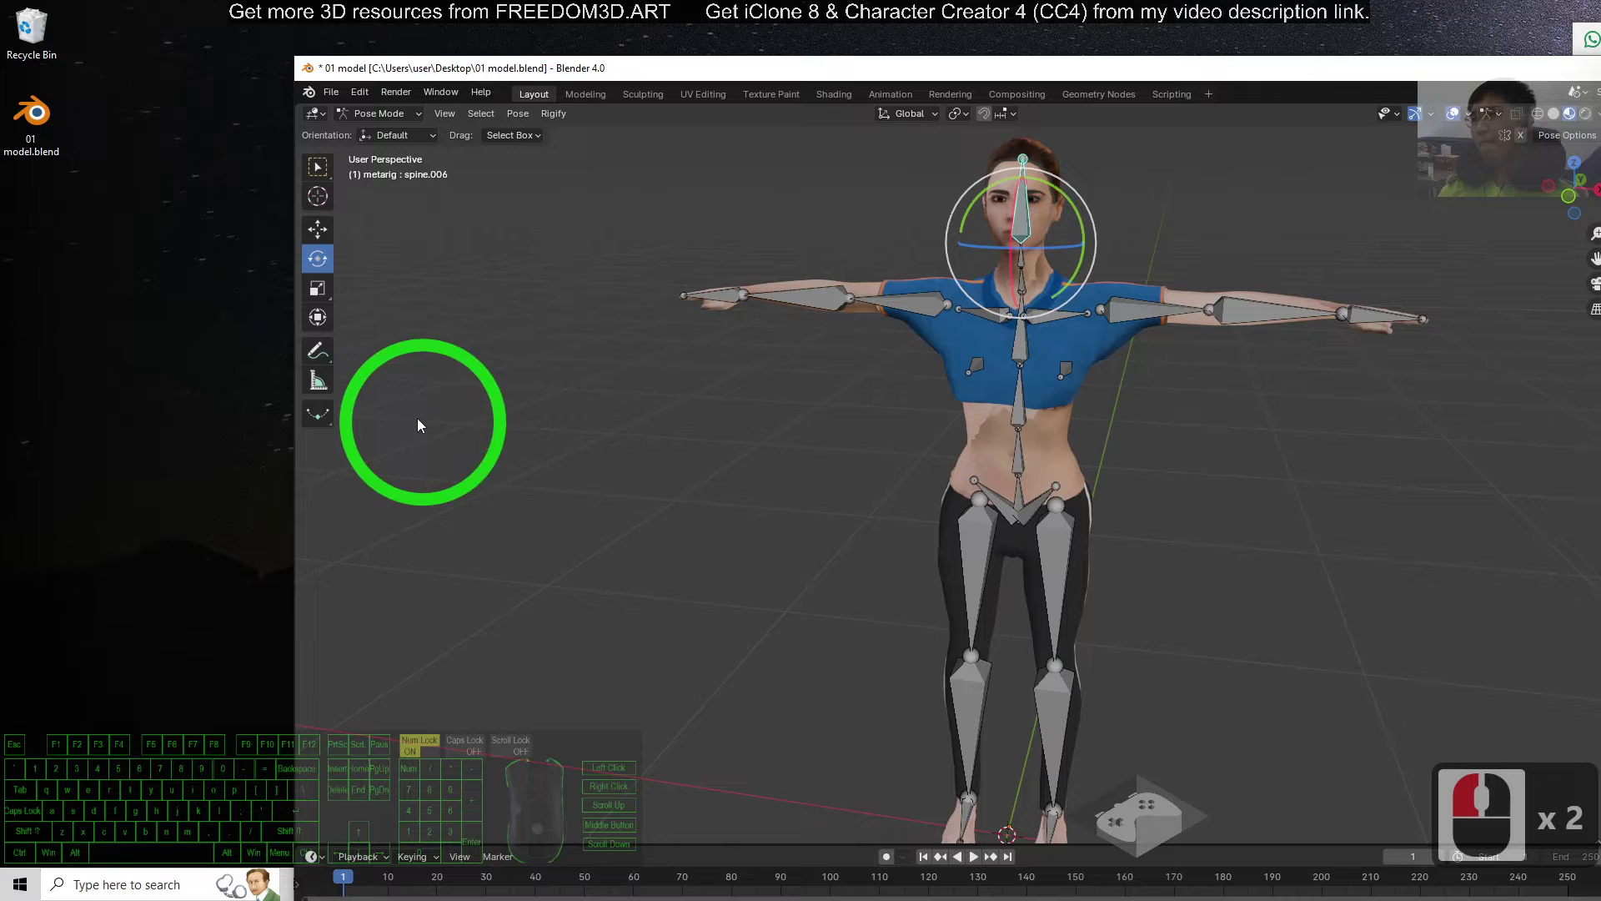
click(34, 206)
double_click(33, 206)
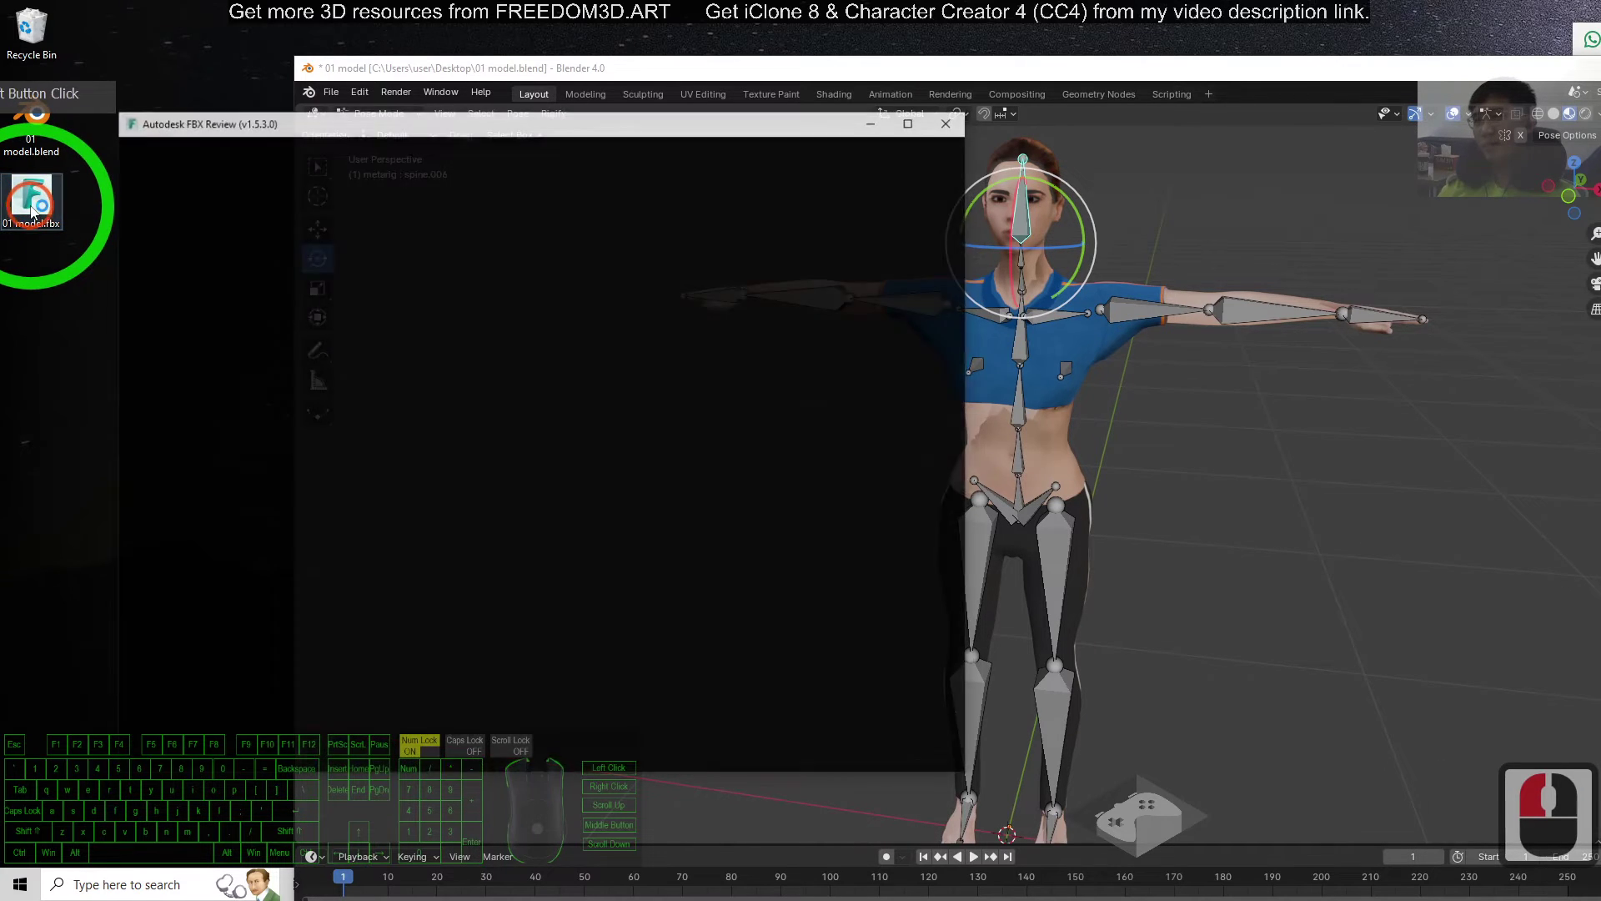
double_click(927, 120)
scroll(691, 363, down, 3)
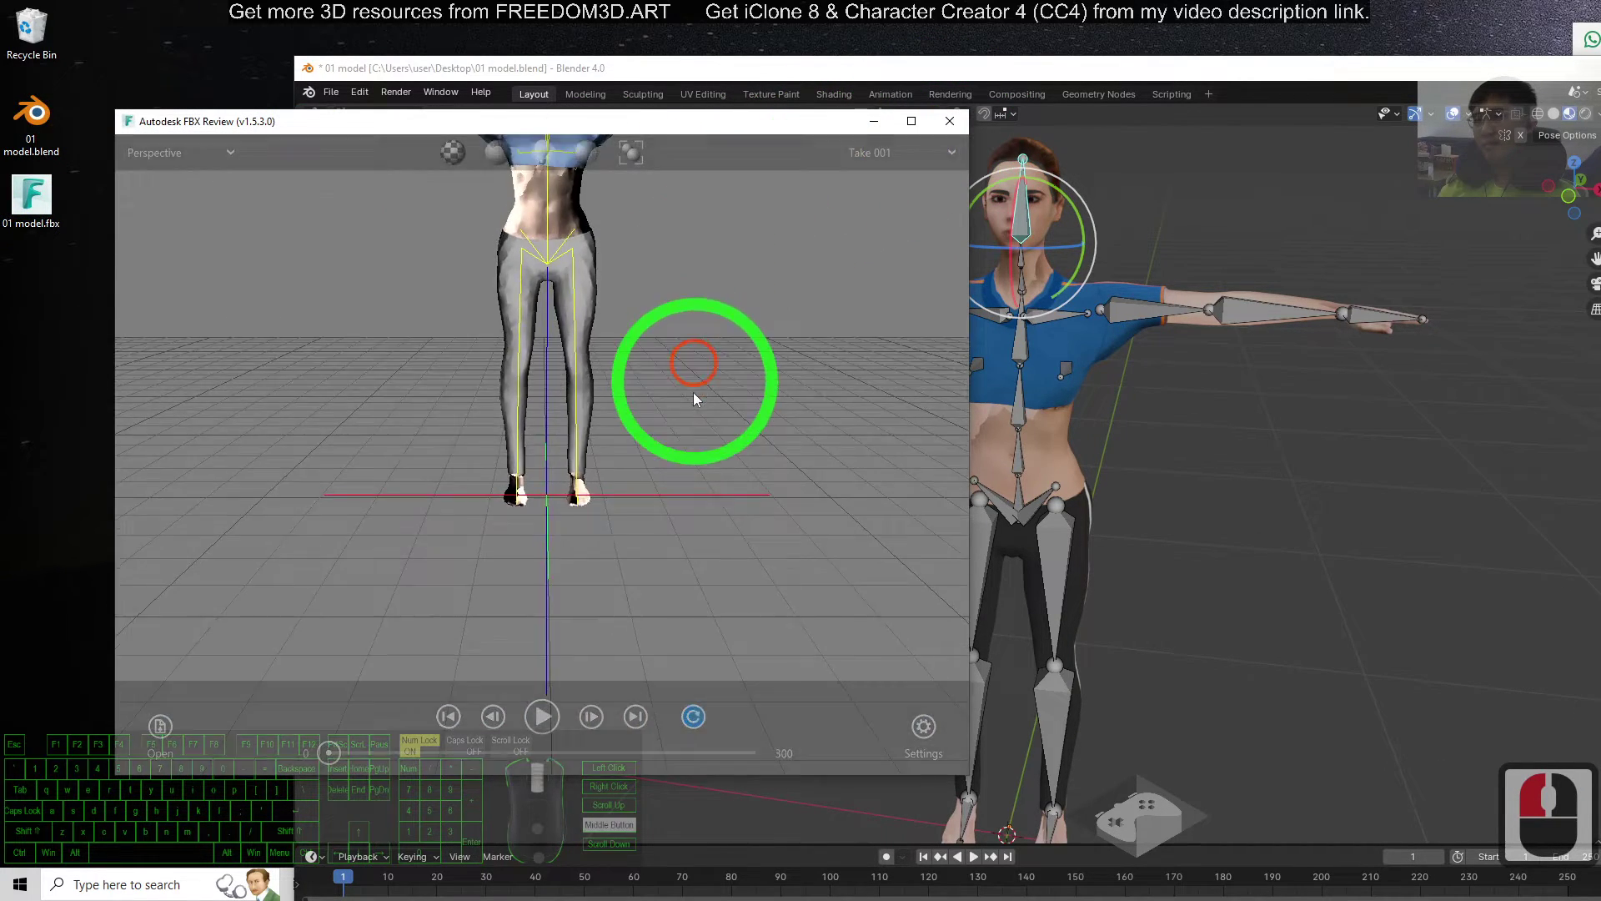
scroll(677, 550, down, 3)
click(949, 120)
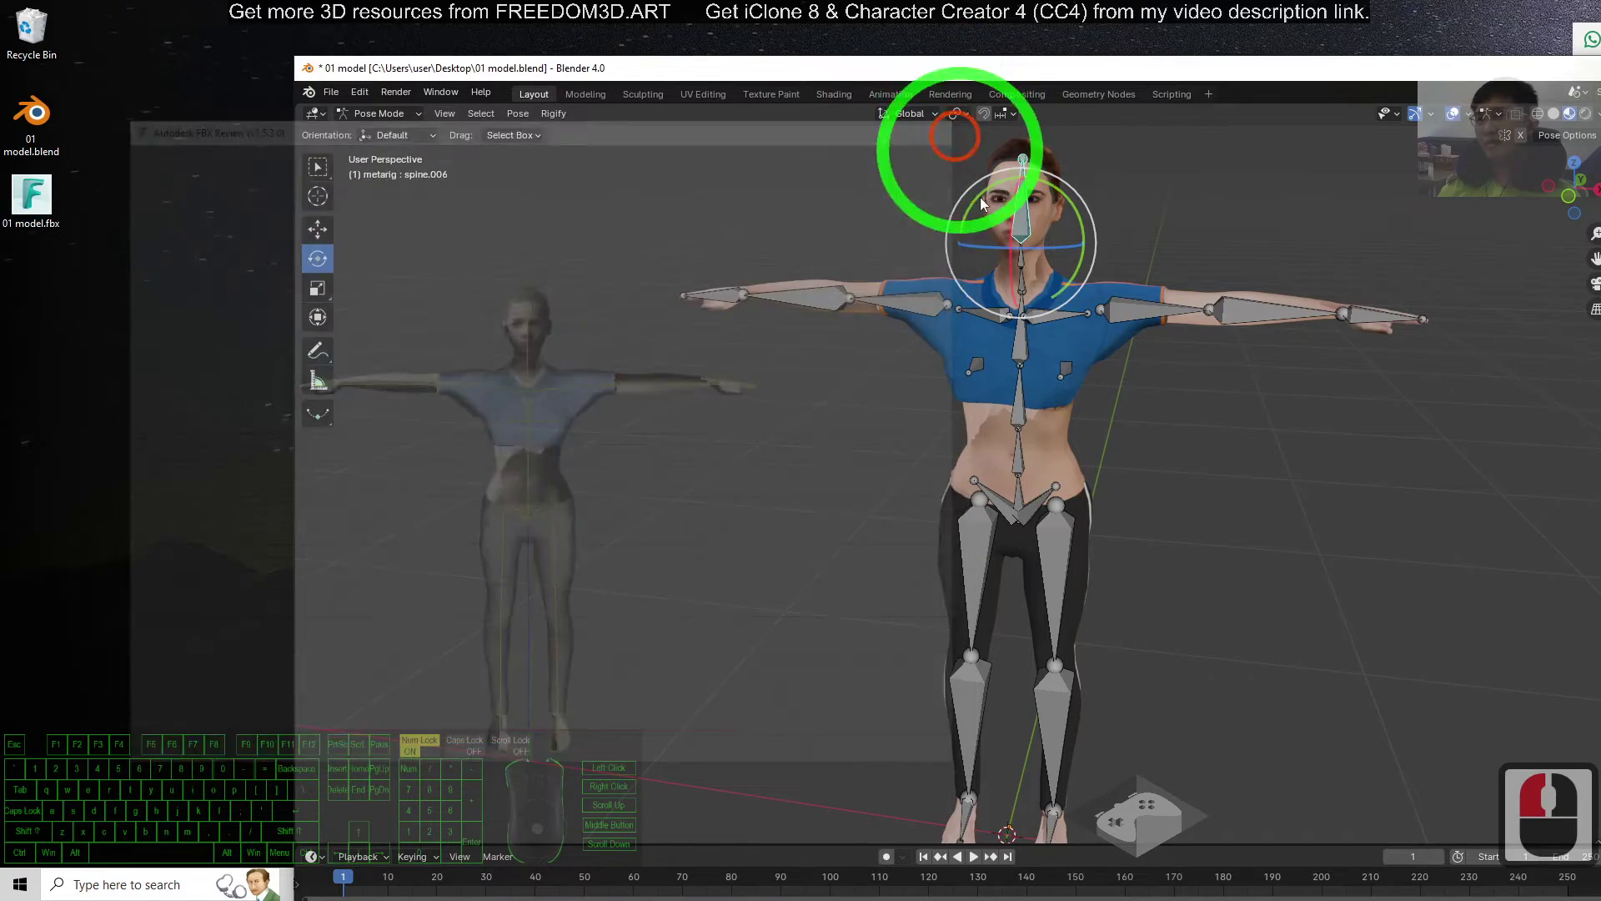
mouse_move(1165, 69)
mouse_down()
mouse_move(1027, 55)
mouse_move(1026, 3)
mouse_up()
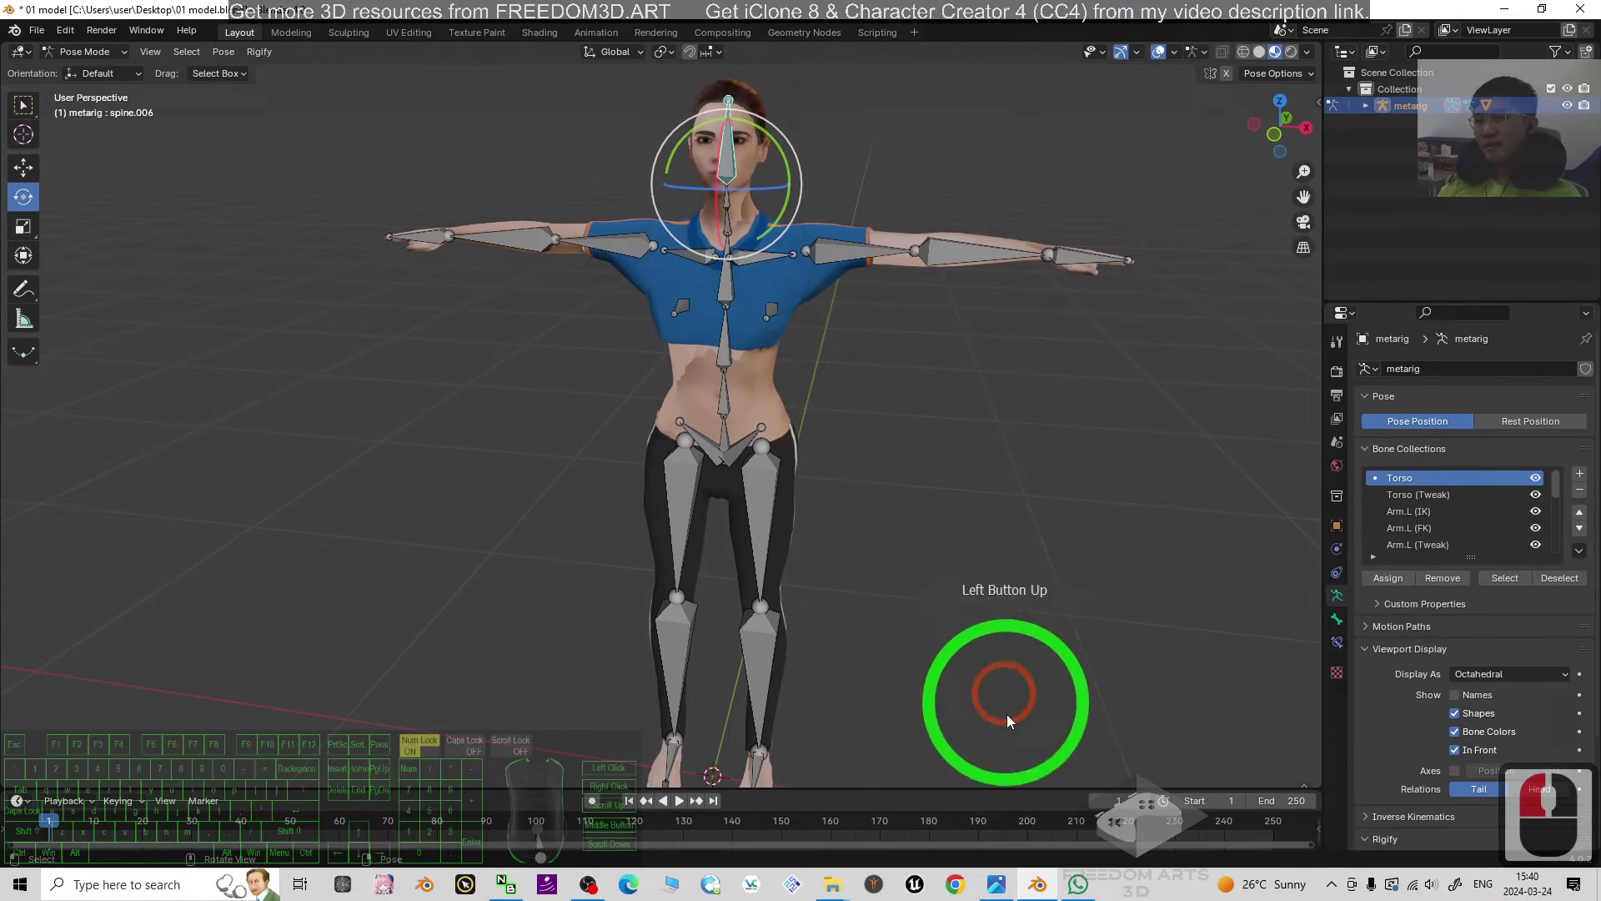
click(998, 885)
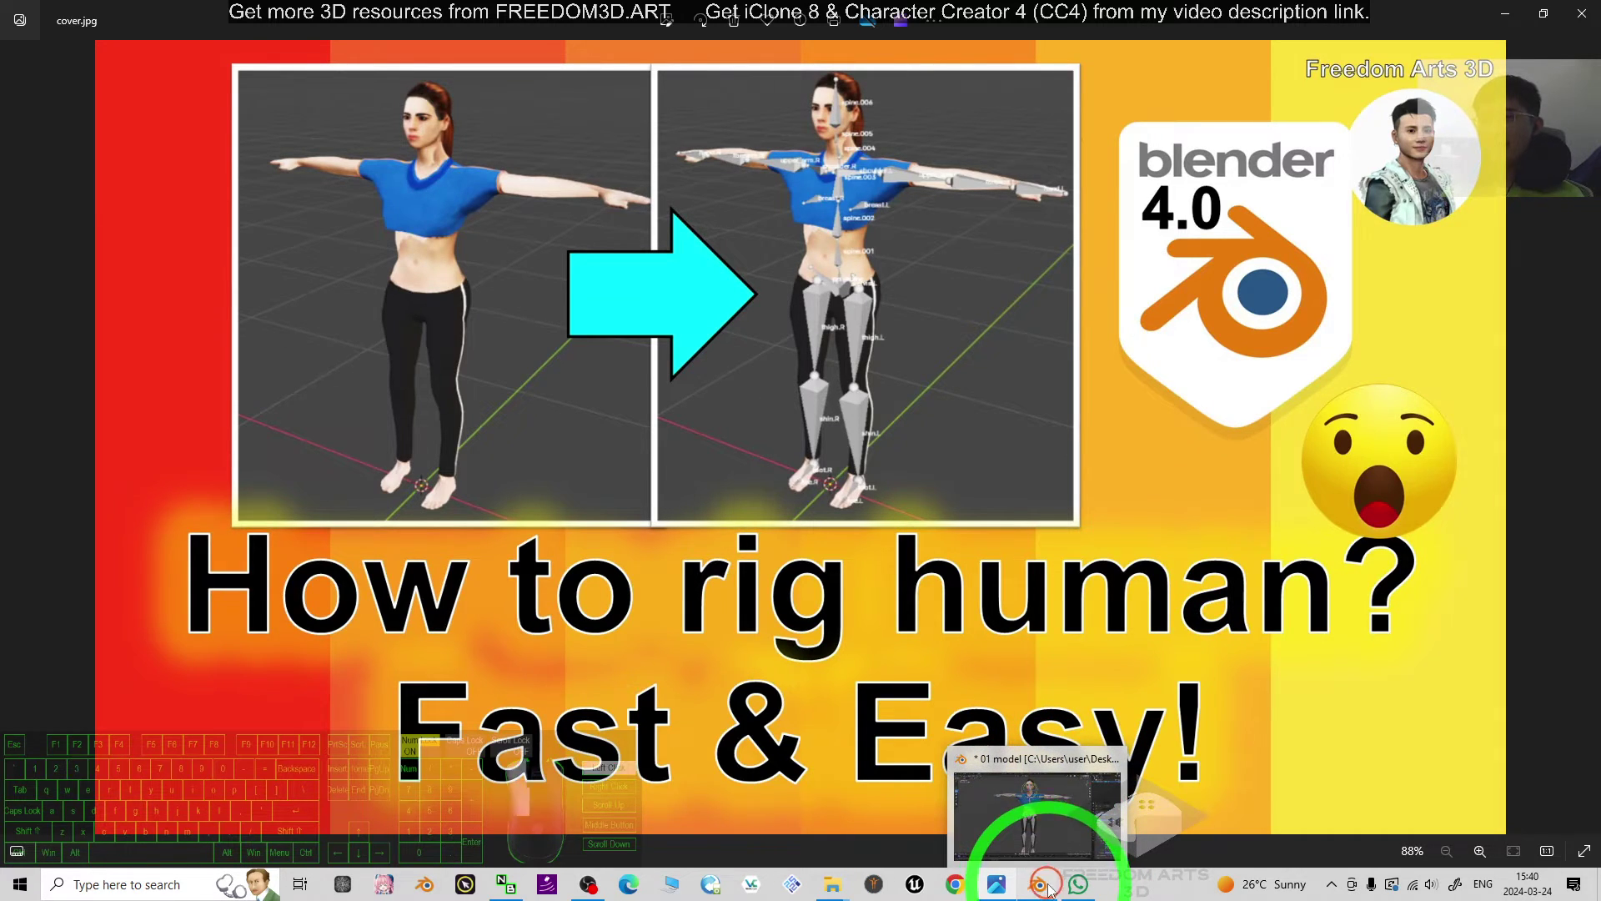
click(1044, 885)
mouse_move(1025, 430)
middle_down()
mouse_move(847, 471)
mouse_move(676, 464)
mouse_move(1008, 435)
mouse_move(1123, 466)
middle_up()
Raise the right knee by rotating thigh.R upward and letting shin.R hang down
click(696, 478)
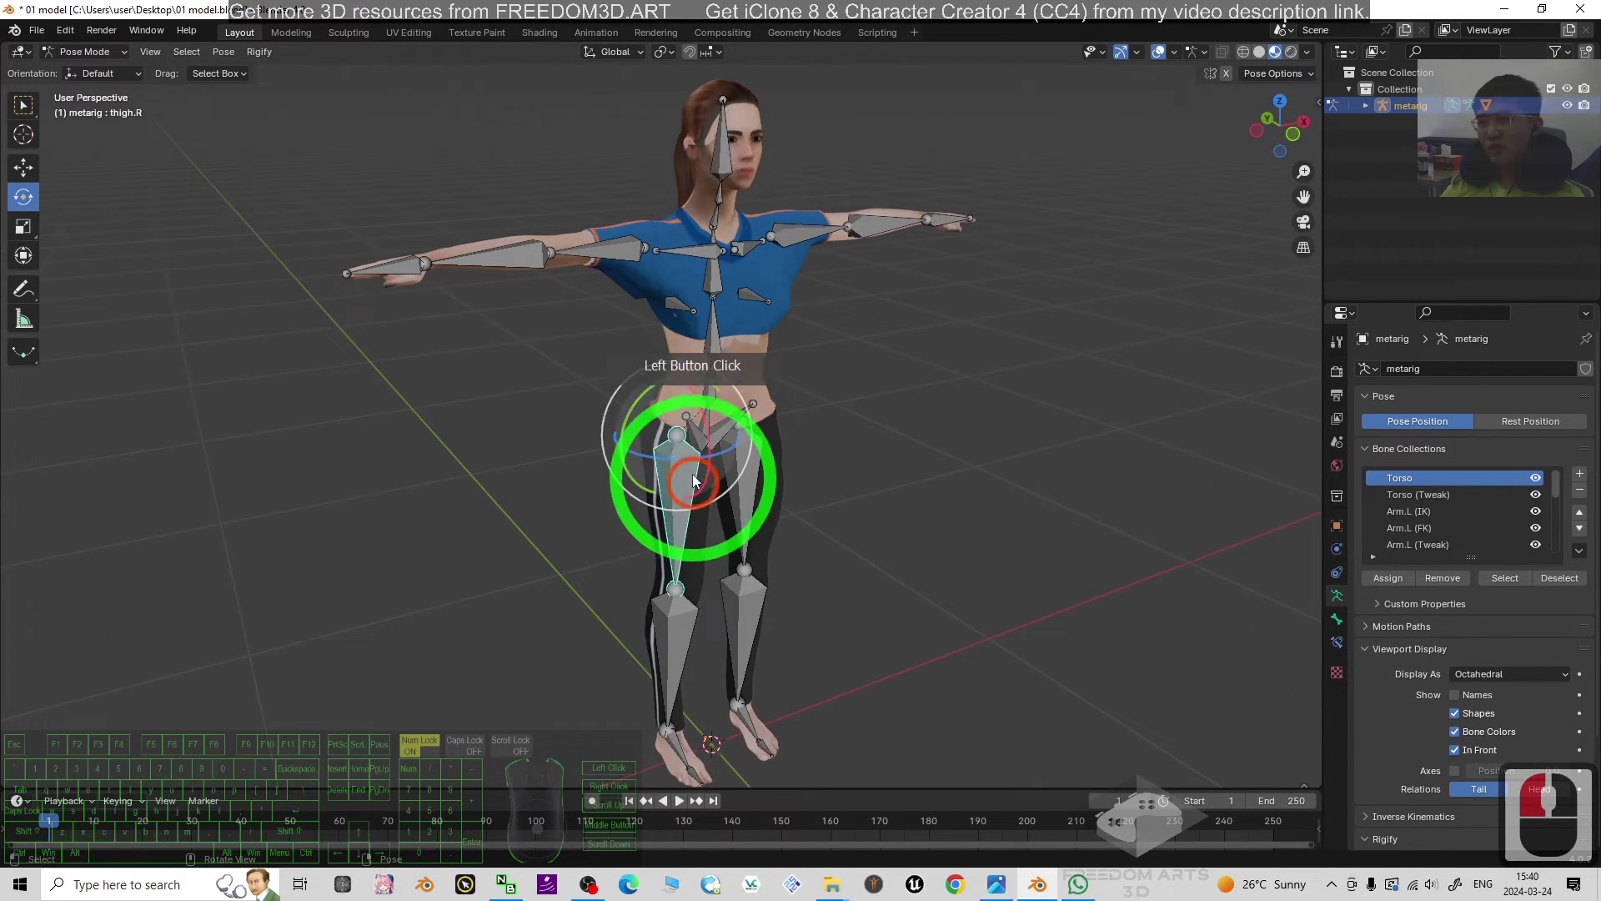
mouse_move(696, 479)
mouse_down()
mouse_move(547, 197)
mouse_move(414, 151)
mouse_up()
click(805, 502)
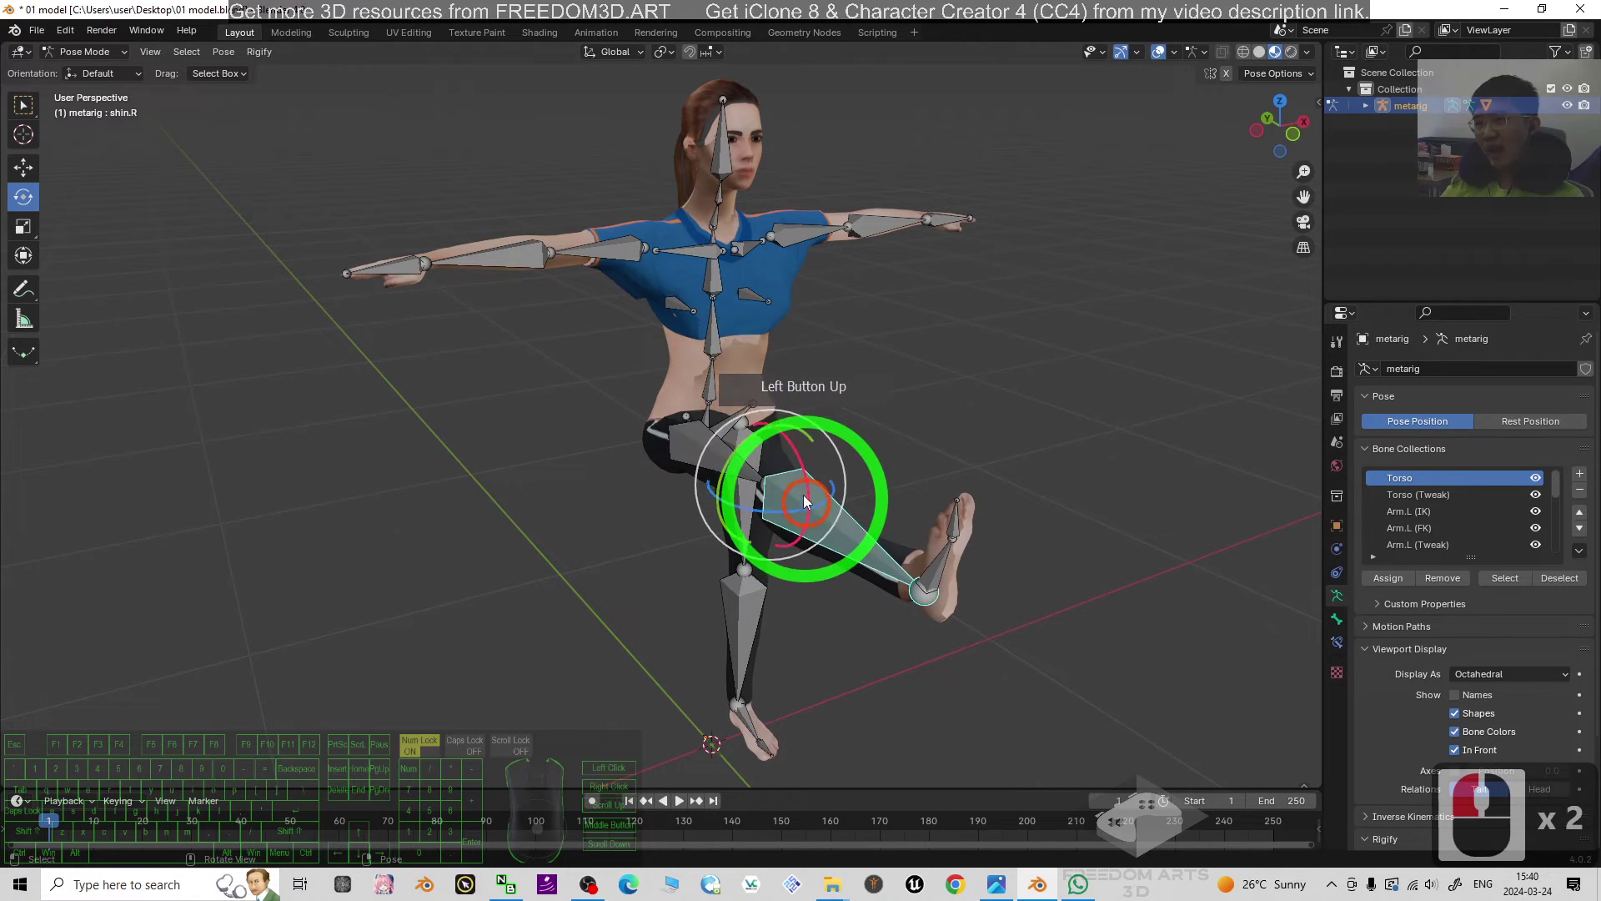
drag(787, 436, 802, 495)
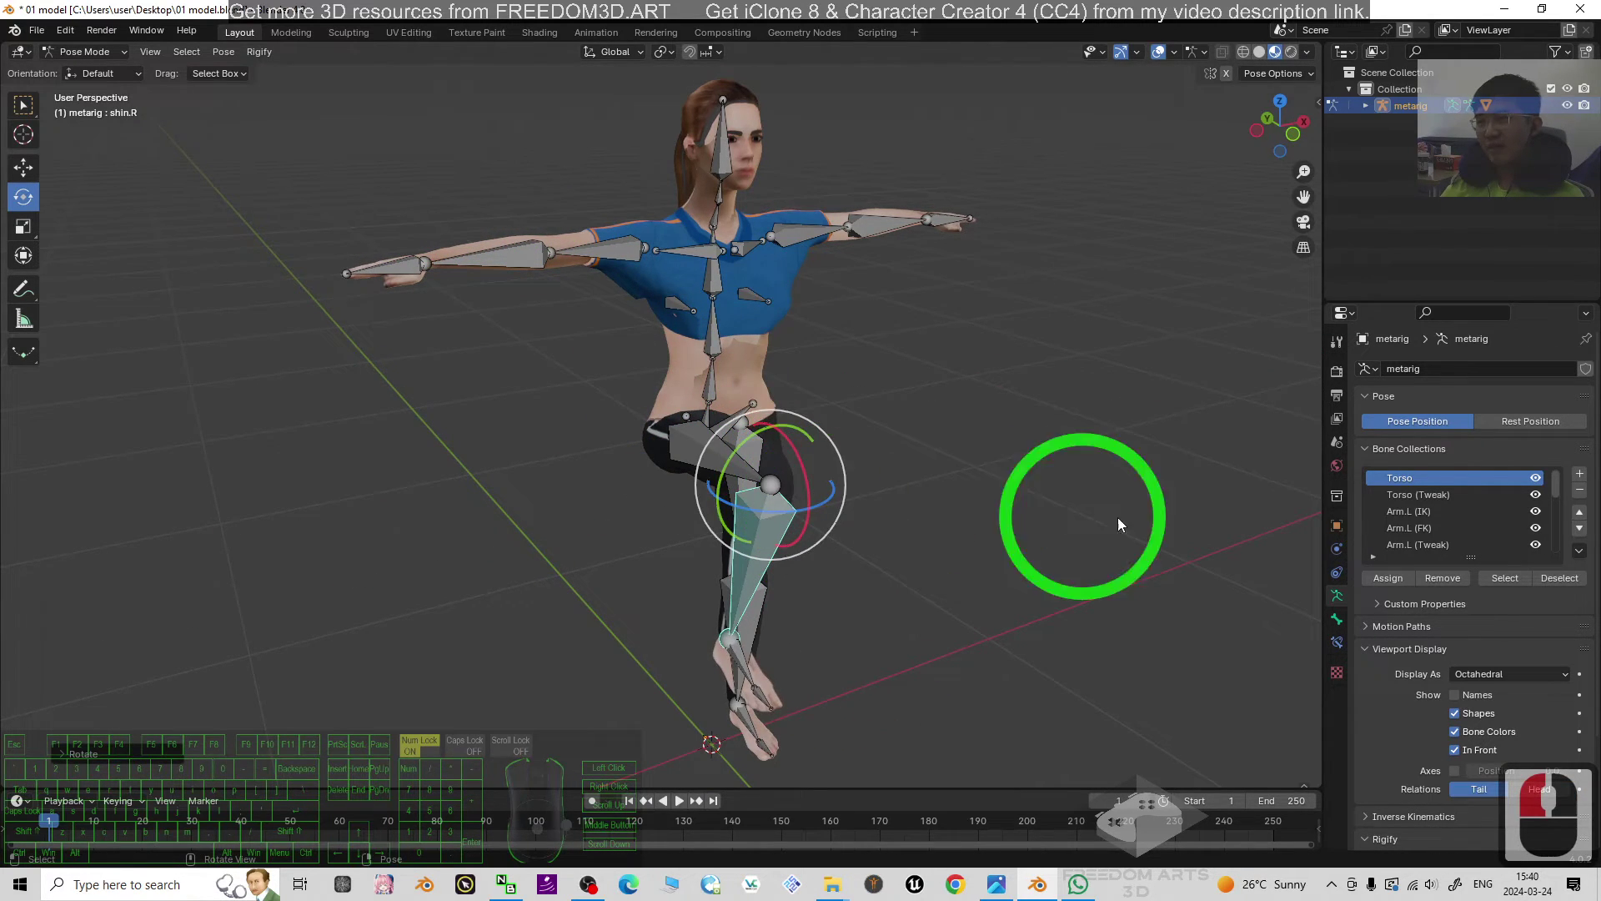
mouse_move(1117, 516)
middle_down()
mouse_move(875, 506)
mouse_move(1065, 527)
middle_up()
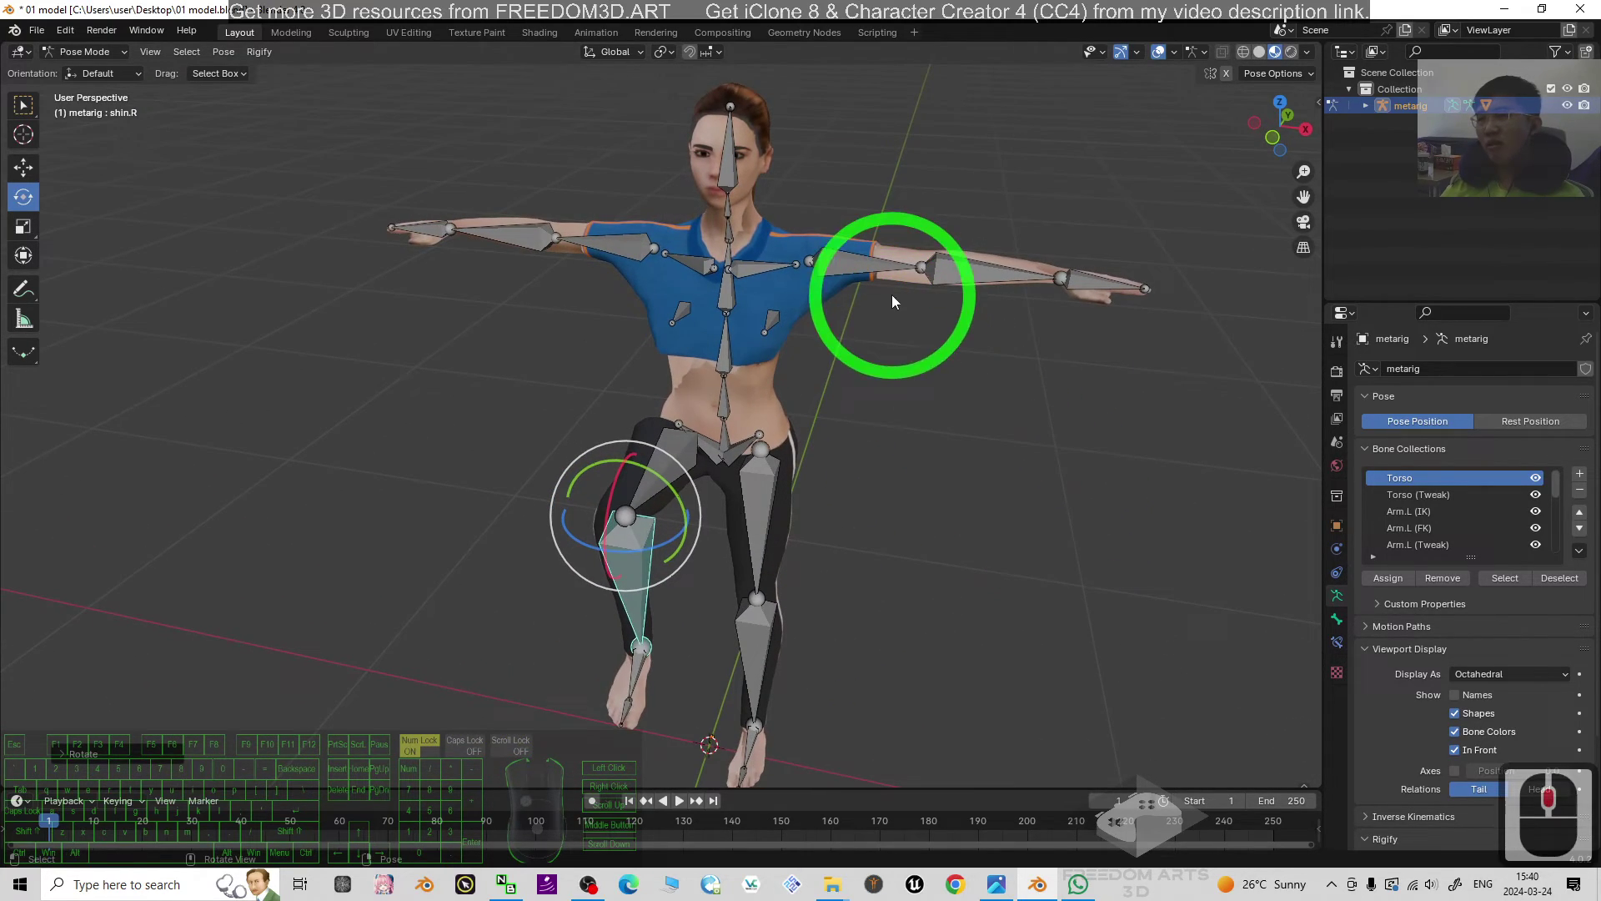
Lower upper_arm.L from T-pose to hang at her side, and turn the head slightly with spine.006
click(882, 265)
drag(859, 226, 764, 641)
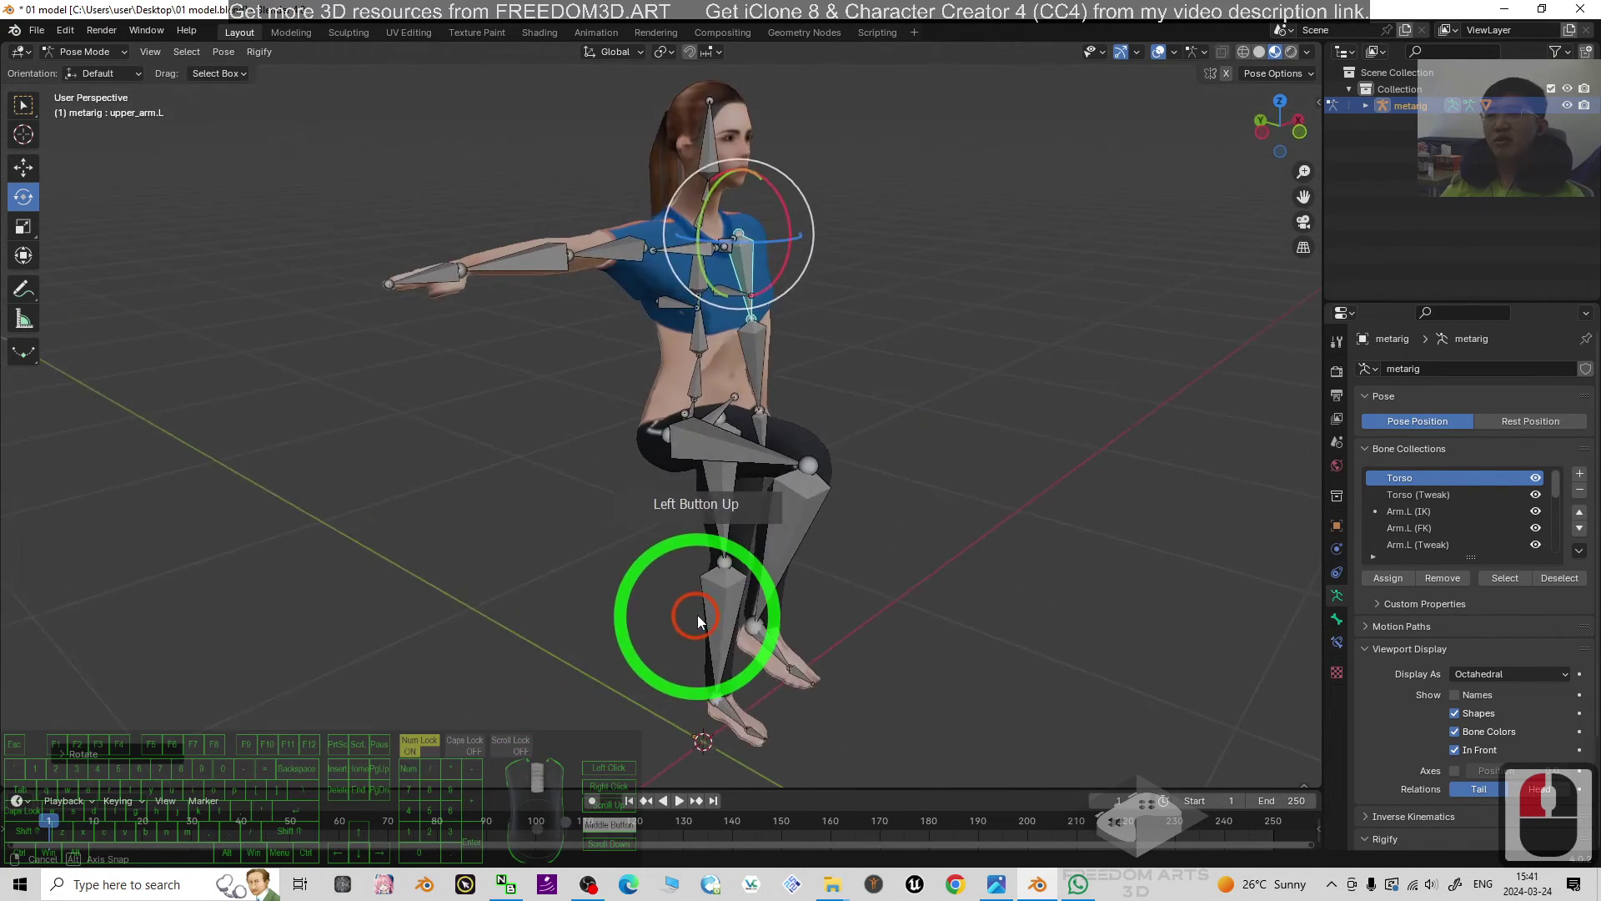
middle_drag(751, 626, 504, 601)
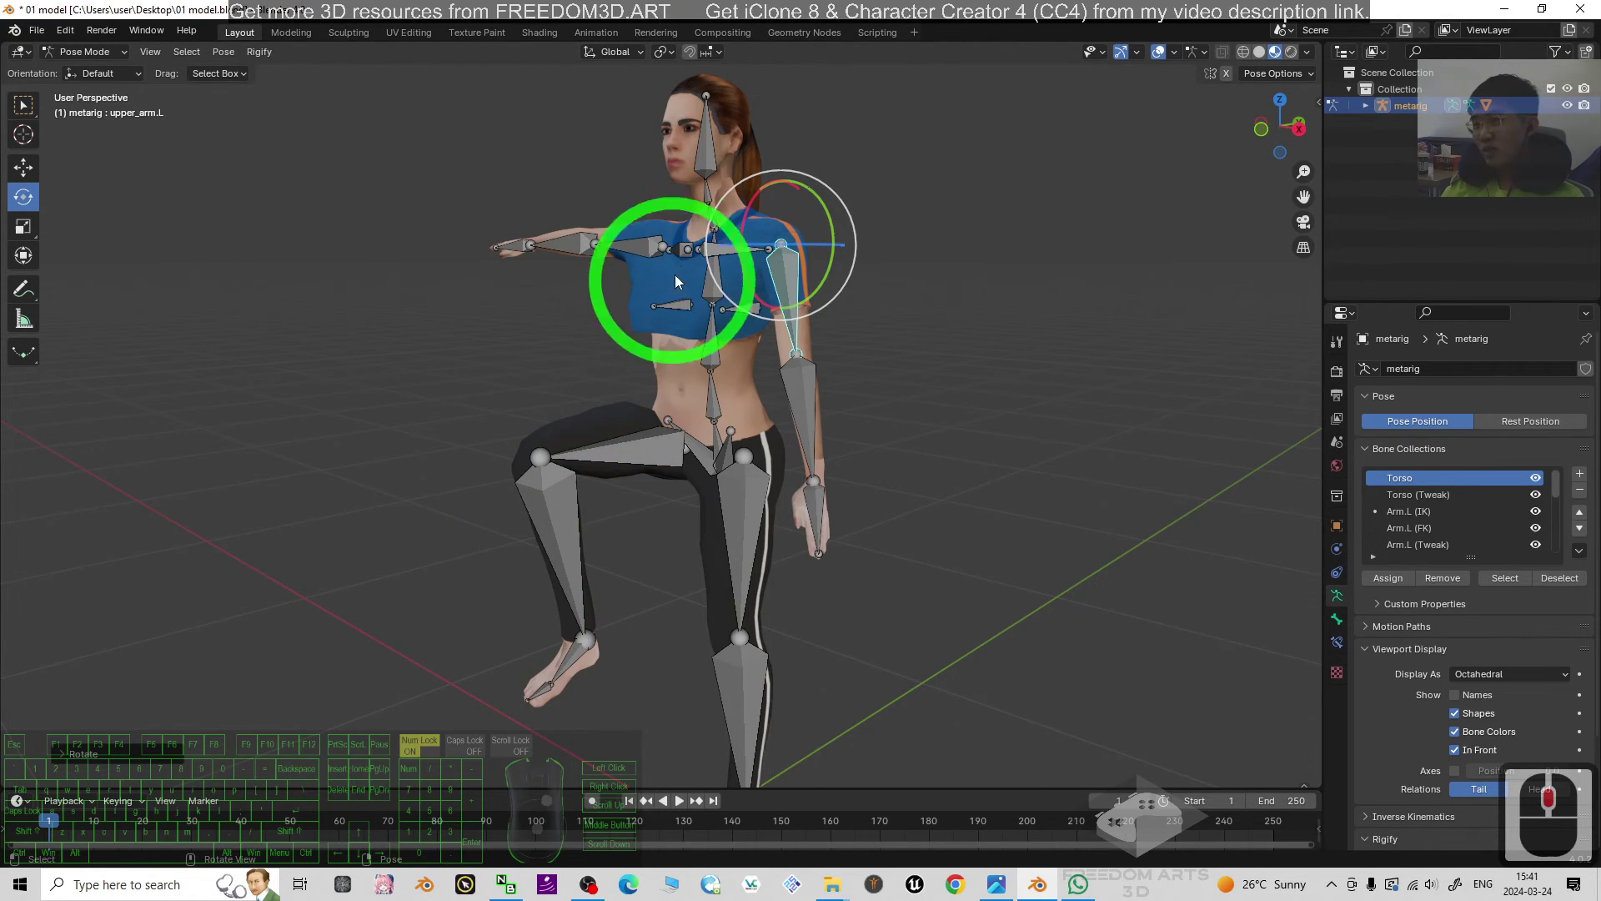
click(711, 131)
middle_drag(677, 401, 709, 301)
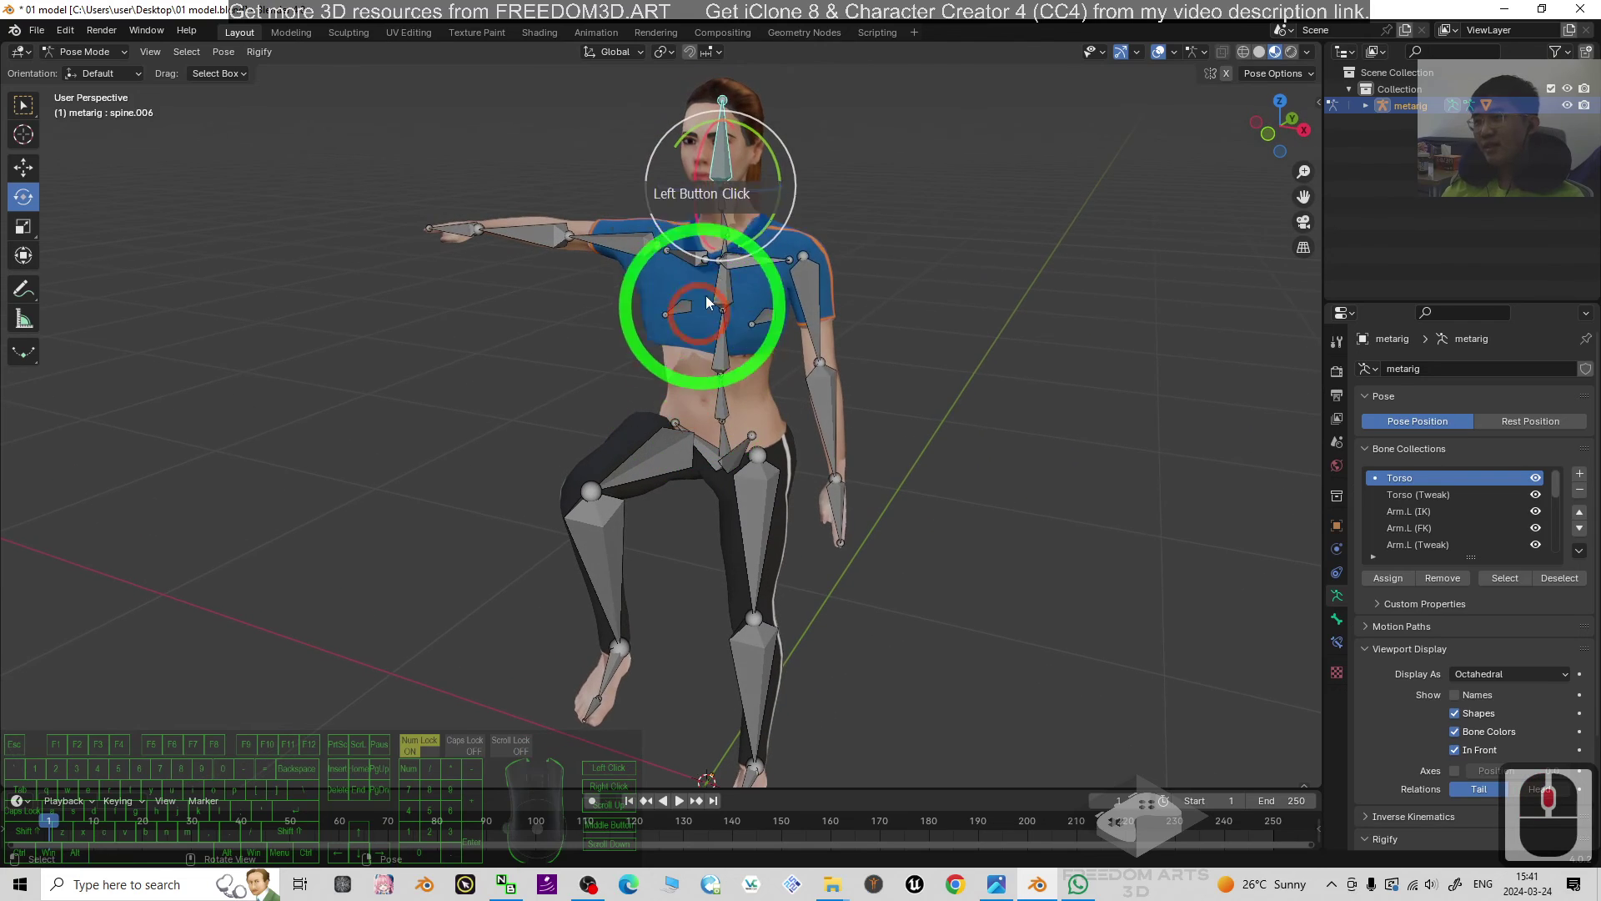
drag(723, 188, 752, 313)
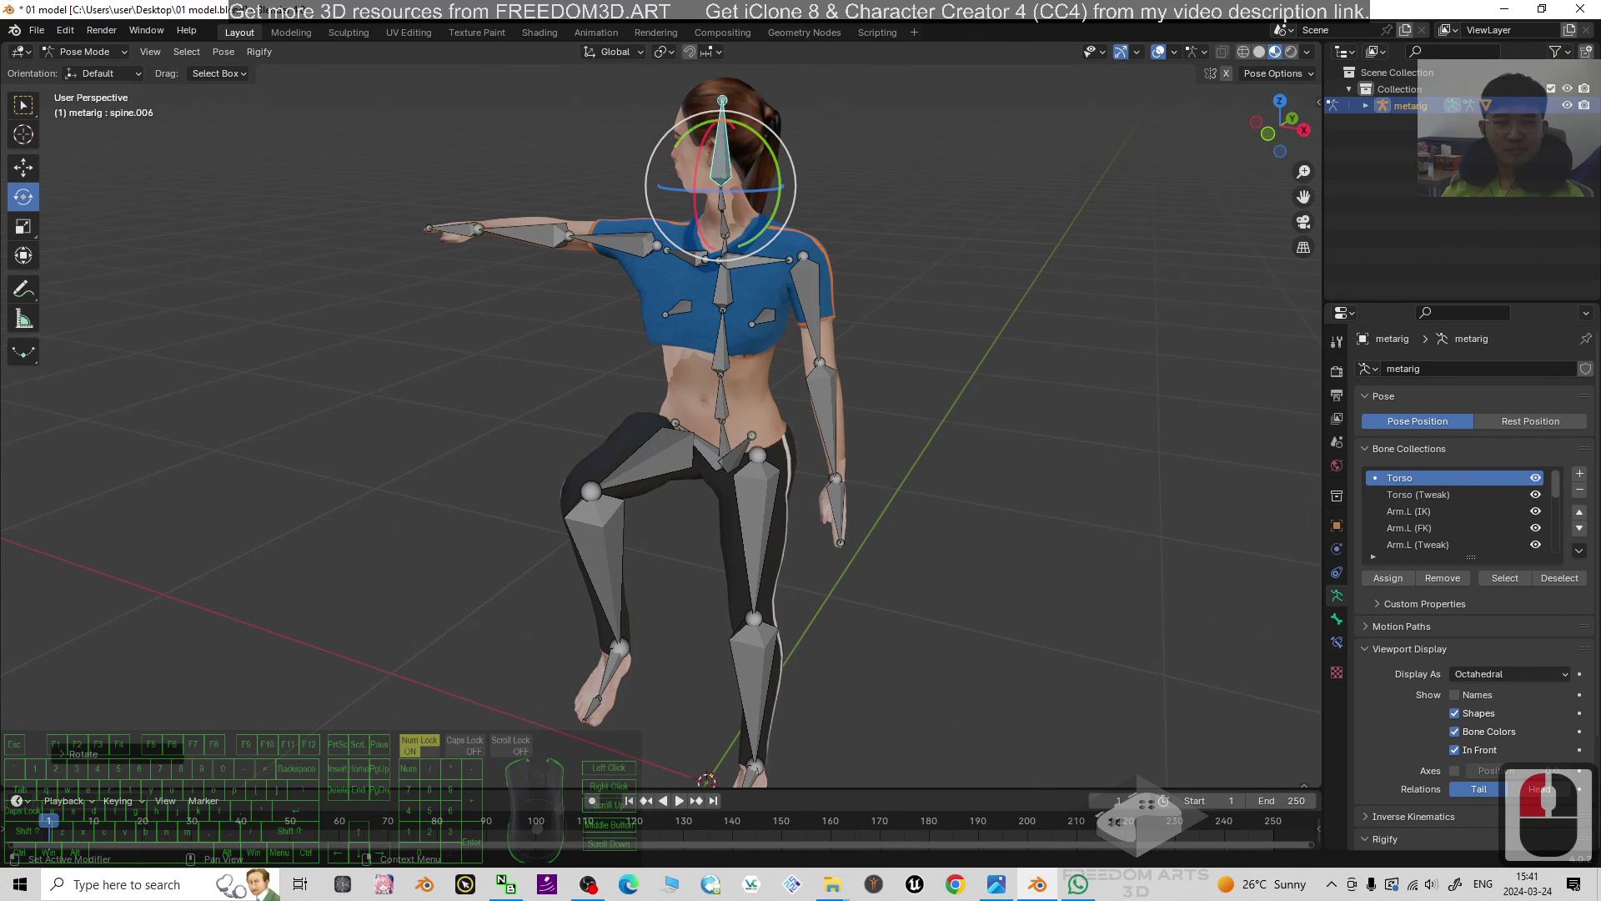